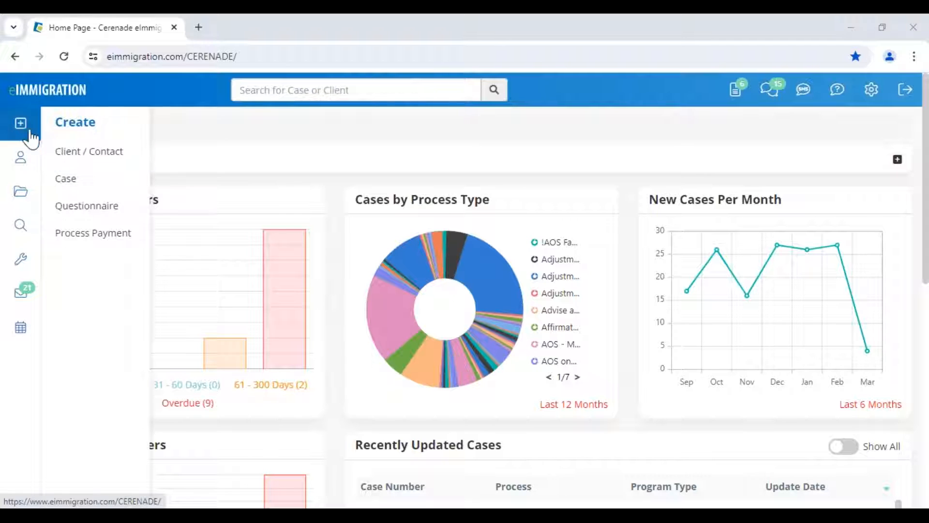
- Open the Create > Client / Contact form, then close it without saving
{"action": "left_click", "coordinate": [97, 159]}
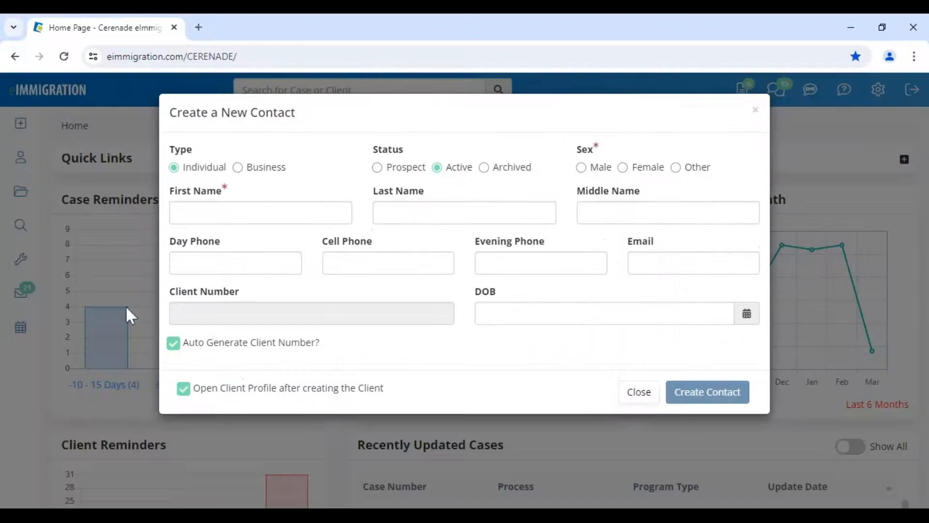
{"action": "left_click", "coordinate": [406, 170]}
{"action": "left_click_drag", "start_coordinate": [230, 127], "coordinate": [334, 126]}
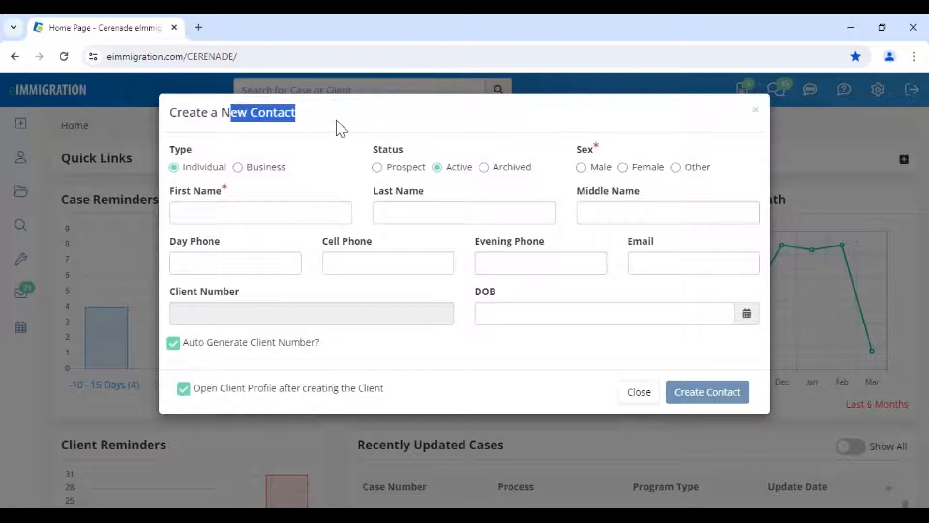
{"action": "left_click", "coordinate": [637, 395]}
- Open the top client in Recently Updated Cases and dismiss the Client Alerts popup
{"action": "scroll", "coordinate": [95, 466], "scroll_direction": "down", "scroll_amount": 7}
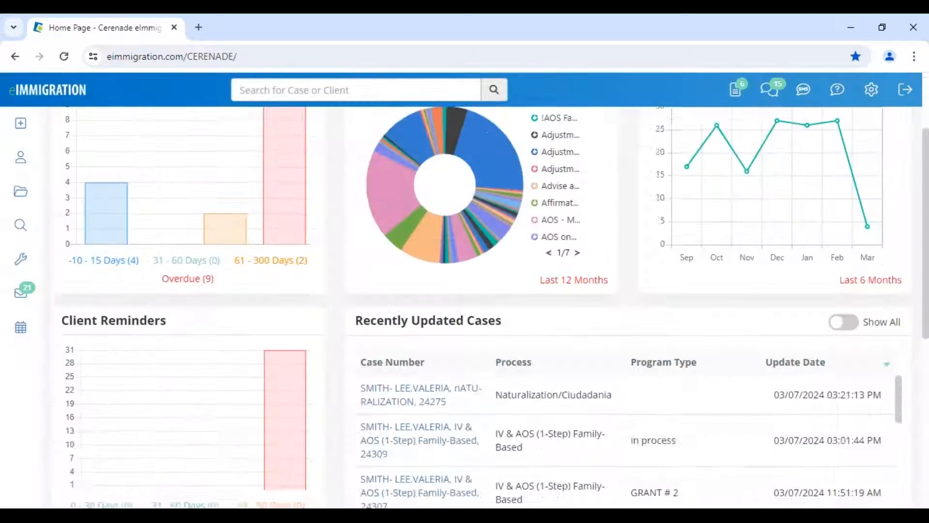
{"action": "left_click", "coordinate": [184, 421]}
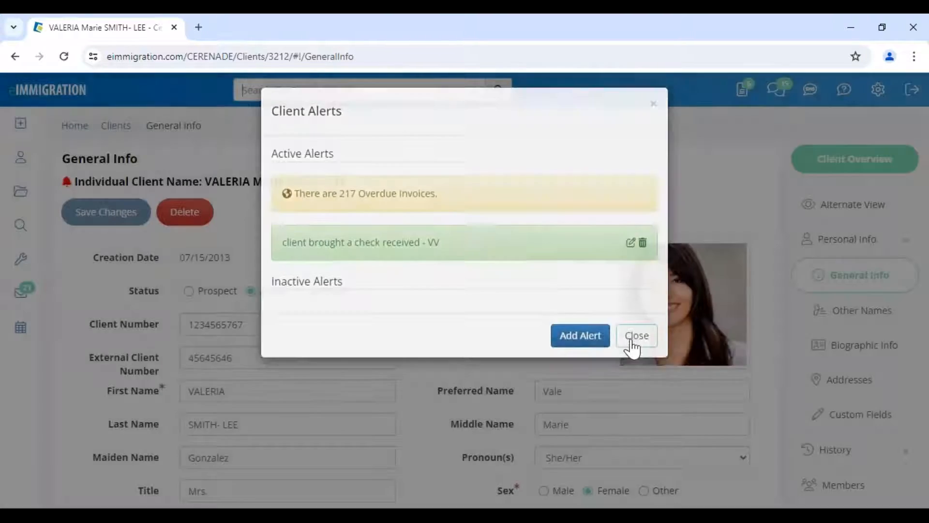
{"action": "left_click", "coordinate": [636, 336]}
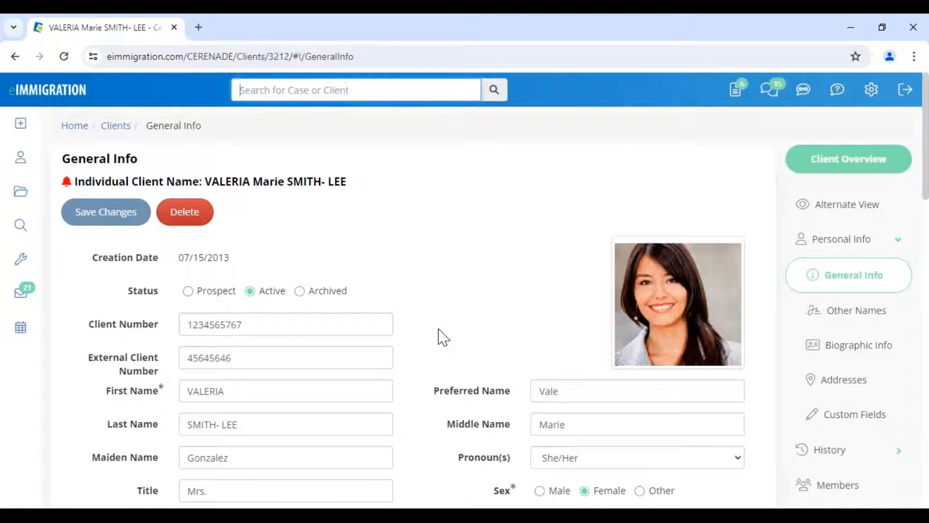
{"action": "scroll", "coordinate": [439, 335], "scroll_direction": "down", "scroll_amount": 4}
{"action": "scroll", "coordinate": [440, 334], "scroll_direction": "down", "scroll_amount": 1}
{"action": "scroll", "coordinate": [441, 333], "scroll_direction": "up", "scroll_amount": 5}
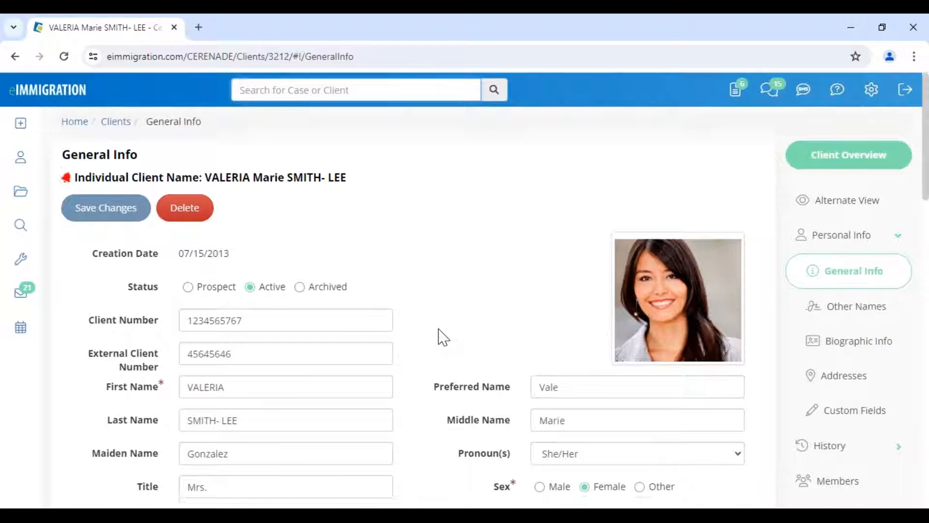
{"action": "scroll", "coordinate": [440, 335], "scroll_direction": "down", "scroll_amount": 4}
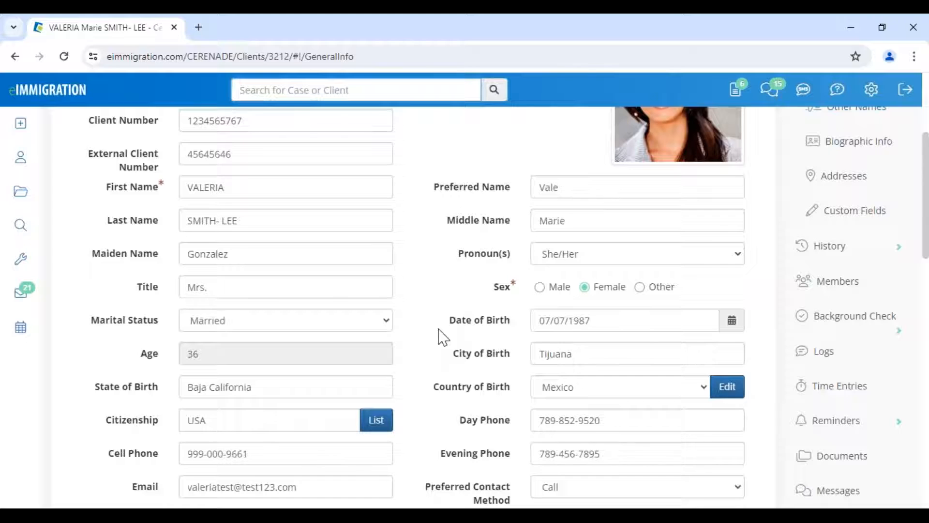
{"action": "scroll", "coordinate": [441, 334], "scroll_direction": "up", "scroll_amount": 3}
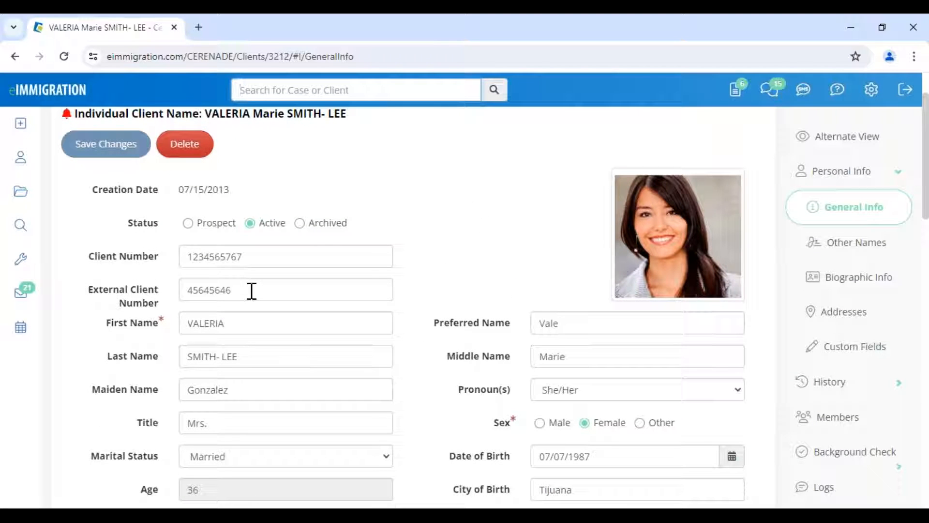
- Add the test characters 'dfgdfgdfg' to the end of the client's last name
{"action": "left_click", "coordinate": [261, 353]}
{"action": "type", "text": "dfgdfgdfg"}
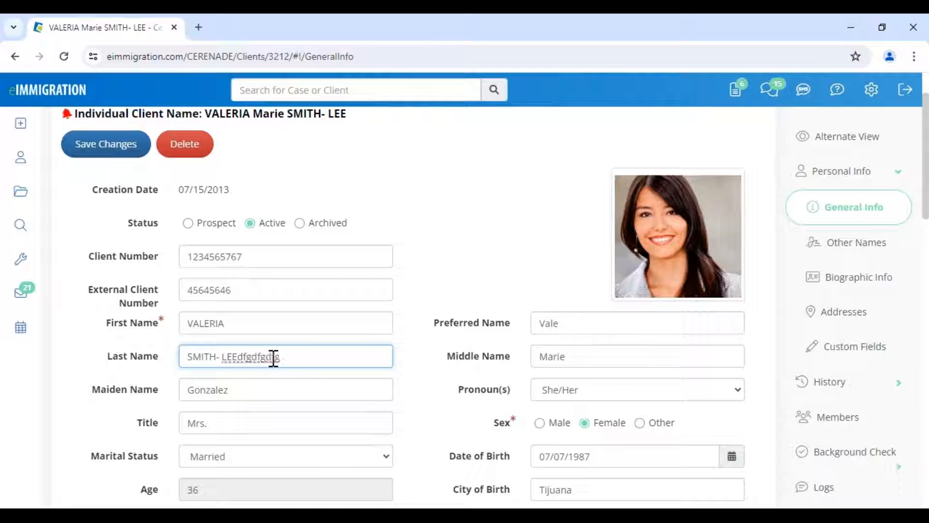
{"action": "scroll", "coordinate": [572, 362], "scroll_direction": "down", "scroll_amount": 4}
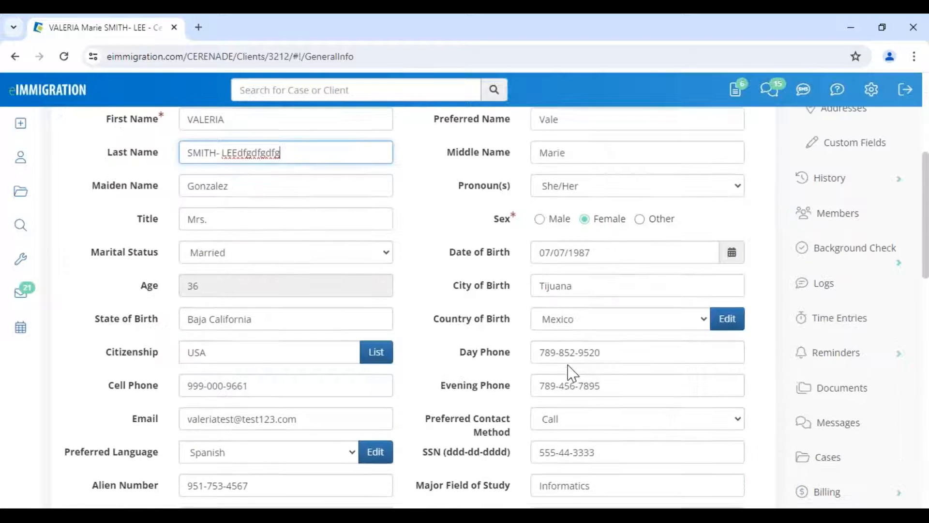
{"action": "scroll", "coordinate": [599, 373], "scroll_direction": "up", "scroll_amount": 4}
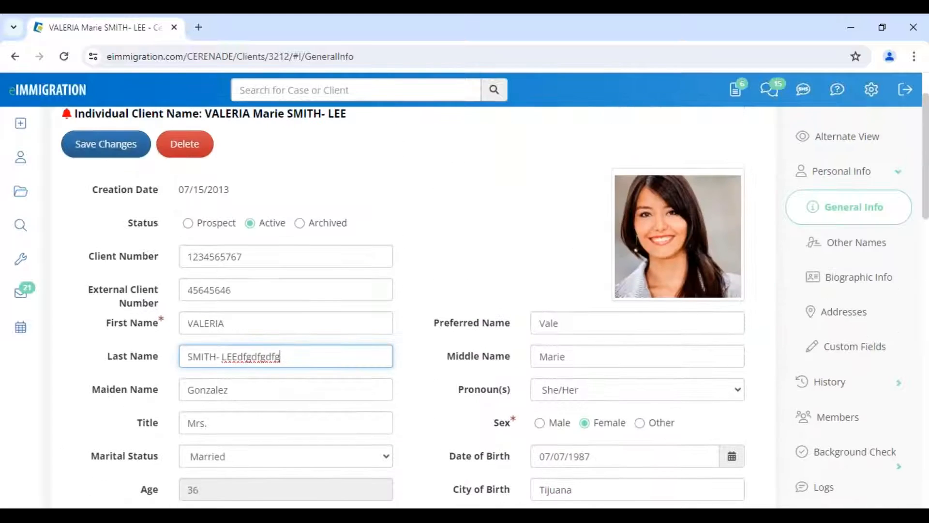
- Switch to Alternate View and load the 1.Initial Intake Form template
{"action": "left_click", "coordinate": [846, 137]}
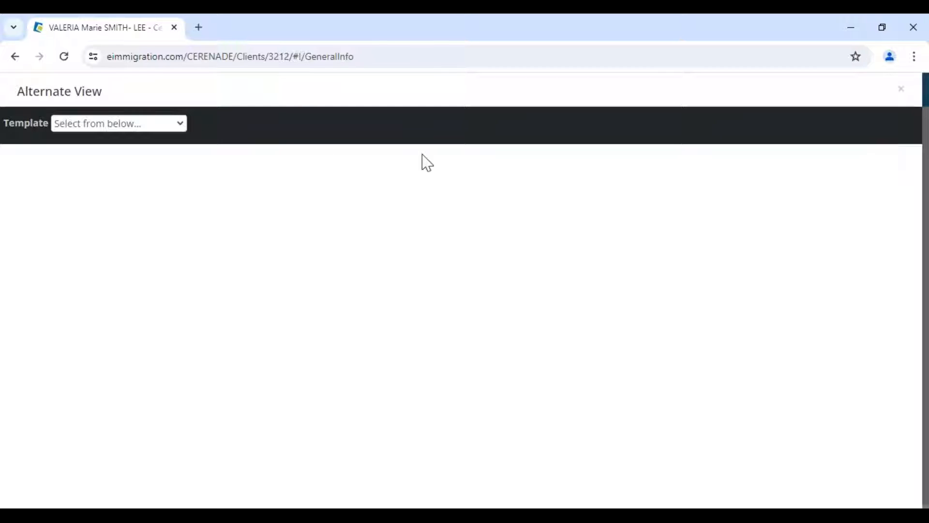
{"action": "left_click", "coordinate": [130, 128]}
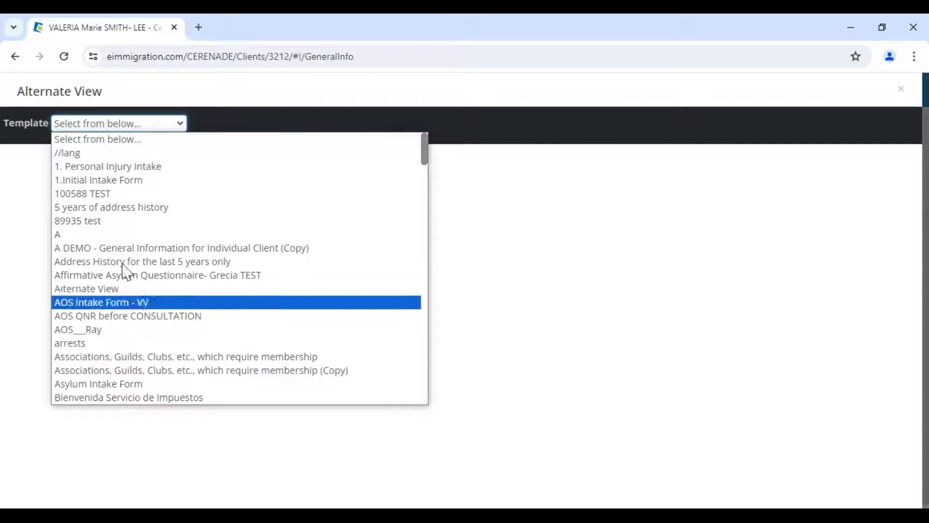
{"action": "left_click", "coordinate": [129, 180]}
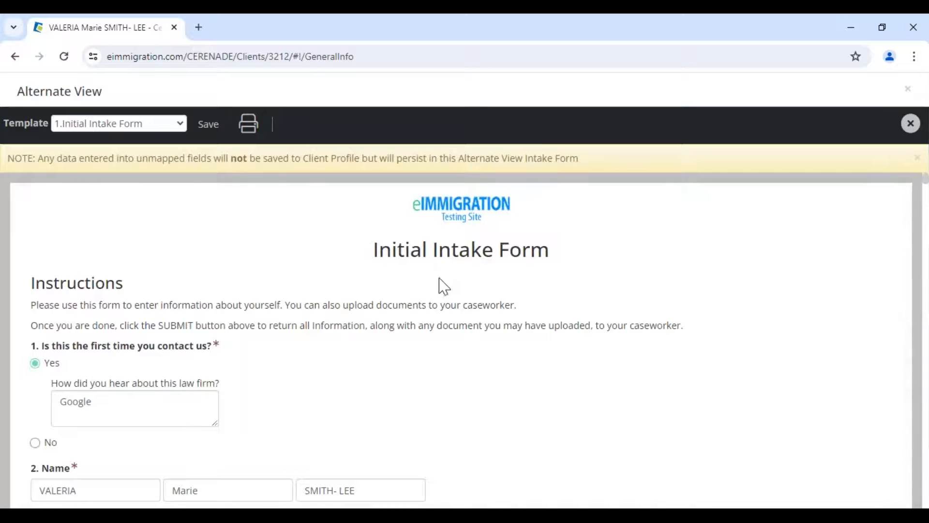
{"action": "left_click_drag", "start_coordinate": [376, 265], "coordinate": [560, 270]}
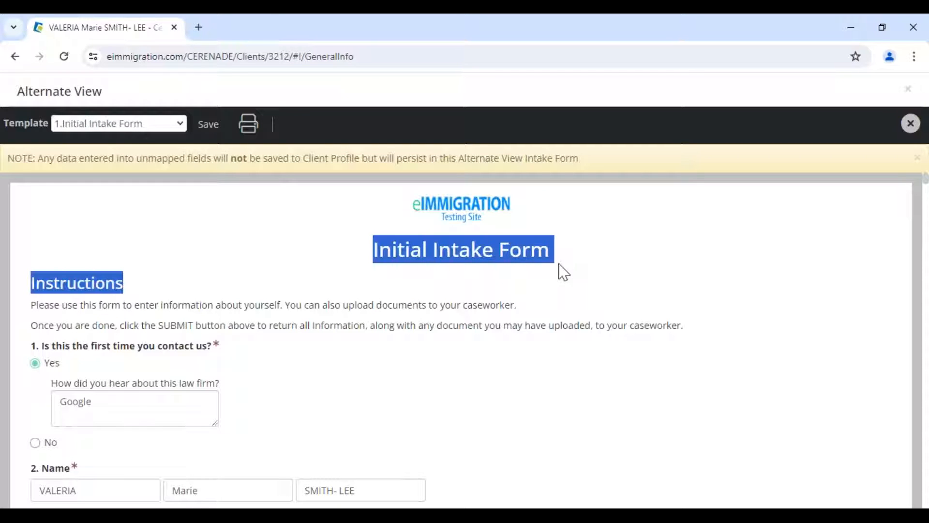
{"action": "left_click", "coordinate": [363, 276]}
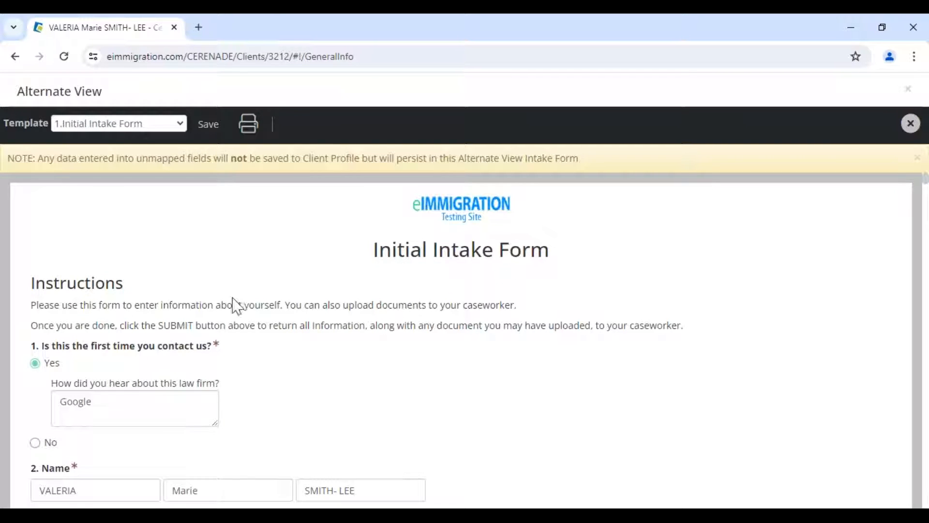
- Review the prefilled intake fields, then bring up the template list again
{"action": "scroll", "coordinate": [181, 290], "scroll_direction": "down", "scroll_amount": 2}
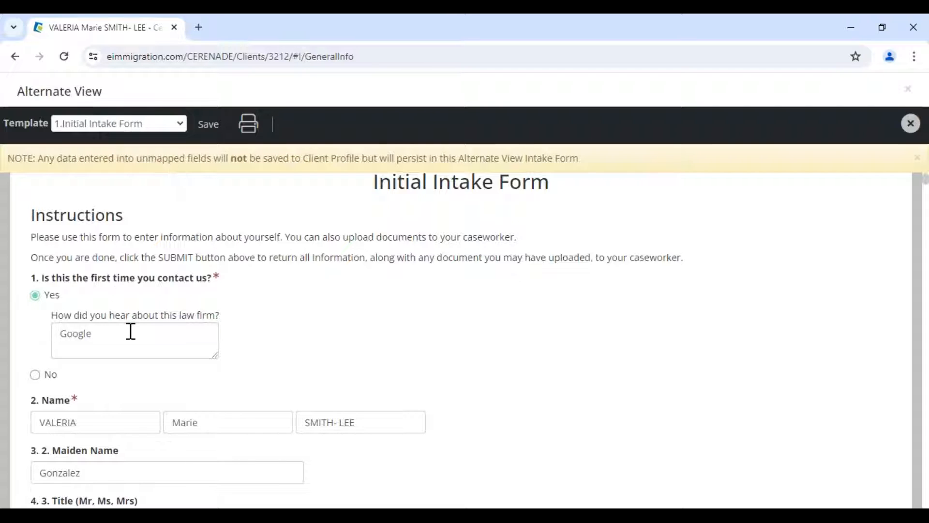
{"action": "scroll", "coordinate": [130, 331], "scroll_direction": "down", "scroll_amount": 5}
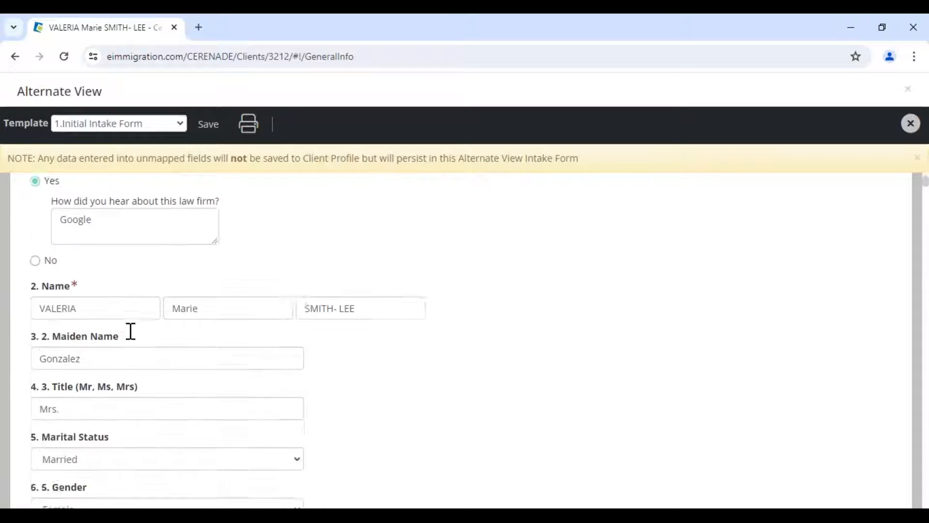
{"action": "scroll", "coordinate": [145, 324], "scroll_direction": "down", "scroll_amount": 5}
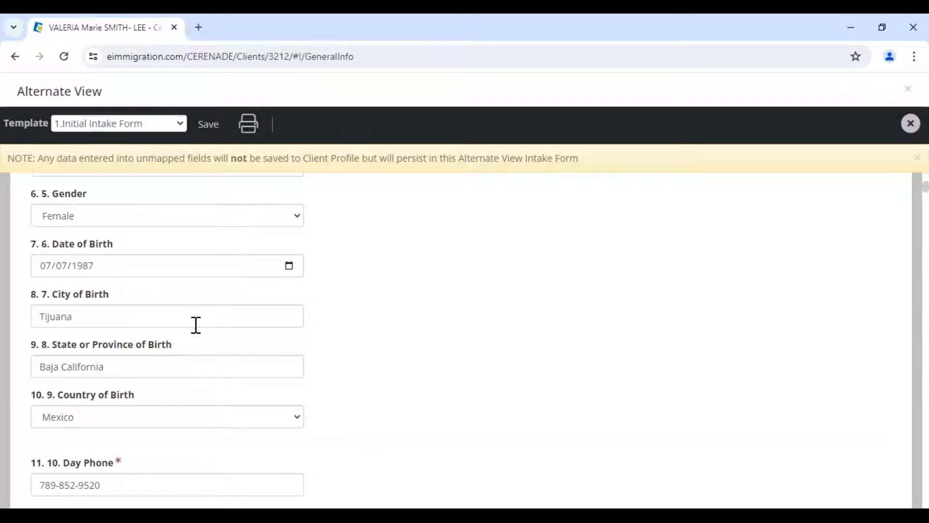
{"action": "scroll", "coordinate": [193, 333], "scroll_direction": "down", "scroll_amount": 9}
{"action": "scroll", "coordinate": [189, 355], "scroll_direction": "down", "scroll_amount": 12}
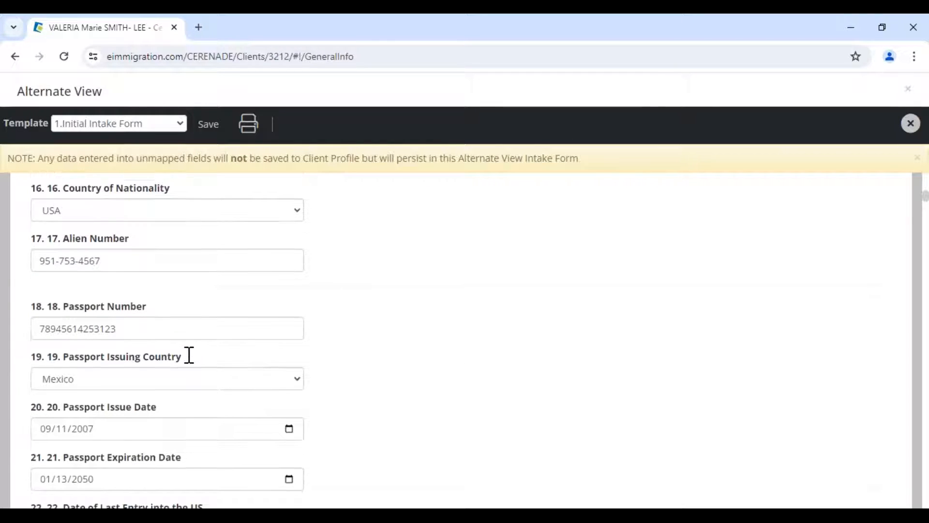
{"action": "left_click", "coordinate": [159, 129]}
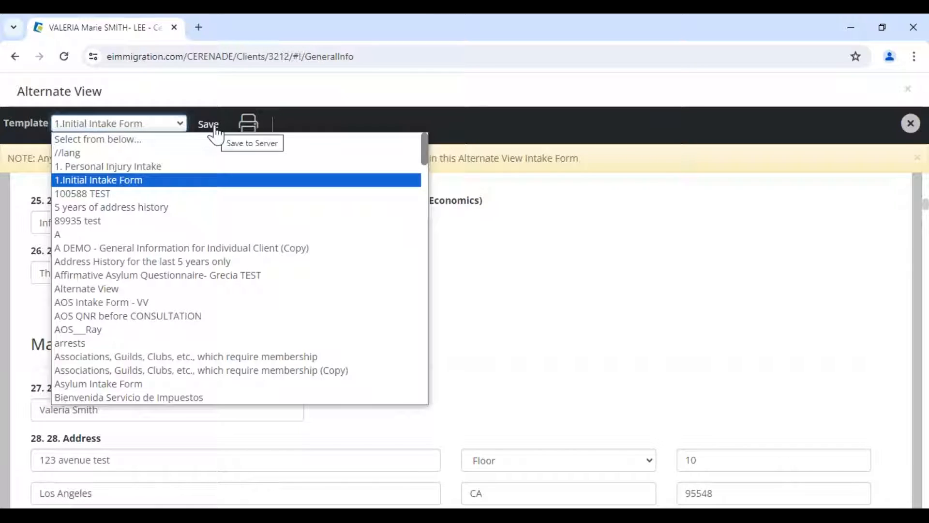
{"action": "scroll", "coordinate": [160, 372], "scroll_direction": "down", "scroll_amount": 10}
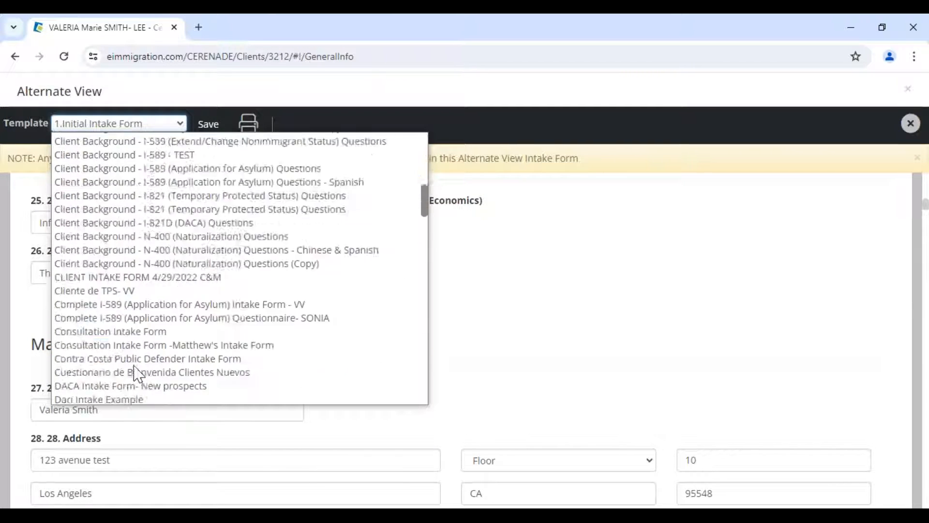
{"action": "scroll", "coordinate": [139, 371], "scroll_direction": "down", "scroll_amount": 6}
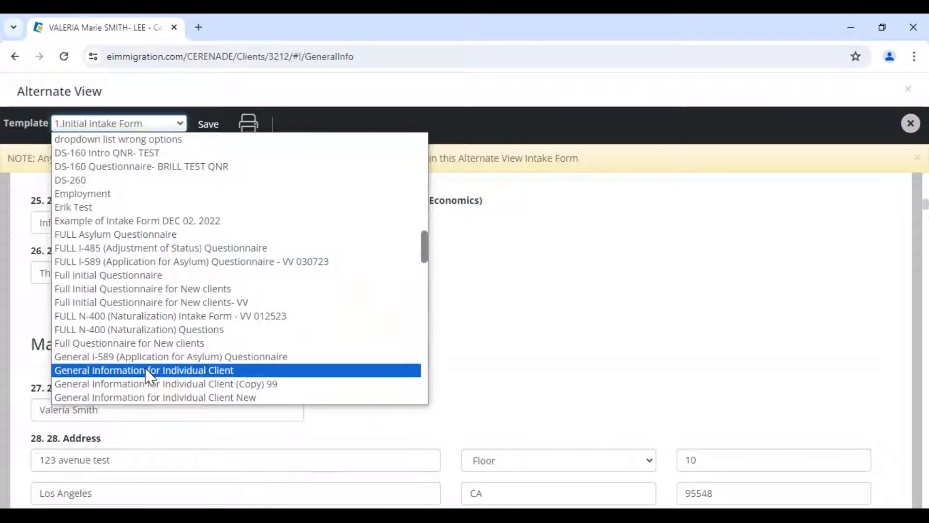
- Load the full N-400 (Naturalization) intake template and note the Passport - PDF only requirement
{"action": "left_click", "coordinate": [135, 317]}
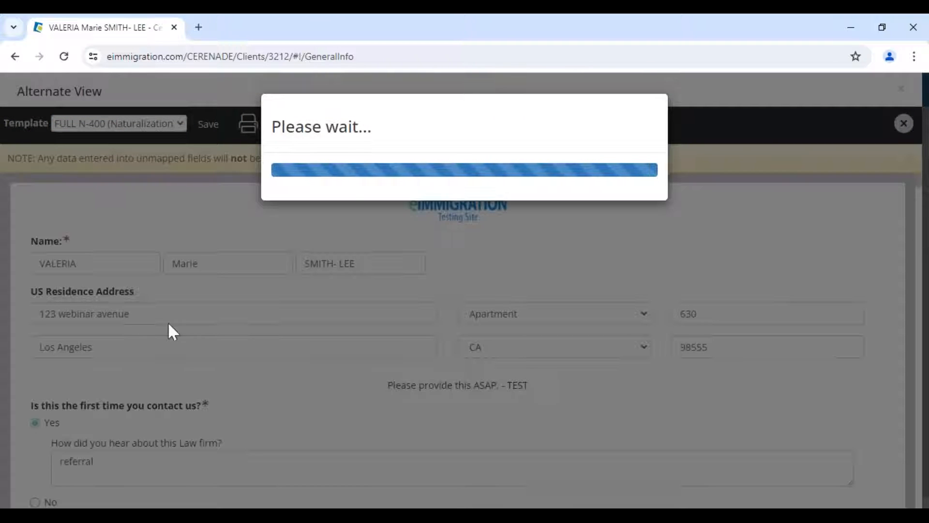
{"action": "scroll", "coordinate": [282, 409], "scroll_direction": "down", "scroll_amount": 5}
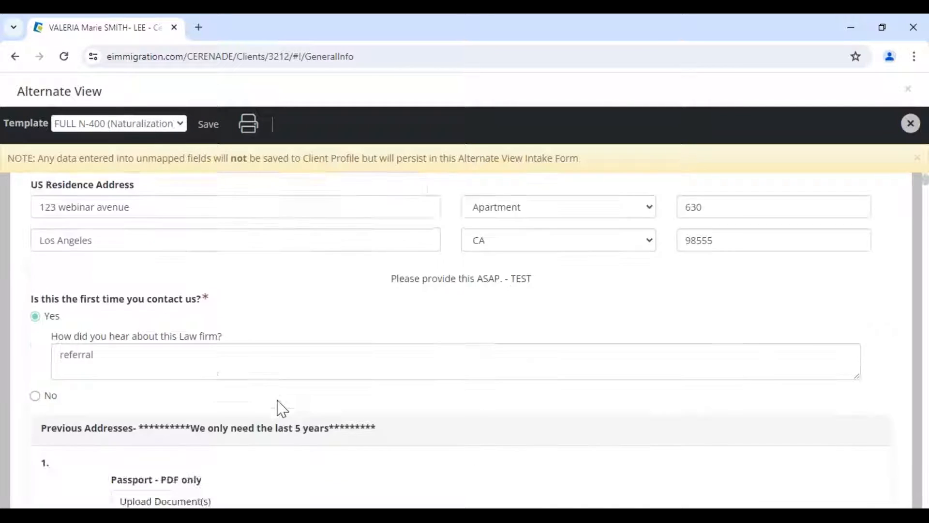
{"action": "left_click_drag", "start_coordinate": [192, 269], "coordinate": [262, 285]}
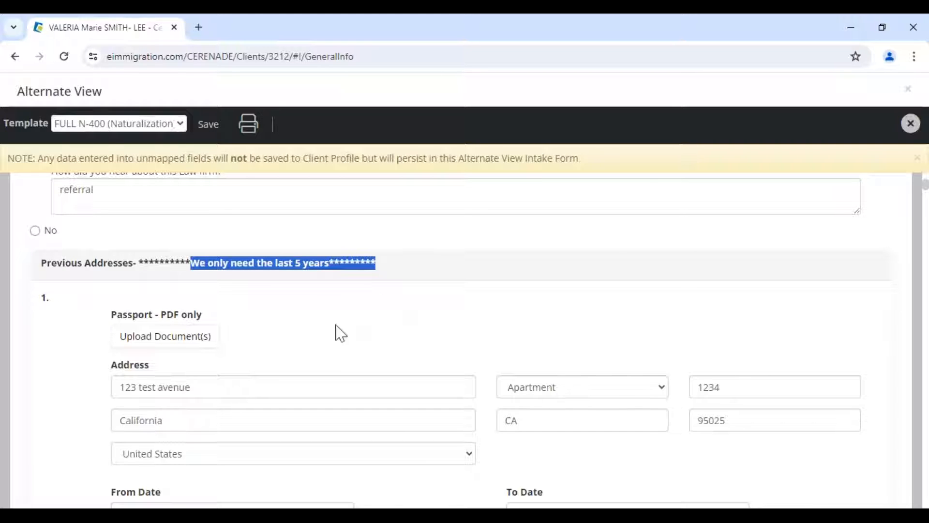
{"action": "left_click", "coordinate": [312, 304]}
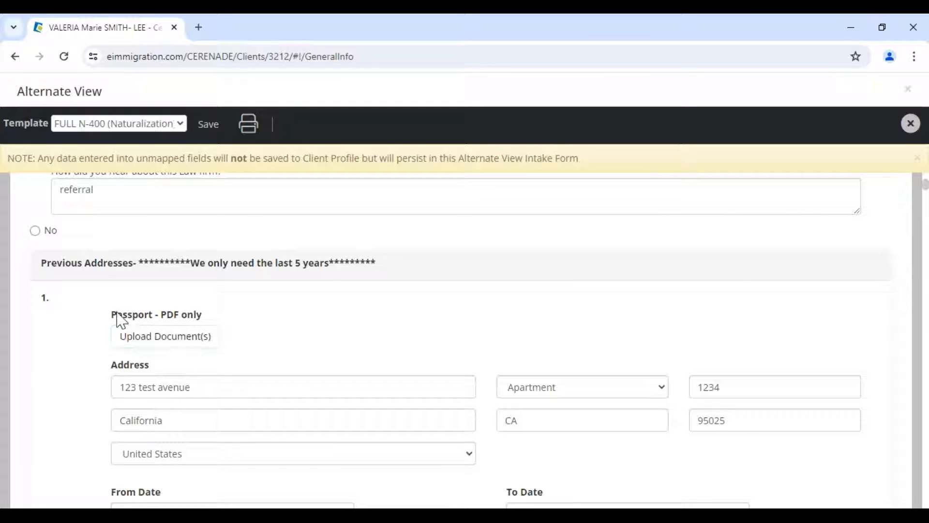
{"action": "left_click_drag", "start_coordinate": [117, 316], "coordinate": [227, 322]}
{"action": "left_click", "coordinate": [247, 338]}
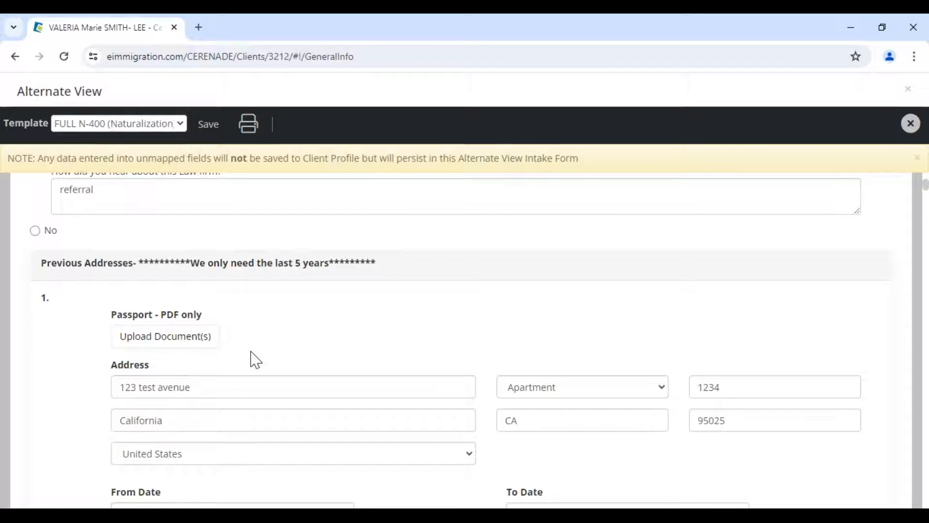
- Review the Naturalization questions, then close Alternate View
{"action": "scroll", "coordinate": [255, 360], "scroll_direction": "down", "scroll_amount": 10}
{"action": "scroll", "coordinate": [255, 360], "scroll_direction": "down", "scroll_amount": 10}
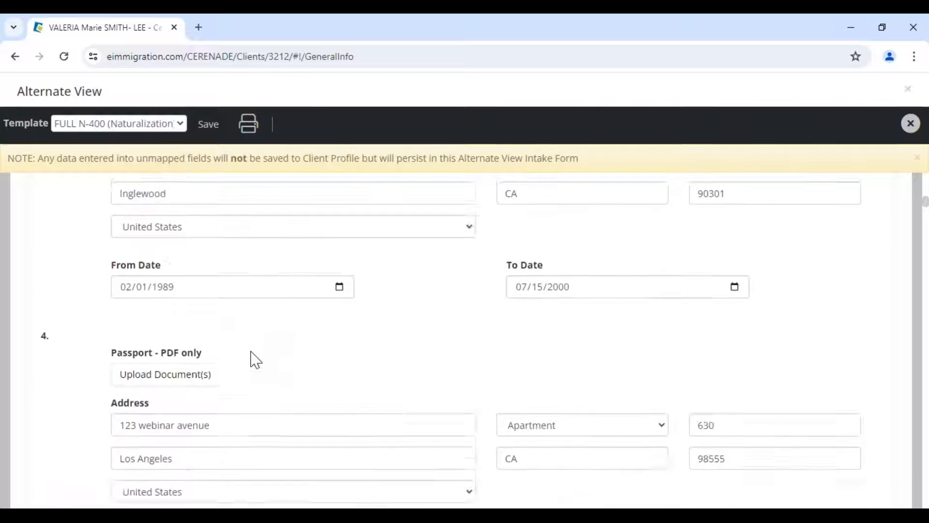
{"action": "scroll", "coordinate": [273, 425], "scroll_direction": "down", "scroll_amount": 20}
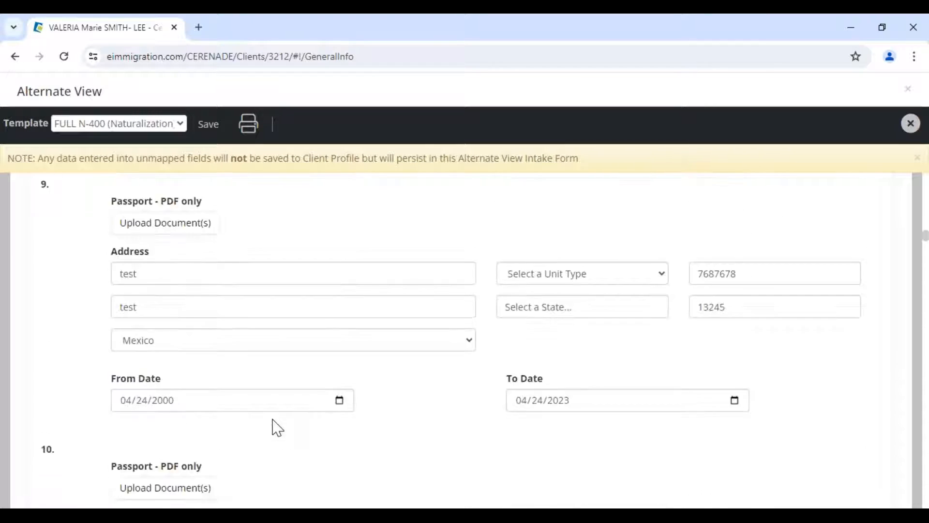
{"action": "scroll", "coordinate": [525, 423], "scroll_direction": "down", "scroll_amount": 20}
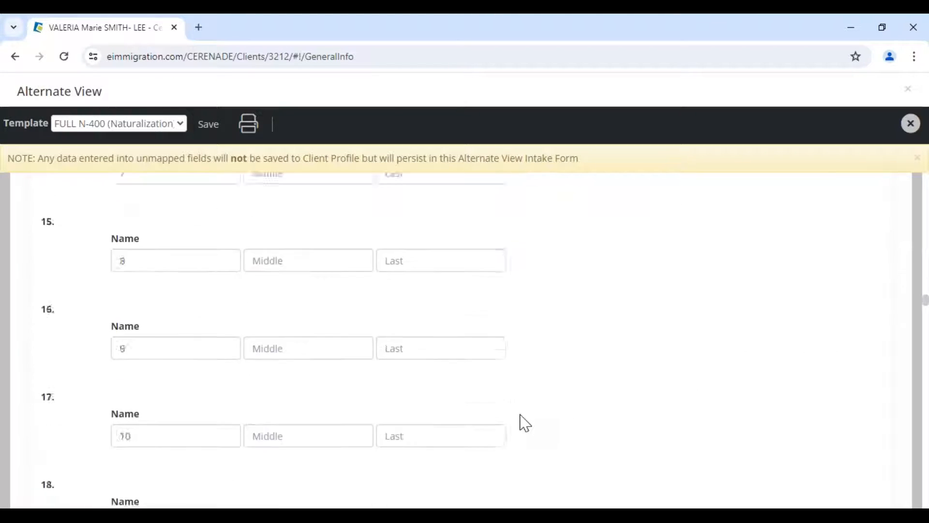
{"action": "scroll", "coordinate": [525, 423], "scroll_direction": "down", "scroll_amount": 11}
{"action": "scroll", "coordinate": [521, 421], "scroll_direction": "up", "scroll_amount": 8}
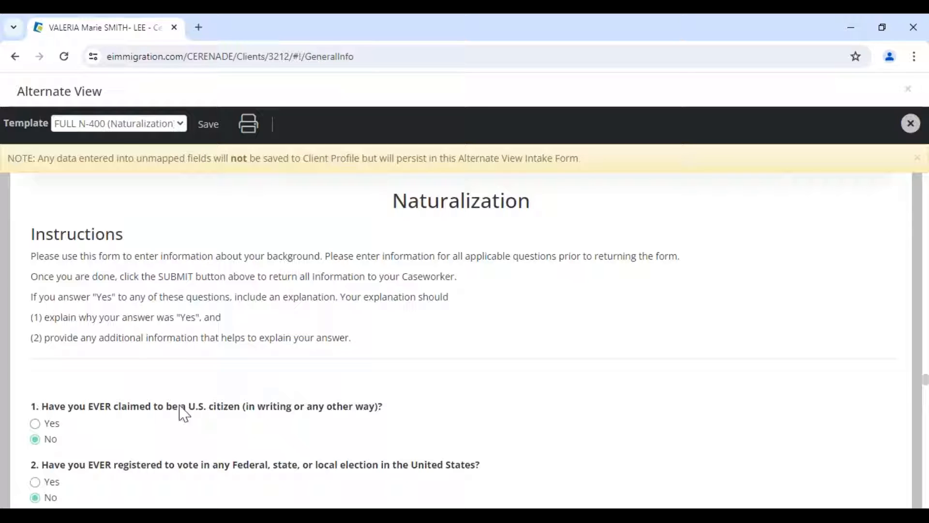
{"action": "left_click_drag", "start_coordinate": [93, 407], "coordinate": [377, 414]}
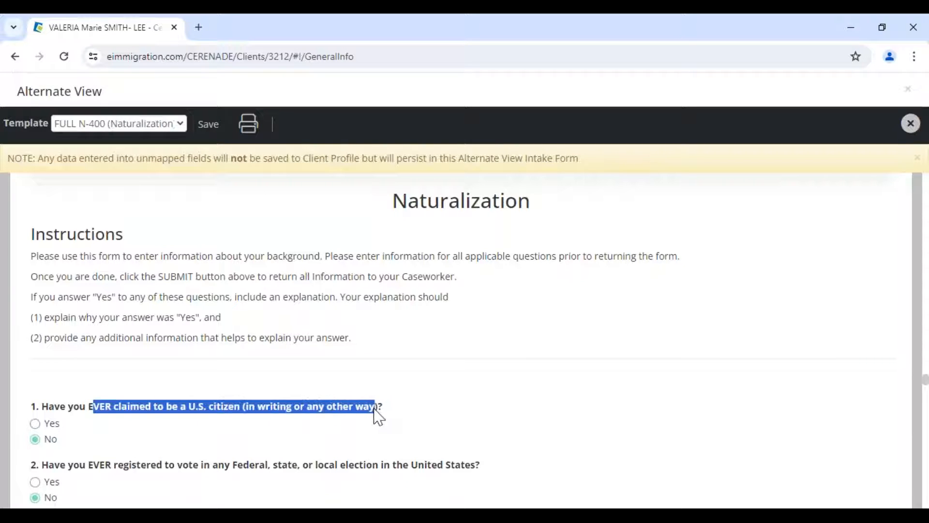
{"action": "scroll", "coordinate": [378, 414], "scroll_direction": "down", "scroll_amount": 6}
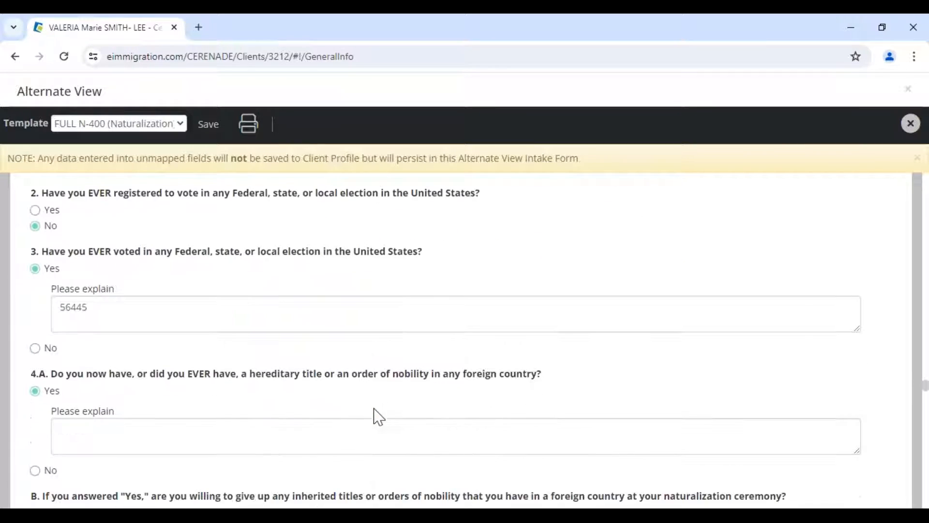
{"action": "left_click", "coordinate": [910, 123]}
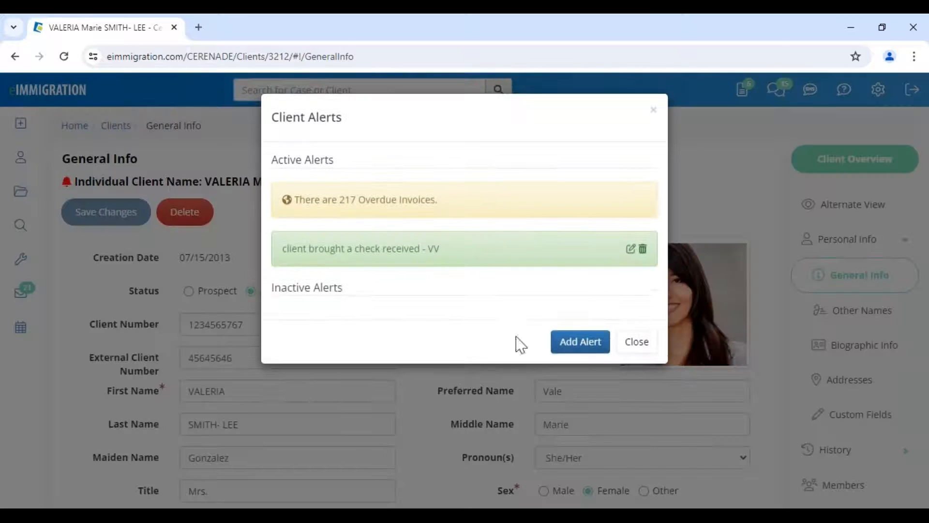
- Dismiss the client alerts and choose Print/View Questionnaire(s) from + > Questionnaire
{"action": "left_click", "coordinate": [619, 348]}
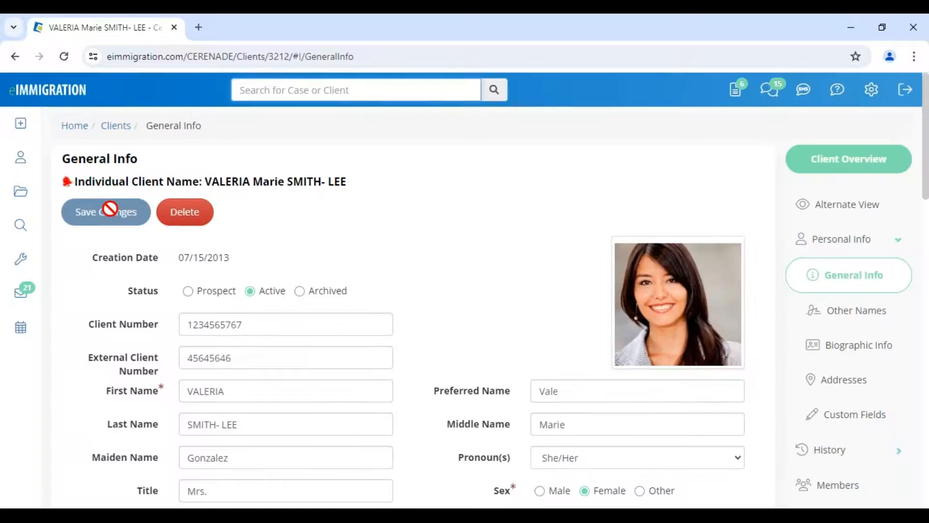
{"action": "left_click", "coordinate": [21, 127]}
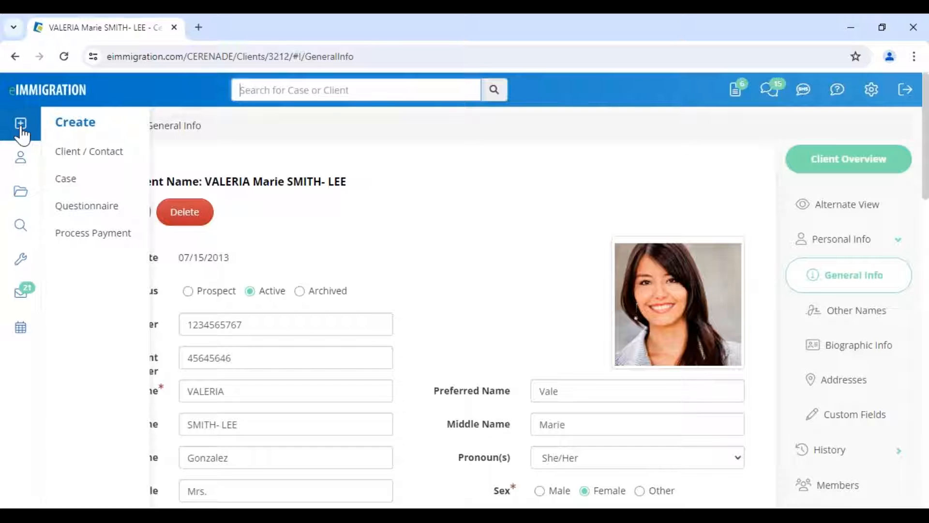
{"action": "left_click", "coordinate": [86, 215]}
{"action": "left_click", "coordinate": [126, 184]}
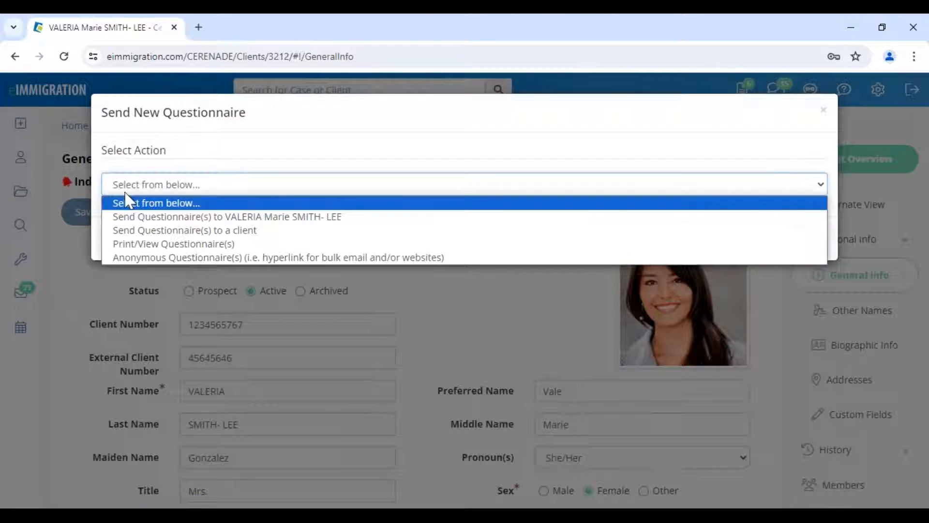
{"action": "left_click", "coordinate": [156, 246]}
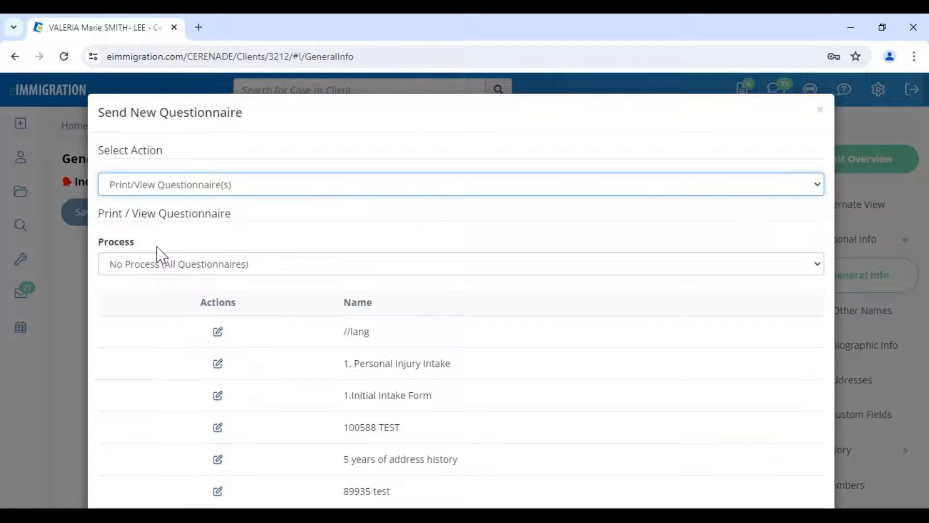
- Keep the filter on all processes and open the N-400 Chinese & Spanish questionnaire
{"action": "left_click", "coordinate": [214, 268]}
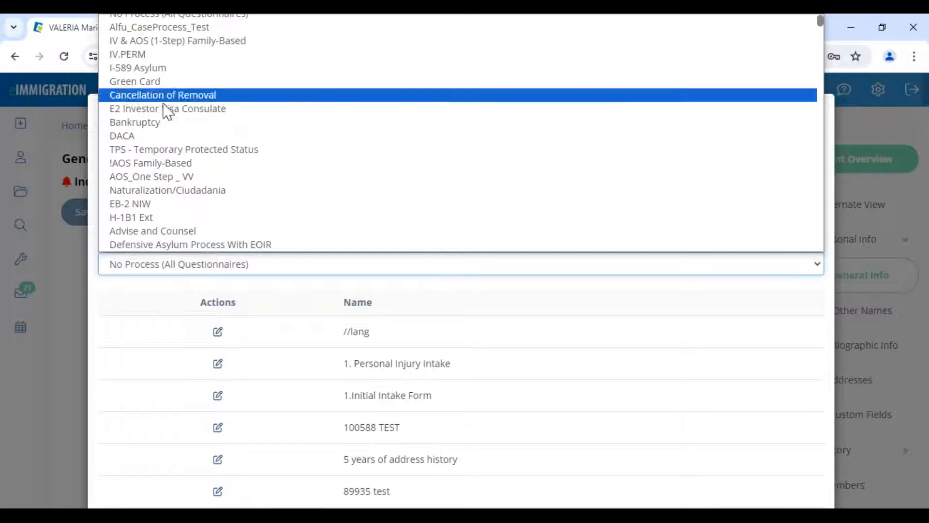
{"action": "left_click", "coordinate": [272, 304]}
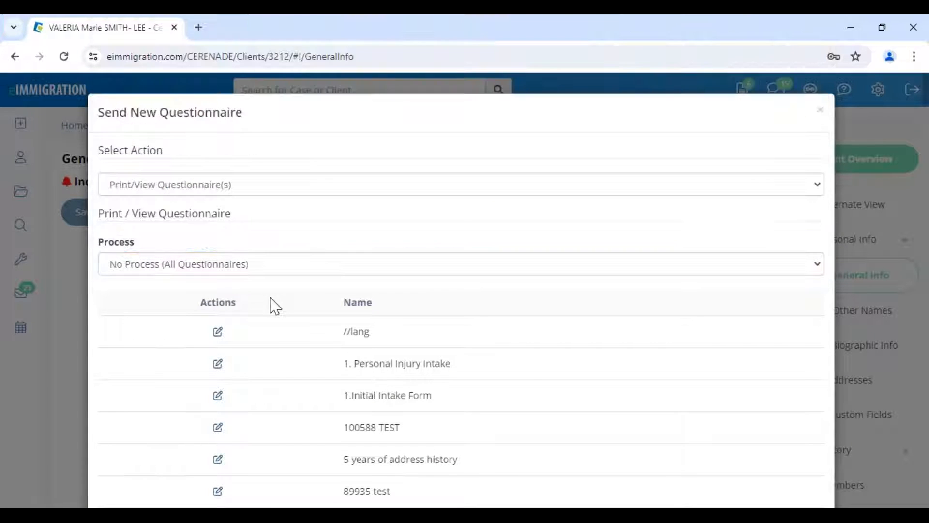
{"action": "scroll", "coordinate": [275, 306], "scroll_direction": "down", "scroll_amount": 1}
{"action": "scroll", "coordinate": [274, 314], "scroll_direction": "down", "scroll_amount": 20}
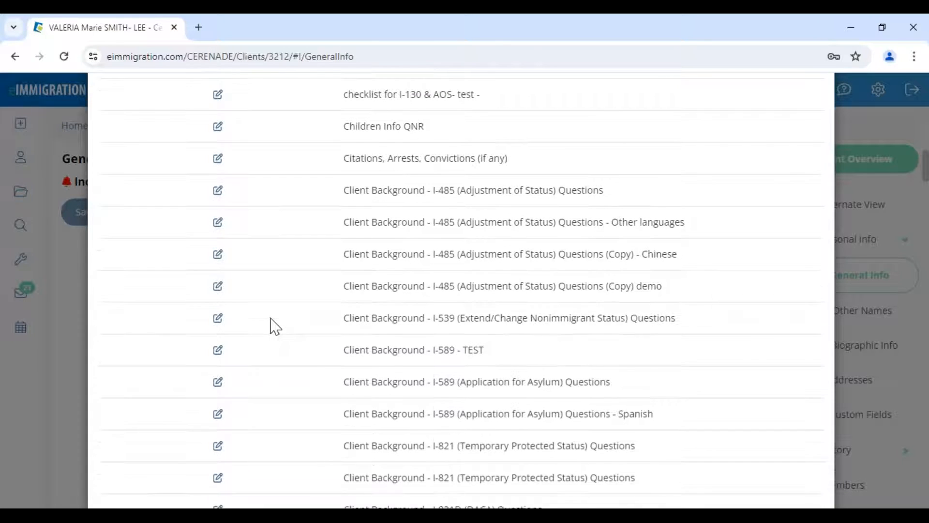
{"action": "scroll", "coordinate": [275, 326], "scroll_direction": "down", "scroll_amount": 4}
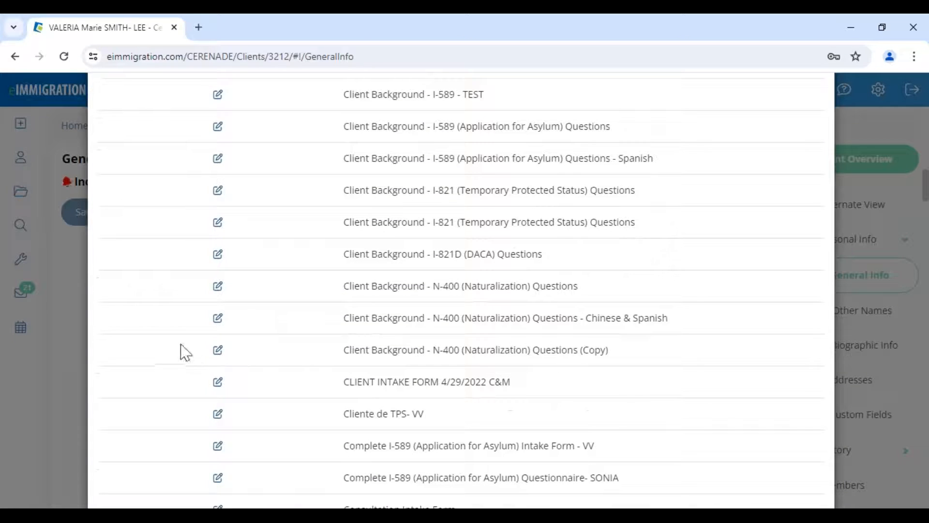
{"action": "left_click", "coordinate": [217, 318]}
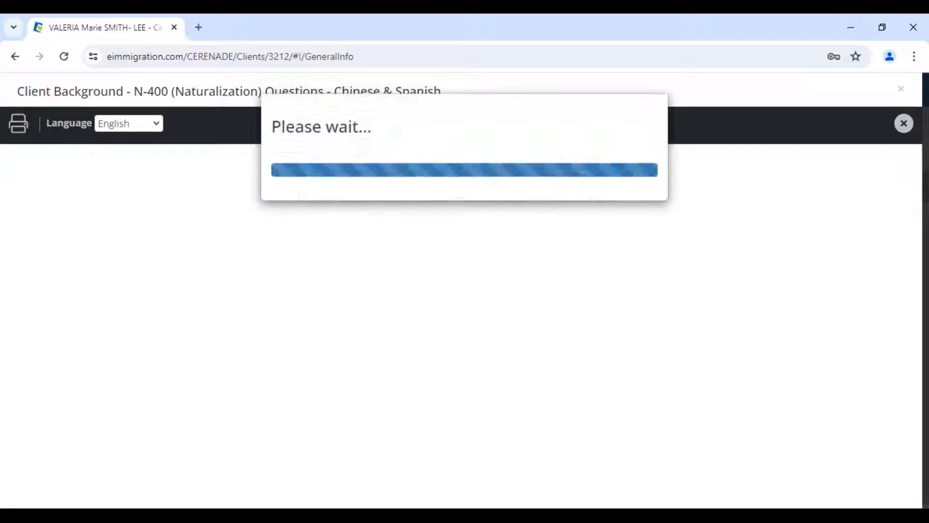
- Show the N-400 Chinese & Spanish questionnaire in Spanish, review its questions, then close the preview
{"action": "left_click", "coordinate": [116, 125]}
{"action": "left_click", "coordinate": [121, 167]}
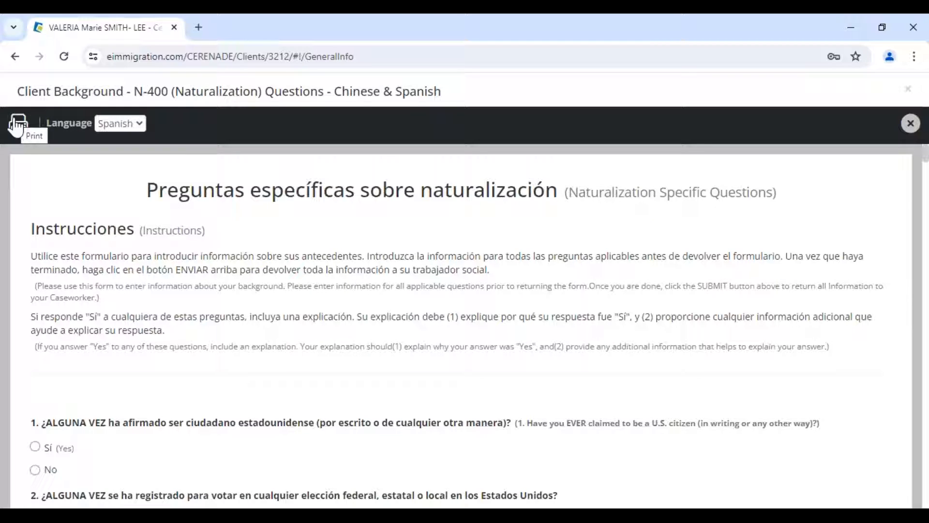
{"action": "scroll", "coordinate": [146, 270], "scroll_direction": "down", "scroll_amount": 3}
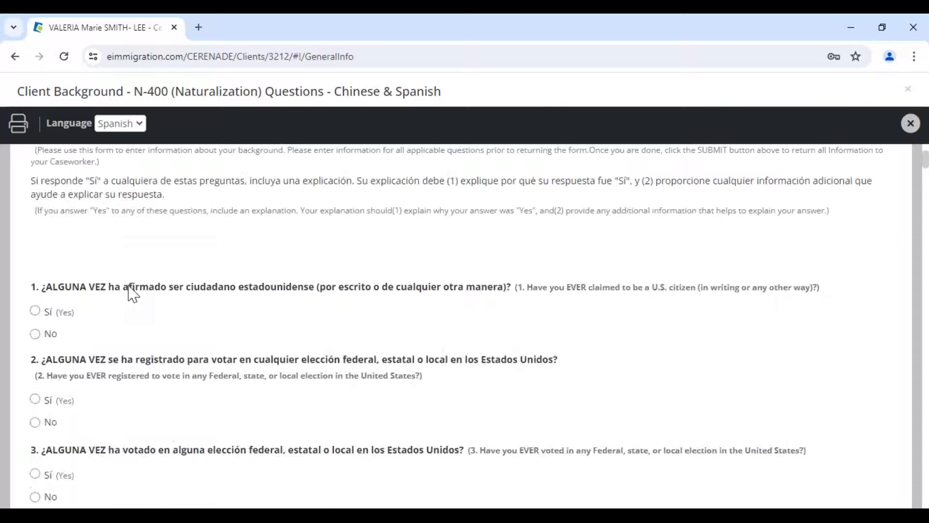
{"action": "left_click_drag", "start_coordinate": [129, 289], "coordinate": [421, 298]}
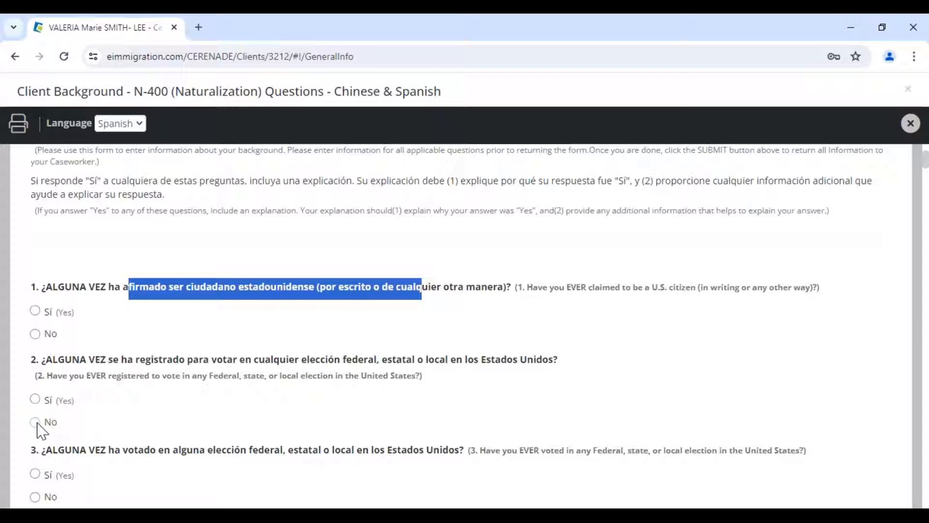
{"action": "left_click", "coordinate": [910, 123]}
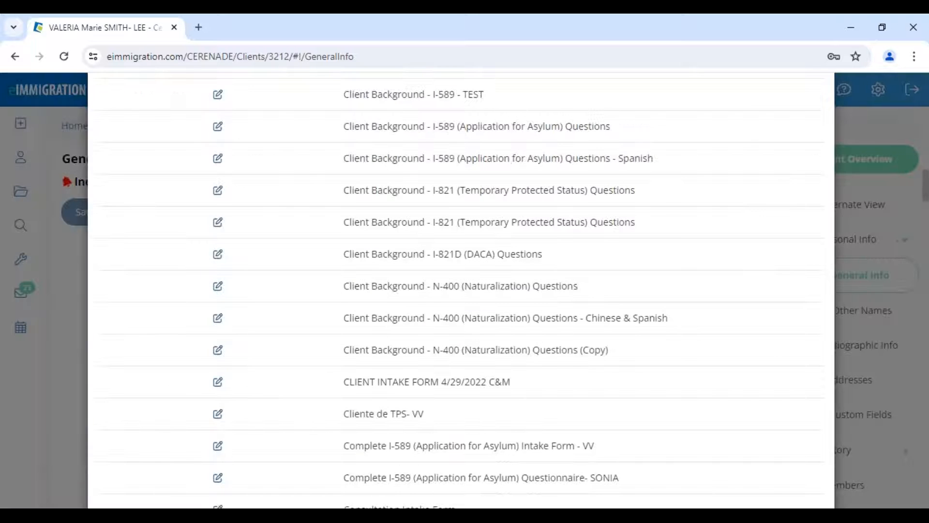
- Close the Send New Questionnaire window to return to the client's General Info page
{"action": "scroll", "coordinate": [864, 193], "scroll_direction": "up", "scroll_amount": 20}
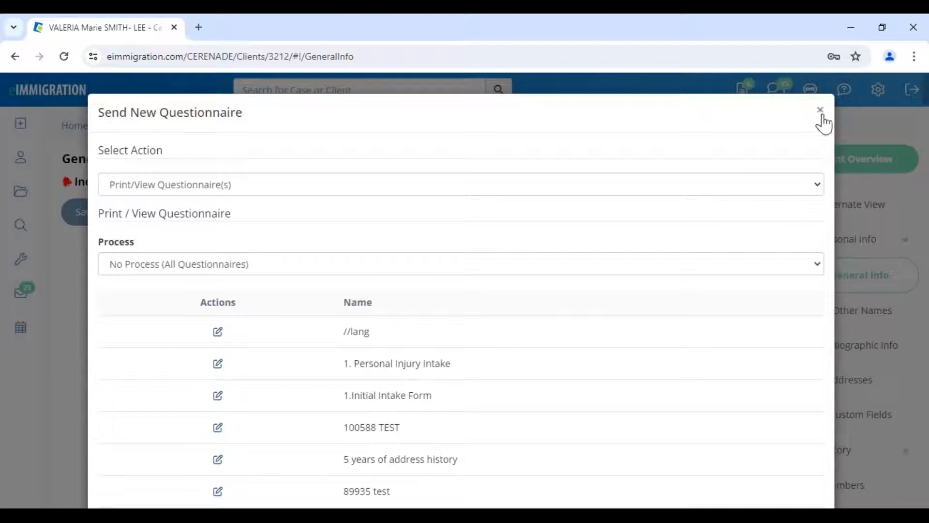
{"action": "left_click", "coordinate": [821, 116]}
{"action": "scroll", "coordinate": [452, 257], "scroll_direction": "down", "scroll_amount": 7}
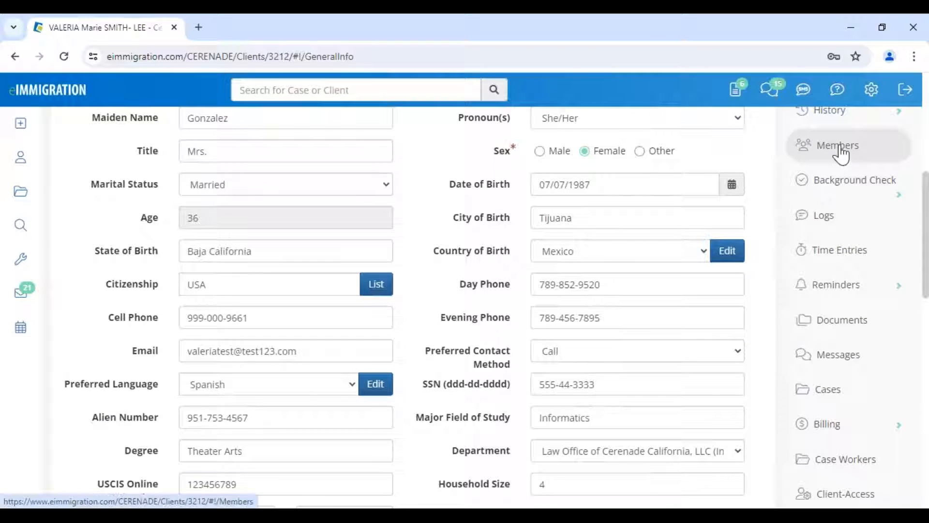
{"action": "scroll", "coordinate": [832, 304], "scroll_direction": "up", "scroll_amount": 6}
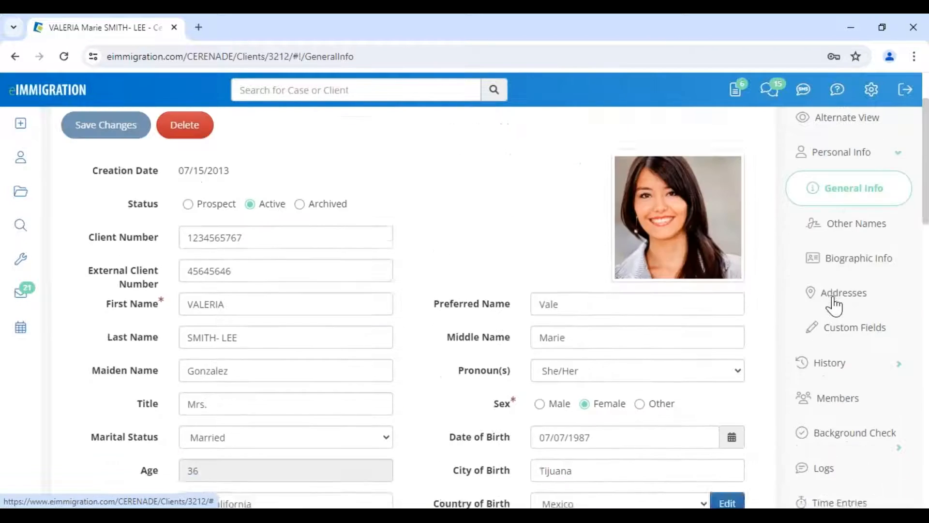
{"action": "scroll", "coordinate": [840, 296], "scroll_direction": "up", "scroll_amount": 2}
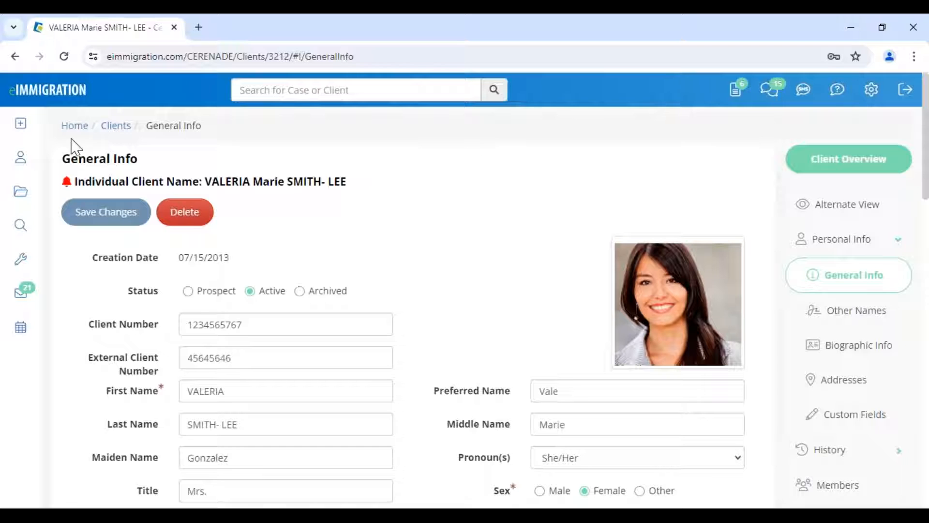
{"action": "left_click", "coordinate": [31, 129]}
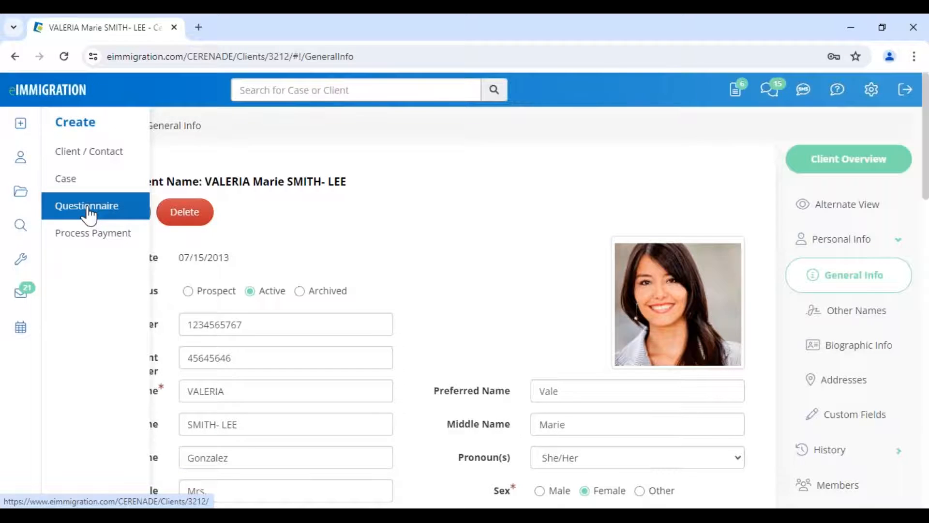
- Check the client's Email, Cell Phone and Day Phone fields on General Info
{"action": "scroll", "coordinate": [233, 333], "scroll_direction": "down", "scroll_amount": 5}
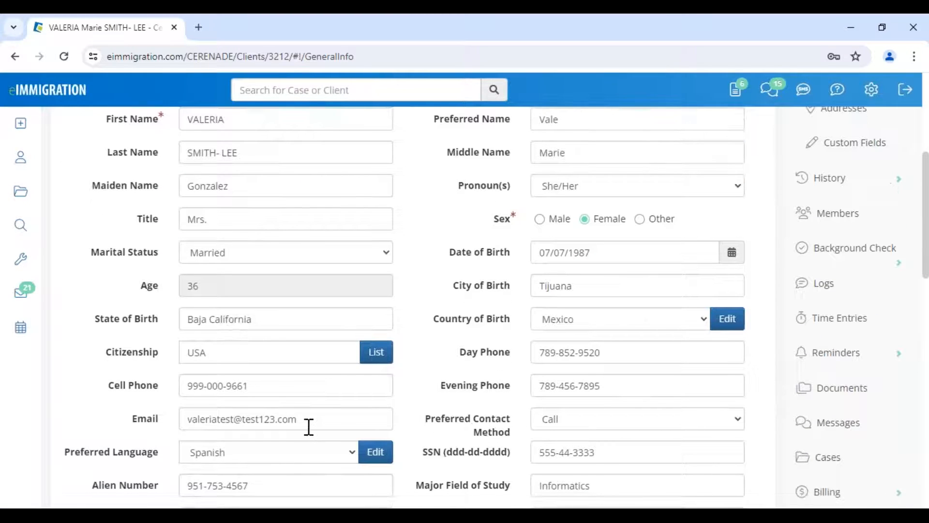
{"action": "left_click_drag", "start_coordinate": [309, 428], "coordinate": [180, 419]}
{"action": "left_click_drag", "start_coordinate": [249, 384], "coordinate": [161, 374]}
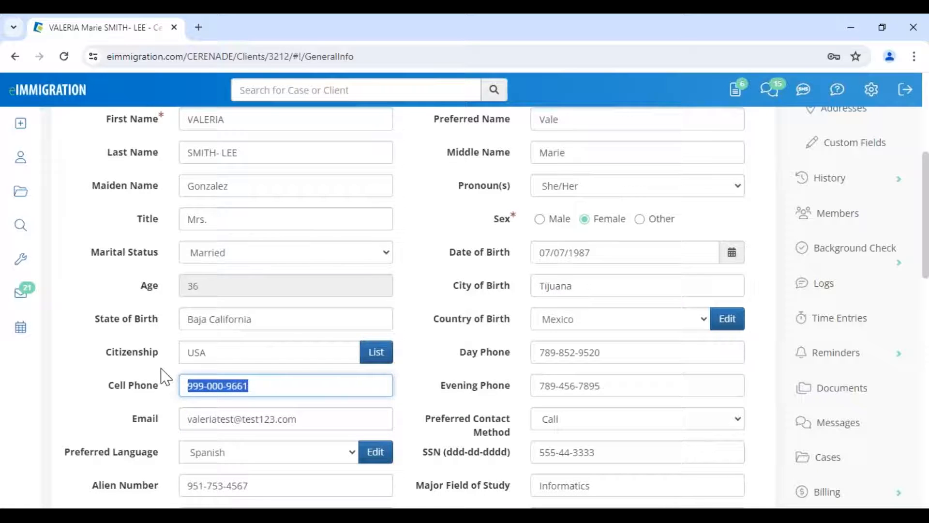
{"action": "scroll", "coordinate": [162, 374], "scroll_direction": "up", "scroll_amount": 5}
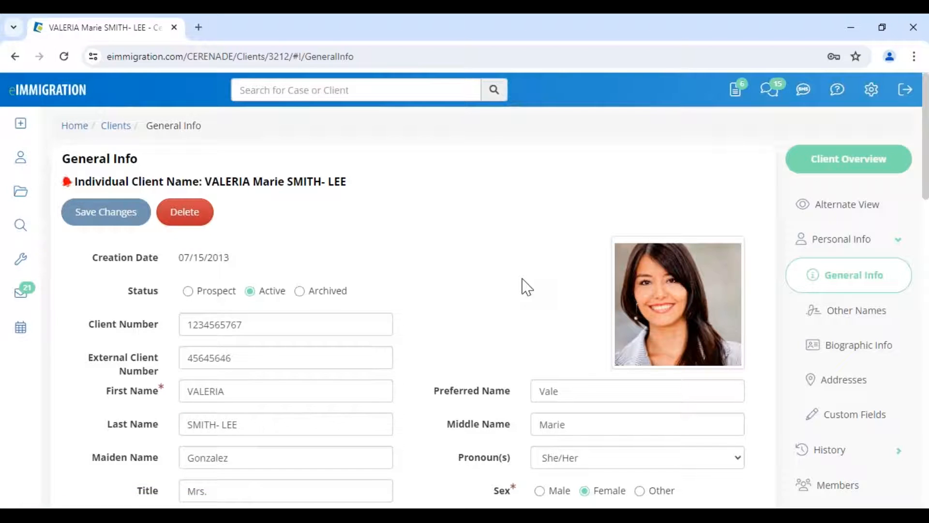
{"action": "scroll", "coordinate": [526, 287], "scroll_direction": "down", "scroll_amount": 7}
{"action": "left_click", "coordinate": [474, 285]}
{"action": "scroll", "coordinate": [473, 287], "scroll_direction": "up", "scroll_amount": 7}
{"action": "scroll", "coordinate": [807, 390], "scroll_direction": "down", "scroll_amount": 3}
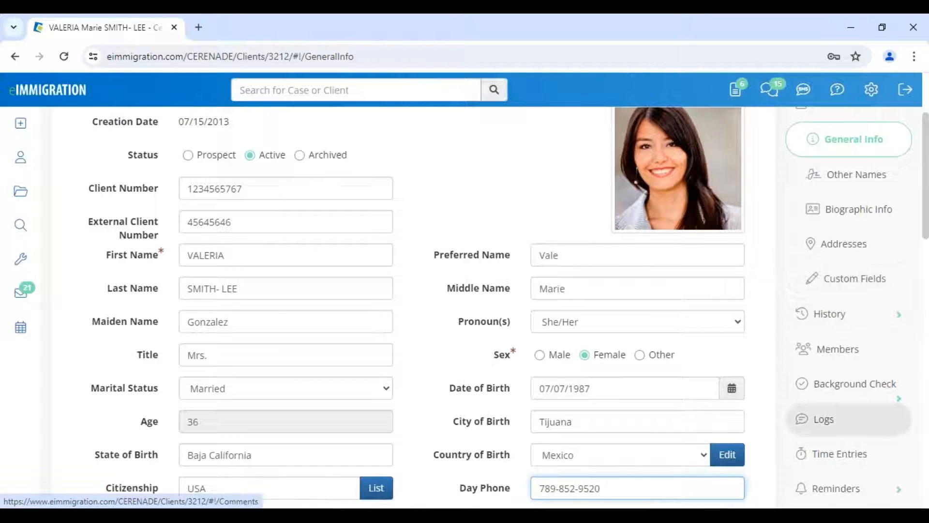
- Open the client's Members page and look over the linked contacts list
{"action": "left_click", "coordinate": [829, 357]}
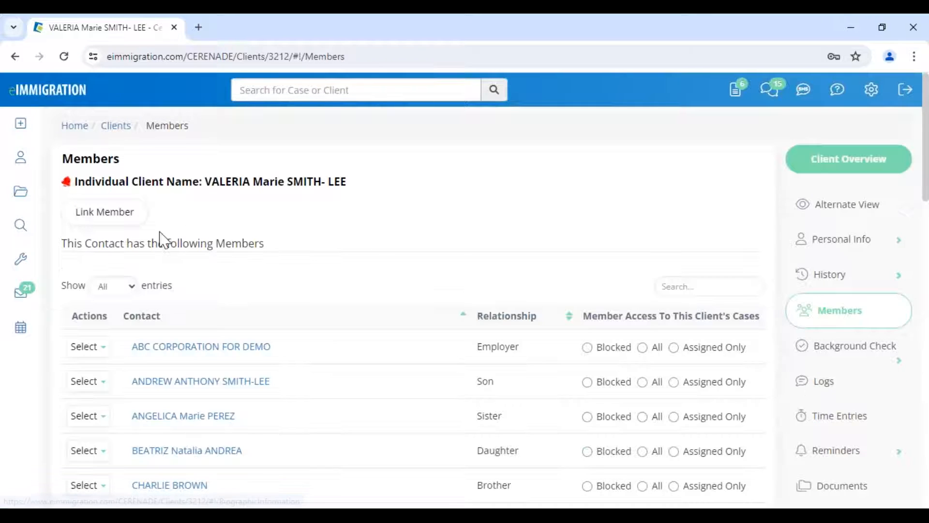
{"action": "double_click", "coordinate": [313, 249]}
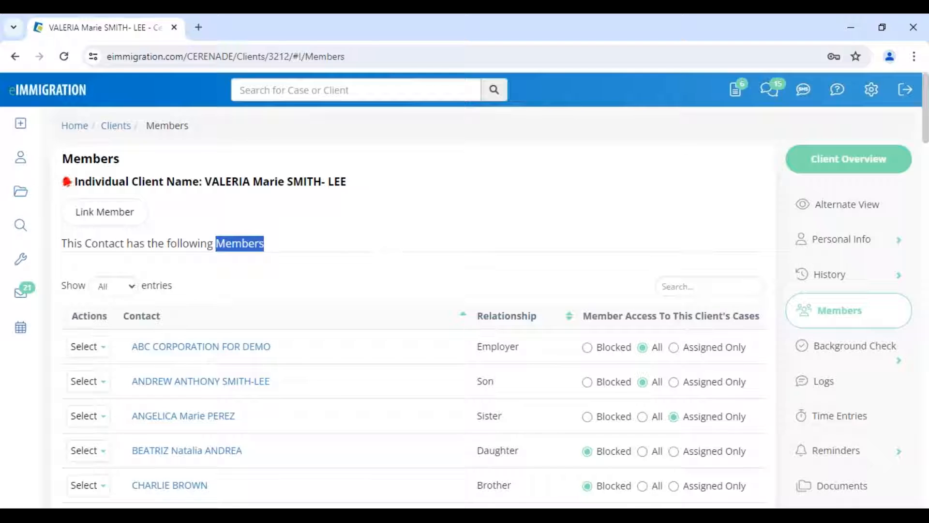
{"action": "left_click", "coordinate": [485, 381]}
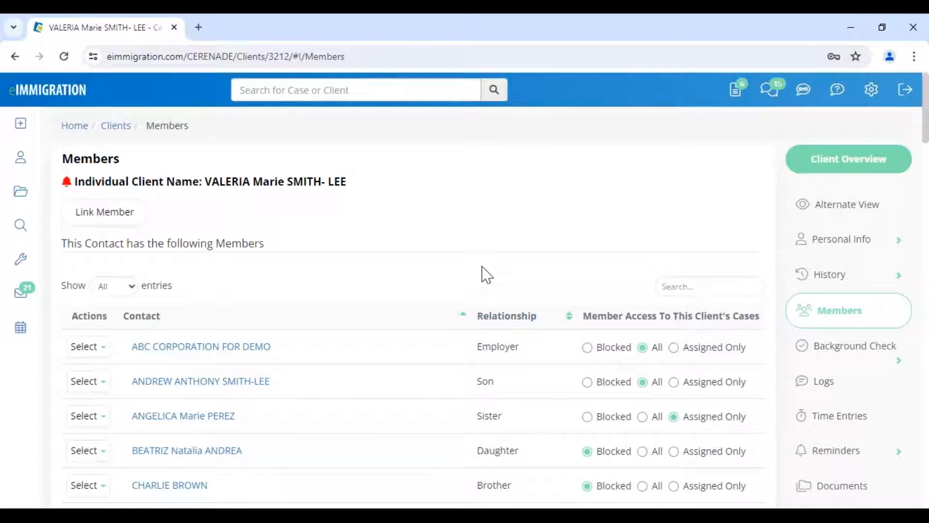
{"action": "scroll", "coordinate": [484, 274], "scroll_direction": "down", "scroll_amount": 7}
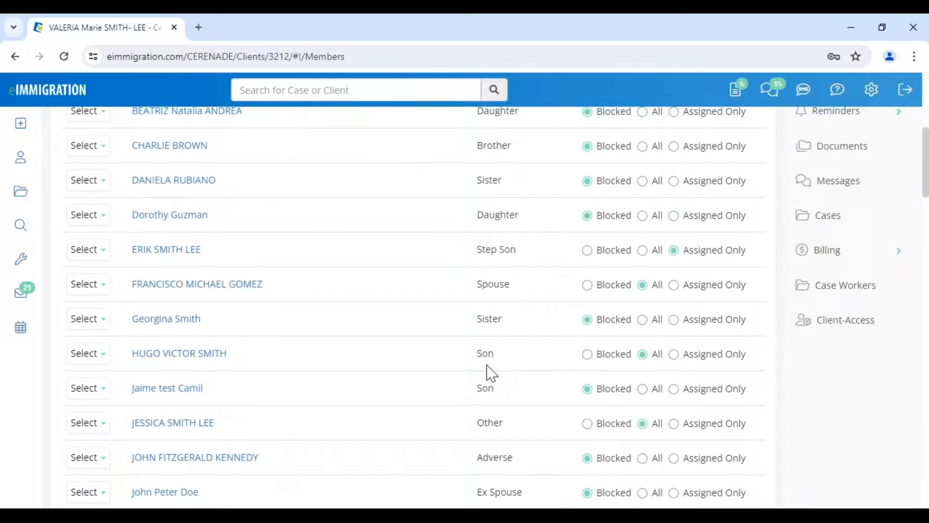
{"action": "scroll", "coordinate": [491, 373], "scroll_direction": "down", "scroll_amount": 3}
{"action": "scroll", "coordinate": [491, 373], "scroll_direction": "up", "scroll_amount": 10}
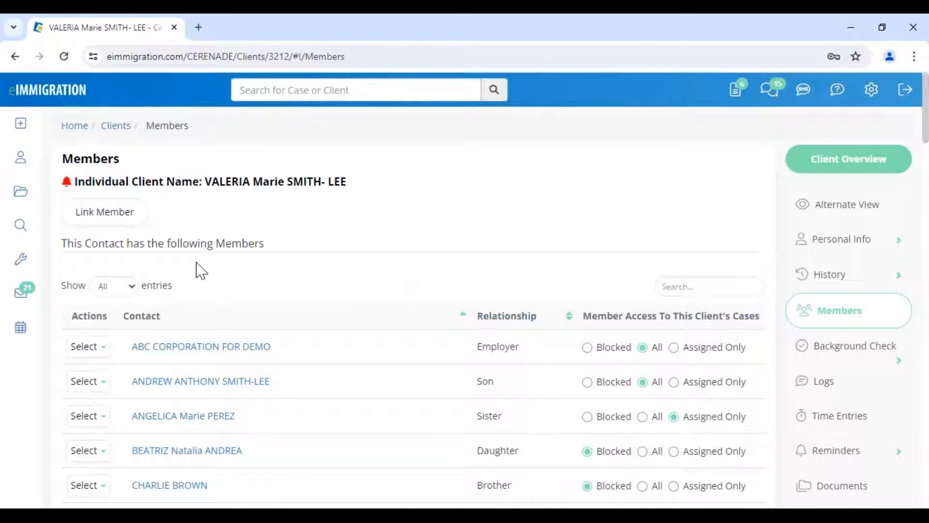
- From Link Member, view the New Contact form with auto client number off, then close it unsaved
{"action": "left_click", "coordinate": [99, 213]}
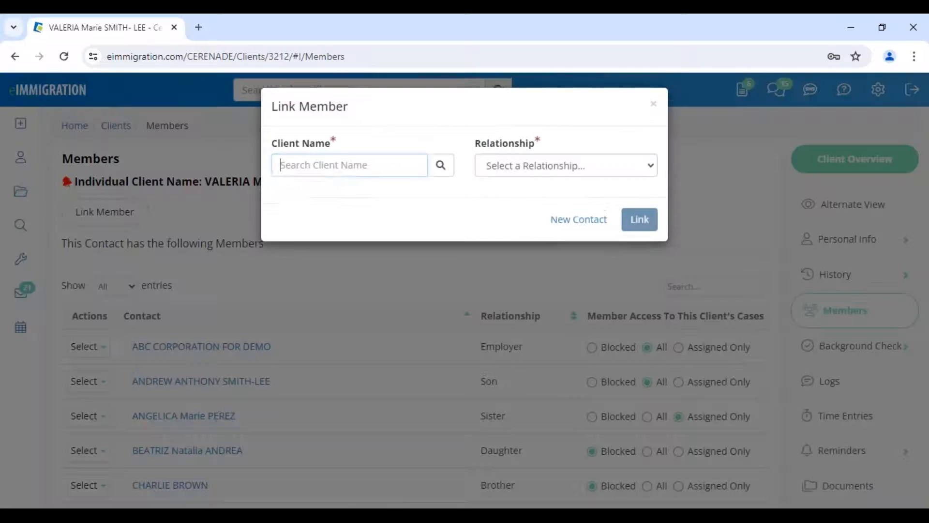
{"action": "left_click", "coordinate": [585, 229]}
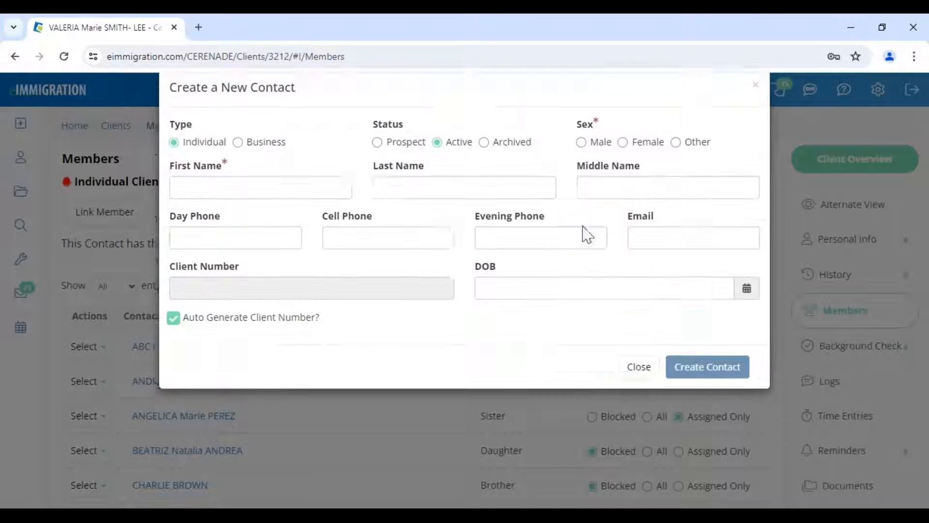
{"action": "left_click_drag", "start_coordinate": [200, 110], "coordinate": [341, 122]}
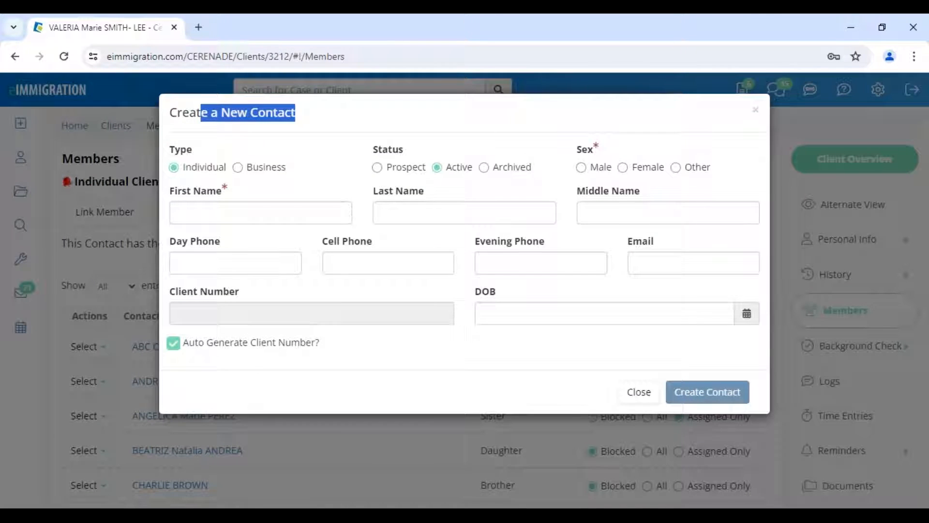
{"action": "left_click", "coordinate": [223, 345]}
{"action": "left_click_drag", "start_coordinate": [170, 291], "coordinate": [269, 303]}
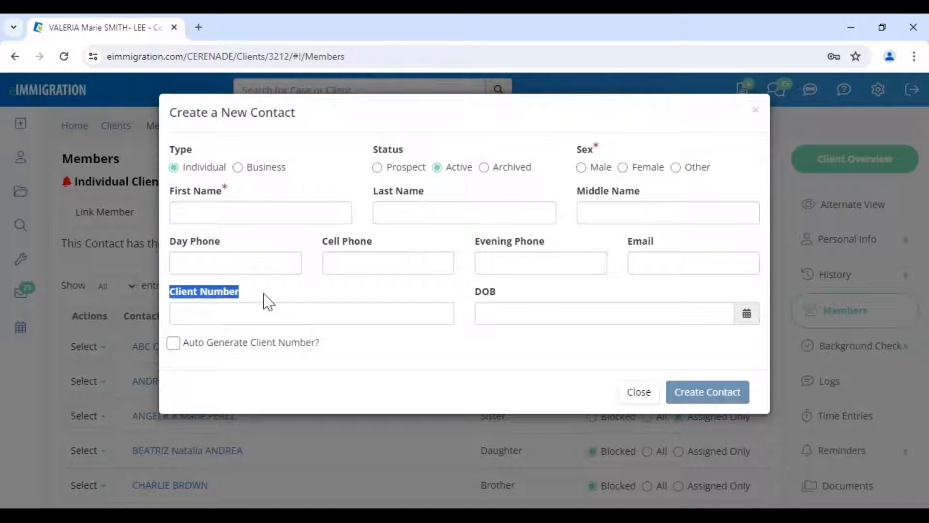
{"action": "left_click", "coordinate": [341, 344]}
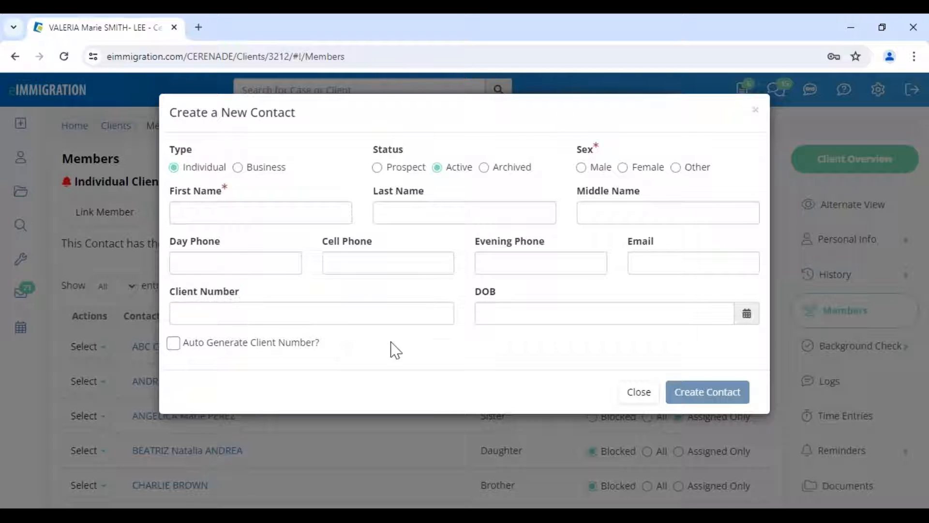
{"action": "left_click_drag", "start_coordinate": [227, 110], "coordinate": [296, 113]}
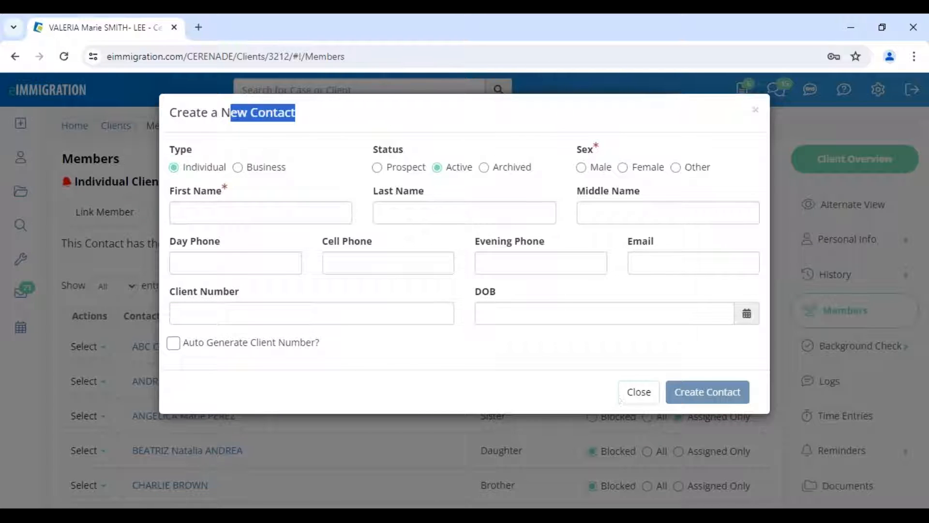
{"action": "left_click", "coordinate": [639, 392]}
- Browse the Relationship types, then close Link Member without linking anyone
{"action": "left_click", "coordinate": [533, 173]}
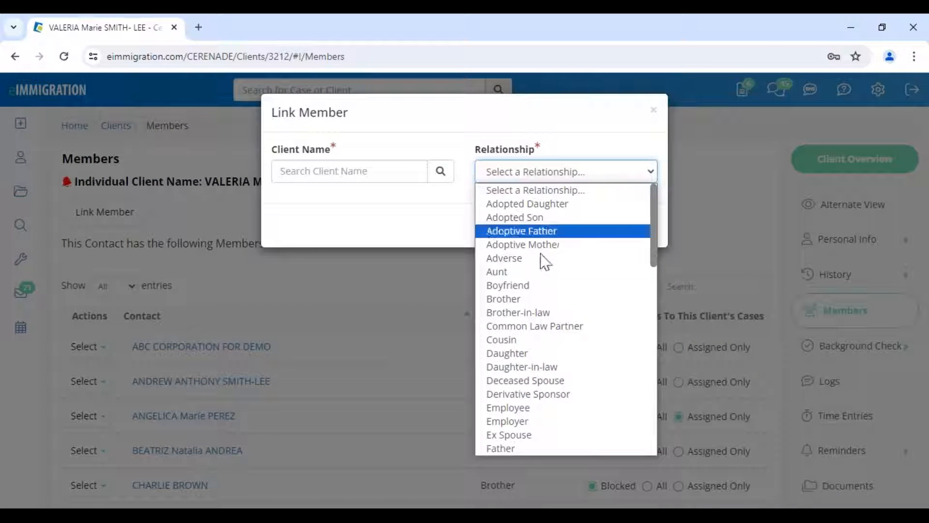
{"action": "left_click", "coordinate": [365, 220]}
{"action": "left_click", "coordinate": [608, 178]}
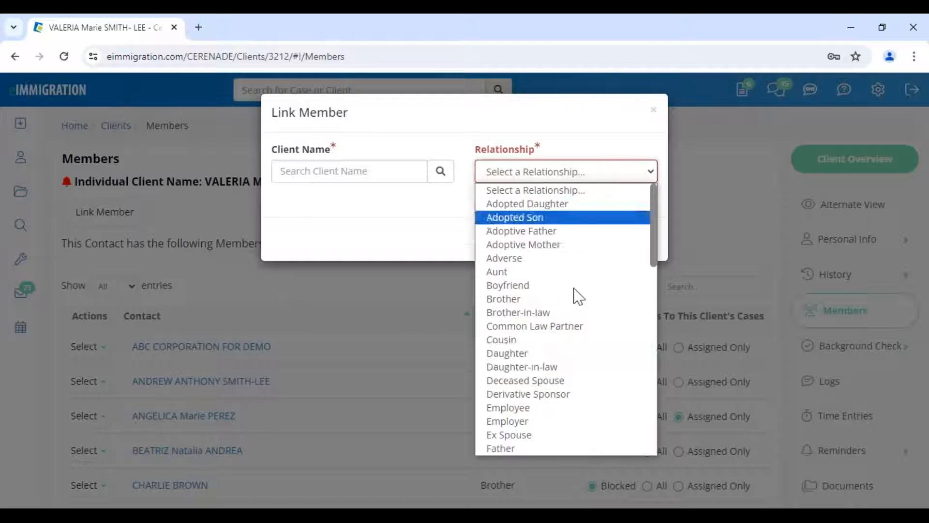
{"action": "scroll", "coordinate": [538, 314], "scroll_direction": "down", "scroll_amount": 10}
{"action": "left_click", "coordinate": [653, 110]}
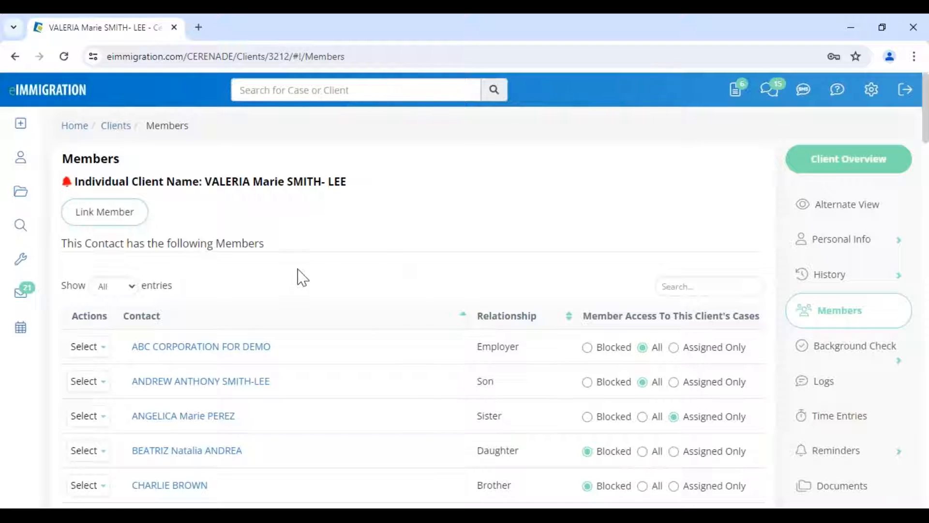
{"action": "left_click_drag", "start_coordinate": [476, 381], "coordinate": [510, 388]}
{"action": "left_click_drag", "start_coordinate": [477, 452], "coordinate": [532, 455]}
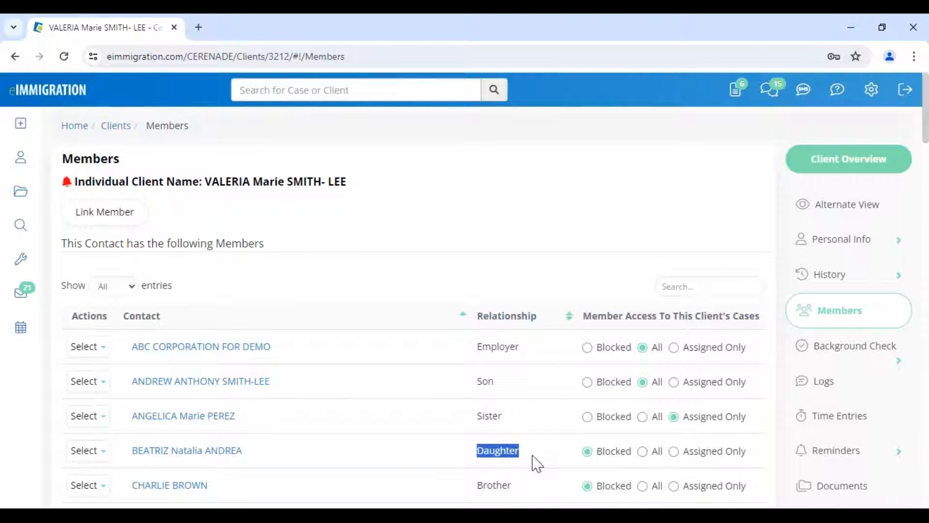
{"action": "left_click", "coordinate": [318, 287]}
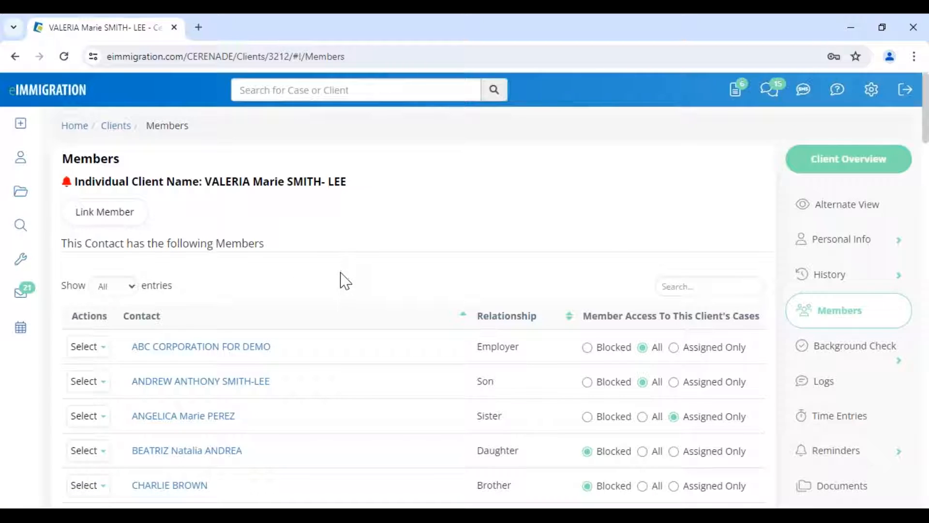
{"action": "scroll", "coordinate": [345, 281], "scroll_direction": "down", "scroll_amount": 5}
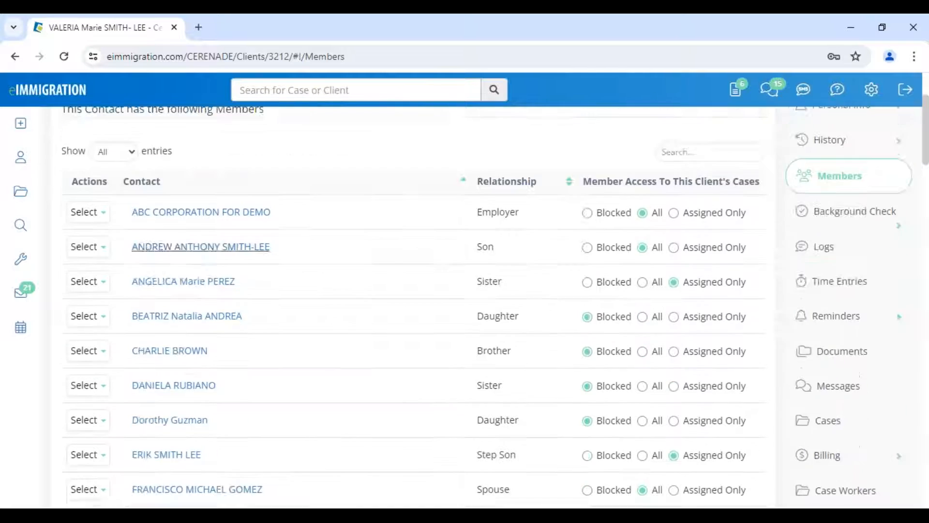
{"action": "scroll", "coordinate": [464, 245], "scroll_direction": "up", "scroll_amount": 1}
{"action": "scroll", "coordinate": [461, 236], "scroll_direction": "up", "scroll_amount": 5}
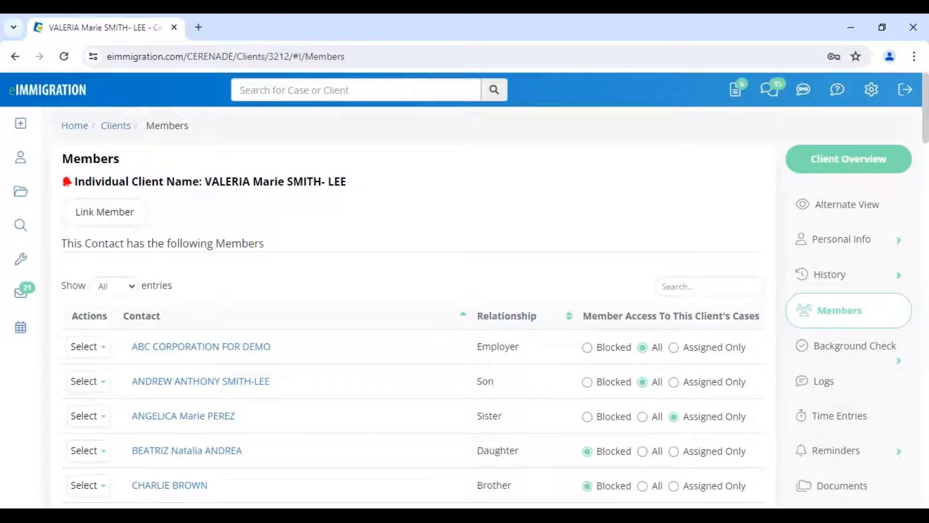
{"action": "left_click_drag", "start_coordinate": [211, 188], "coordinate": [349, 202]}
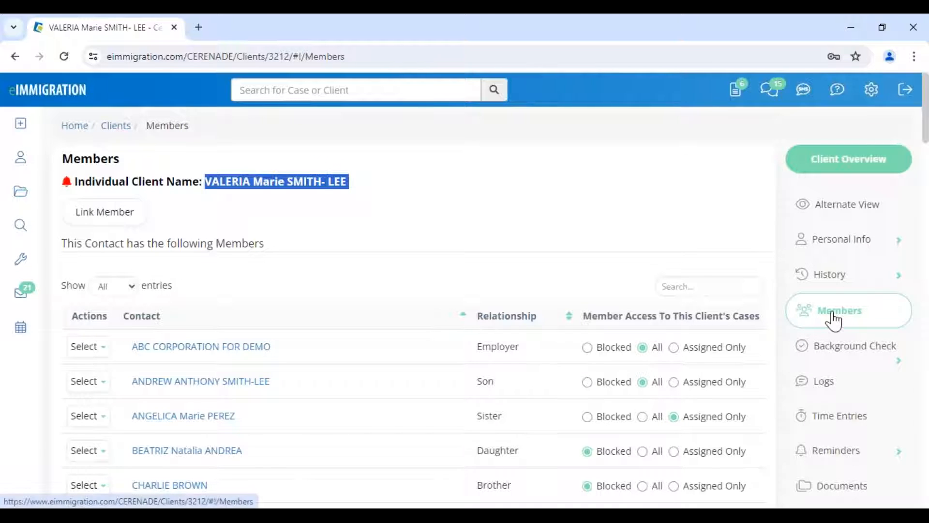
{"action": "left_click", "coordinate": [620, 241]}
{"action": "scroll", "coordinate": [803, 369], "scroll_direction": "down", "scroll_amount": 5}
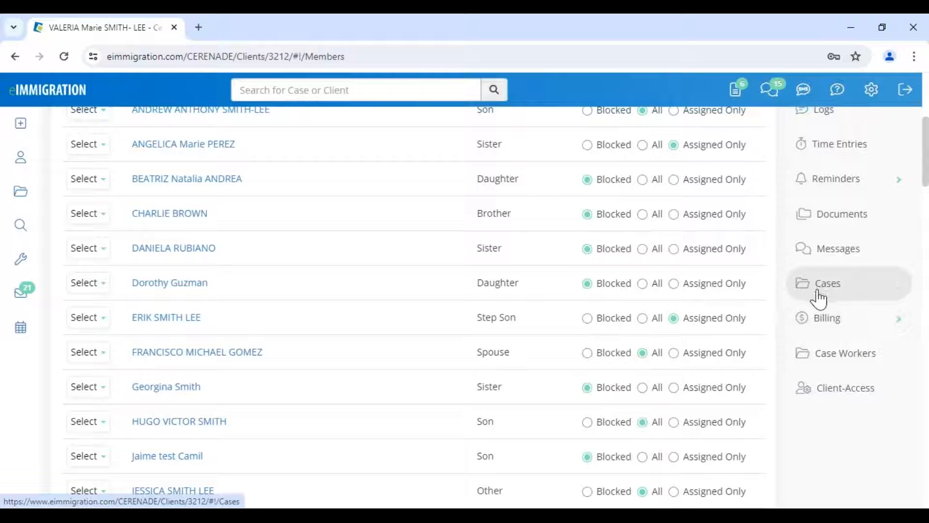
- Start a new case for the client with the California law office department and US Immigration practice area
{"action": "left_click", "coordinate": [818, 290]}
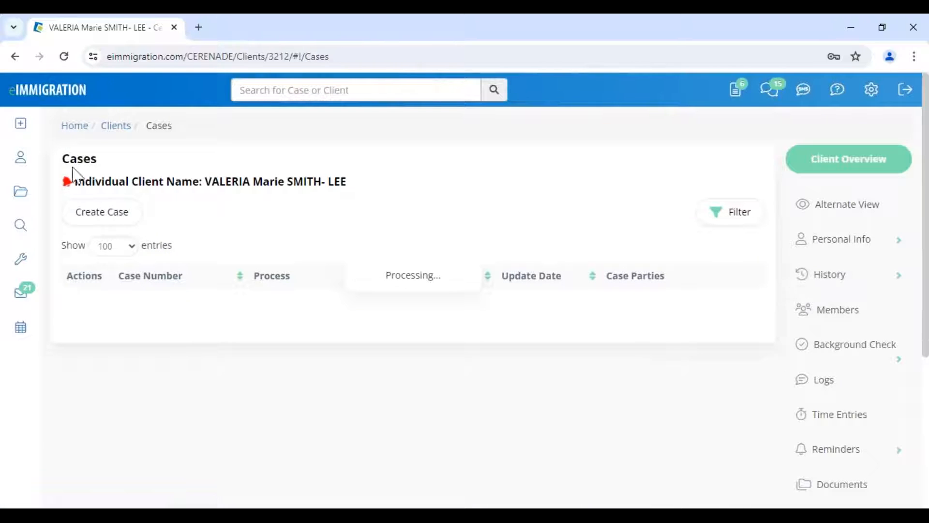
{"action": "double_click", "coordinate": [141, 161]}
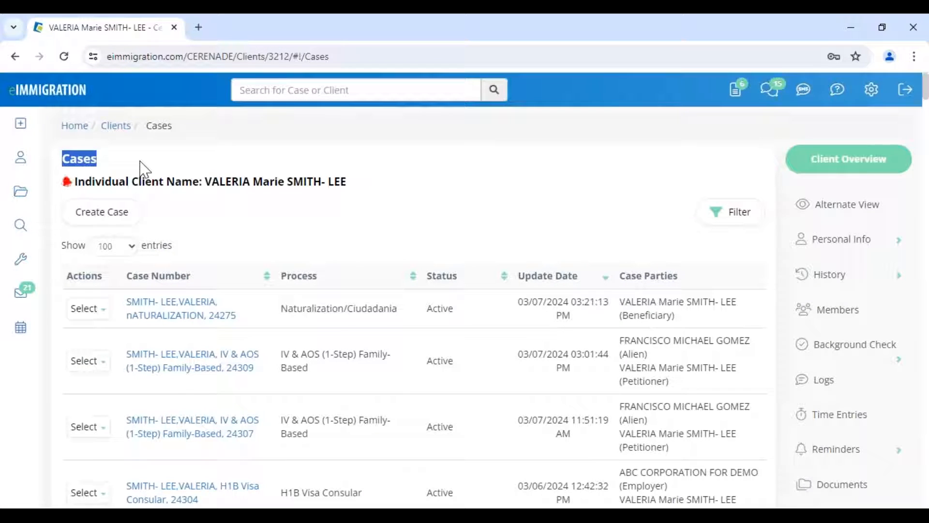
{"action": "left_click", "coordinate": [107, 218]}
{"action": "left_click", "coordinate": [658, 275]}
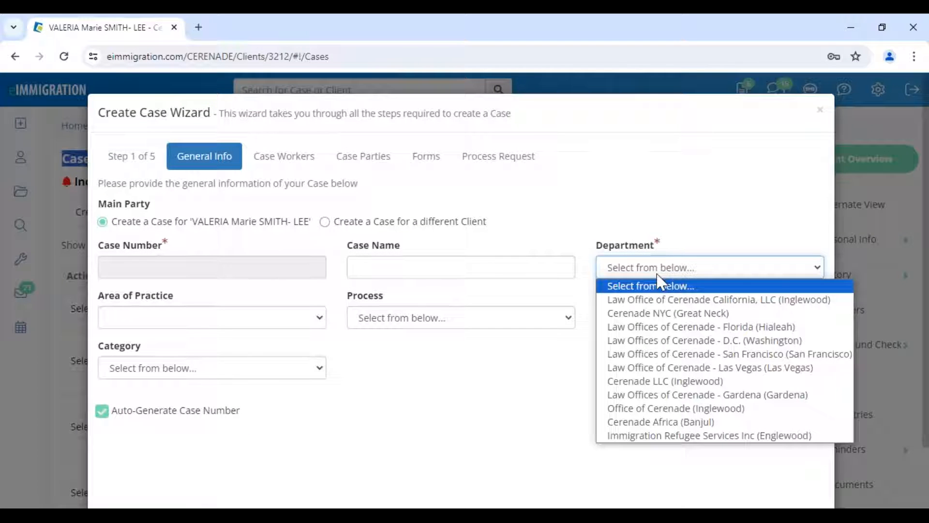
{"action": "left_click", "coordinate": [655, 298]}
{"action": "left_click", "coordinate": [251, 324]}
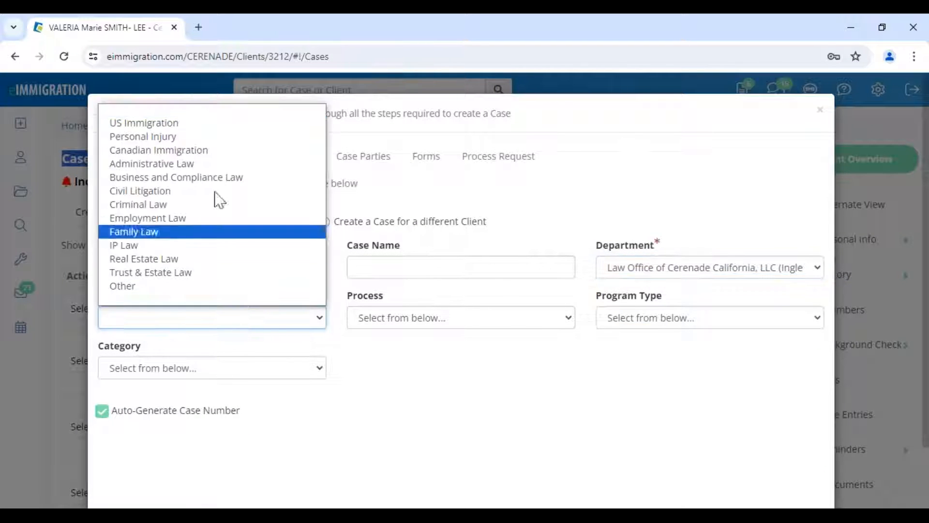
{"action": "left_click", "coordinate": [192, 125]}
- Set process Naturalization/Ciudadania, program Citizenship and Assimilation Grant Program, category Citizenship - via Attorney
{"action": "left_click", "coordinate": [402, 318]}
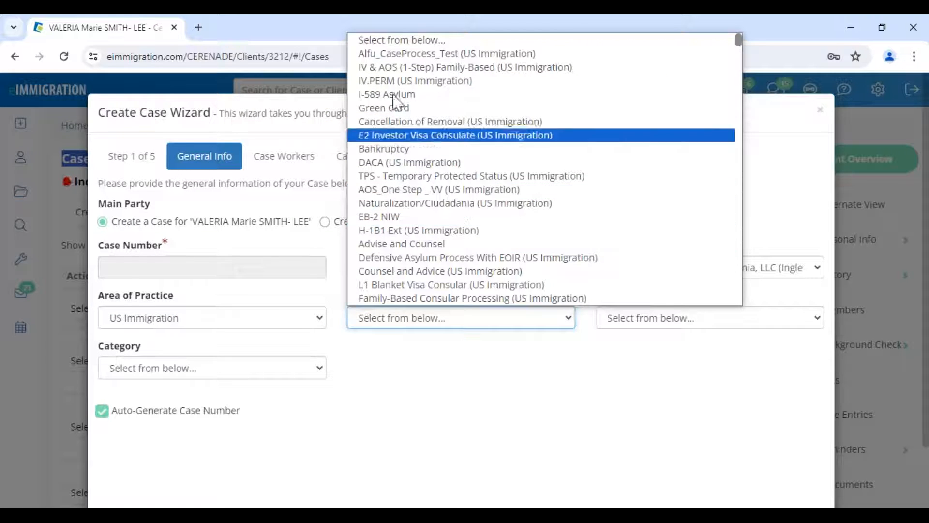
{"action": "left_click", "coordinate": [394, 205]}
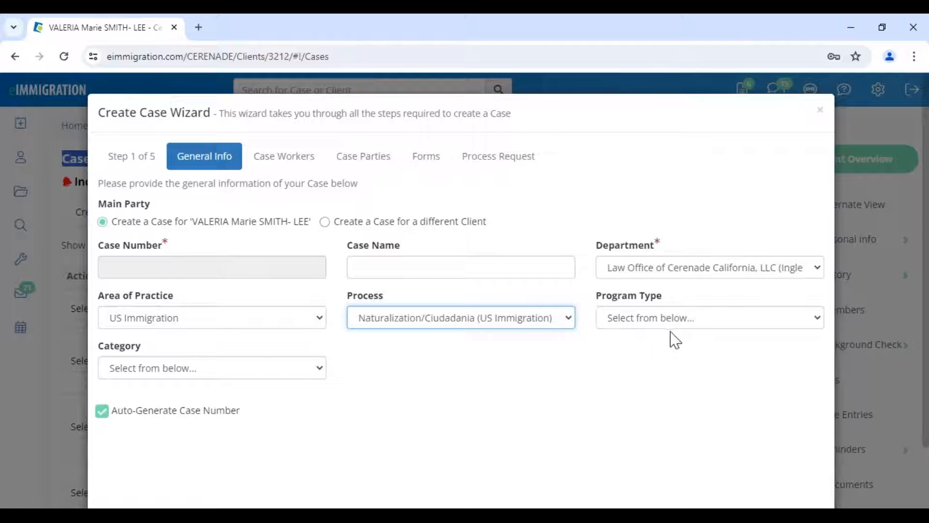
{"action": "left_click", "coordinate": [684, 324]}
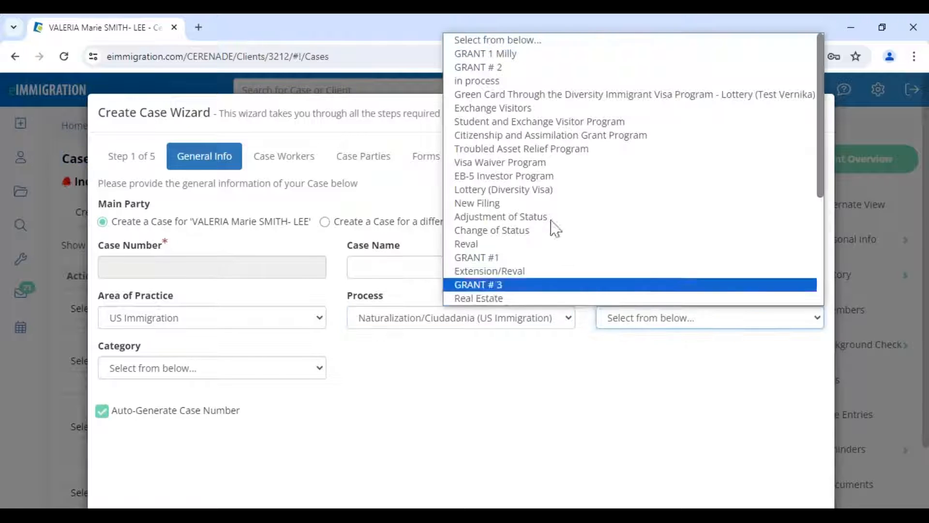
{"action": "left_click", "coordinate": [495, 72]}
{"action": "left_click", "coordinate": [626, 317]}
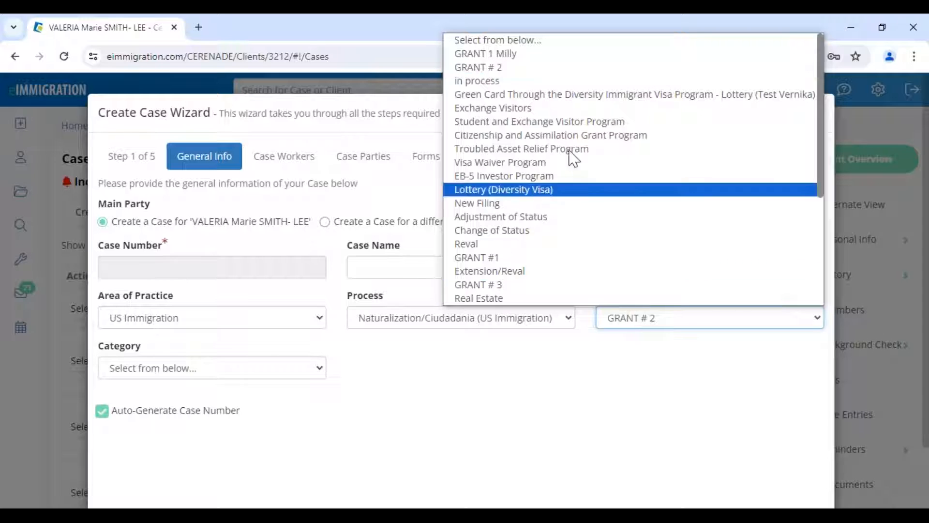
{"action": "left_click", "coordinate": [551, 136]}
{"action": "left_click", "coordinate": [249, 378]}
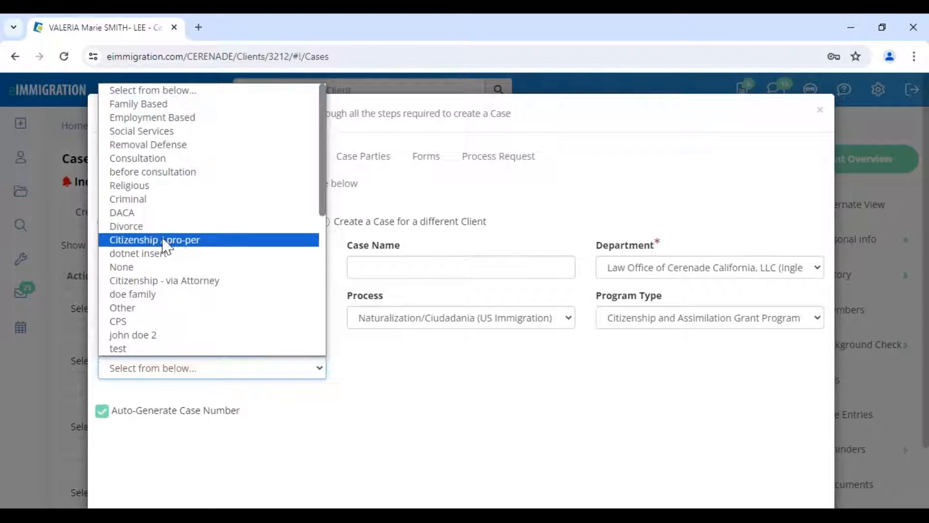
{"action": "left_click", "coordinate": [157, 282]}
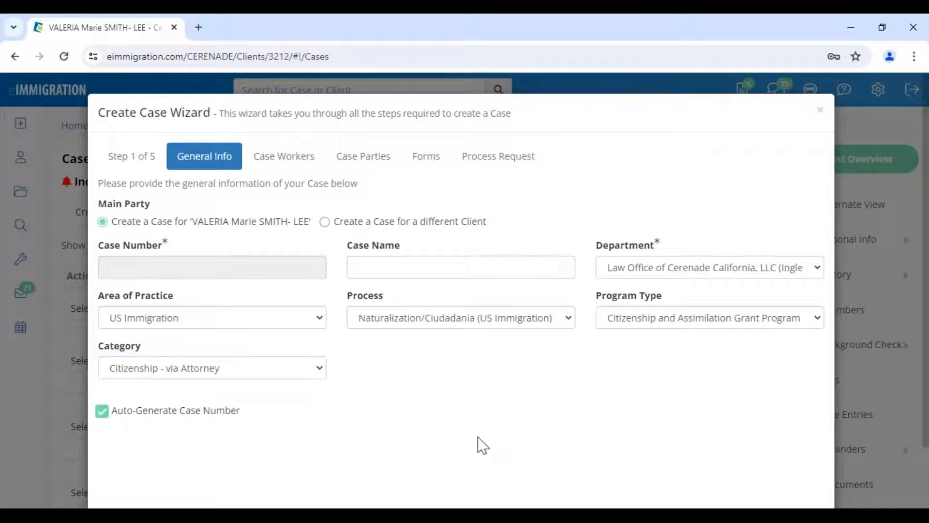
{"action": "scroll", "coordinate": [719, 404], "scroll_direction": "down", "scroll_amount": 3}
- On Case Workers, uncheck Transfer to Forms for the second attorney and interpreter, then continue
{"action": "left_click", "coordinate": [803, 465]}
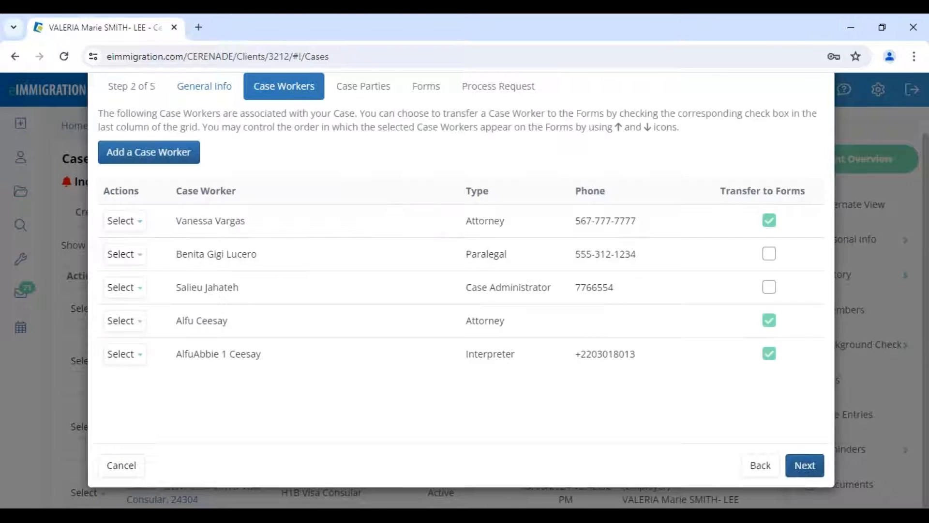
{"action": "left_click", "coordinate": [767, 320]}
{"action": "left_click", "coordinate": [767, 354]}
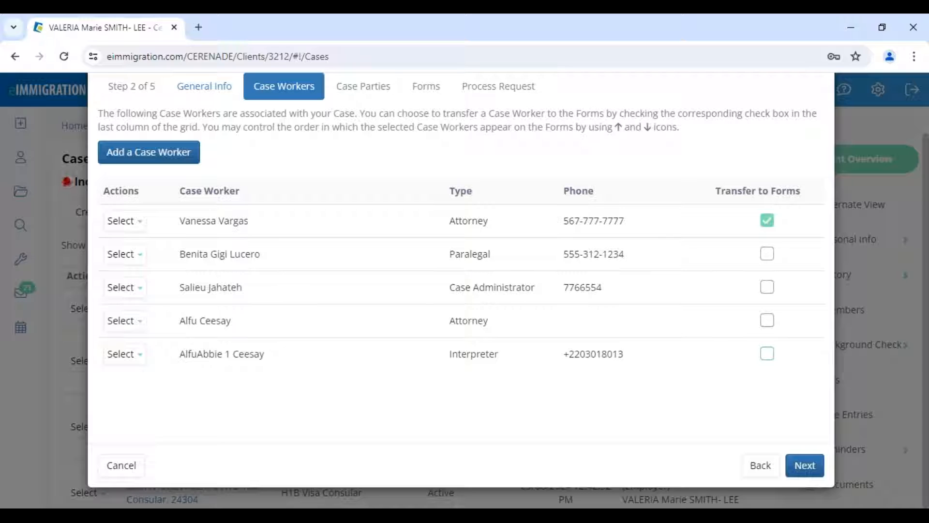
{"action": "double_click", "coordinate": [467, 221]}
{"action": "left_click_drag", "start_coordinate": [716, 191], "coordinate": [796, 190]}
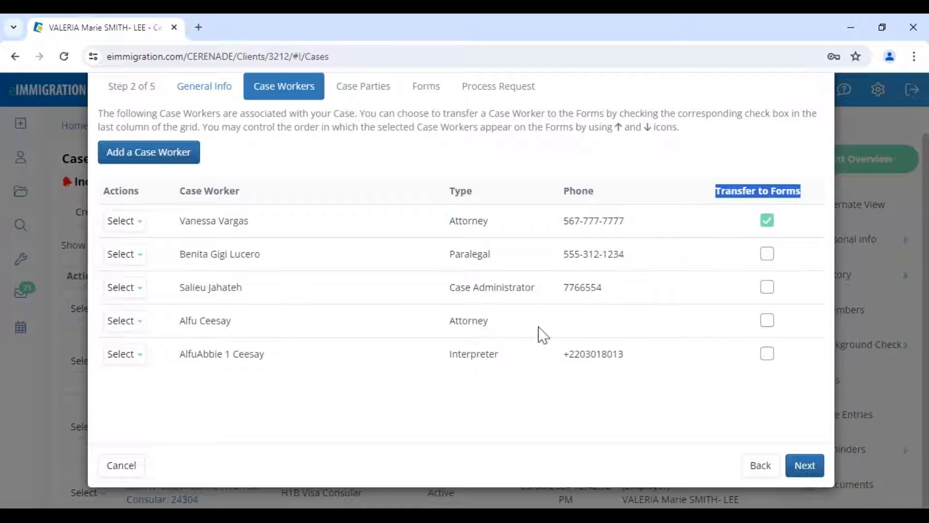
{"action": "left_click_drag", "start_coordinate": [450, 353], "coordinate": [498, 355]}
{"action": "left_click", "coordinate": [682, 406]}
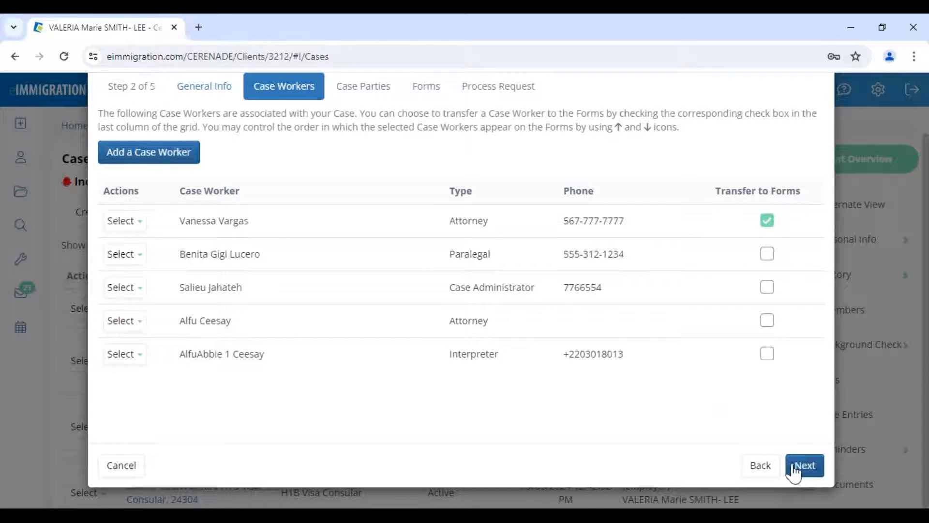
{"action": "left_click", "coordinate": [805, 465]}
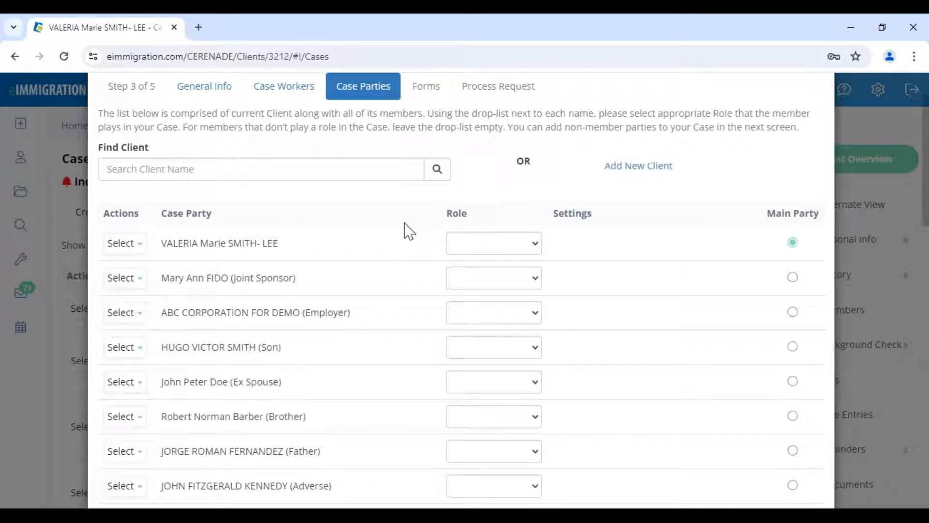
- Set the main client's role to Alien
{"action": "left_click", "coordinate": [506, 247]}
{"action": "left_click", "coordinate": [499, 290]}
{"action": "left_click_drag", "start_coordinate": [293, 314], "coordinate": [367, 327]}
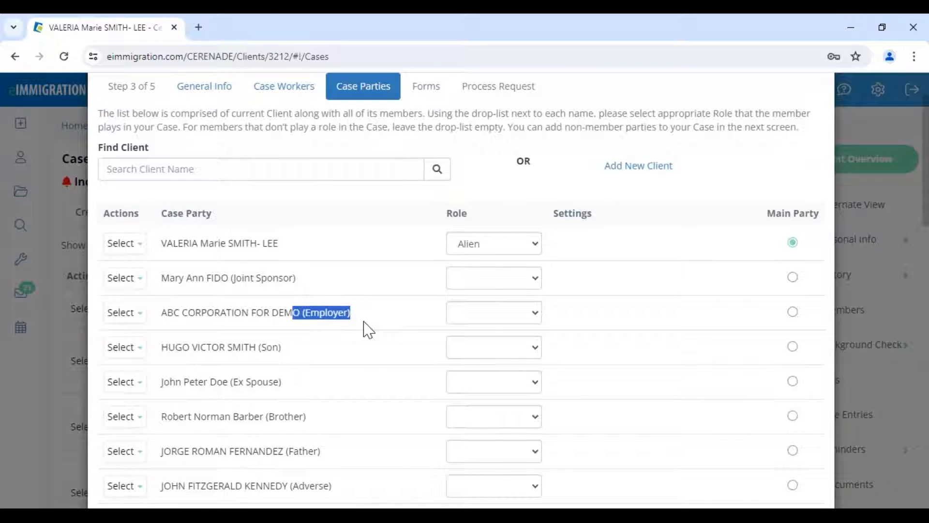
- Try ABC CORPORATION FOR DEMO as employer with address and signatory, then clear its role to blank
{"action": "left_click", "coordinate": [491, 313]}
{"action": "left_click", "coordinate": [497, 345]}
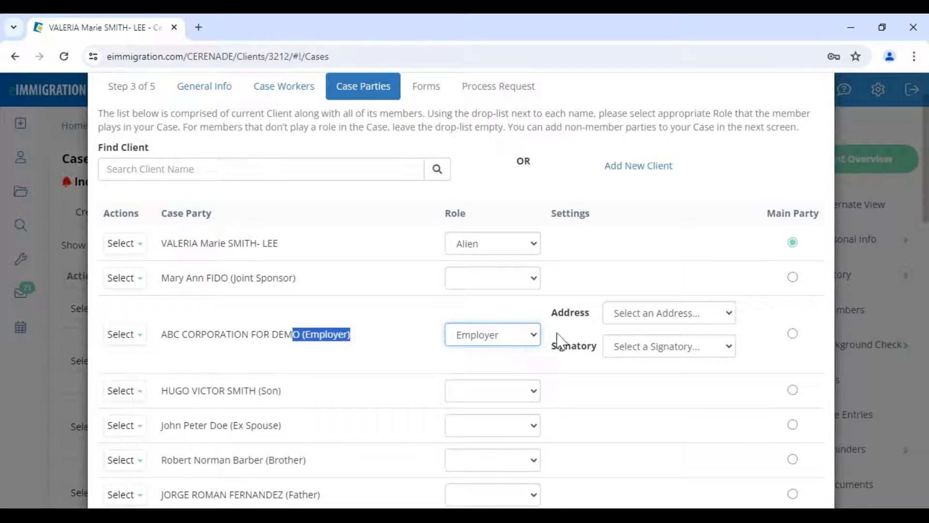
{"action": "left_click", "coordinate": [654, 315]}
{"action": "left_click", "coordinate": [645, 345]}
{"action": "left_click", "coordinate": [643, 348]}
{"action": "left_click", "coordinate": [648, 376]}
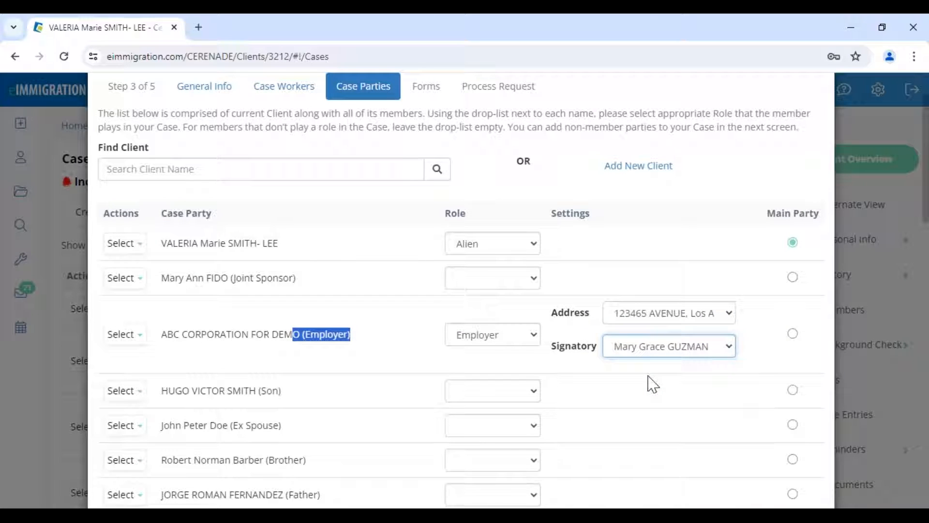
{"action": "left_click", "coordinate": [367, 340]}
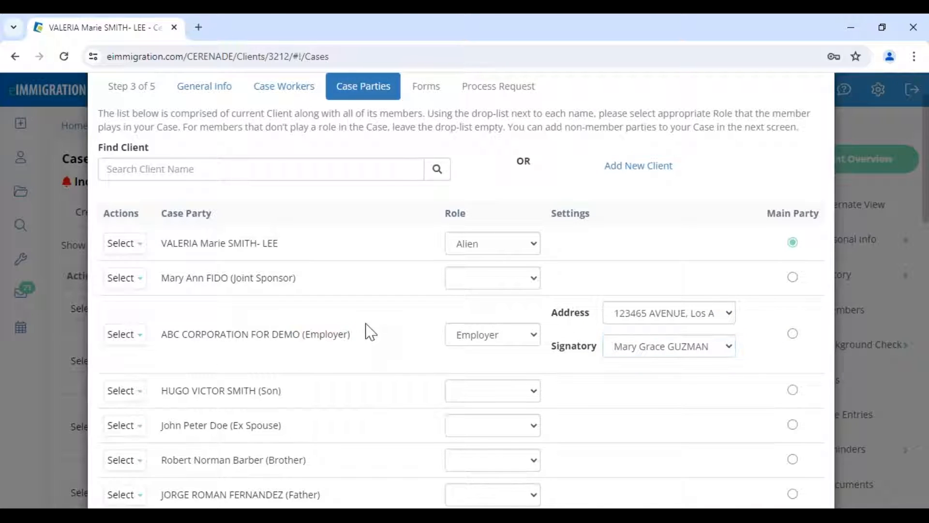
{"action": "left_click", "coordinate": [466, 342]}
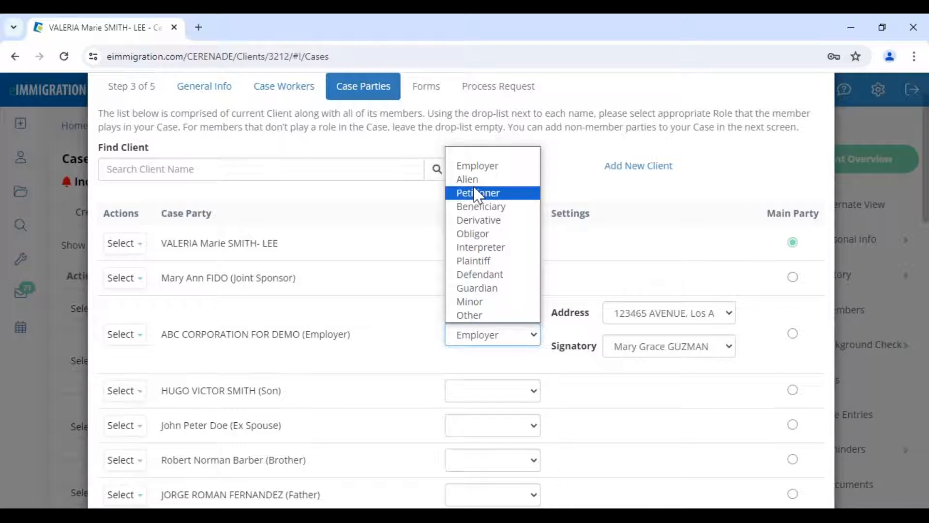
{"action": "left_click", "coordinate": [477, 154]}
{"action": "left_click_drag", "start_coordinate": [292, 314], "coordinate": [375, 323]}
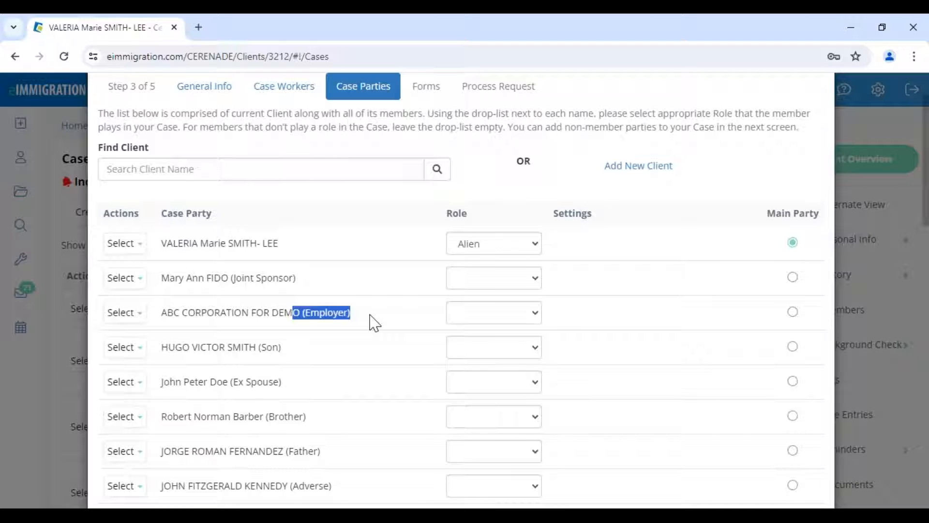
{"action": "left_click", "coordinate": [380, 286]}
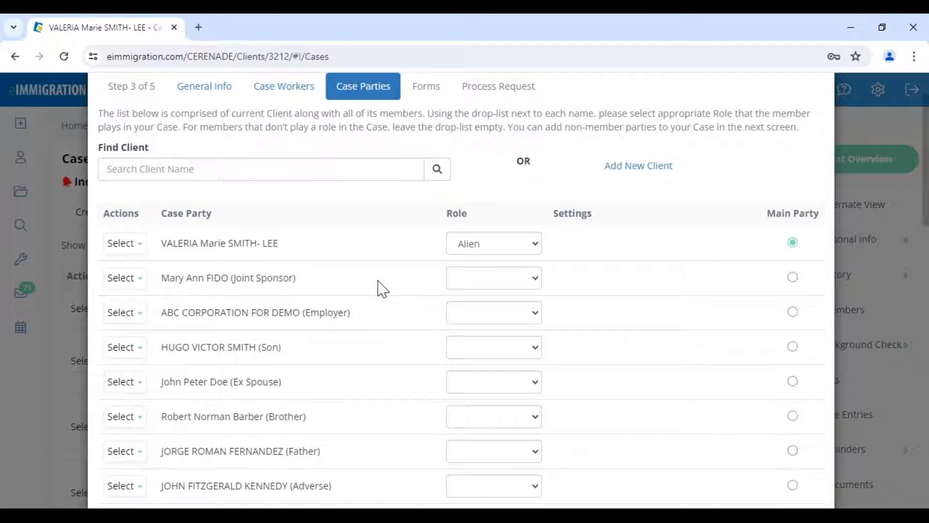
- Leave the step son without a role and continue to the Forms step
{"action": "scroll", "coordinate": [685, 400], "scroll_direction": "down", "scroll_amount": 10}
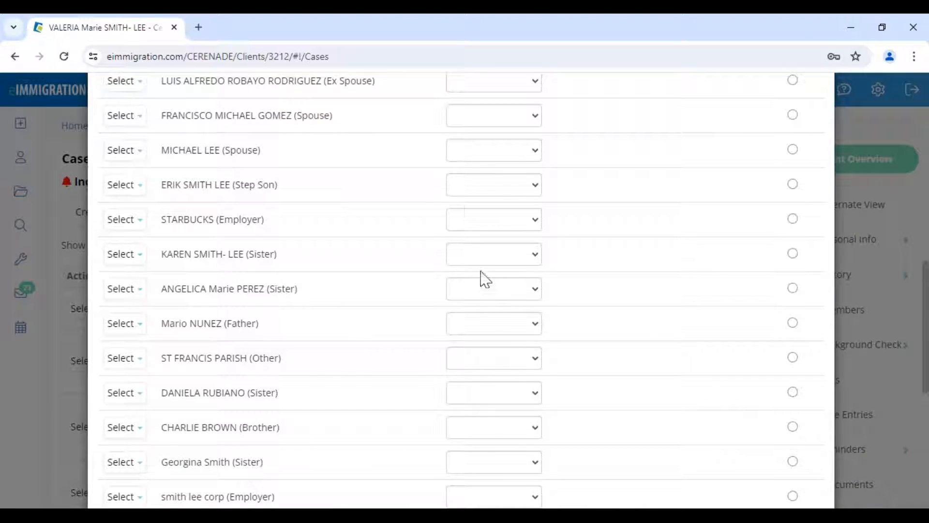
{"action": "left_click", "coordinate": [496, 192]}
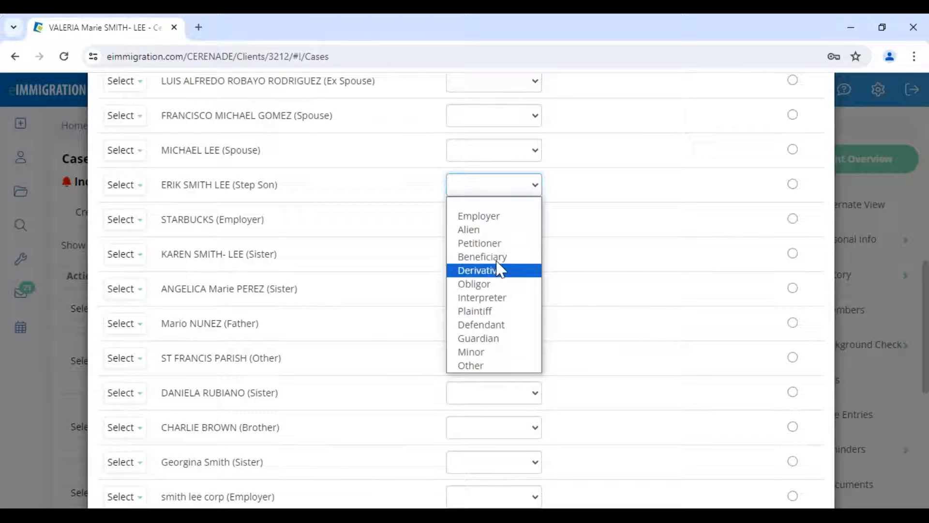
{"action": "left_click", "coordinate": [626, 341]}
{"action": "scroll", "coordinate": [685, 407], "scroll_direction": "down", "scroll_amount": 7}
{"action": "scroll", "coordinate": [736, 453], "scroll_direction": "down", "scroll_amount": 1}
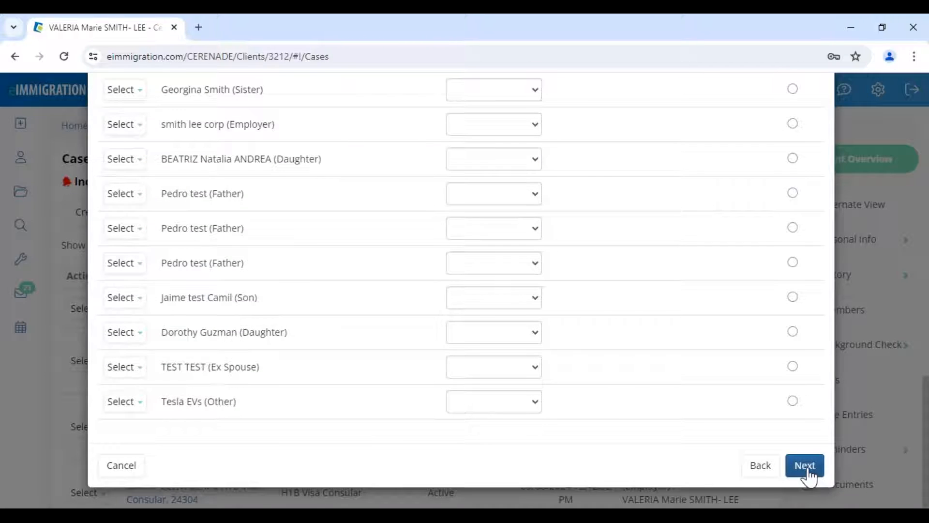
{"action": "left_click", "coordinate": [804, 465]}
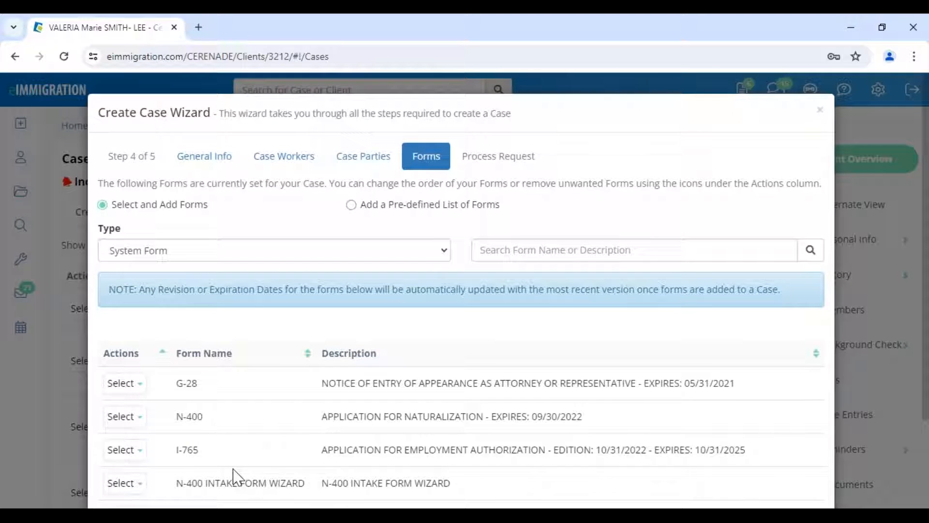
{"action": "scroll", "coordinate": [240, 474], "scroll_direction": "down", "scroll_amount": 2}
{"action": "left_click_drag", "start_coordinate": [176, 415], "coordinate": [305, 417]}
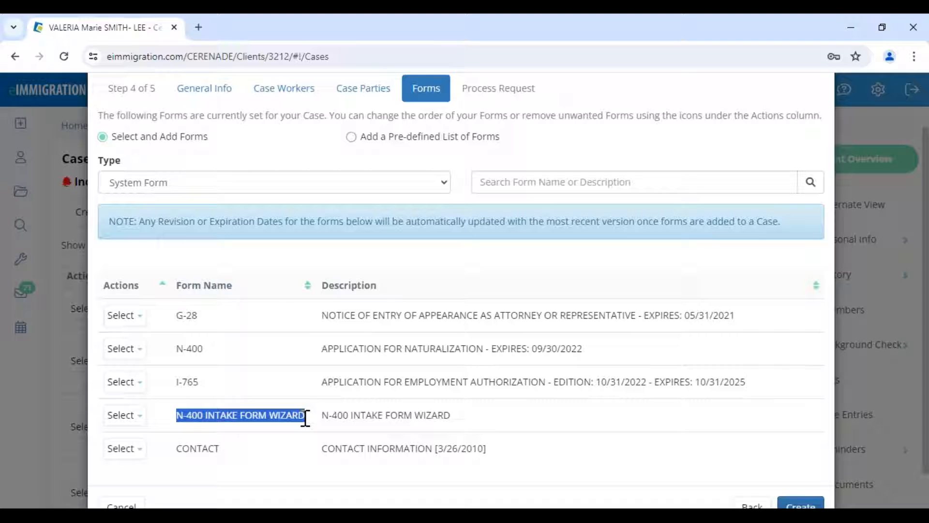
{"action": "left_click", "coordinate": [306, 417]}
{"action": "left_click_drag", "start_coordinate": [305, 417], "coordinate": [201, 426]}
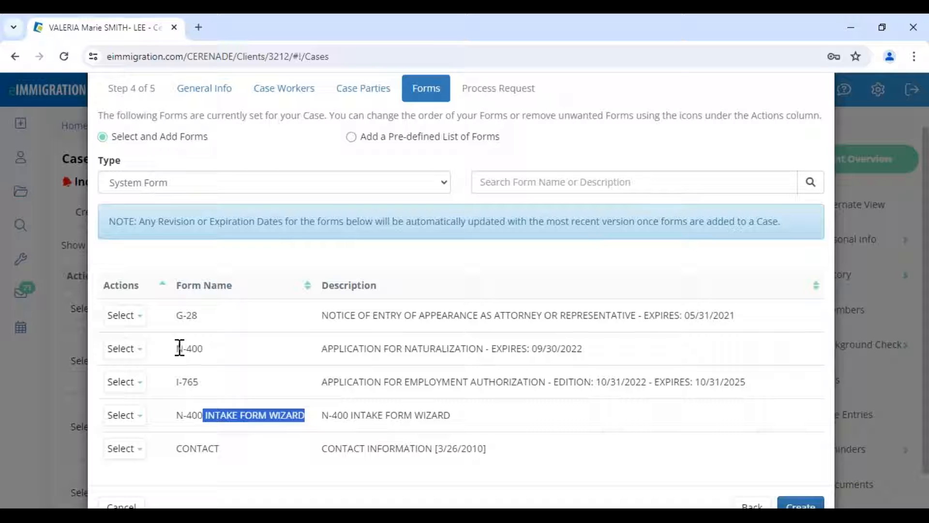
{"action": "left_click_drag", "start_coordinate": [177, 348], "coordinate": [230, 358]}
{"action": "left_click_drag", "start_coordinate": [174, 415], "coordinate": [312, 423]}
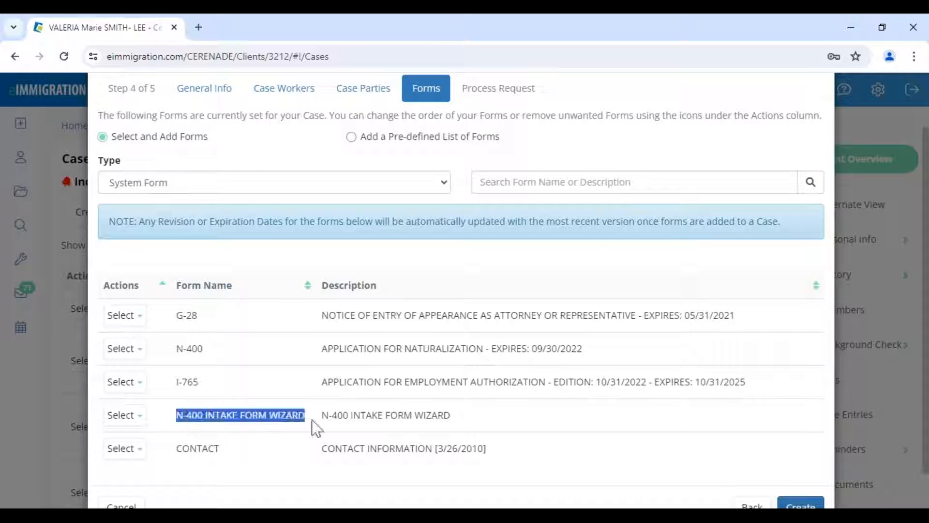
{"action": "scroll", "coordinate": [711, 460], "scroll_direction": "down", "scroll_amount": 1}
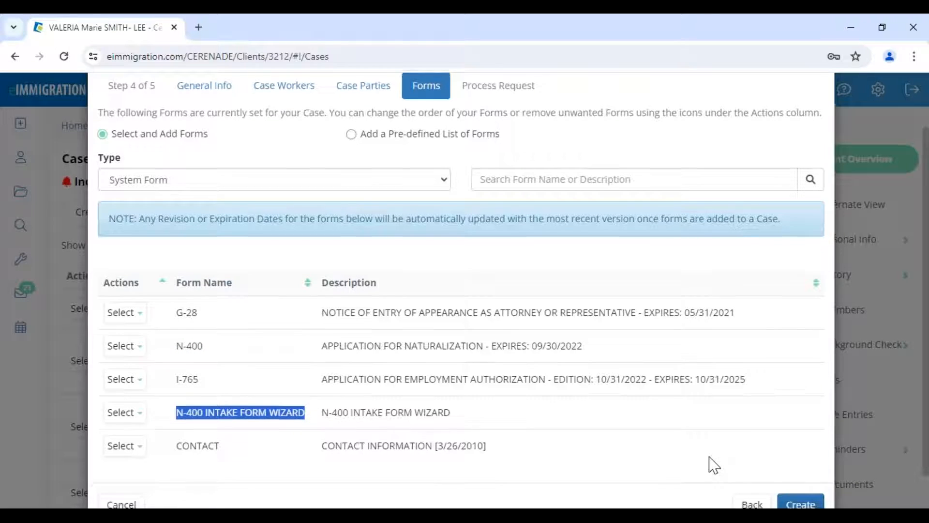
- Create the Naturalization/Ciudadania case with its G-28, N-400, I-765 and intake wizard forms
{"action": "left_click", "coordinate": [796, 467]}
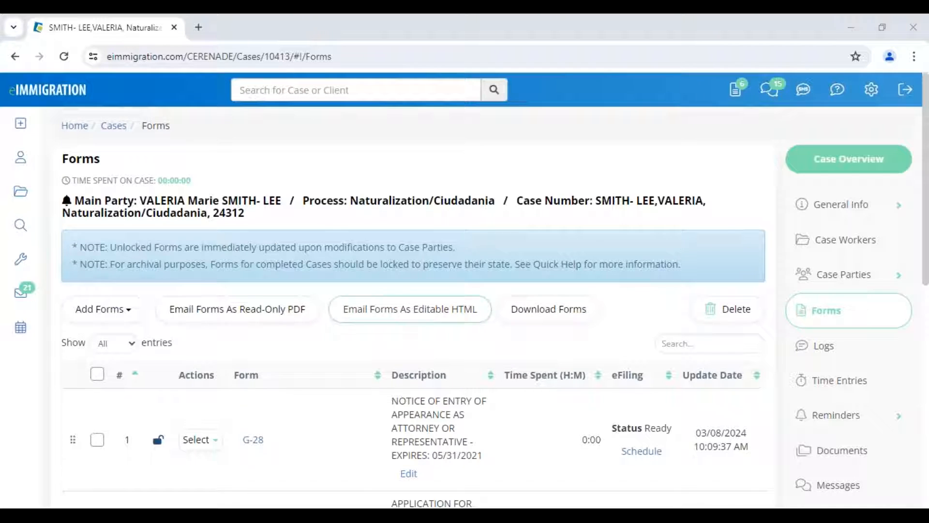
{"action": "scroll", "coordinate": [307, 441], "scroll_direction": "down", "scroll_amount": 4}
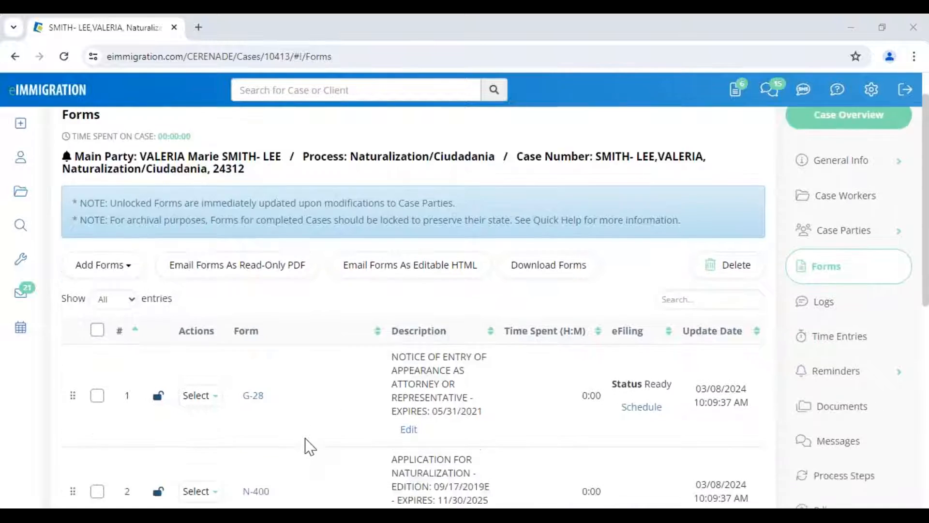
{"action": "scroll", "coordinate": [307, 441], "scroll_direction": "up", "scroll_amount": 4}
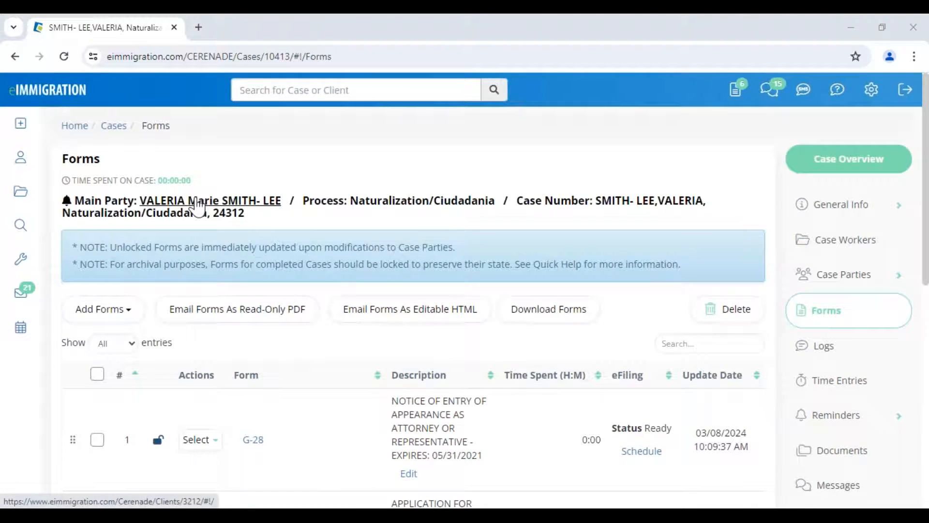
- Open the main party's client record in a new tab and dismiss its alerts
{"action": "left_click", "coordinate": [197, 200]}
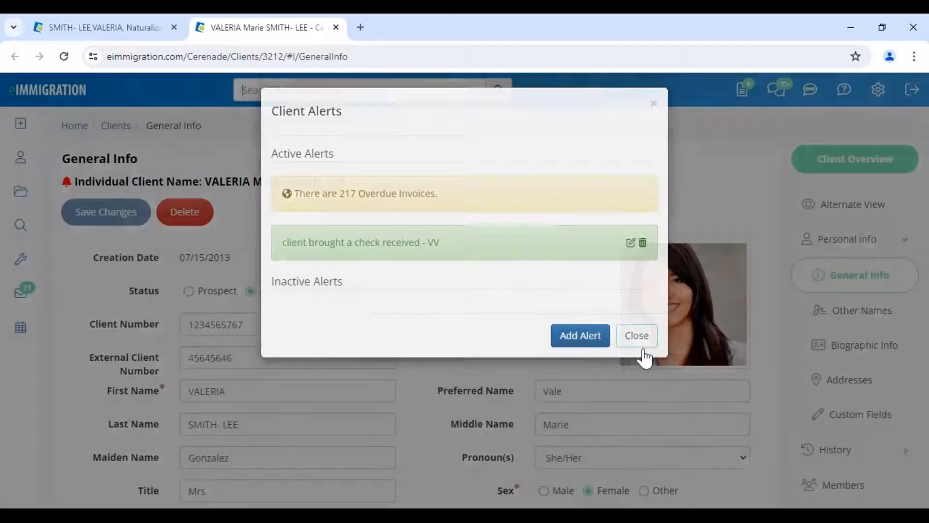
{"action": "left_click", "coordinate": [637, 342]}
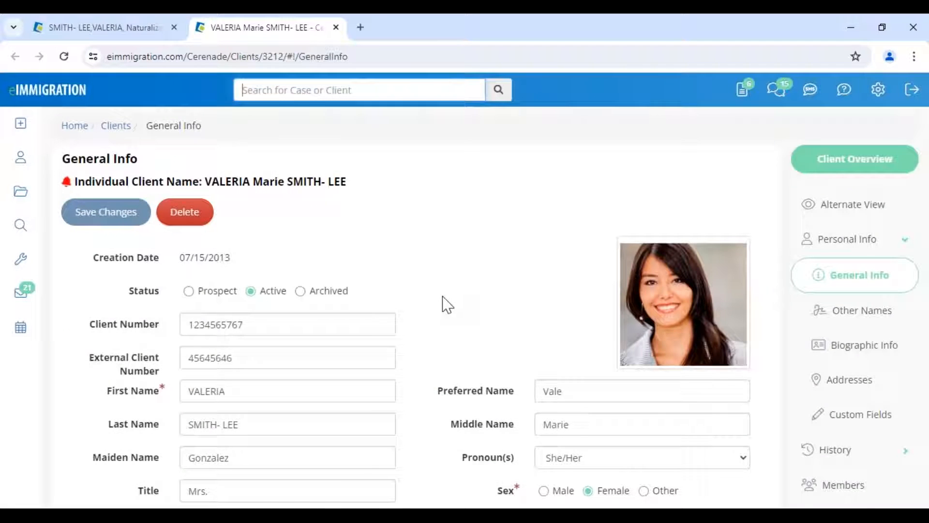
{"action": "scroll", "coordinate": [445, 358], "scroll_direction": "down", "scroll_amount": 4}
{"action": "scroll", "coordinate": [445, 387], "scroll_direction": "down", "scroll_amount": 4}
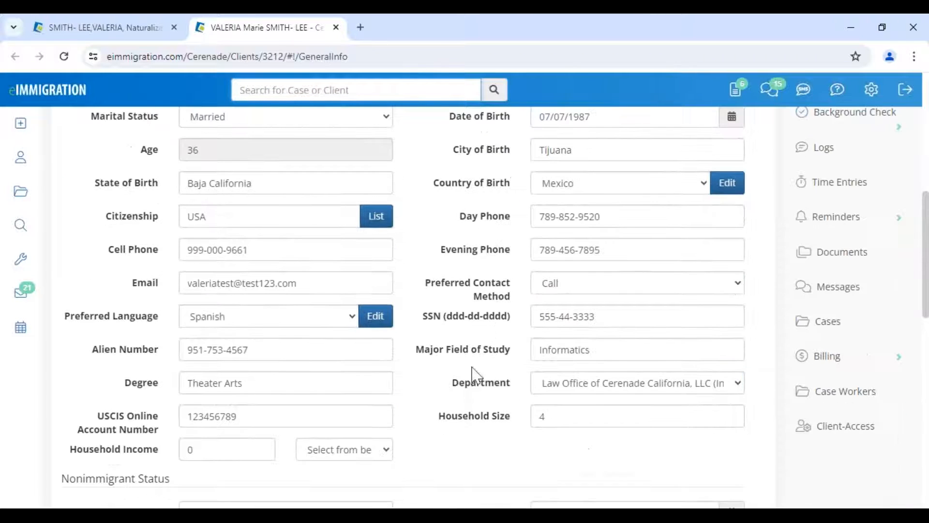
{"action": "scroll", "coordinate": [343, 222], "scroll_direction": "up", "scroll_amount": 8}
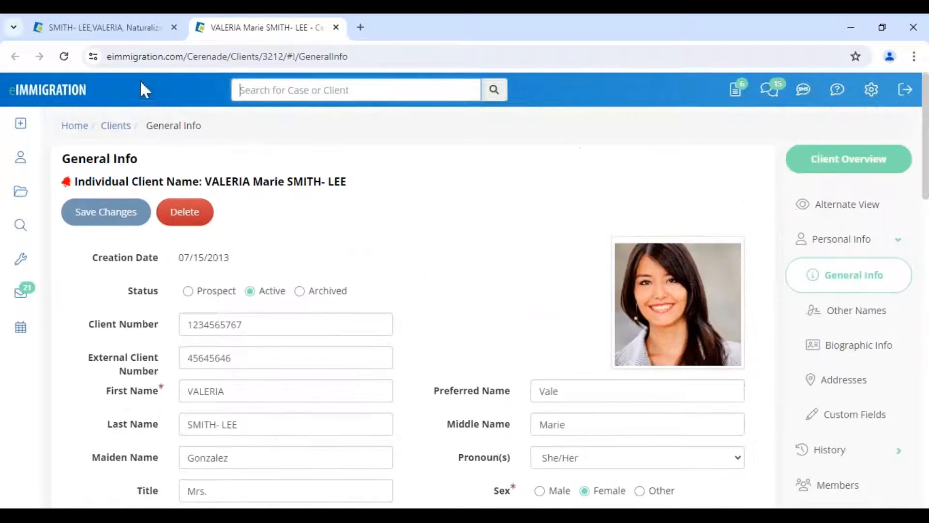
- Return to the case's Forms list and open the N-400 for editing
{"action": "left_click", "coordinate": [135, 30]}
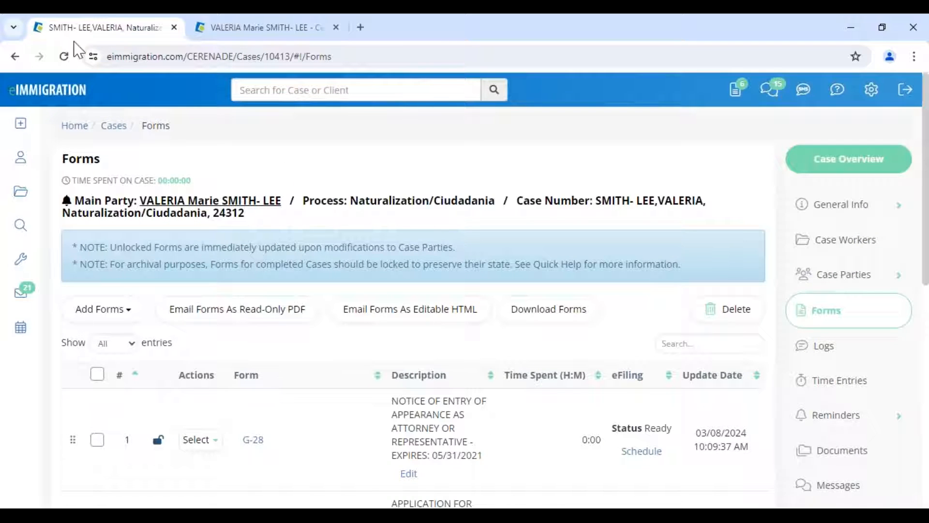
{"action": "scroll", "coordinate": [383, 320], "scroll_direction": "down", "scroll_amount": 3}
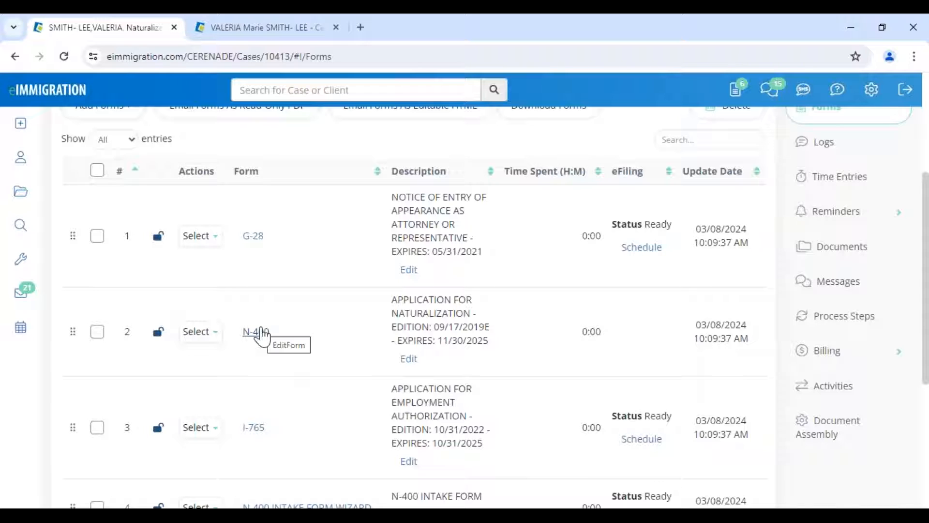
{"action": "left_click", "coordinate": [256, 338]}
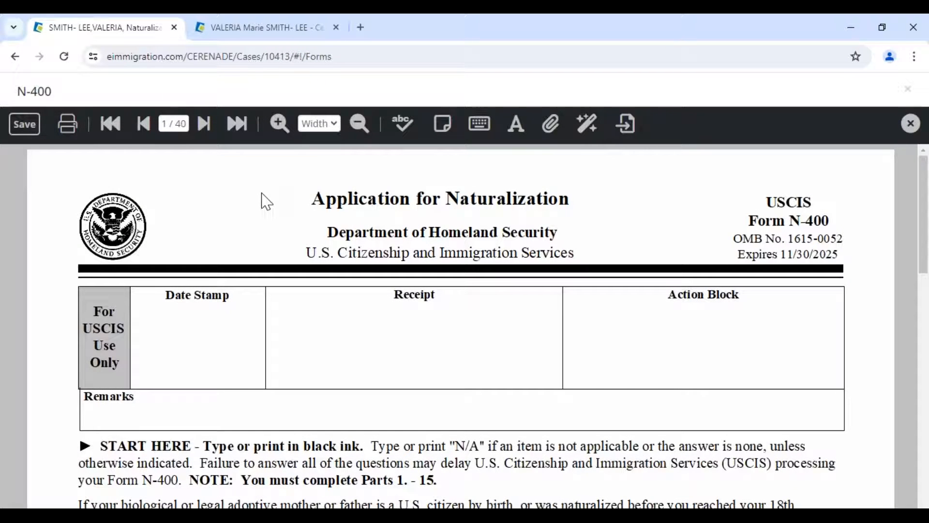
- Review the prefilled N-400, checking the client's given, family and middle names
{"action": "scroll", "coordinate": [290, 239], "scroll_direction": "down", "scroll_amount": 10}
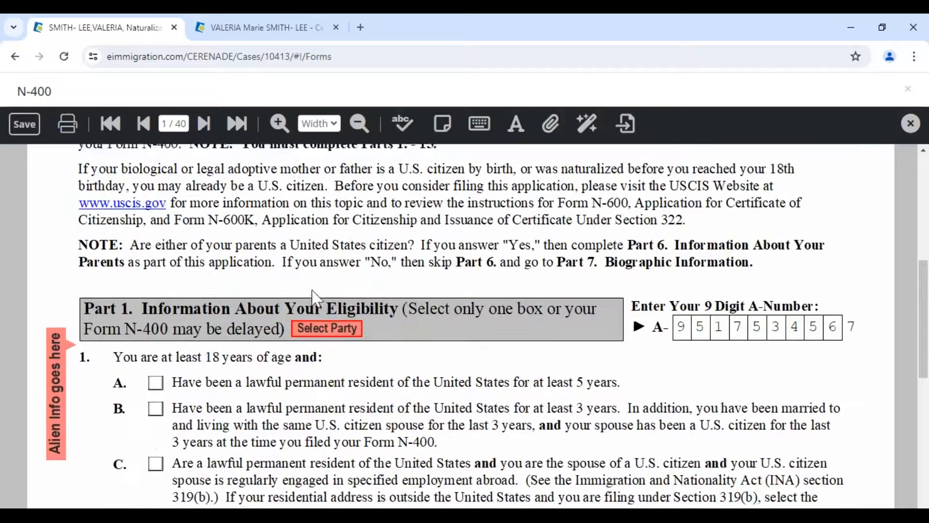
{"action": "scroll", "coordinate": [317, 305], "scroll_direction": "down", "scroll_amount": 2}
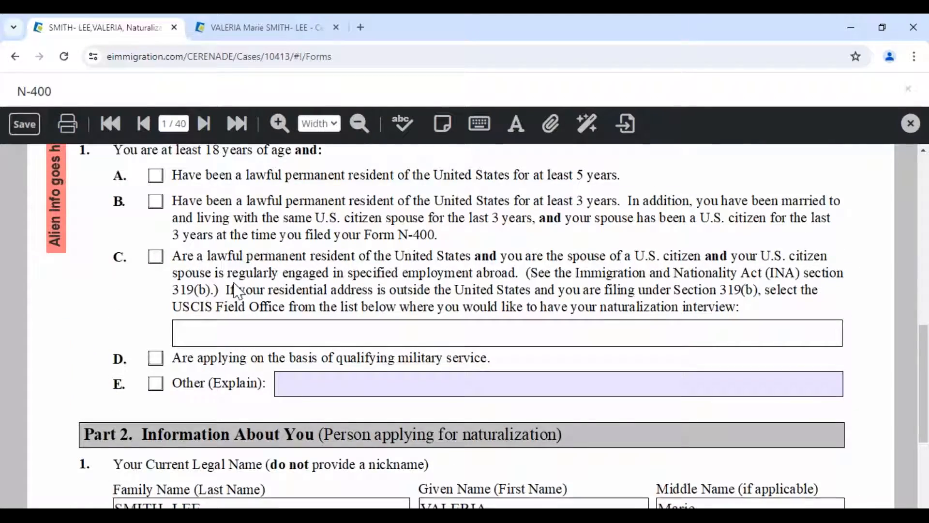
{"action": "scroll", "coordinate": [100, 267], "scroll_direction": "up", "scroll_amount": 1}
{"action": "scroll", "coordinate": [95, 290], "scroll_direction": "up", "scroll_amount": 2}
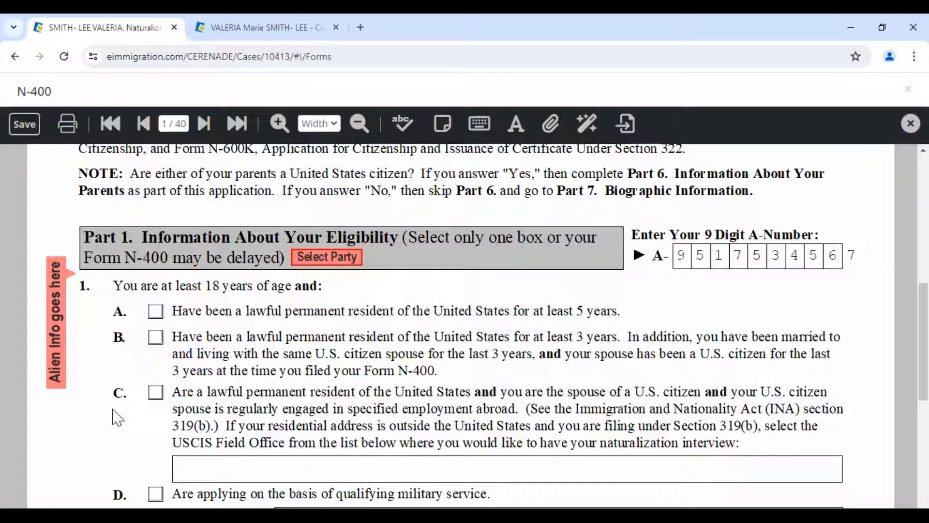
{"action": "scroll", "coordinate": [112, 416], "scroll_direction": "down", "scroll_amount": 6}
{"action": "scroll", "coordinate": [82, 234], "scroll_direction": "up", "scroll_amount": 4}
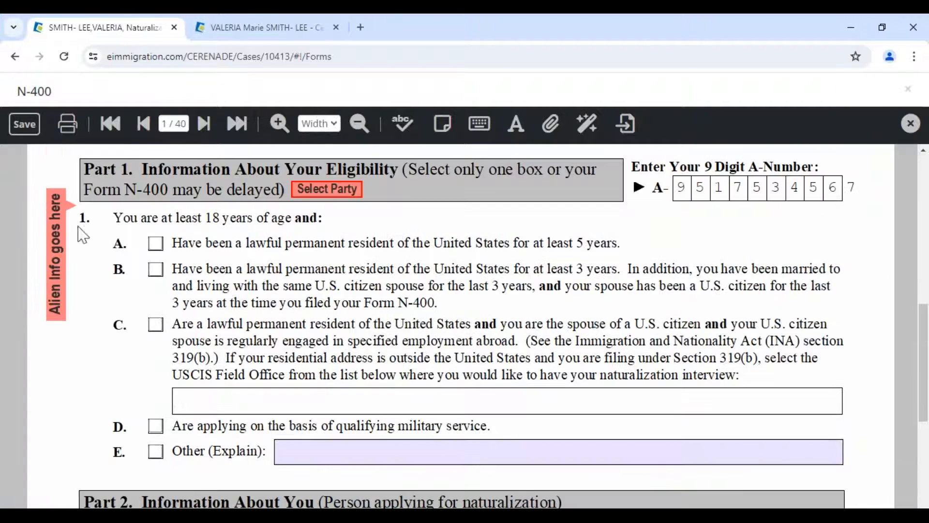
{"action": "left_click_drag", "start_coordinate": [16, 90], "coordinate": [79, 99]}
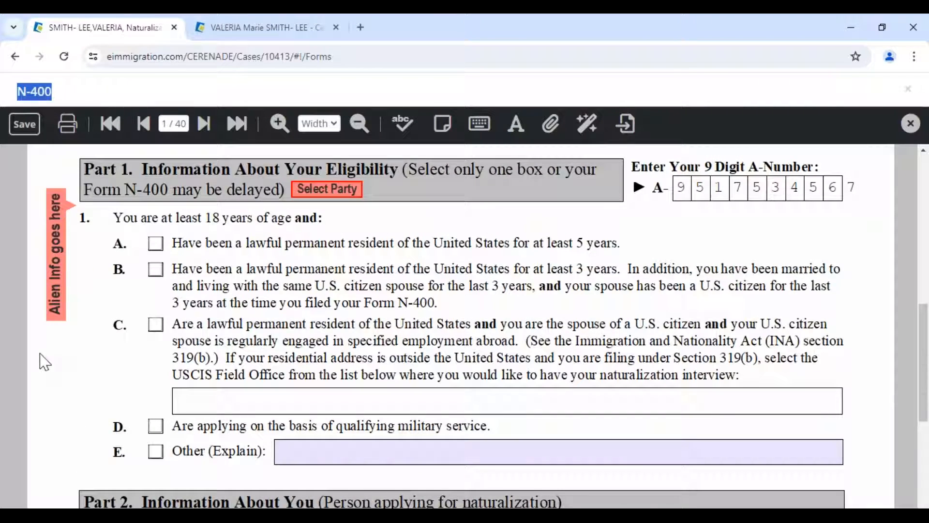
{"action": "scroll", "coordinate": [286, 421], "scroll_direction": "down", "scroll_amount": 4}
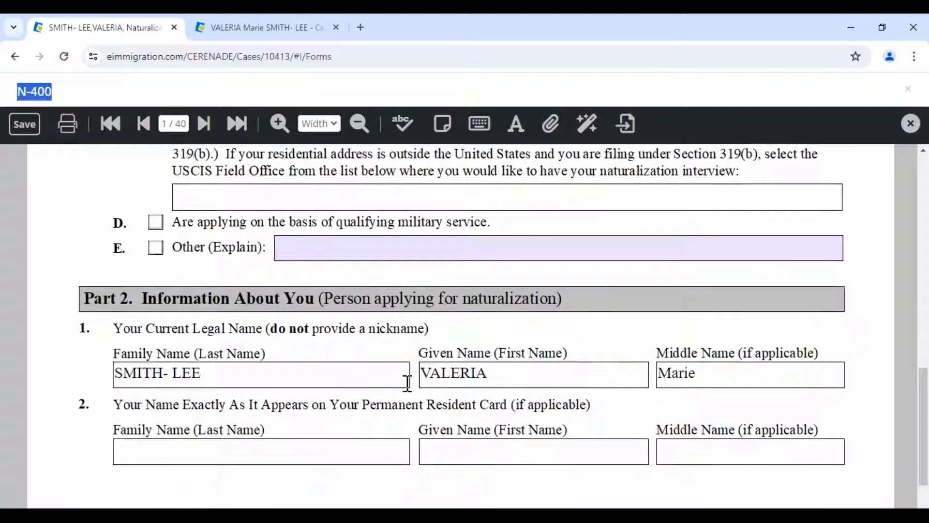
{"action": "left_click", "coordinate": [519, 377]}
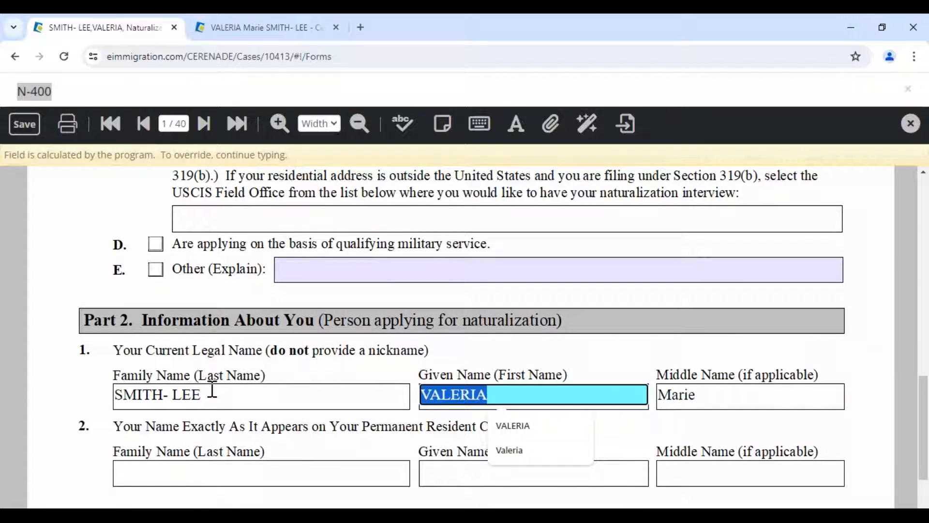
{"action": "left_click", "coordinate": [212, 389]}
{"action": "left_click", "coordinate": [736, 399]}
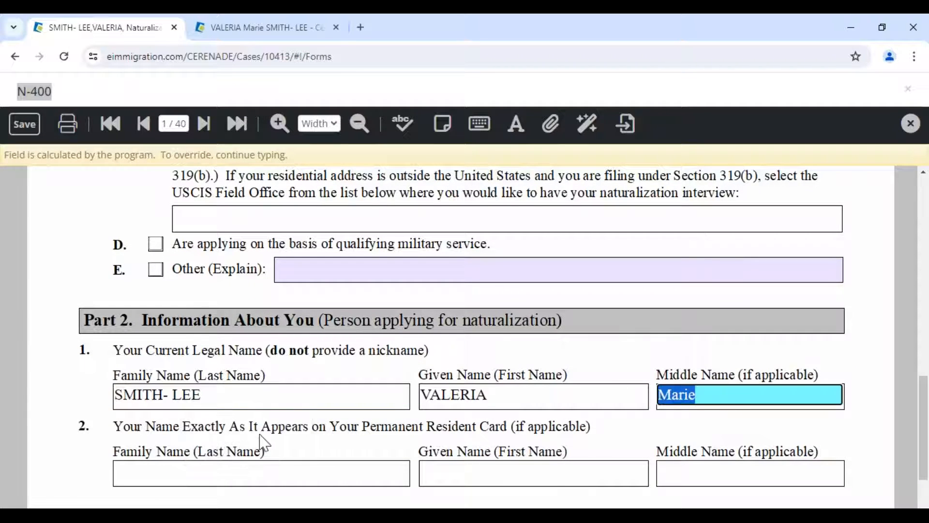
{"action": "scroll", "coordinate": [224, 438], "scroll_direction": "down", "scroll_amount": 2}
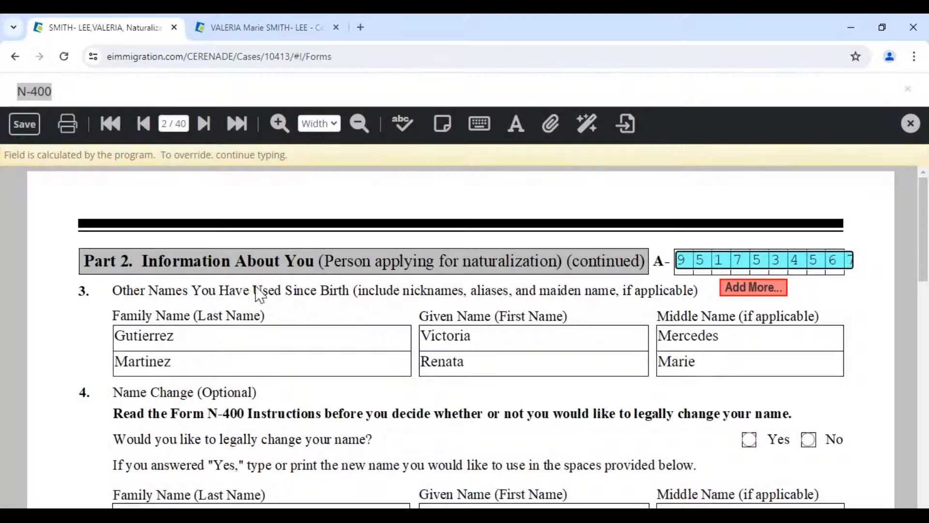
{"action": "scroll", "coordinate": [256, 293], "scroll_direction": "down", "scroll_amount": 4}
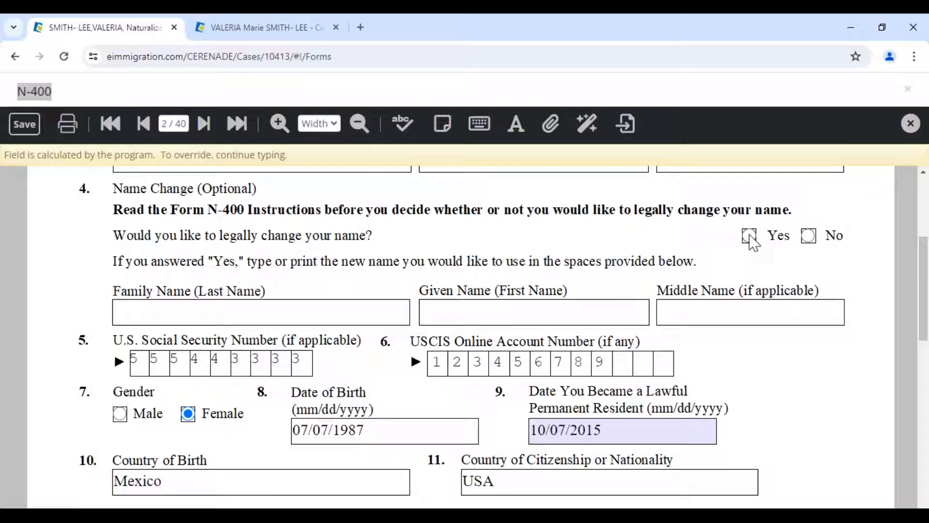
- Answer No to whether the client has legally changed her name
{"action": "left_click", "coordinate": [749, 235]}
{"action": "left_click", "coordinate": [751, 211]}
{"action": "left_click", "coordinate": [799, 215]}
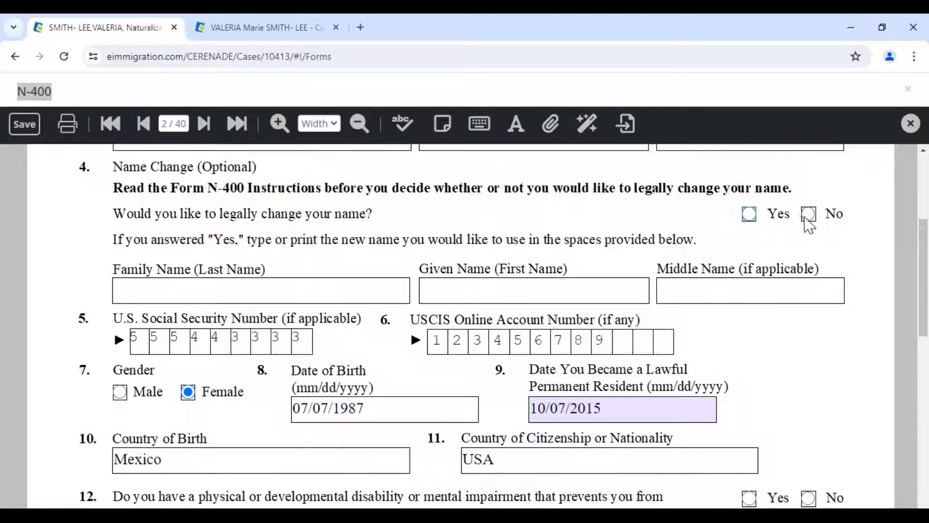
{"action": "left_click", "coordinate": [808, 214]}
- Switch to the client's General Info page and show its settings options
{"action": "scroll", "coordinate": [188, 358], "scroll_direction": "down", "scroll_amount": 4}
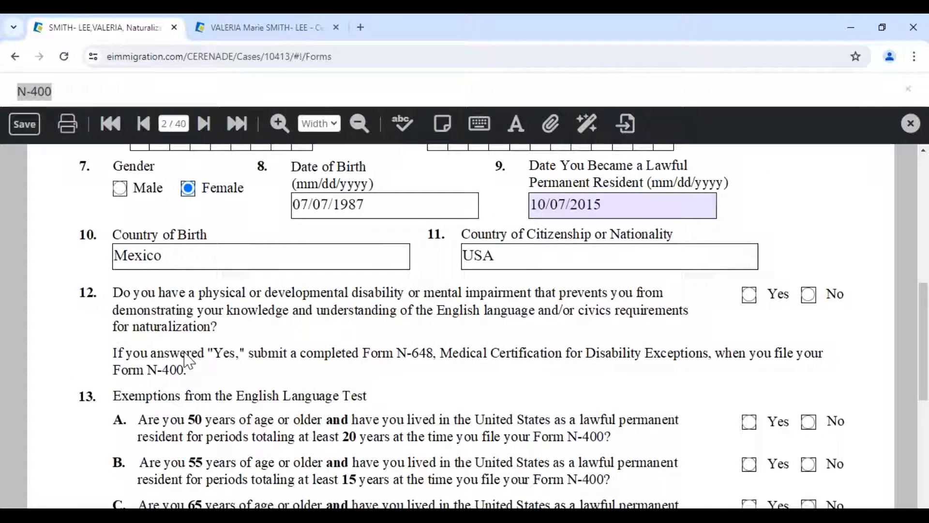
{"action": "scroll", "coordinate": [193, 359], "scroll_direction": "down", "scroll_amount": 3}
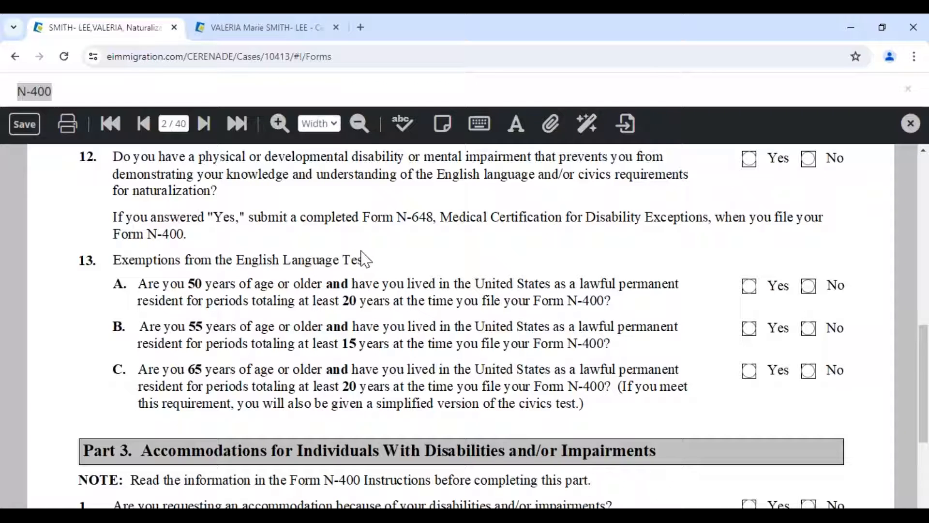
{"action": "left_click", "coordinate": [269, 36]}
{"action": "left_click", "coordinate": [872, 91]}
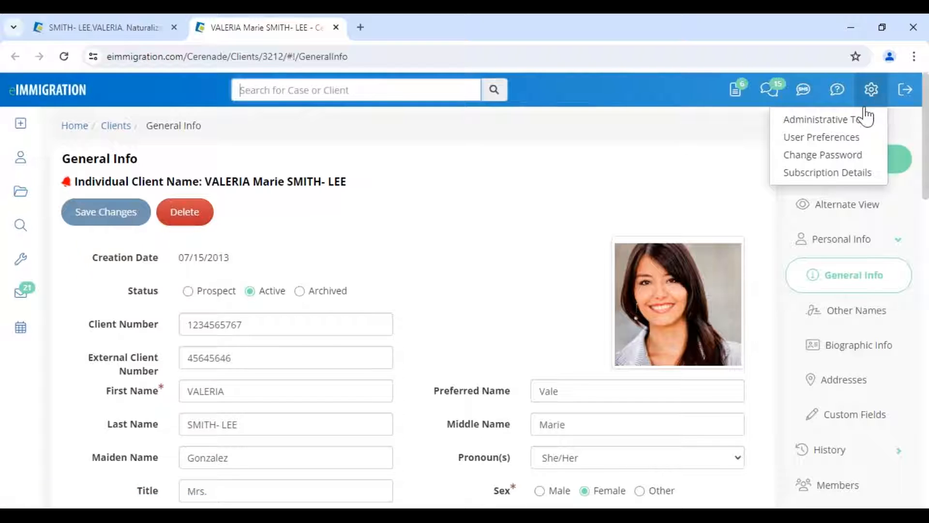
- Open Administrative Tools in a new tab moved to the first position
{"action": "right_click", "coordinate": [852, 120]}
{"action": "left_click", "coordinate": [759, 138]}
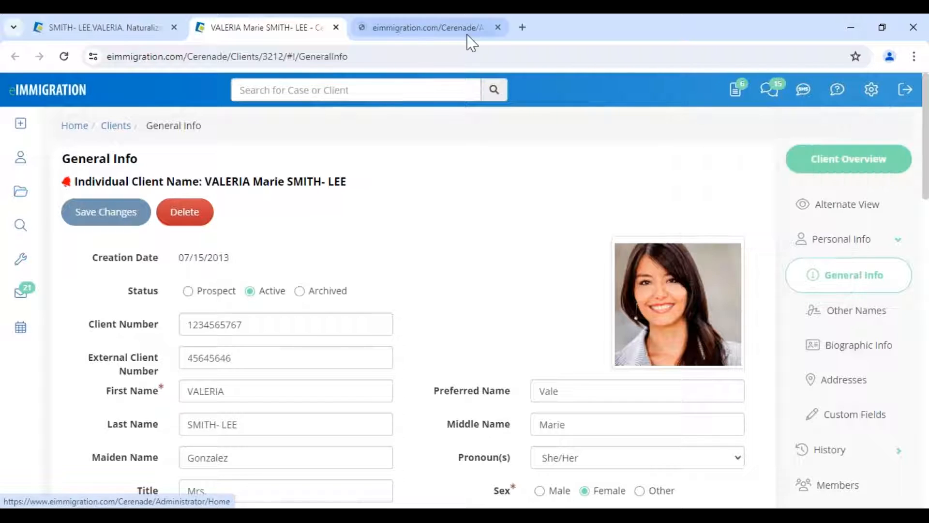
{"action": "left_click_drag", "start_coordinate": [415, 35], "coordinate": [127, 35]}
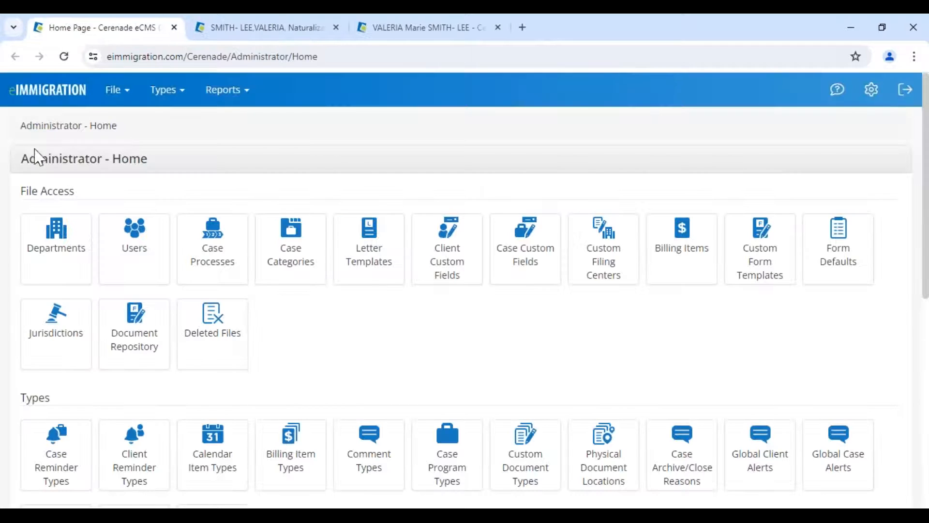
{"action": "left_click_drag", "start_coordinate": [20, 160], "coordinate": [169, 165]}
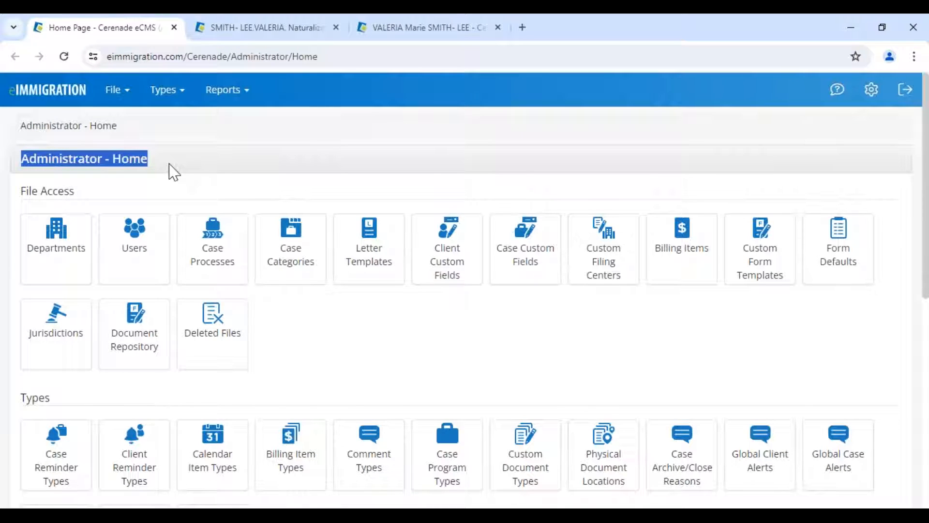
{"action": "left_click", "coordinate": [174, 170]}
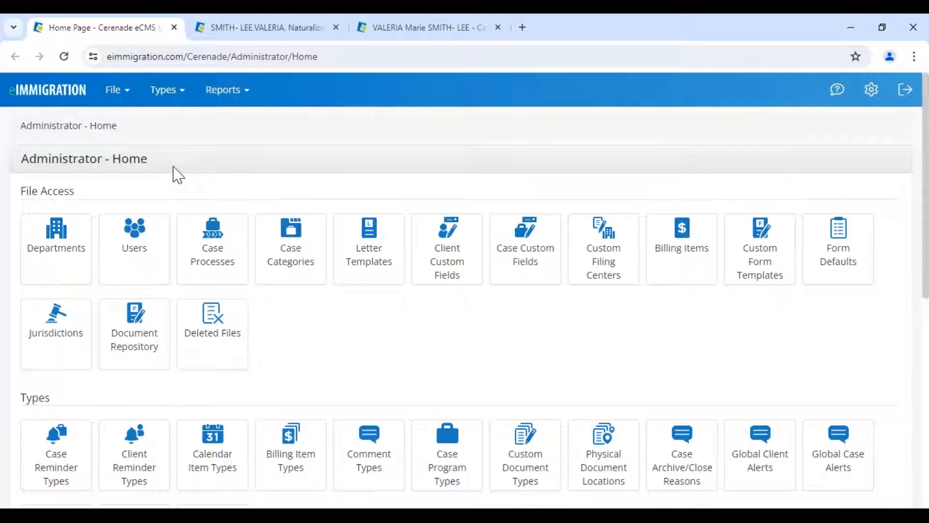
- Add new Form Defaults by searching forms for 400 and choosing the plain N-400
{"action": "left_click", "coordinate": [832, 266]}
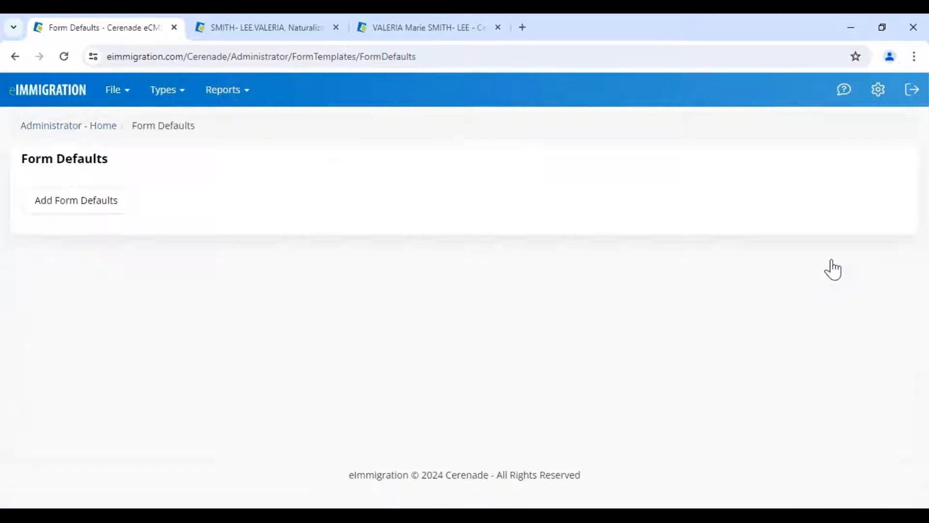
{"action": "left_click", "coordinate": [78, 211]}
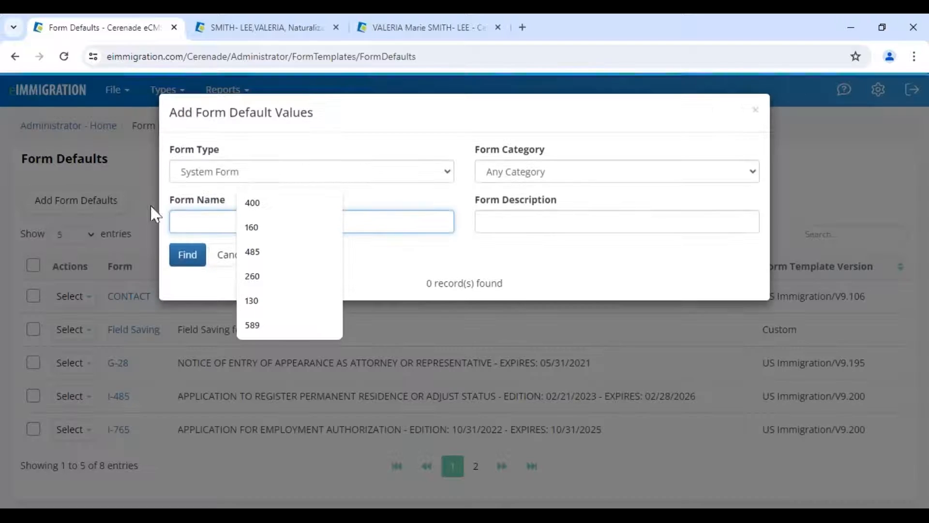
{"action": "left_click", "coordinate": [252, 206]}
{"action": "left_click", "coordinate": [191, 258]}
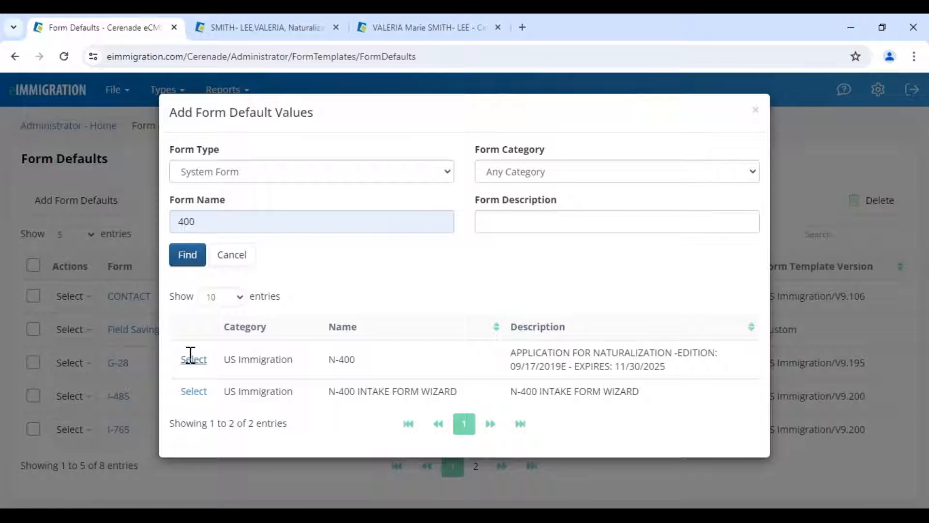
{"action": "left_click_drag", "start_coordinate": [177, 220], "coordinate": [212, 222]}
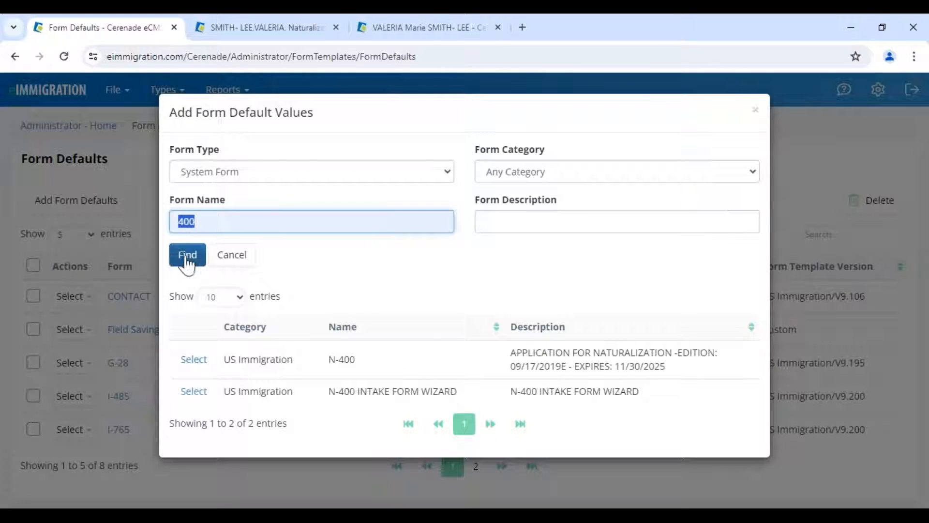
{"action": "left_click", "coordinate": [194, 359]}
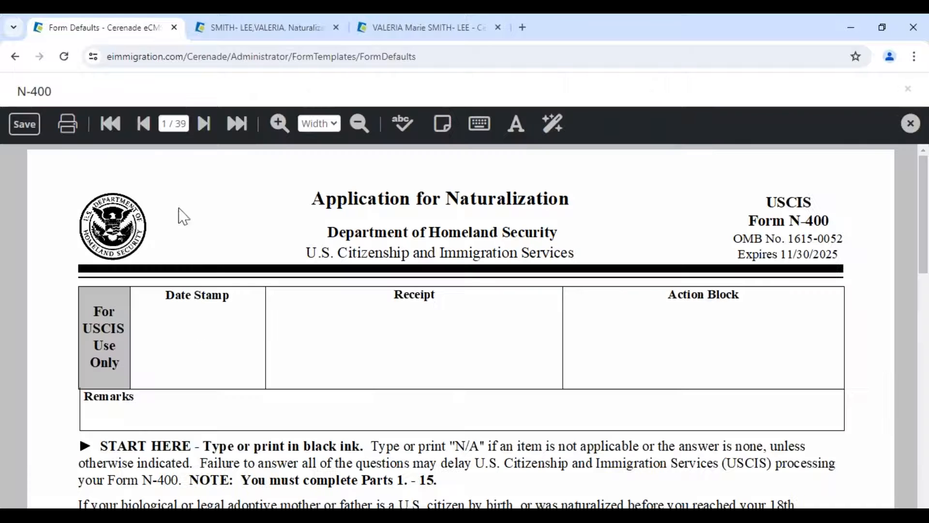
- Jump to page 10 of the N-400 defaults form, then advance to page 12
{"action": "left_click", "coordinate": [204, 124]}
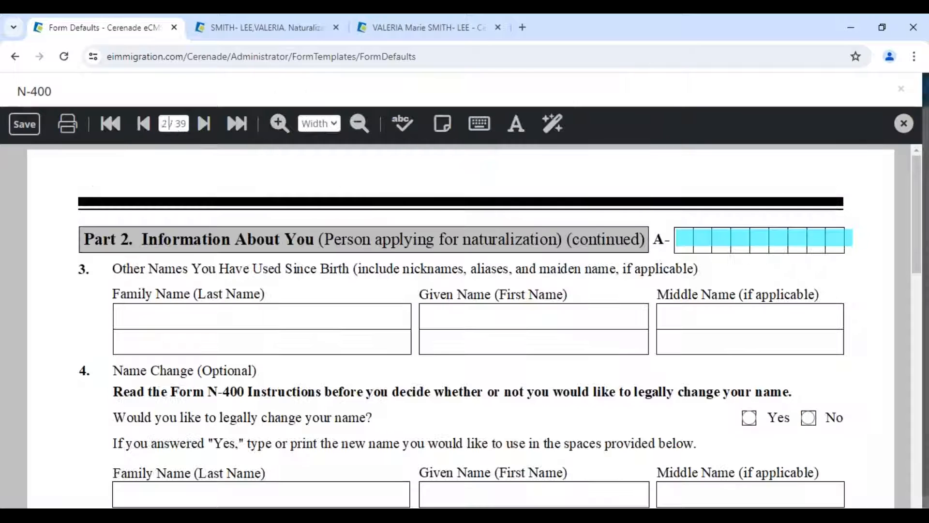
{"action": "left_click", "coordinate": [175, 124]}
{"action": "type", "text": "10"}
{"action": "key", "text": "Return"}
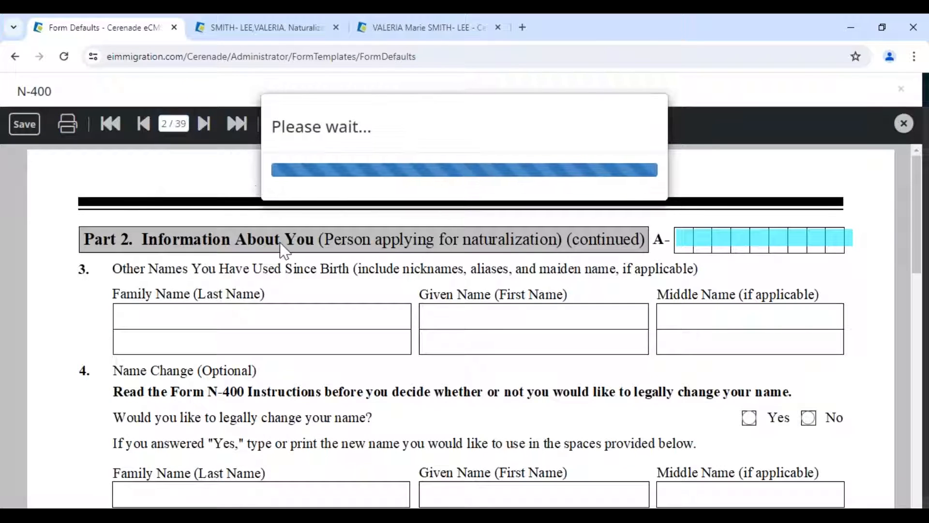
{"action": "scroll", "coordinate": [182, 191], "scroll_direction": "down", "scroll_amount": 10}
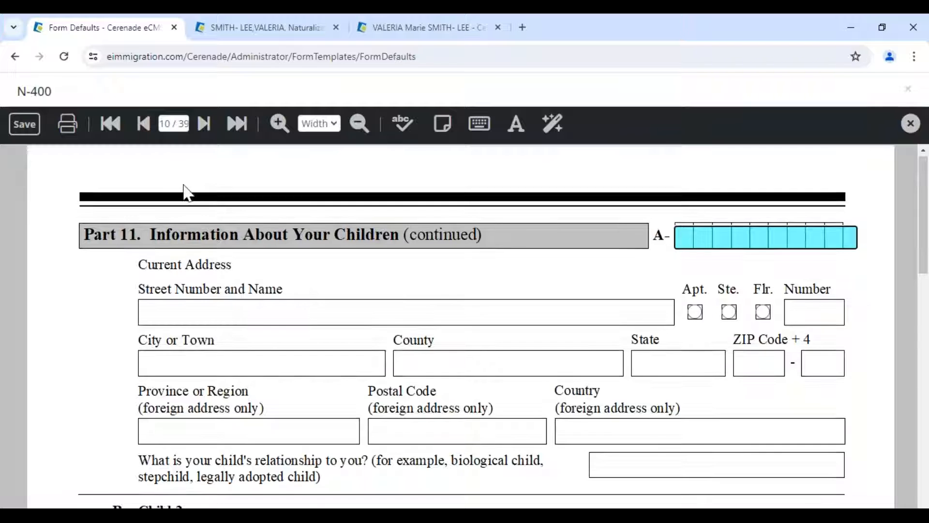
{"action": "scroll", "coordinate": [213, 158], "scroll_direction": "down", "scroll_amount": 4}
{"action": "left_click", "coordinate": [204, 124]}
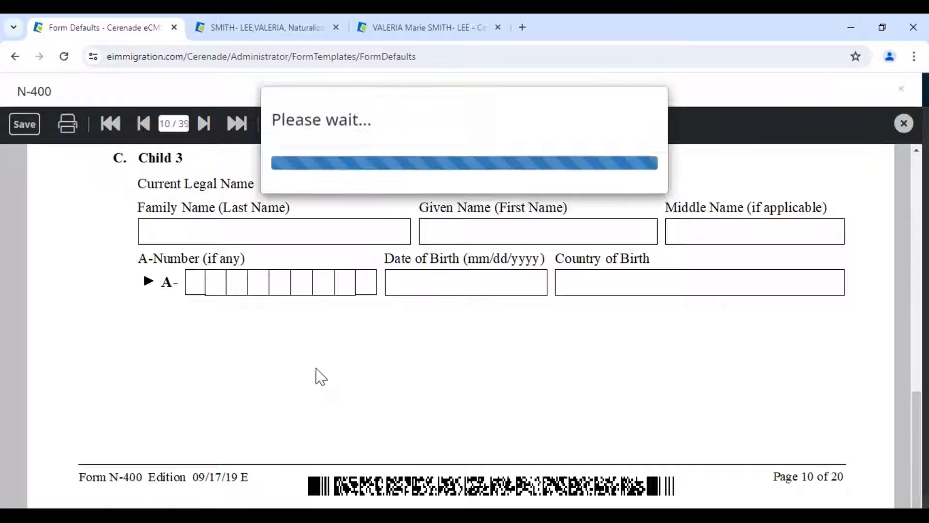
{"action": "scroll", "coordinate": [363, 373], "scroll_direction": "down", "scroll_amount": 12}
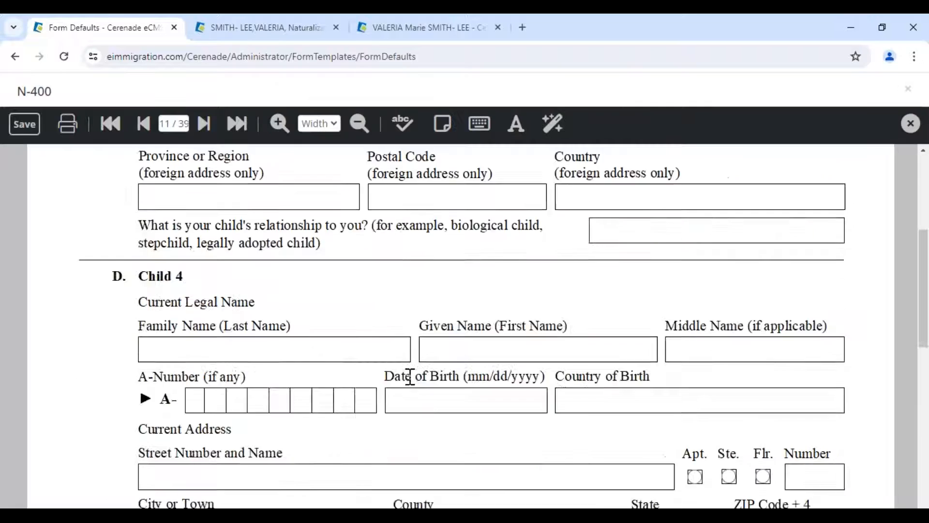
{"action": "scroll", "coordinate": [400, 382], "scroll_direction": "down", "scroll_amount": 3}
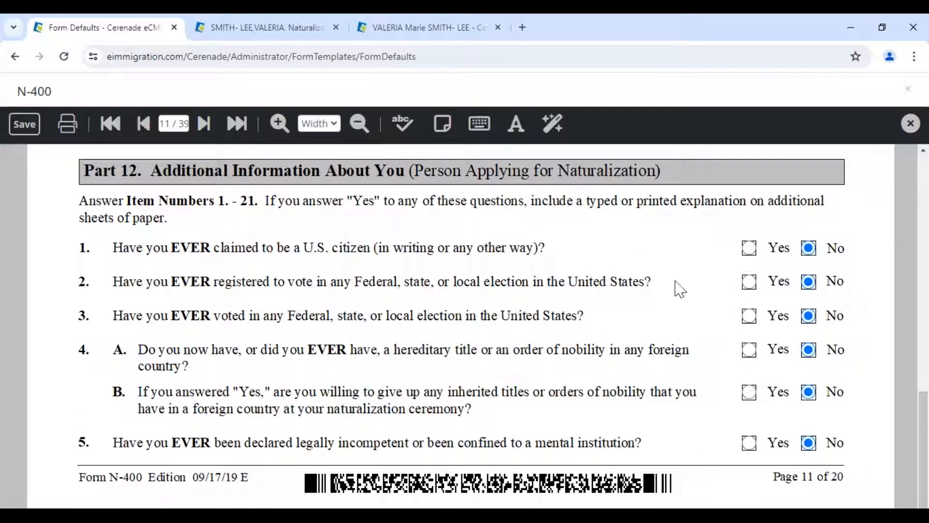
{"action": "left_click", "coordinate": [205, 124]}
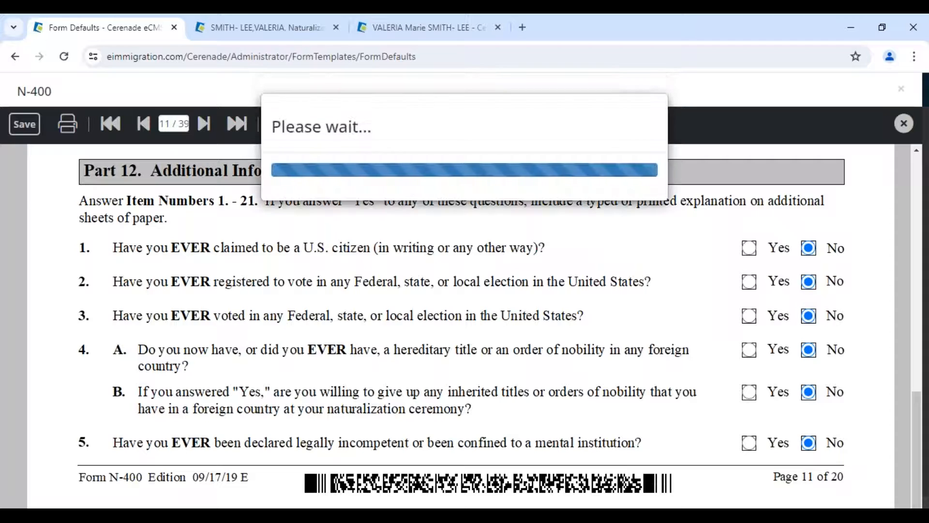
{"action": "scroll", "coordinate": [823, 321], "scroll_direction": "down", "scroll_amount": 10}
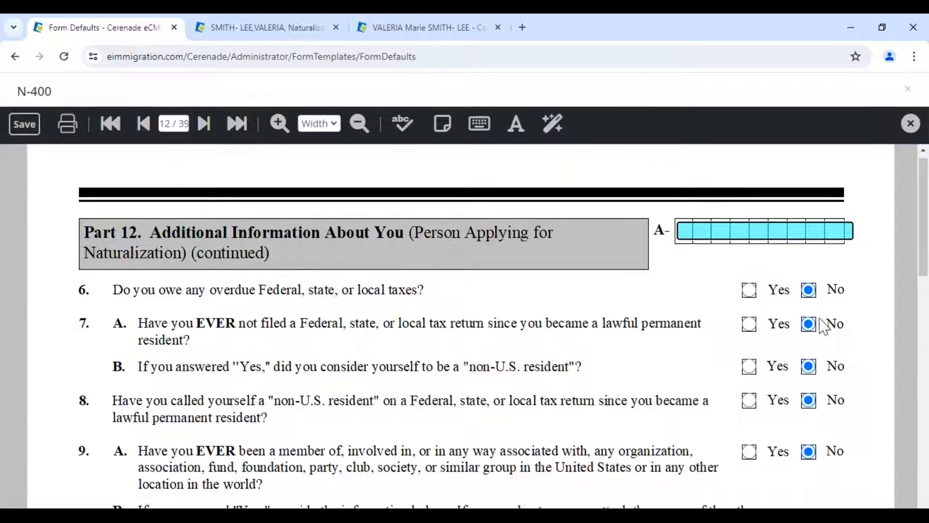
- Preset No for items 10A–13C, then save and close the N-400 defaults
{"action": "left_click", "coordinate": [809, 214]}
{"action": "left_click", "coordinate": [808, 239]}
{"action": "left_click", "coordinate": [808, 264]}
{"action": "left_click", "coordinate": [809, 298]}
{"action": "left_click", "coordinate": [809, 350]}
{"action": "left_click", "coordinate": [809, 442]}
{"action": "left_click", "coordinate": [808, 468]}
{"action": "scroll", "coordinate": [813, 464], "scroll_direction": "down", "scroll_amount": 3}
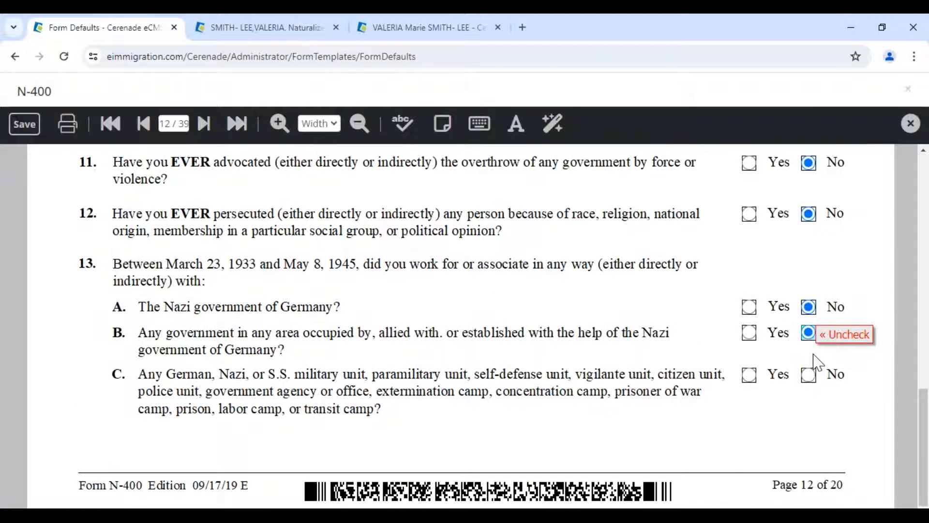
{"action": "left_click", "coordinate": [808, 375]}
{"action": "left_click", "coordinate": [25, 124]}
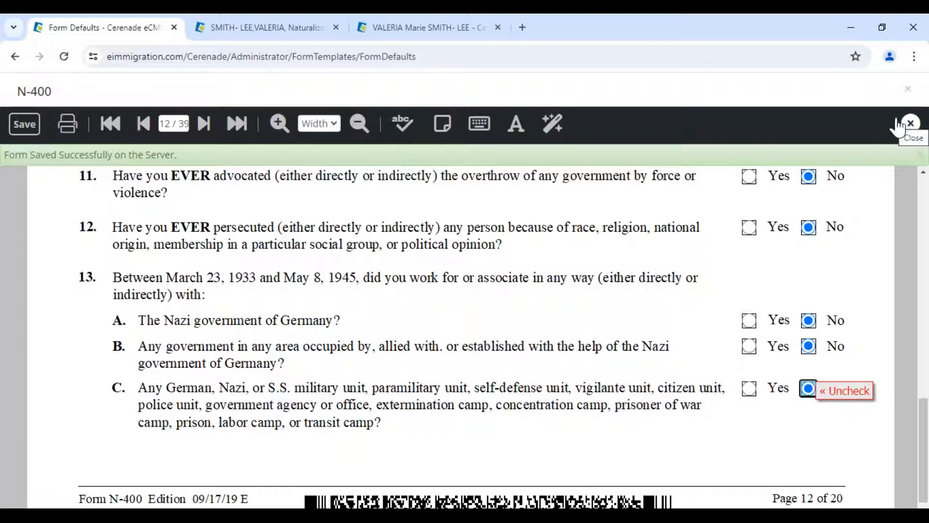
{"action": "left_click", "coordinate": [911, 124]}
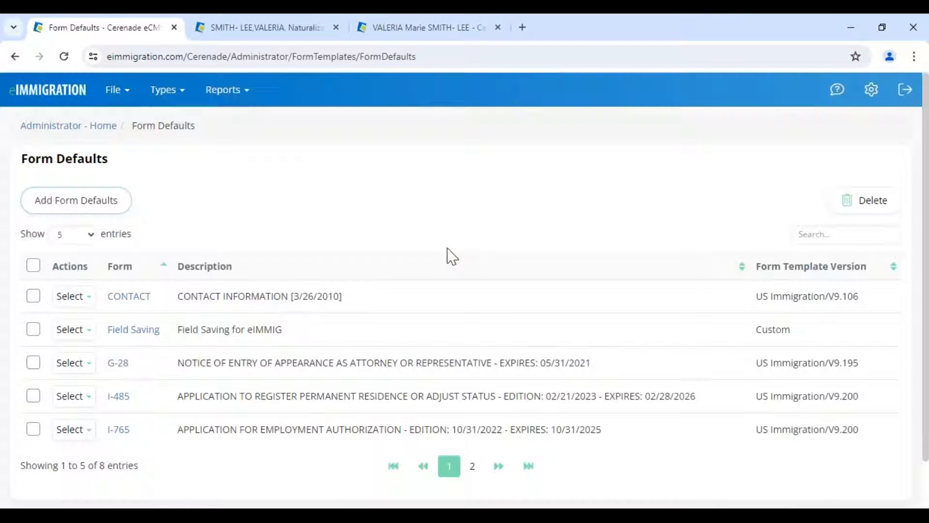
- Glance at the N-400 case tab, then go from Form Defaults back to Administrator Home
{"action": "mouse_move", "coordinate": [260, 35]}
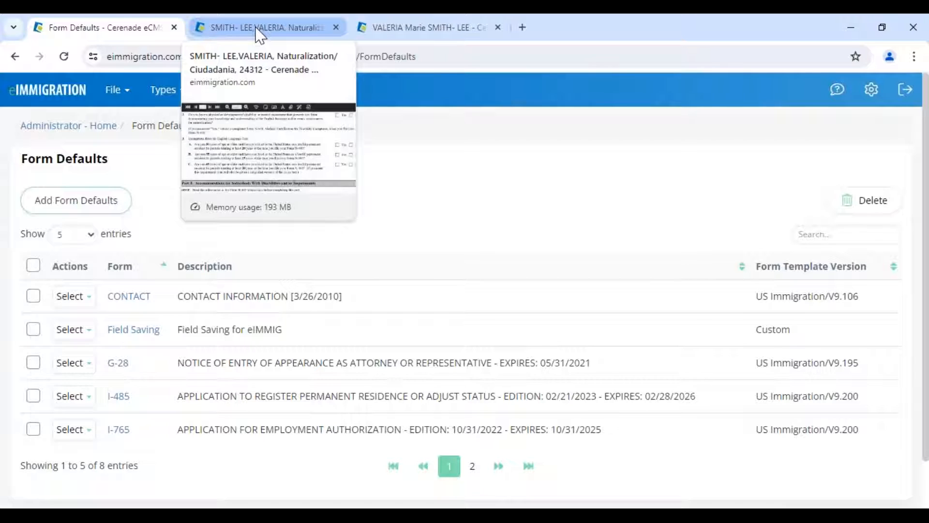
{"action": "left_click", "coordinate": [262, 34]}
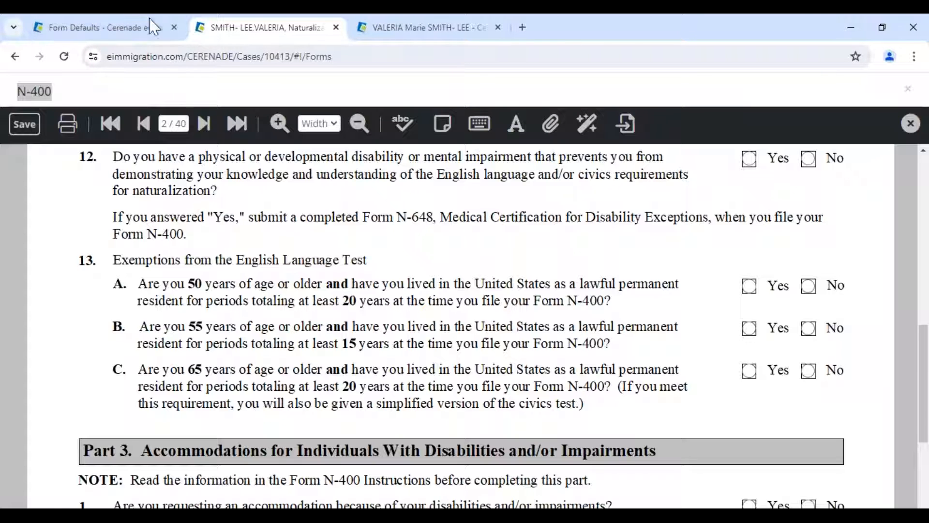
{"action": "left_click", "coordinate": [108, 27]}
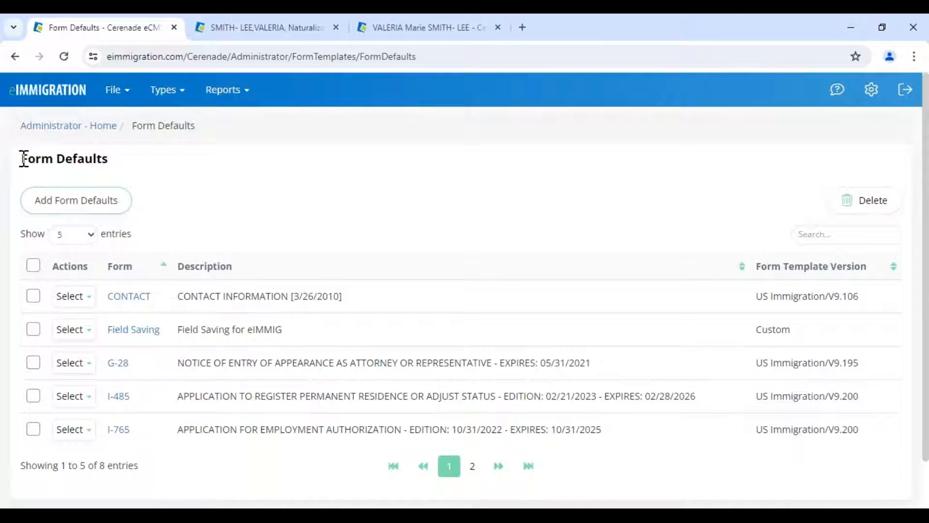
{"action": "left_click_drag", "start_coordinate": [23, 159], "coordinate": [108, 158]}
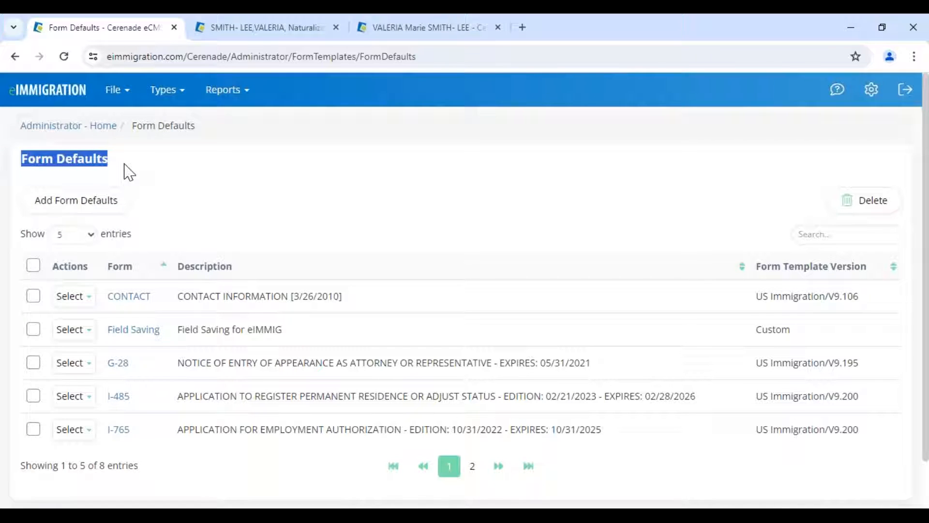
{"action": "left_click", "coordinate": [21, 166]}
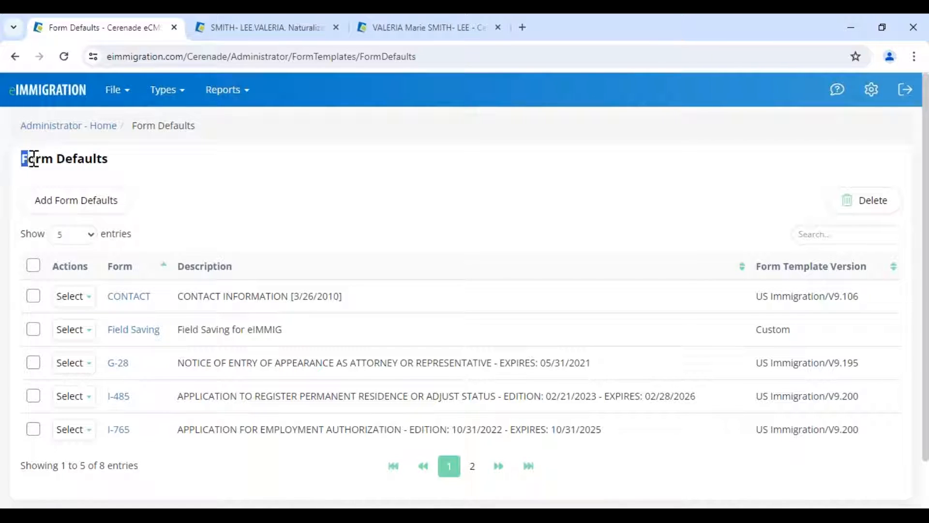
{"action": "left_click_drag", "start_coordinate": [34, 158], "coordinate": [119, 174]}
{"action": "left_click", "coordinate": [120, 167]}
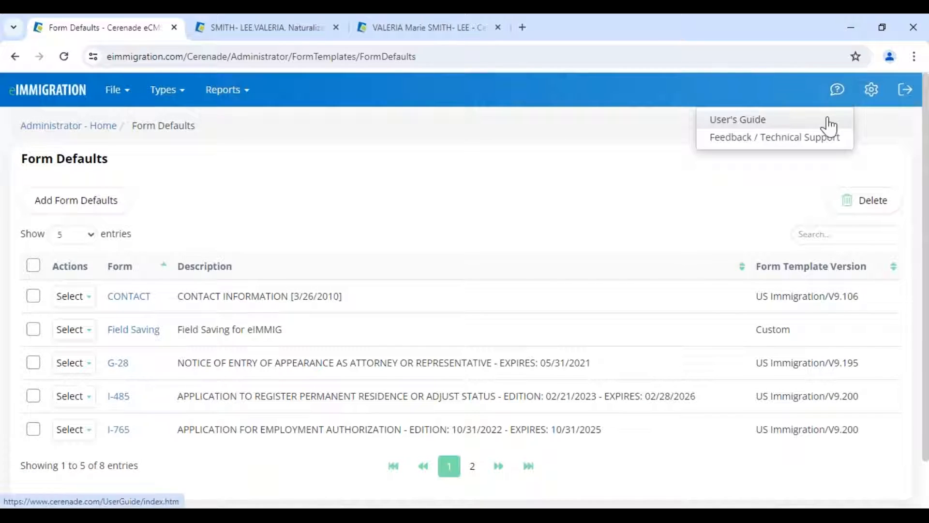
{"action": "mouse_move", "coordinate": [145, 109]}
{"action": "left_click", "coordinate": [41, 92]}
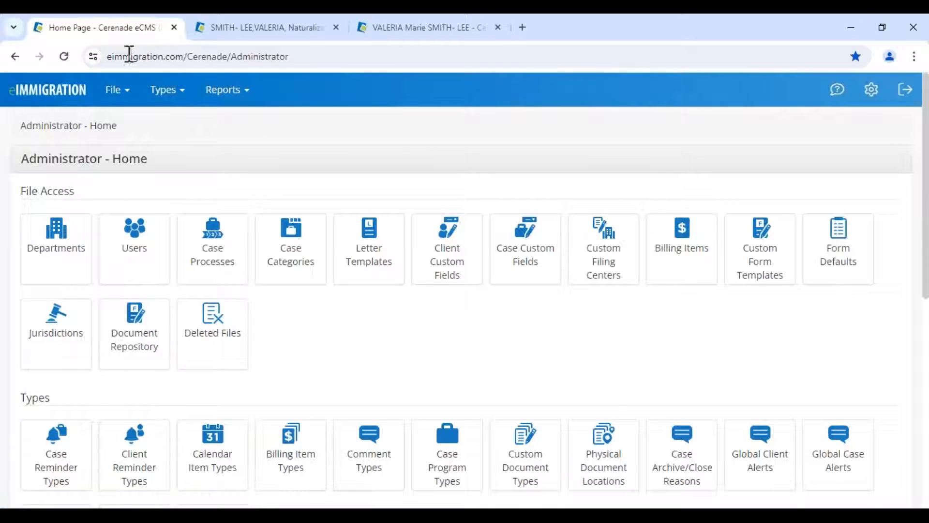
- Go to page 13 of the client's N-400 and answer No to question 17A
{"action": "left_click", "coordinate": [240, 31]}
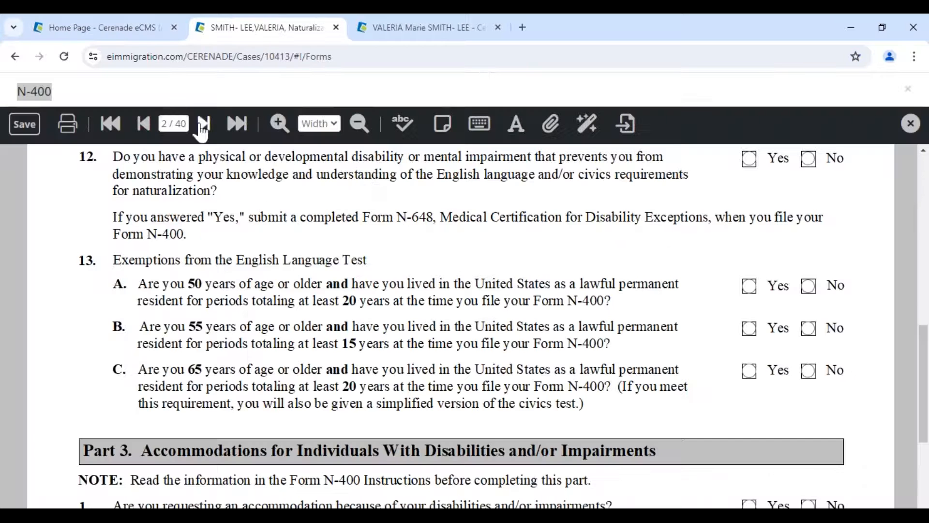
{"action": "type", "text": "13"}
{"action": "key", "text": "Return"}
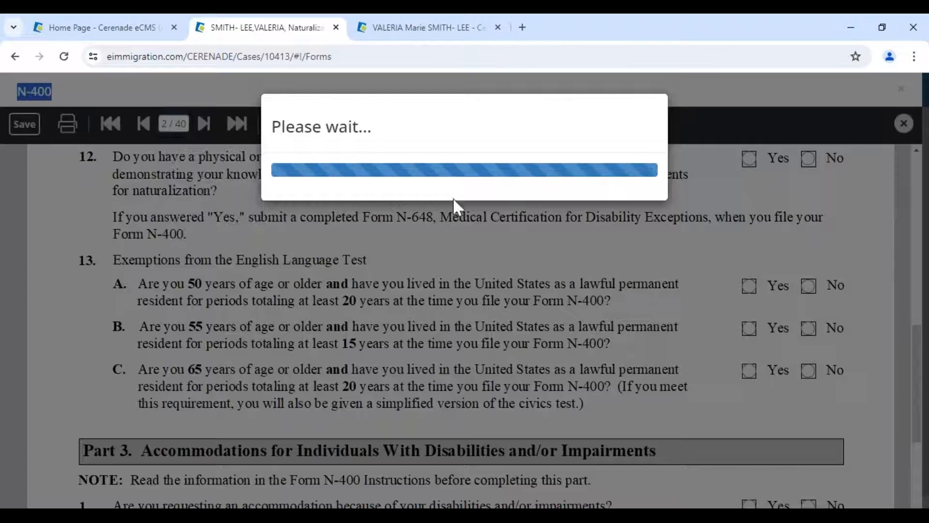
{"action": "scroll", "coordinate": [796, 208], "scroll_direction": "down", "scroll_amount": 7}
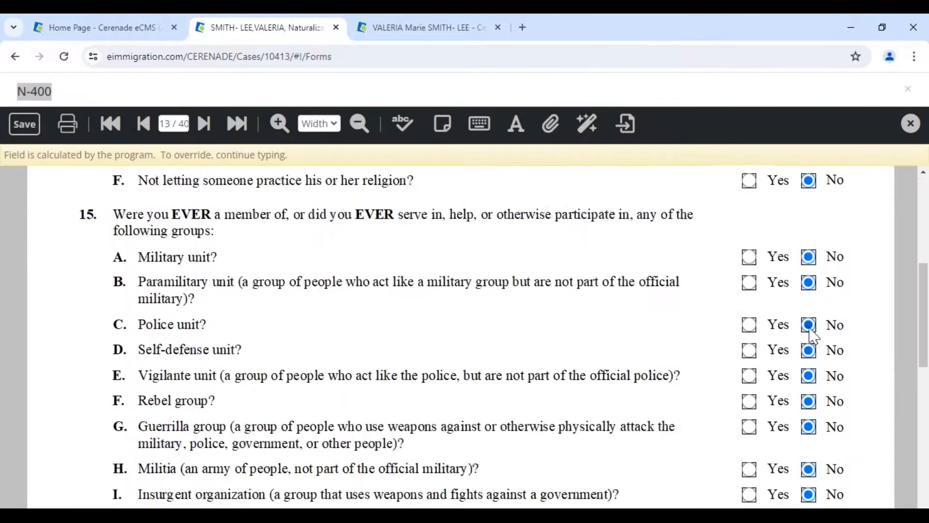
{"action": "scroll", "coordinate": [810, 378], "scroll_direction": "down", "scroll_amount": 7}
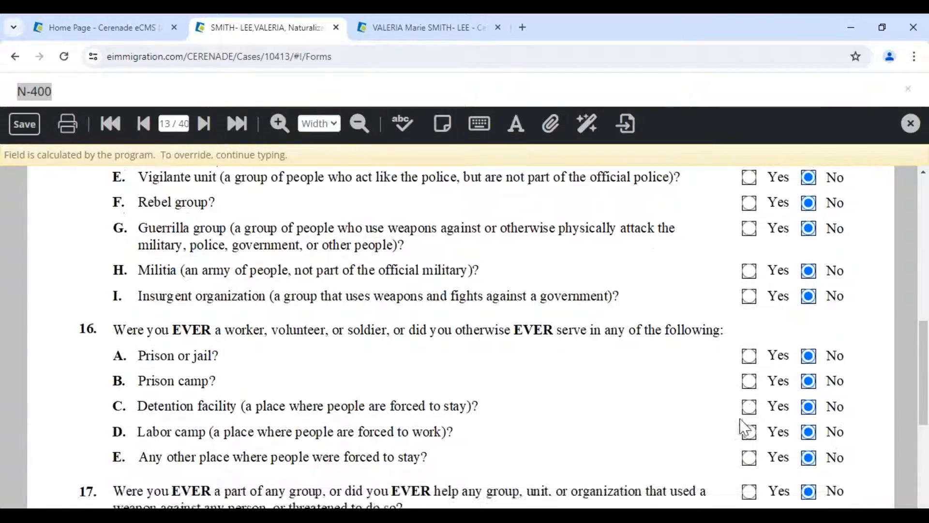
{"action": "left_click", "coordinate": [751, 346]}
{"action": "left_click", "coordinate": [786, 348]}
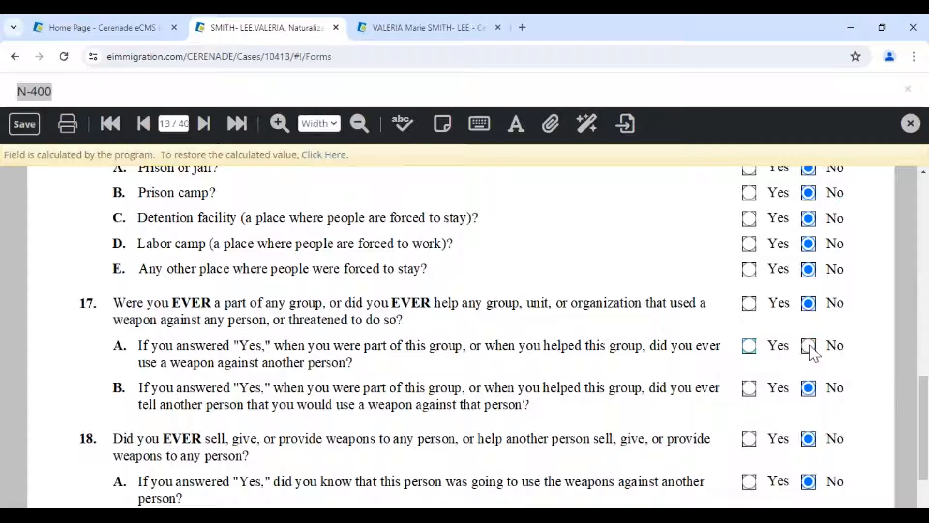
{"action": "left_click", "coordinate": [809, 347]}
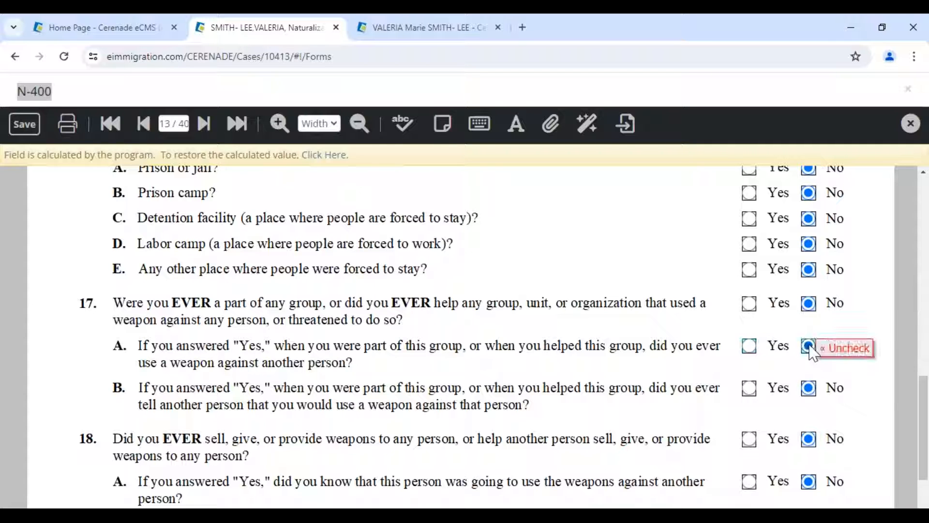
{"action": "left_click", "coordinate": [457, 30]}
- View the client's Background Check General questions, highlighting the Yes on the voting question
{"action": "scroll", "coordinate": [803, 357], "scroll_direction": "down", "scroll_amount": 1}
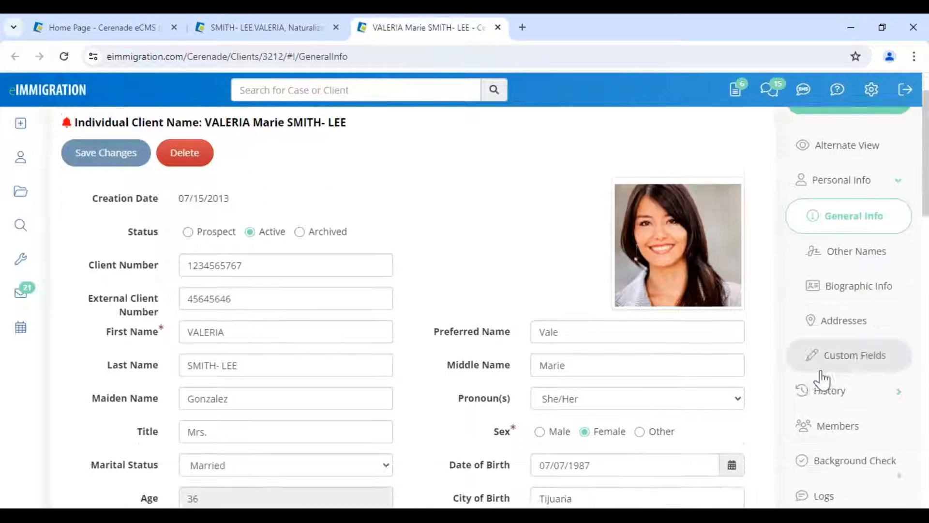
{"action": "left_click", "coordinate": [851, 452]}
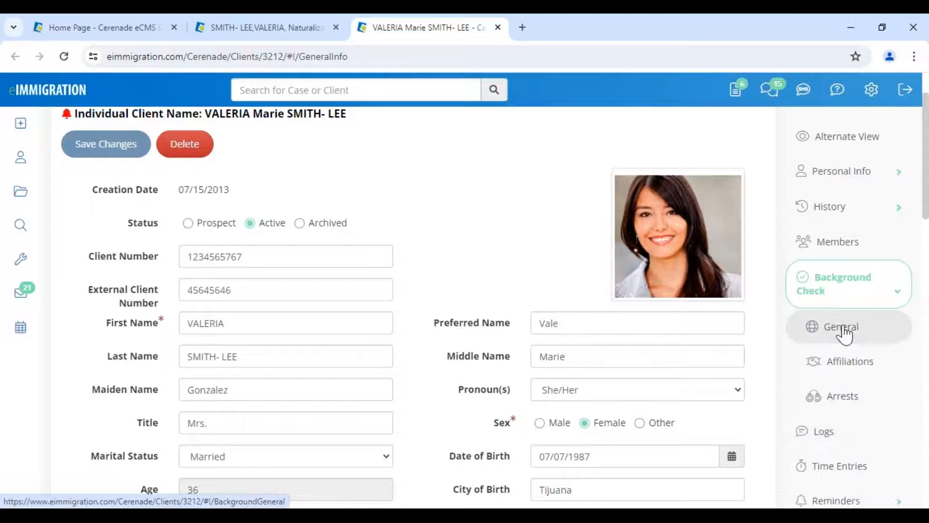
{"action": "left_click", "coordinate": [840, 330]}
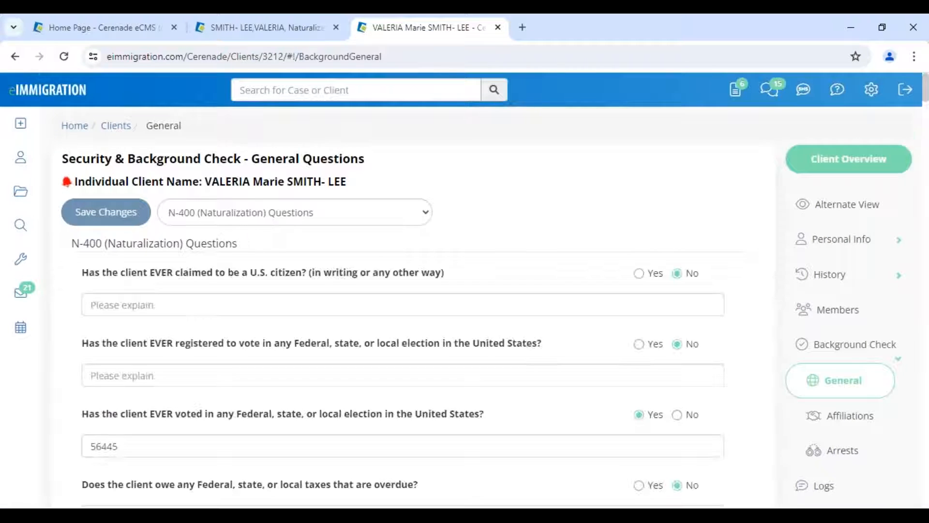
{"action": "double_click", "coordinate": [657, 416]}
- Save the client's N-400 with its page 13 answers to the server
{"action": "left_click", "coordinate": [247, 37]}
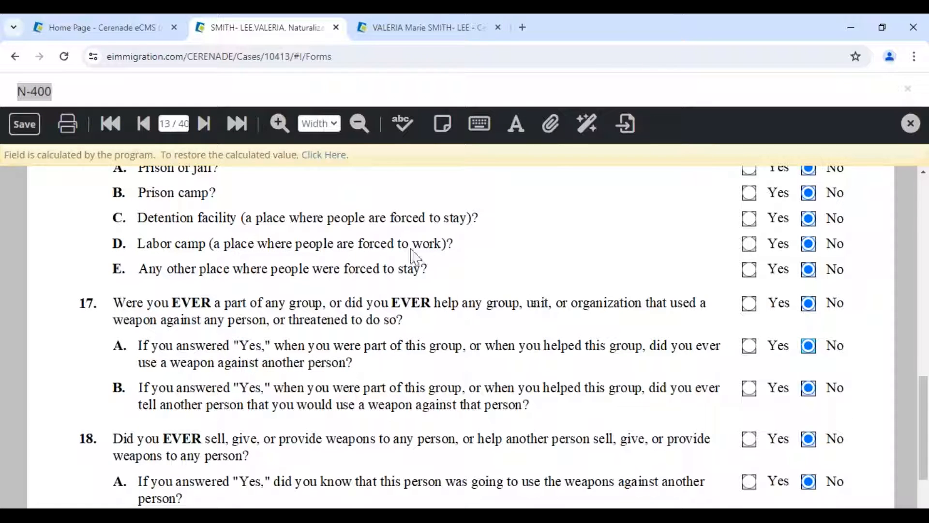
{"action": "left_click", "coordinate": [30, 132]}
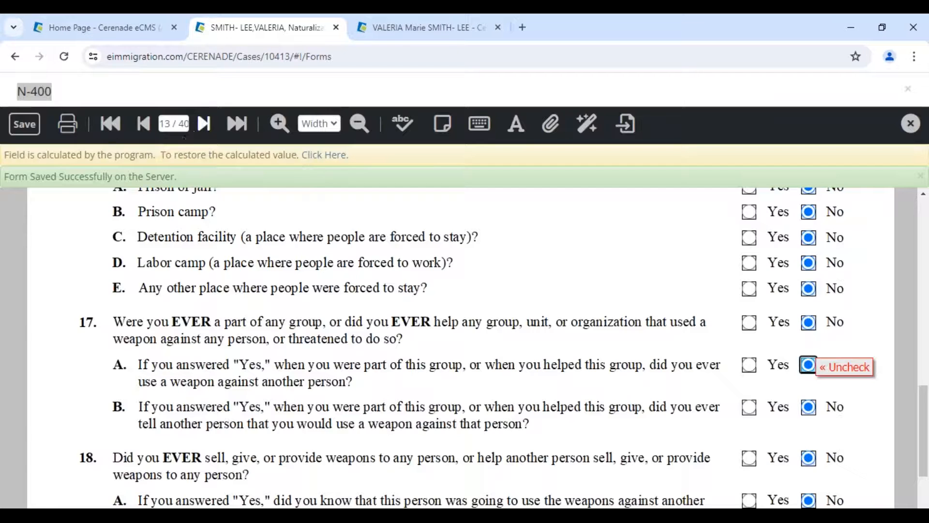
{"action": "left_click", "coordinate": [179, 124]}
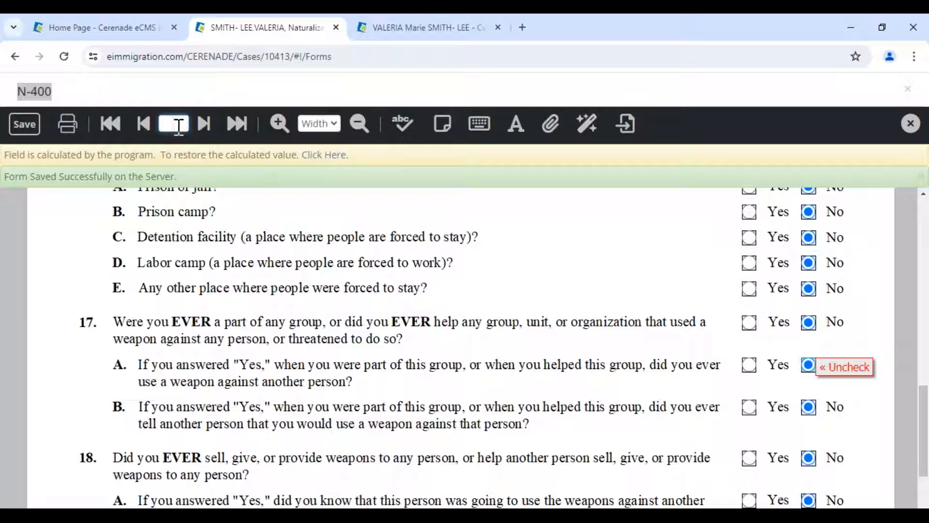
{"action": "type", "text": "2"}
{"action": "key", "text": "Return"}
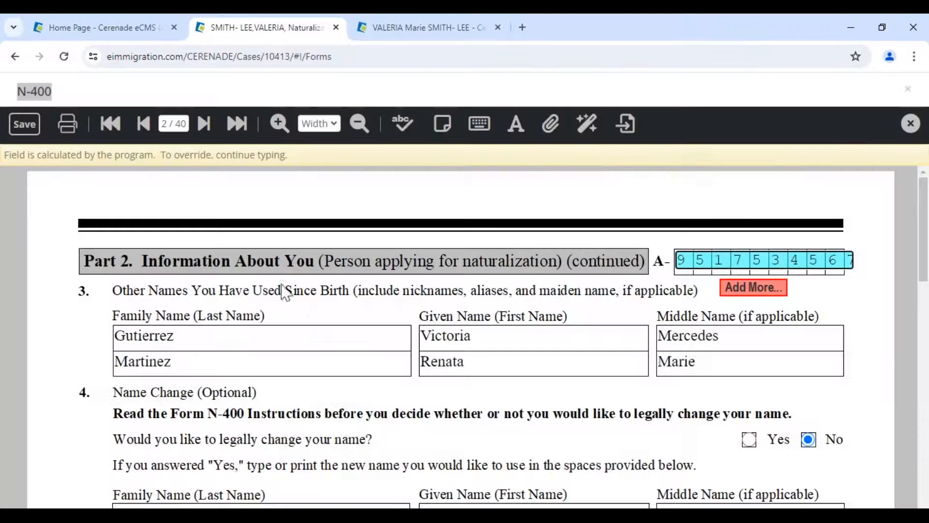
{"action": "scroll", "coordinate": [309, 335], "scroll_direction": "down", "scroll_amount": 7}
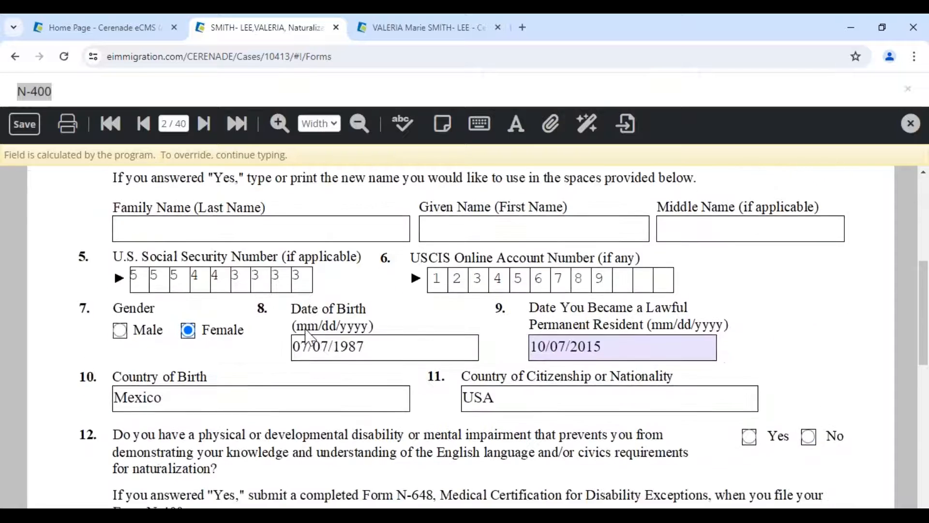
{"action": "scroll", "coordinate": [302, 389], "scroll_direction": "down", "scroll_amount": 2}
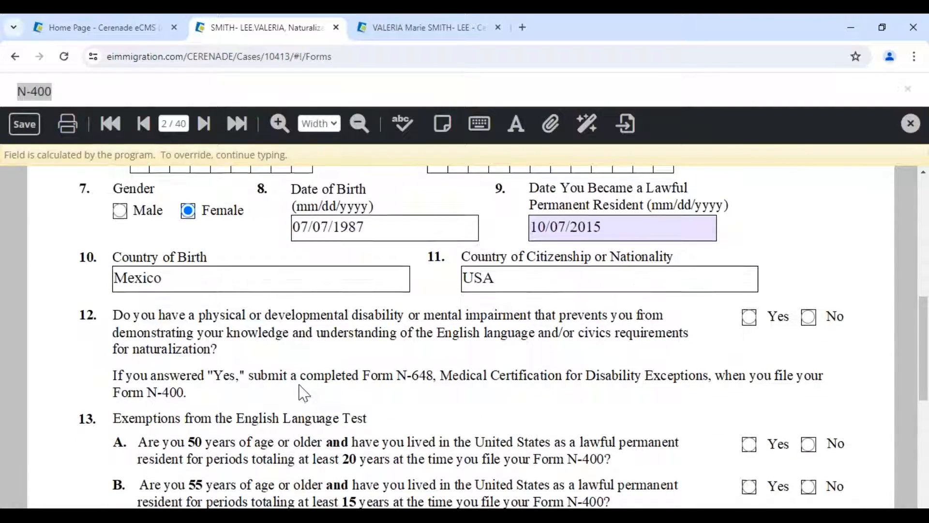
{"action": "scroll", "coordinate": [383, 359], "scroll_direction": "up", "scroll_amount": 4}
{"action": "left_click", "coordinate": [383, 358]}
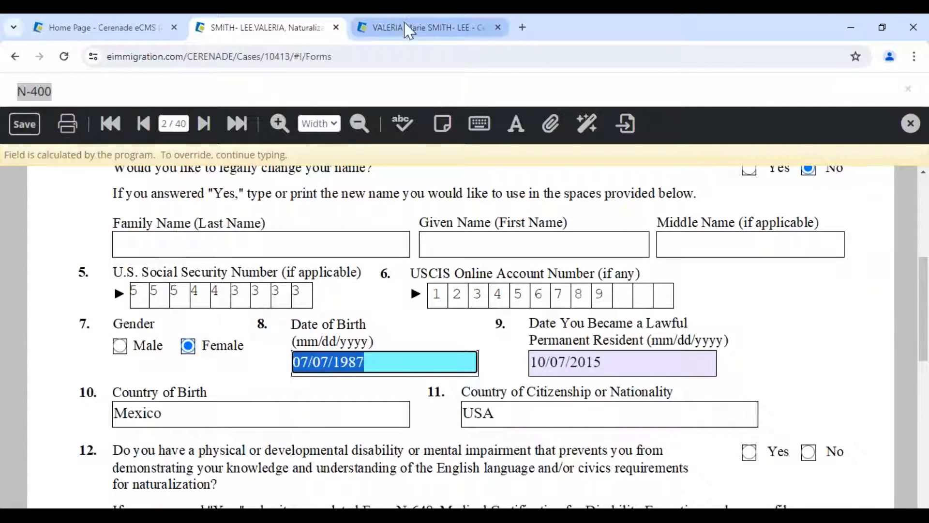
{"action": "left_click", "coordinate": [415, 36]}
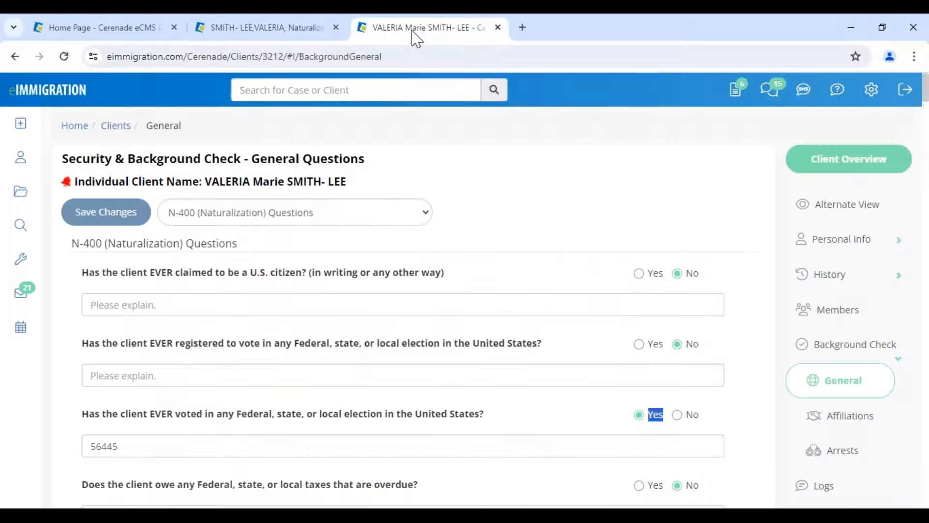
{"action": "left_click", "coordinate": [833, 240]}
{"action": "left_click", "coordinate": [834, 271]}
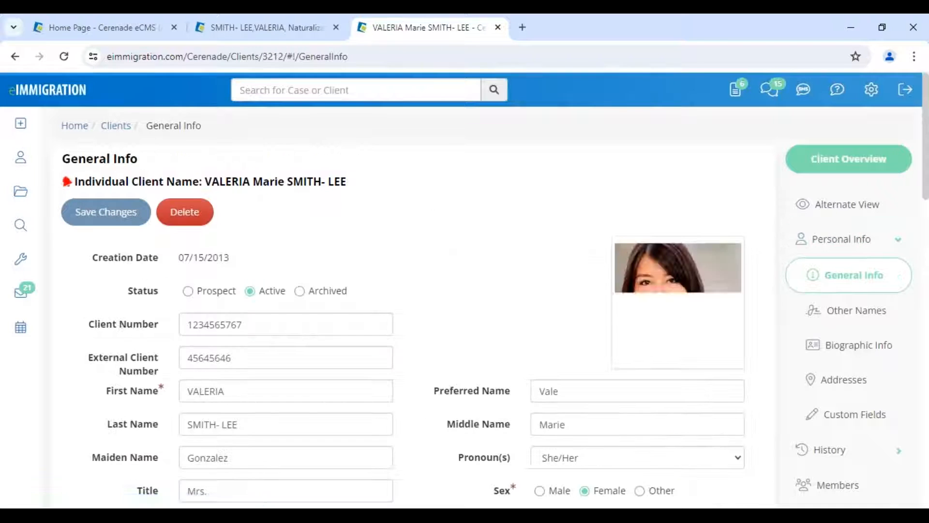
{"action": "scroll", "coordinate": [529, 339], "scroll_direction": "down", "scroll_amount": 3}
{"action": "left_click", "coordinate": [532, 388]}
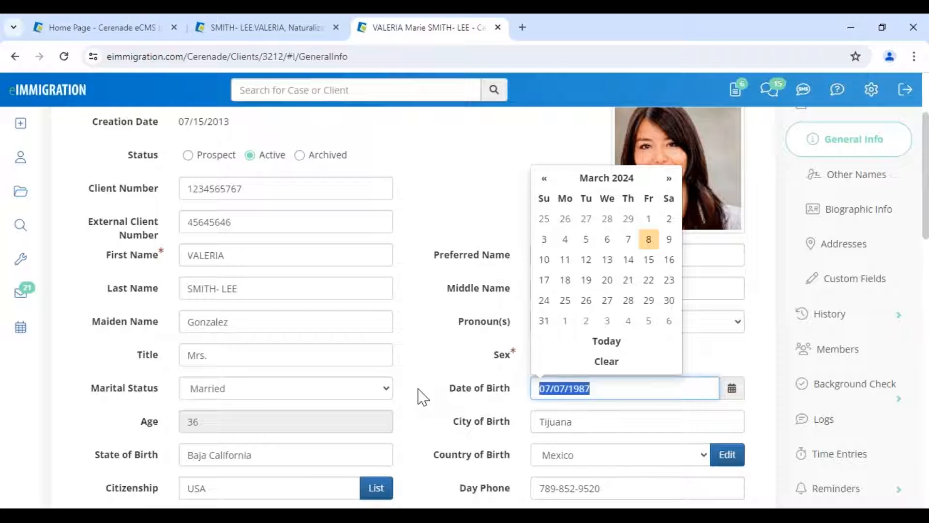
{"action": "type", "text": "08/19"}
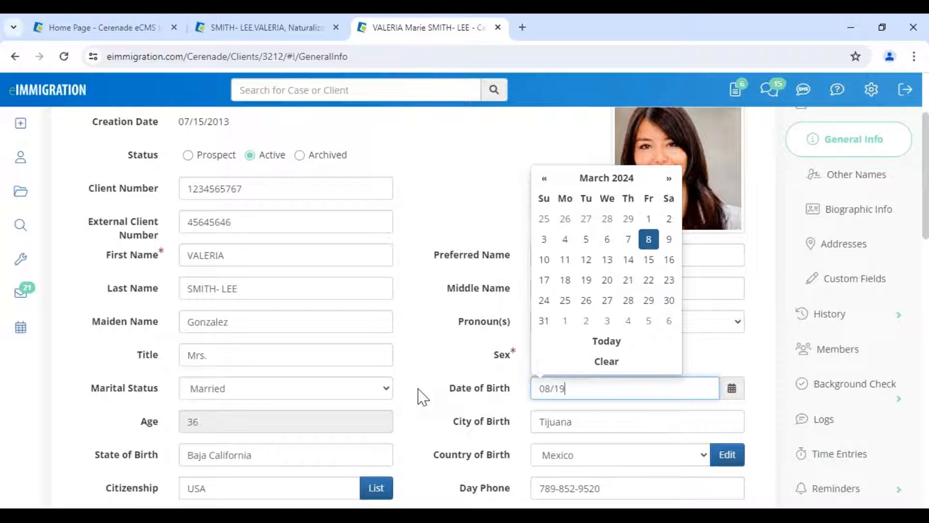
{"action": "type", "text": "/1980"}
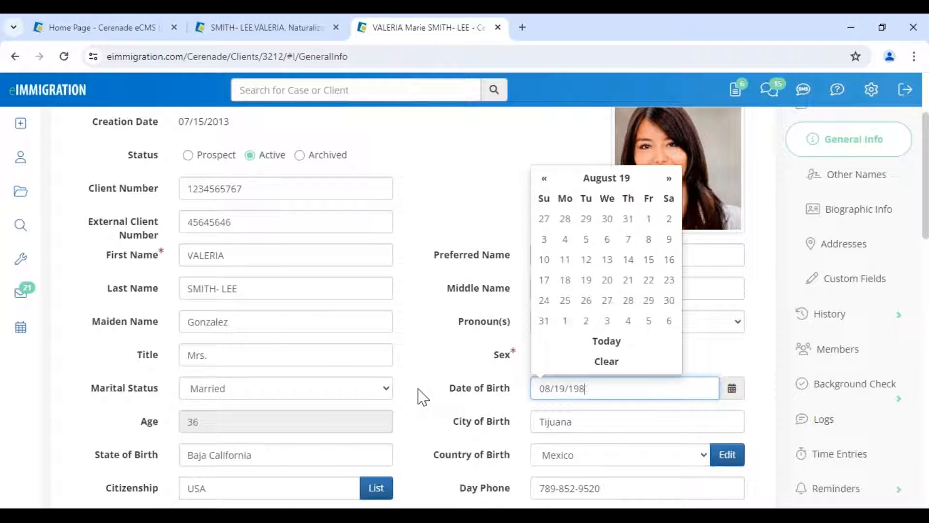
{"action": "left_click", "coordinate": [423, 395]}
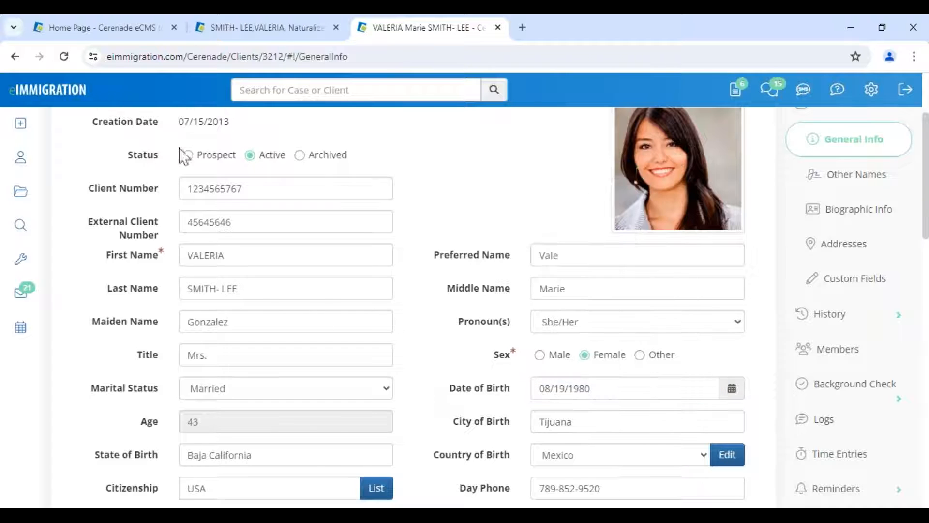
{"action": "scroll", "coordinate": [145, 155], "scroll_direction": "up", "scroll_amount": 3}
{"action": "left_click", "coordinate": [111, 213]}
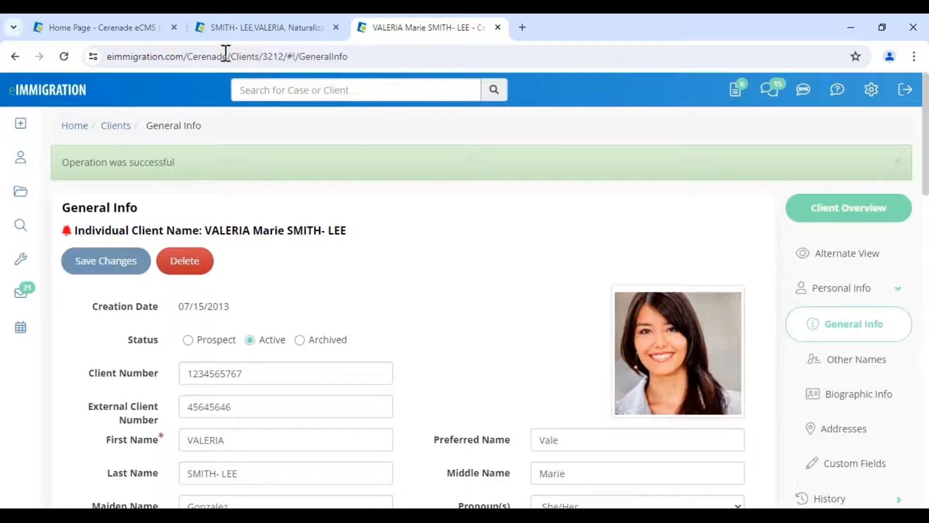
{"action": "left_click", "coordinate": [234, 30]}
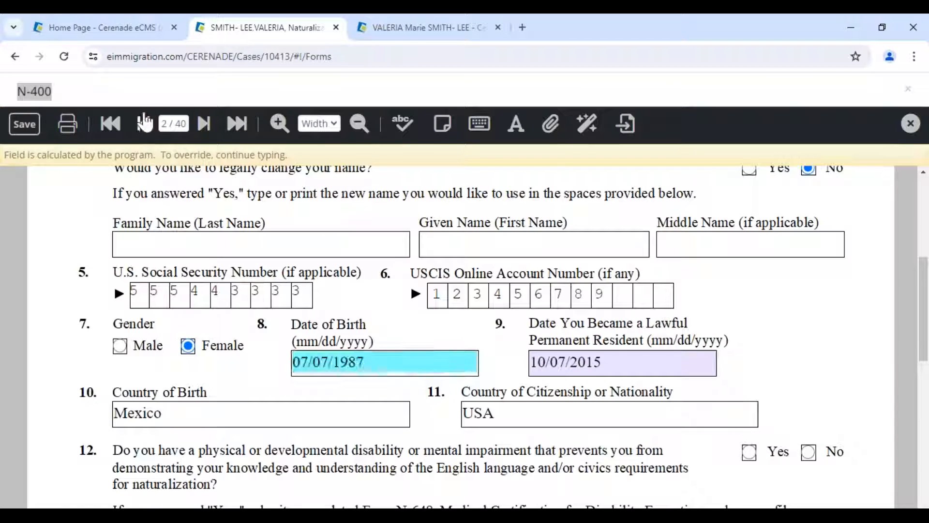
- On page 1, replace the alien and all members with the client's Alien record, then go to page 2
{"action": "left_click", "coordinate": [143, 124]}
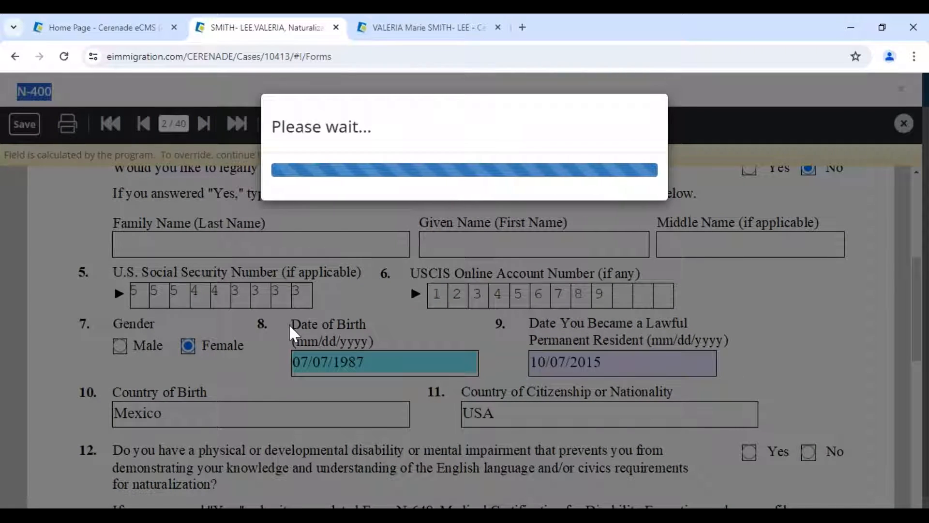
{"action": "scroll", "coordinate": [279, 339], "scroll_direction": "down", "scroll_amount": 10}
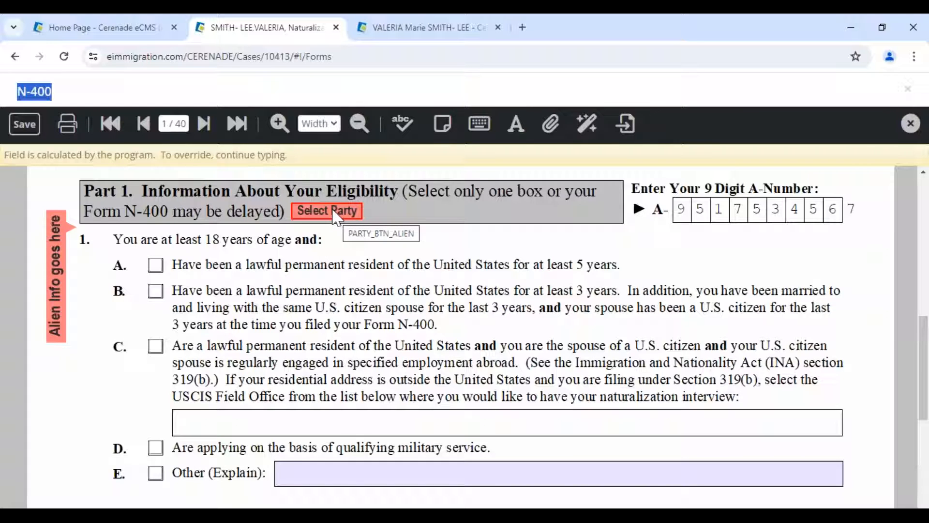
{"action": "left_click", "coordinate": [333, 212]}
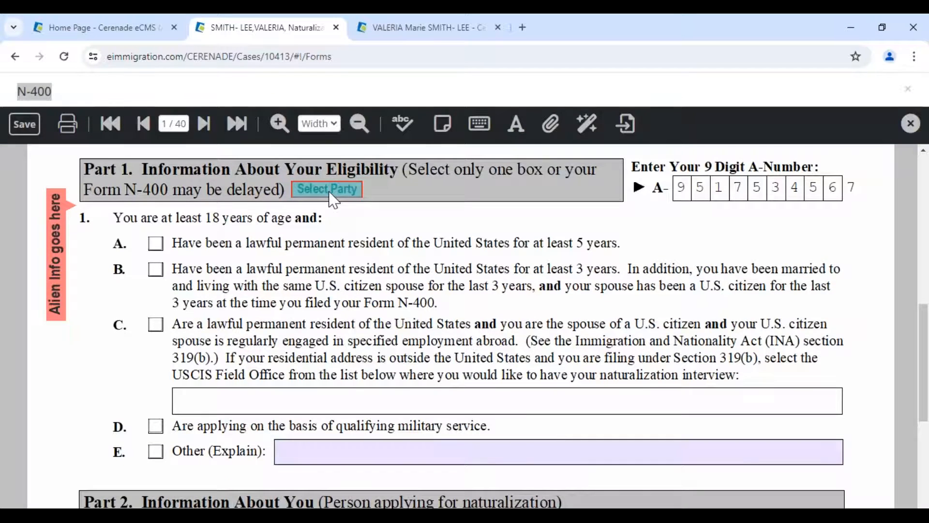
{"action": "left_click", "coordinate": [331, 192]}
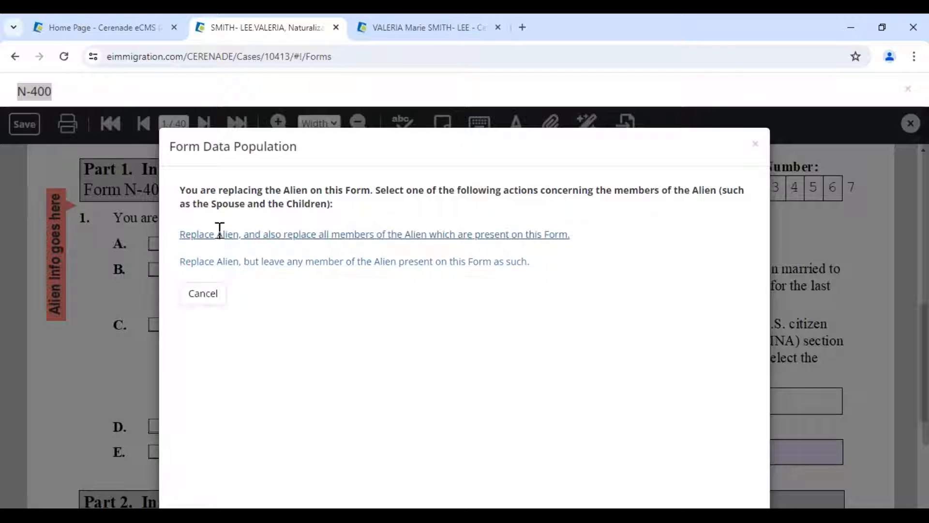
{"action": "left_click", "coordinate": [219, 234]}
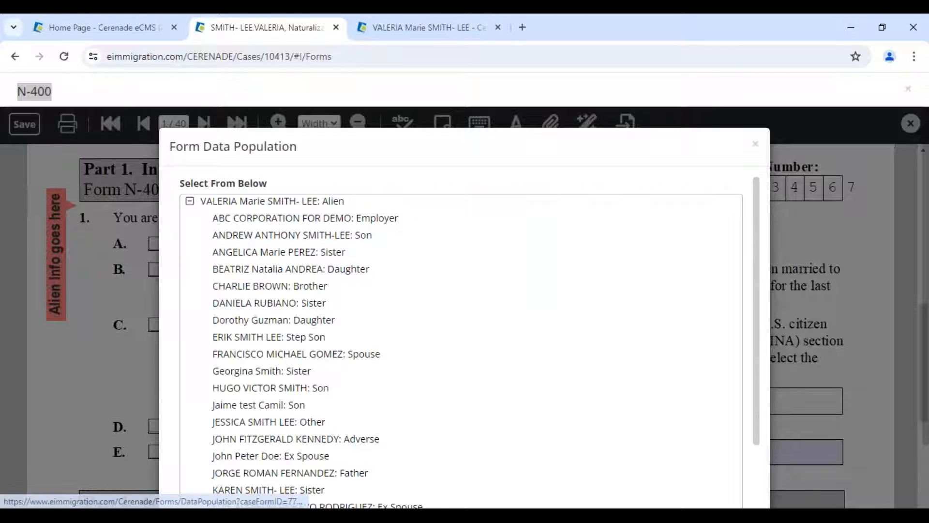
{"action": "left_click", "coordinate": [228, 202]}
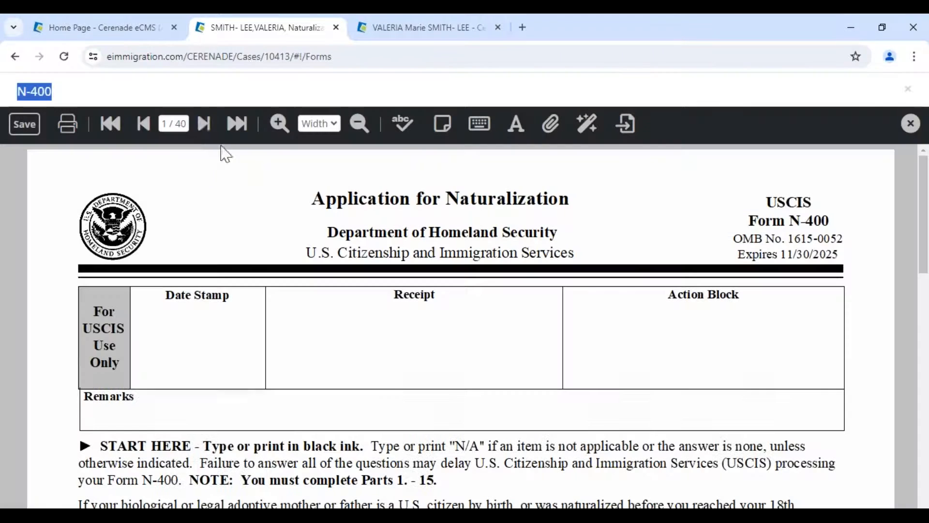
{"action": "left_click", "coordinate": [203, 123]}
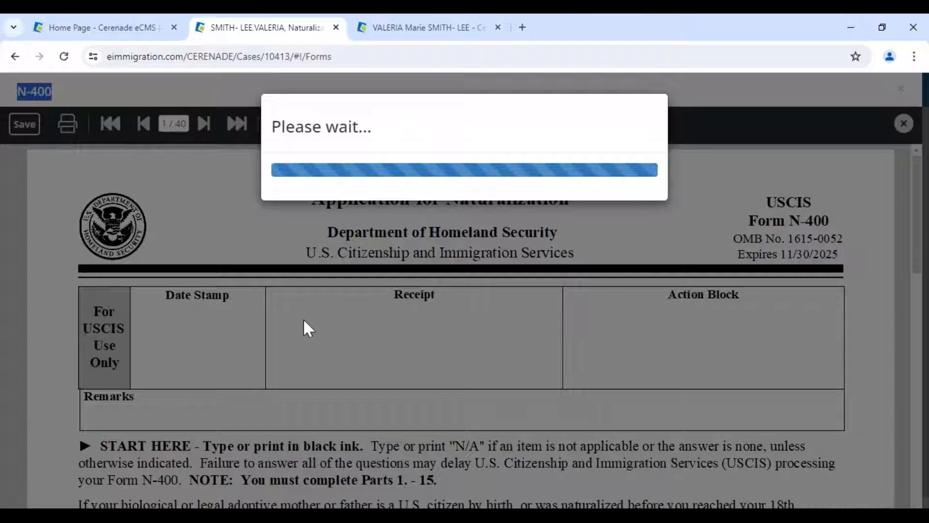
{"action": "scroll", "coordinate": [303, 326], "scroll_direction": "down", "scroll_amount": 5}
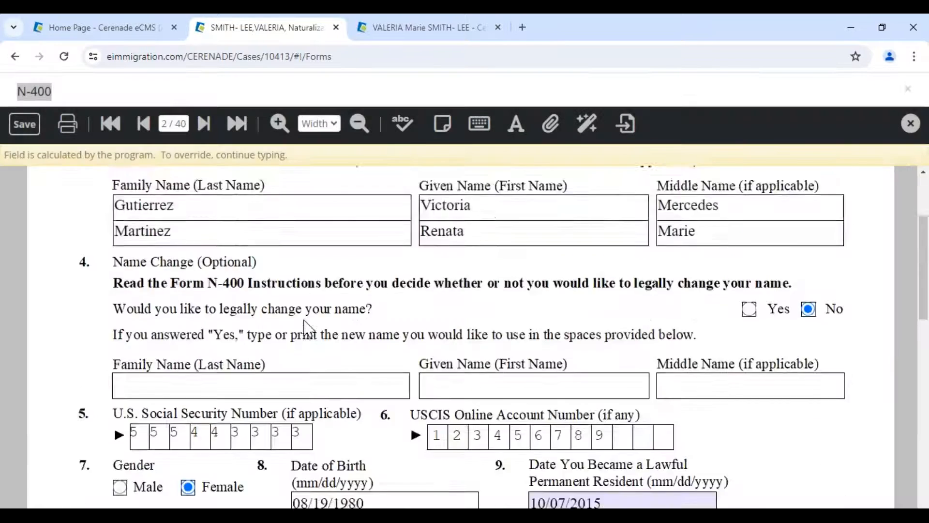
{"action": "left_click_drag", "start_coordinate": [395, 371], "coordinate": [283, 368]}
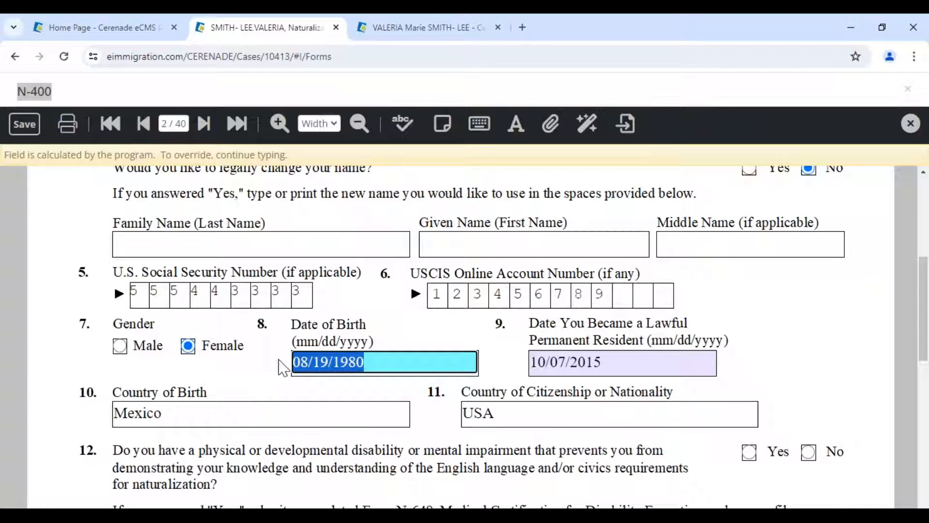
{"action": "left_click", "coordinate": [277, 373]}
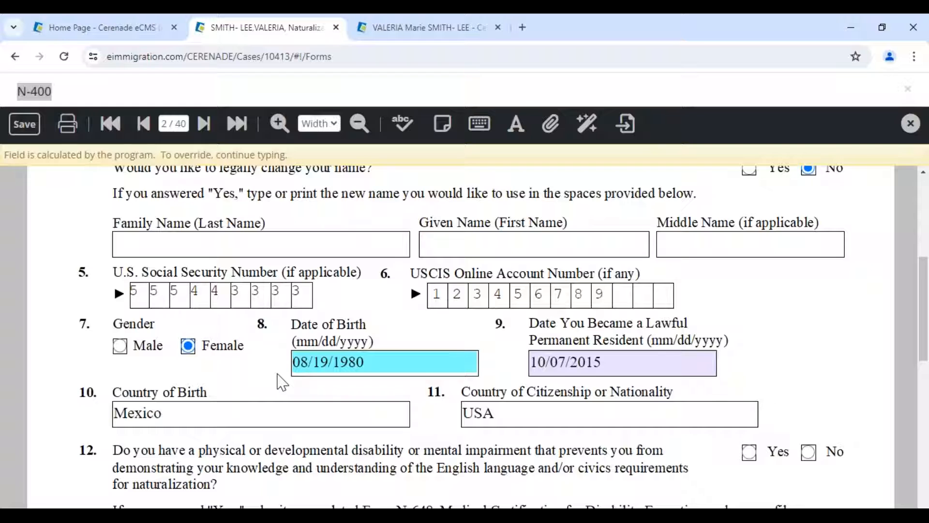
{"action": "left_click", "coordinate": [30, 128]}
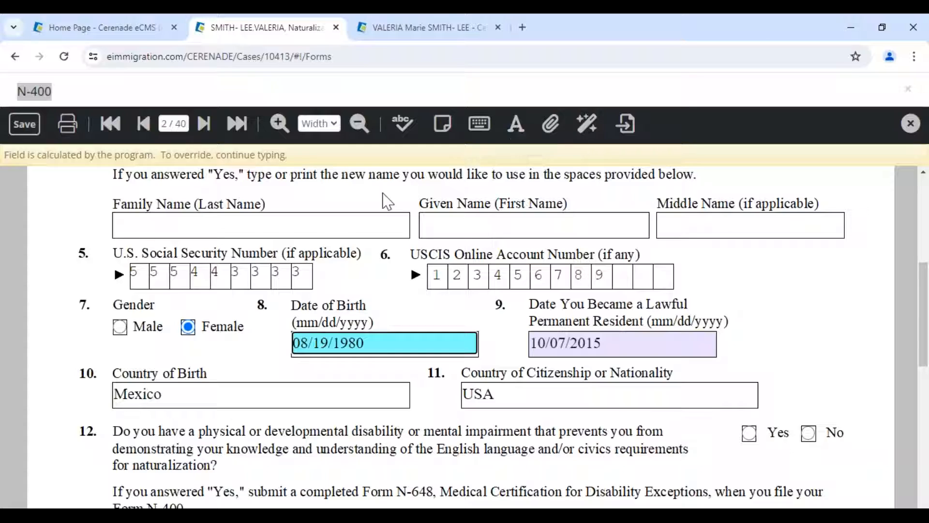
{"action": "scroll", "coordinate": [318, 289], "scroll_direction": "down", "scroll_amount": 10}
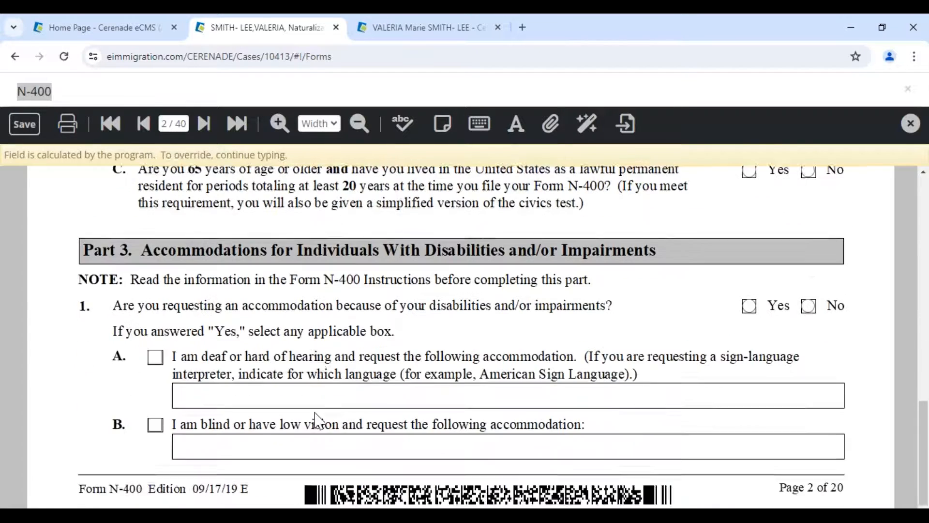
{"action": "scroll", "coordinate": [368, 250], "scroll_direction": "up", "scroll_amount": 15}
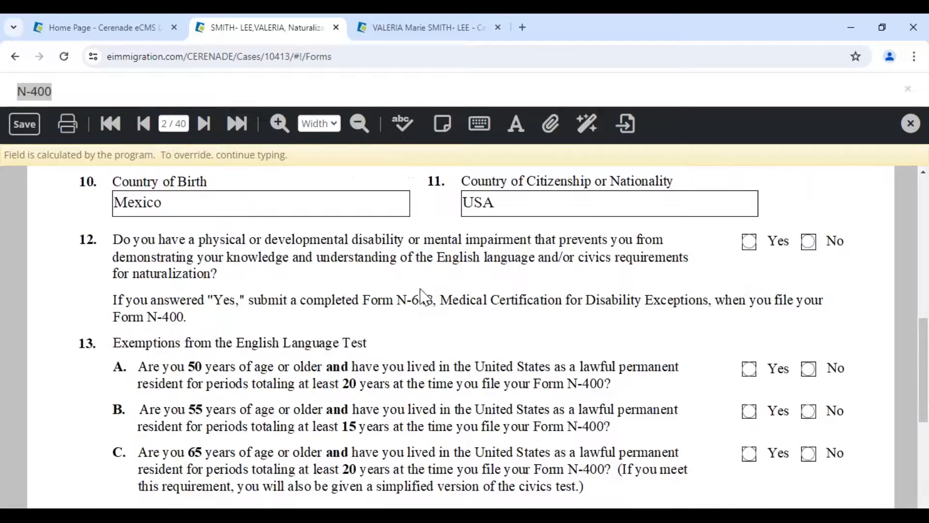
{"action": "scroll", "coordinate": [422, 296], "scroll_direction": "down", "scroll_amount": 3}
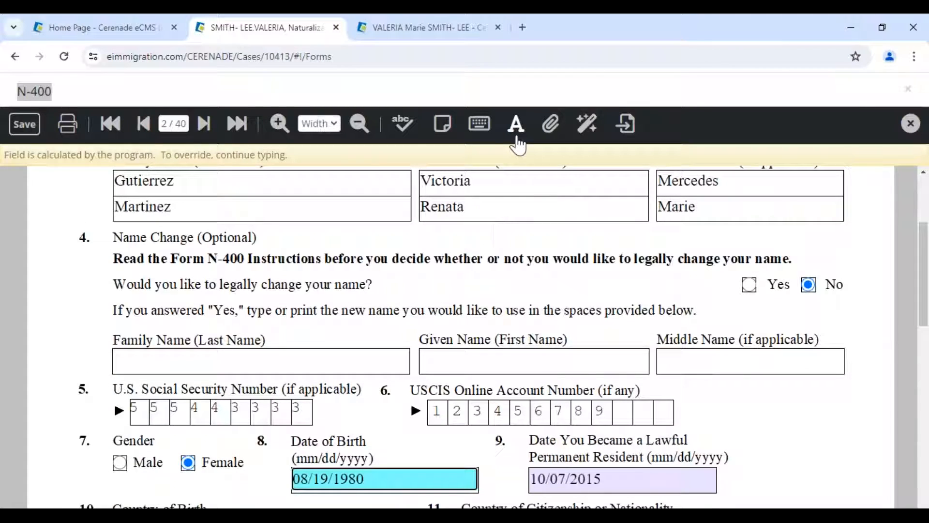
- Use Form Data Edit to replace every blank N-400 field with N/A
{"action": "left_click", "coordinate": [585, 127]}
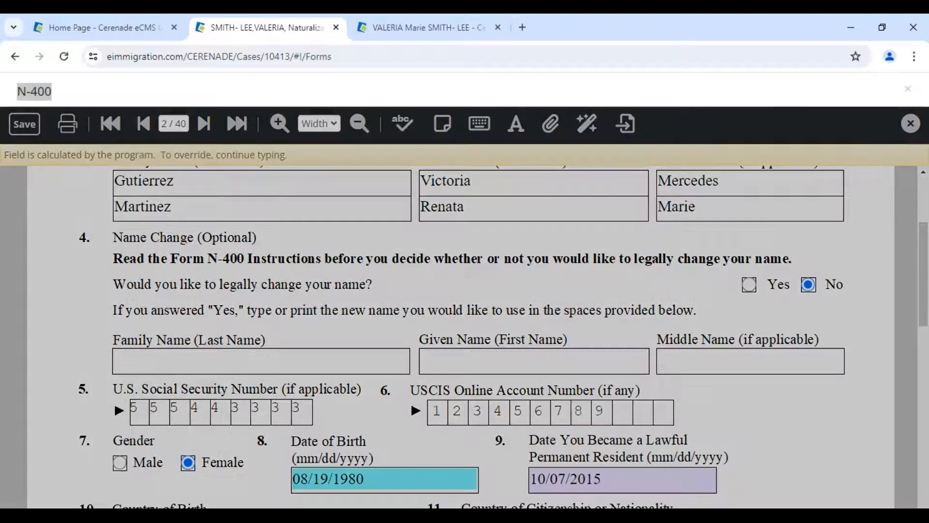
{"action": "left_click", "coordinate": [535, 234]}
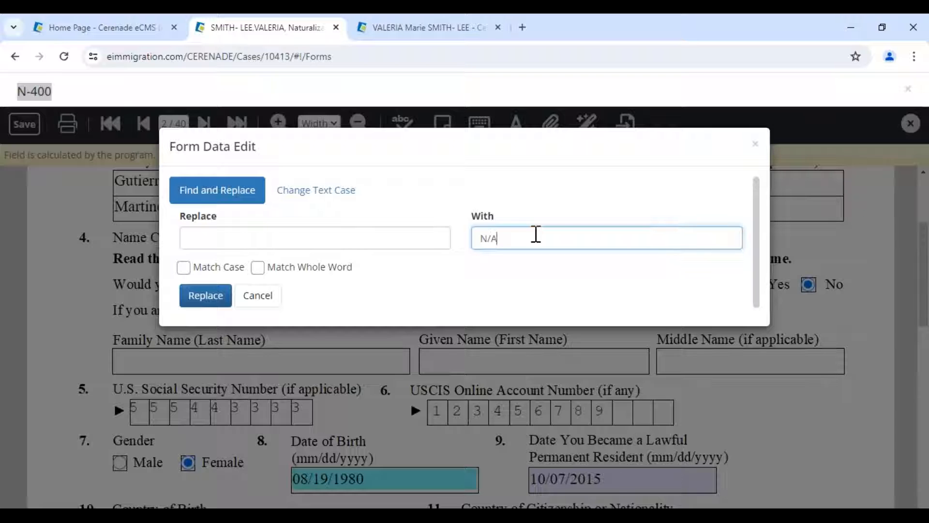
{"action": "left_click", "coordinate": [215, 300]}
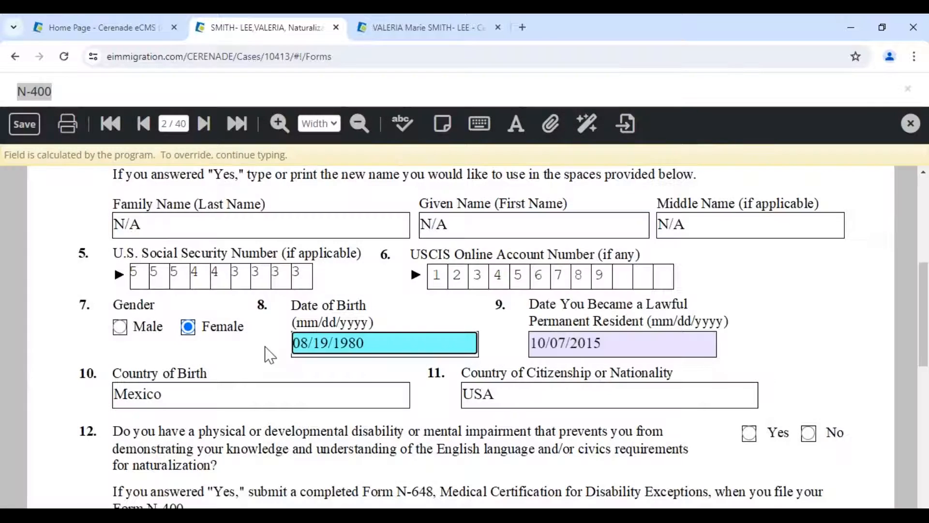
- Verify Family, Given and Middle Name now show N/A, and save the form to the server
{"action": "scroll", "coordinate": [247, 377], "scroll_direction": "down", "scroll_amount": 5}
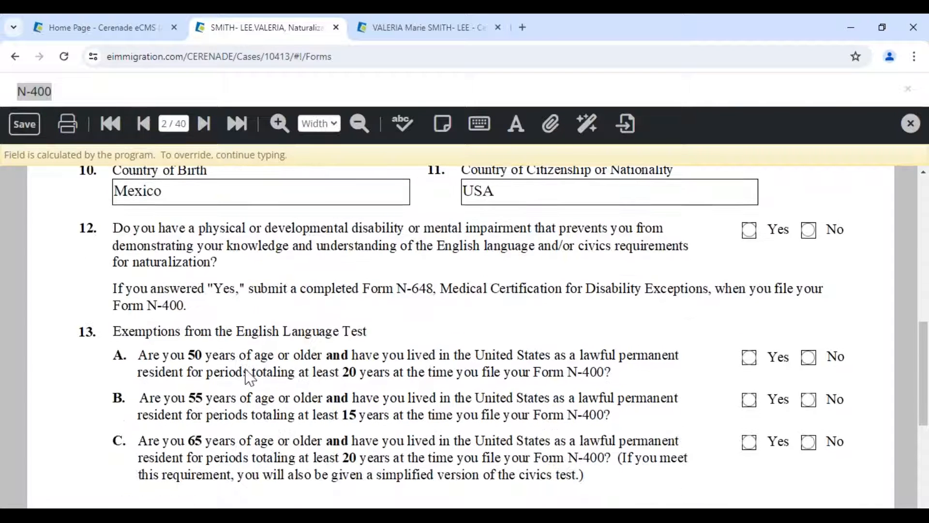
{"action": "scroll", "coordinate": [249, 378], "scroll_direction": "up", "scroll_amount": 7}
{"action": "left_click", "coordinate": [225, 292]}
{"action": "left_click", "coordinate": [477, 273]}
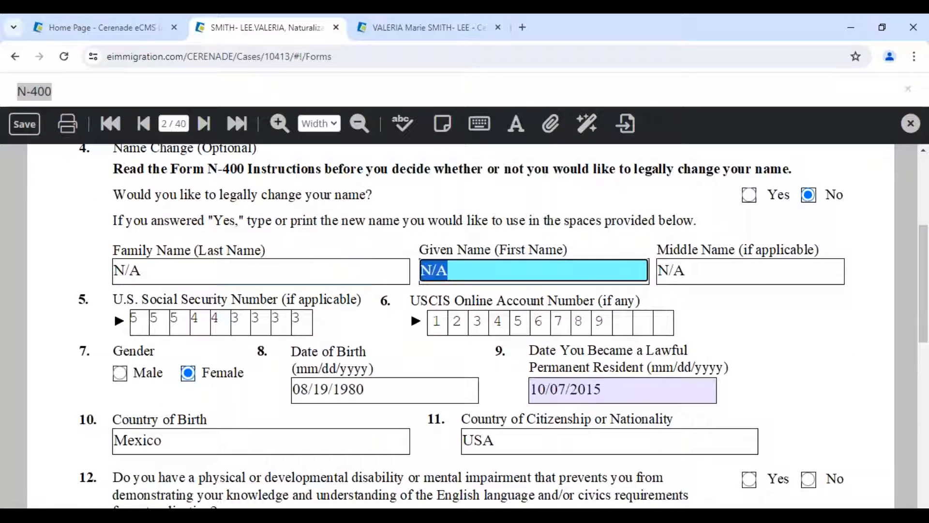
{"action": "left_click", "coordinate": [757, 276]}
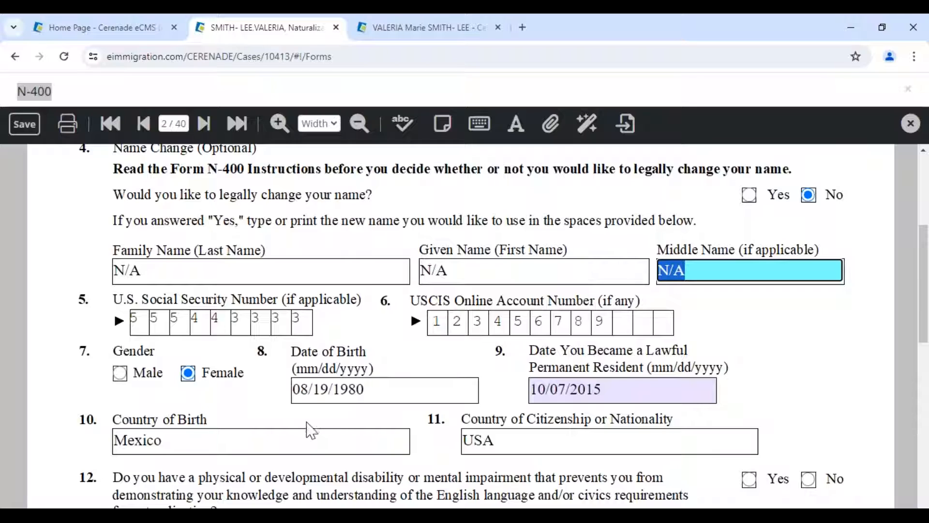
{"action": "scroll", "coordinate": [304, 428], "scroll_direction": "down", "scroll_amount": 3}
{"action": "scroll", "coordinate": [303, 428], "scroll_direction": "down", "scroll_amount": 6}
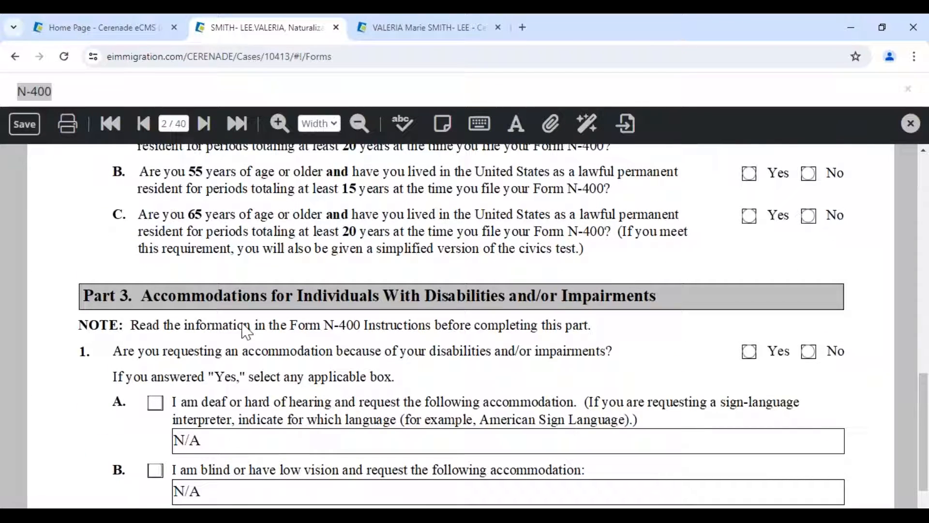
{"action": "left_click", "coordinate": [30, 120]}
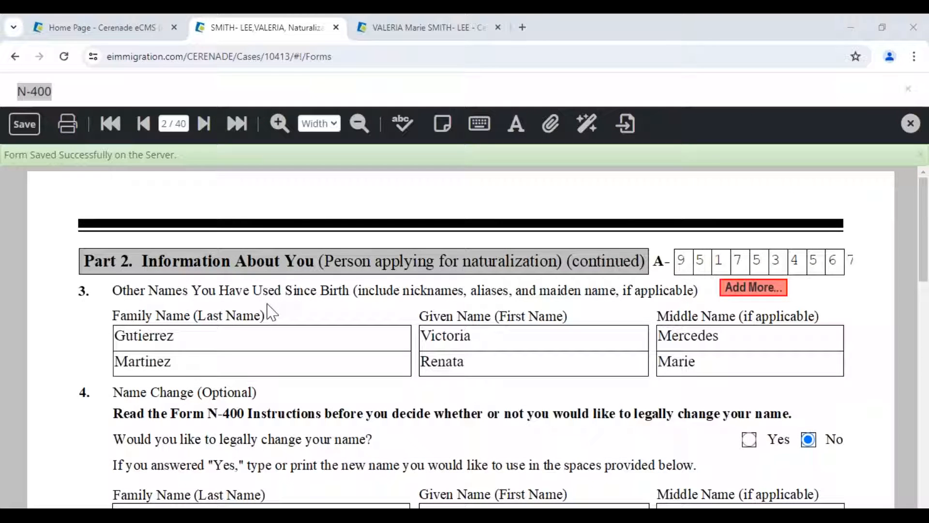
- On the last-page attachment, exclude the last previous address from the additional entries
{"action": "left_click", "coordinate": [237, 124]}
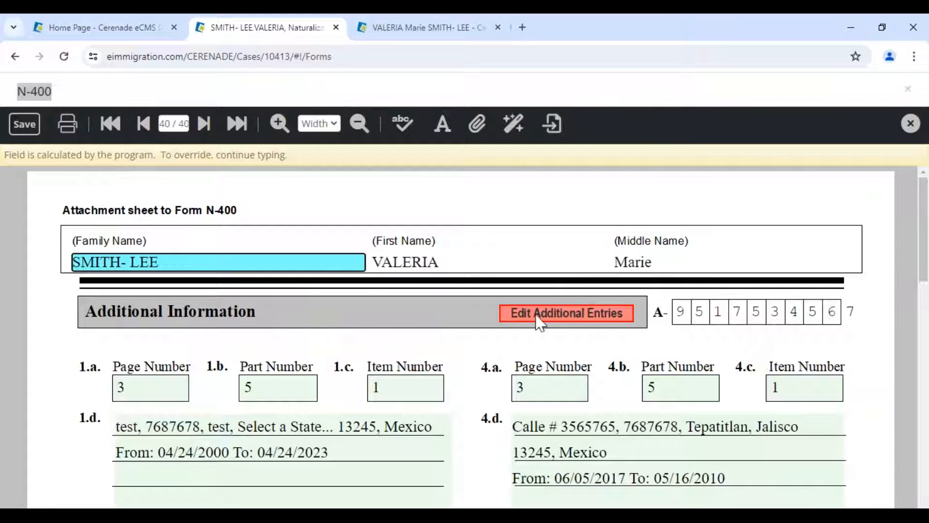
{"action": "left_click", "coordinate": [559, 314]}
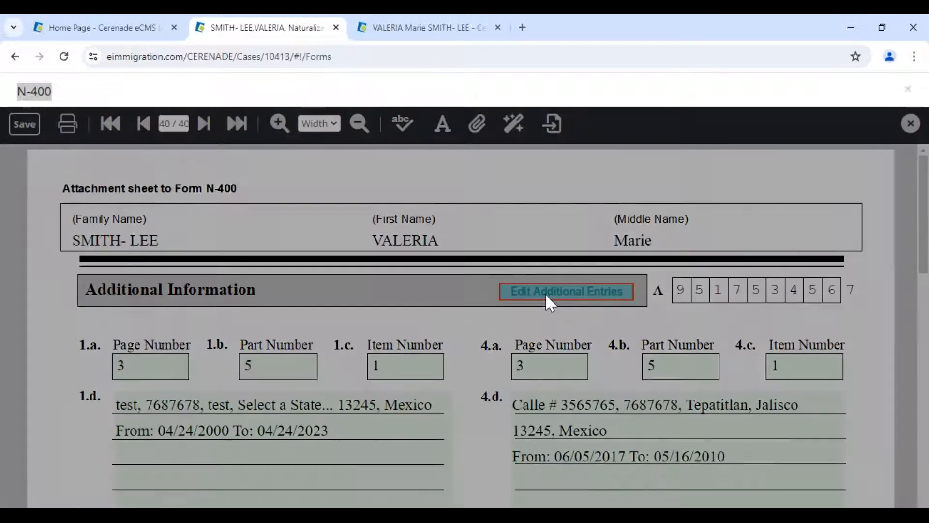
{"action": "left_click", "coordinate": [550, 301]}
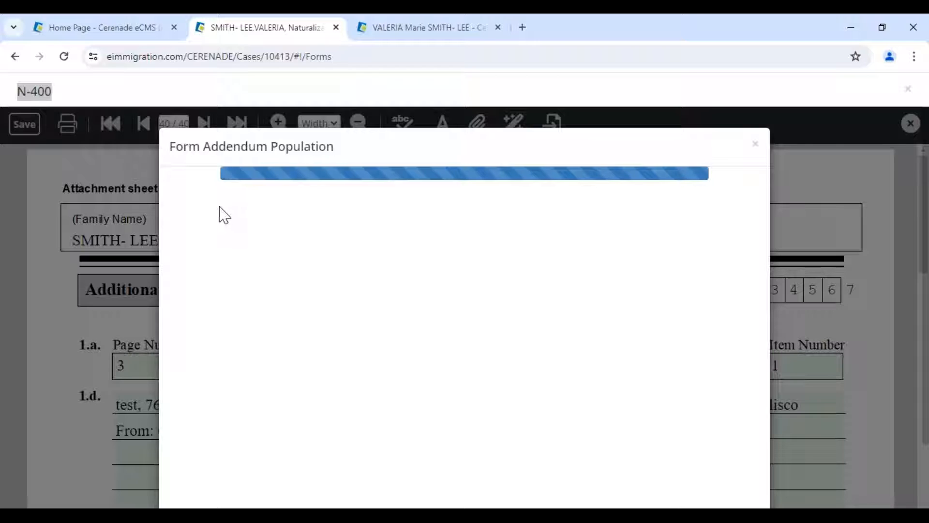
{"action": "scroll", "coordinate": [220, 329], "scroll_direction": "down", "scroll_amount": 2}
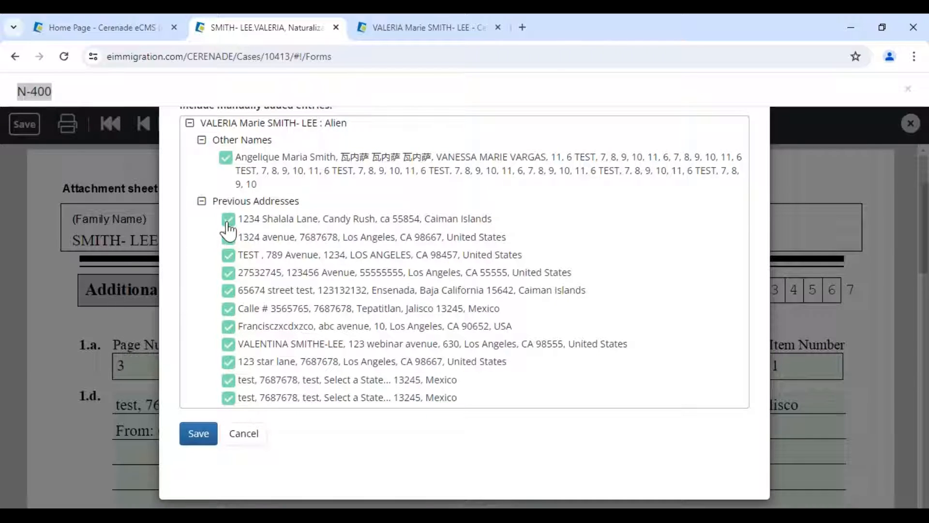
{"action": "left_click", "coordinate": [228, 398]}
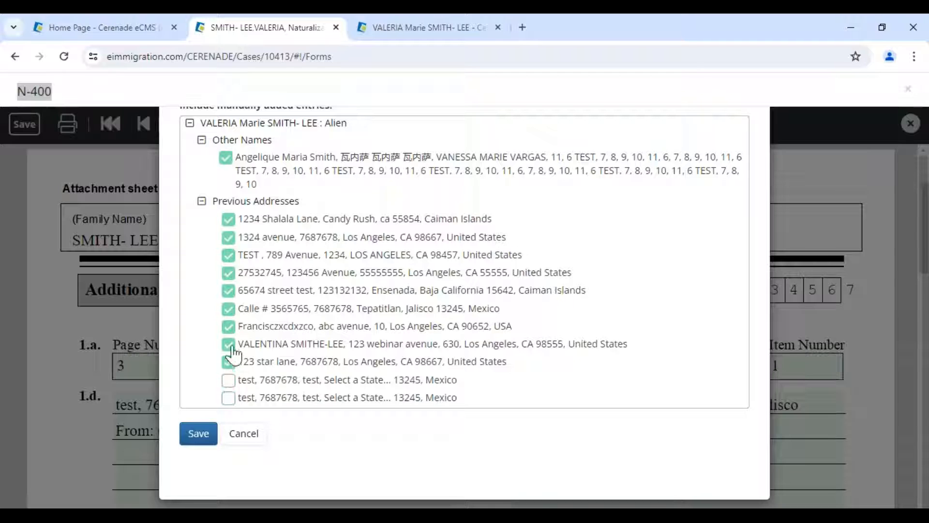
{"action": "left_click", "coordinate": [196, 433]}
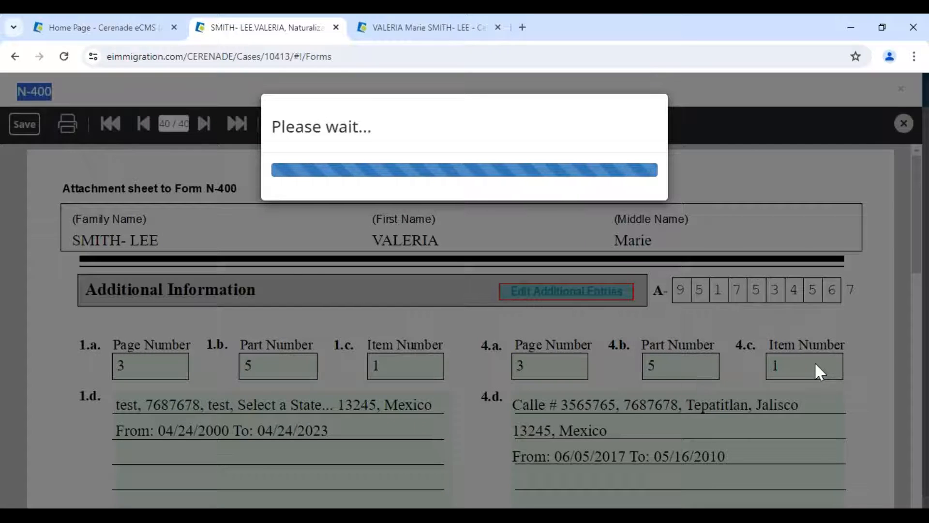
- Save the attachment sheet to the server and close the N-400
{"action": "scroll", "coordinate": [797, 361], "scroll_direction": "down", "scroll_amount": 12}
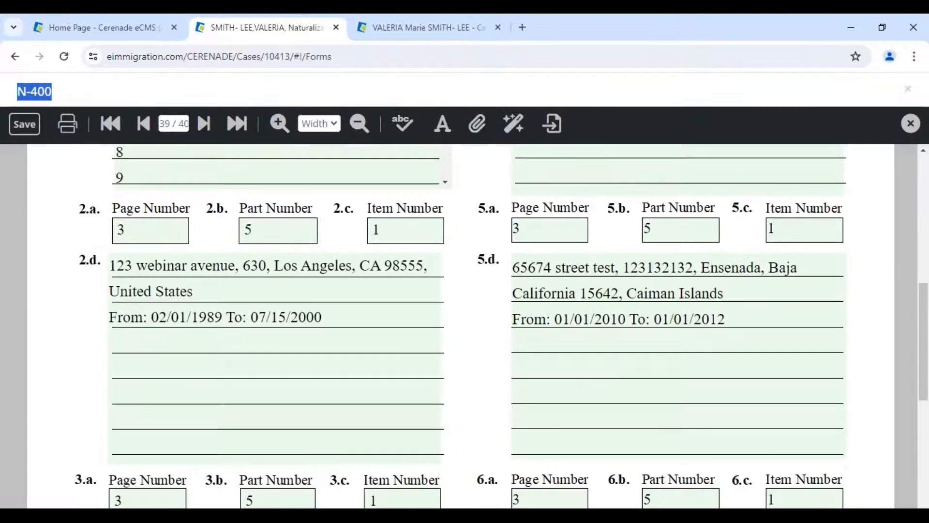
{"action": "left_click", "coordinate": [13, 130]}
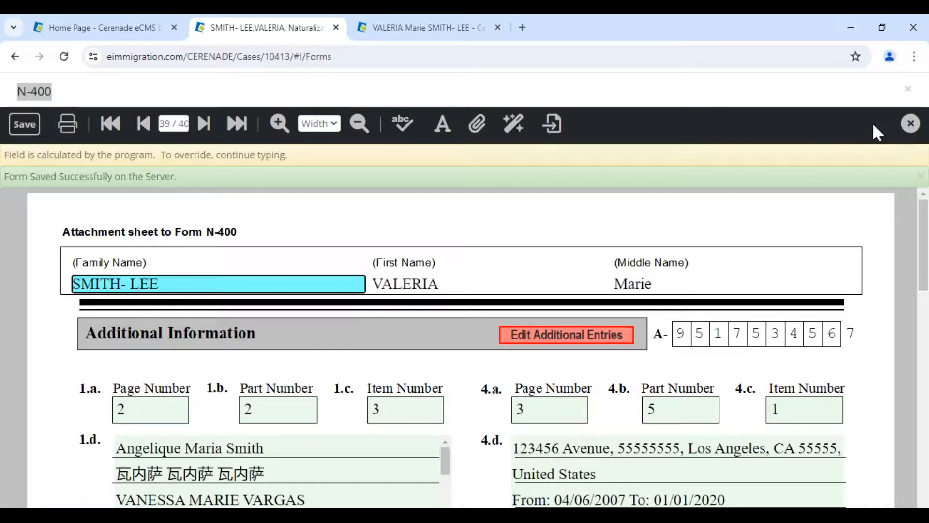
{"action": "left_click", "coordinate": [910, 124]}
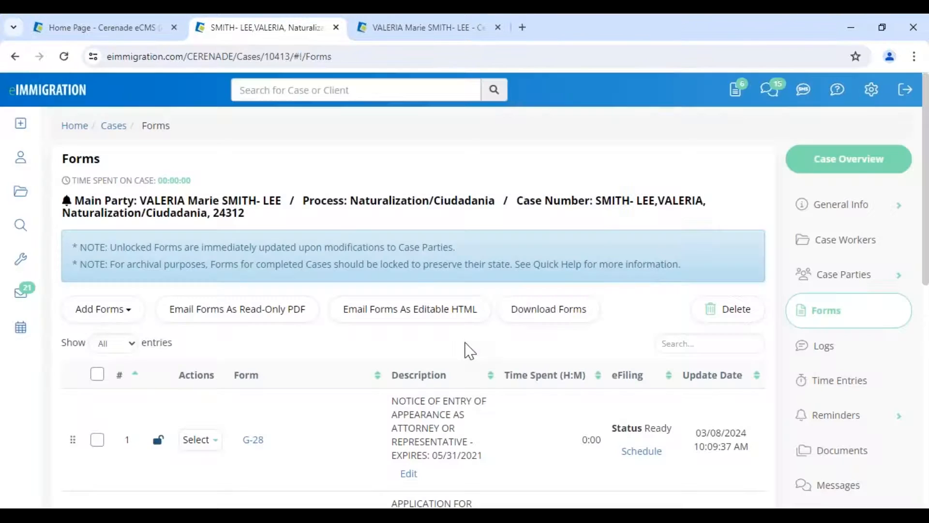
- Transfer the row 2 N-400's data into the associated N-400 INTAKE FORM WIZARD
{"action": "scroll", "coordinate": [402, 356], "scroll_direction": "down", "scroll_amount": 5}
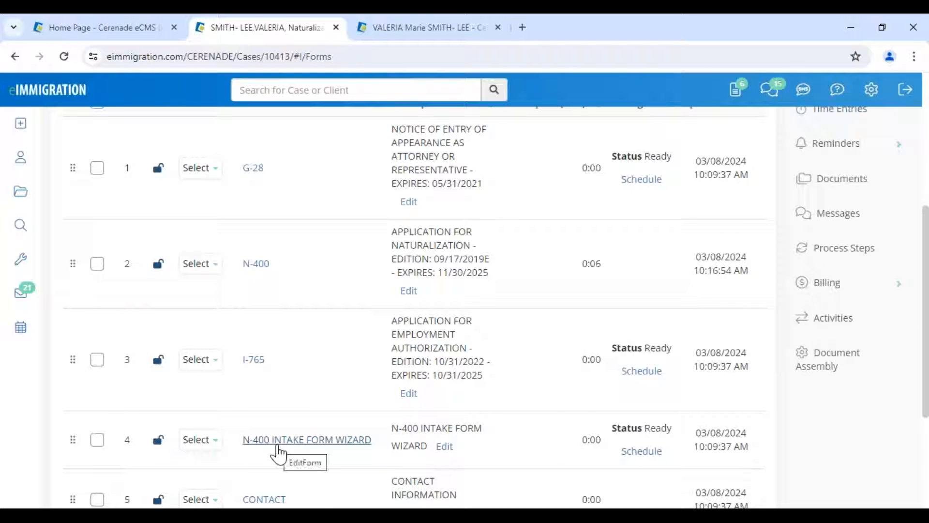
{"action": "left_click", "coordinate": [205, 266]}
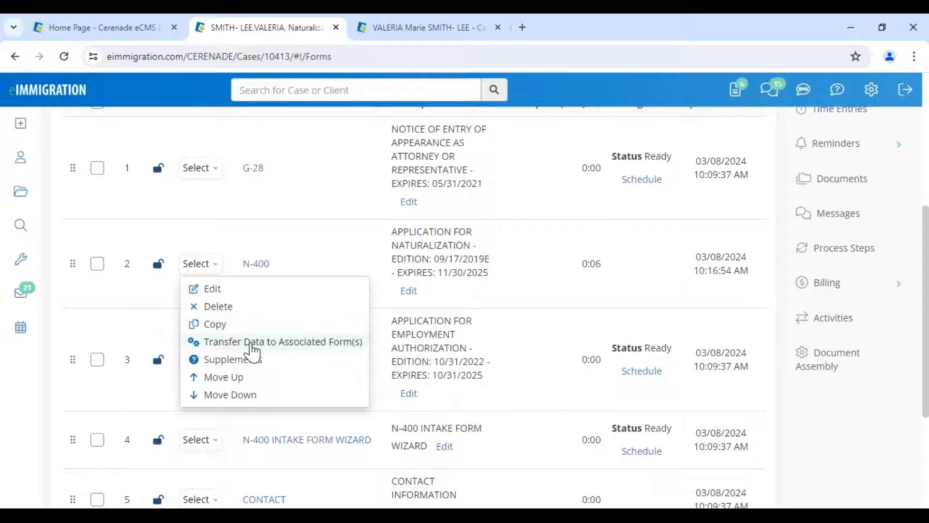
{"action": "left_click", "coordinate": [326, 344]}
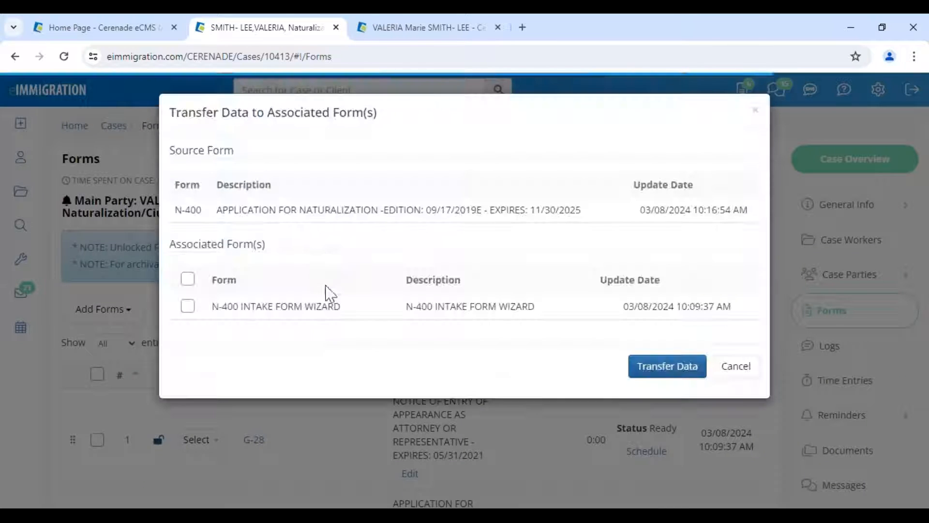
{"action": "left_click_drag", "start_coordinate": [173, 219], "coordinate": [213, 217]}
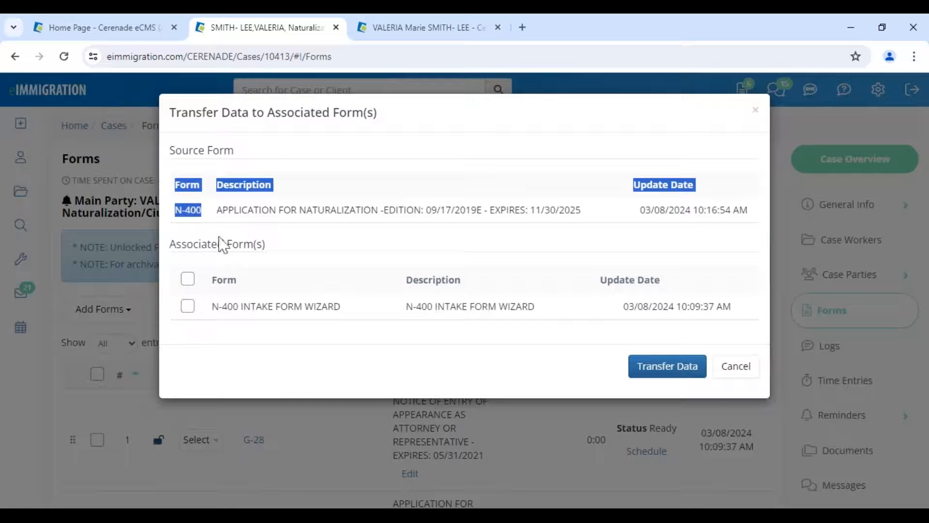
{"action": "left_click_drag", "start_coordinate": [222, 306], "coordinate": [357, 307]}
{"action": "left_click", "coordinate": [644, 362]}
{"action": "scroll", "coordinate": [372, 367], "scroll_direction": "down", "scroll_amount": 5}
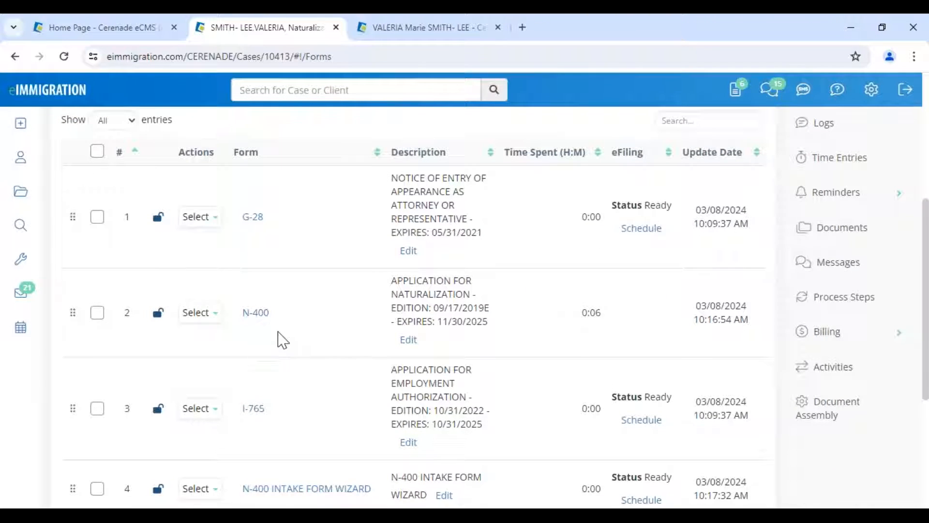
{"action": "scroll", "coordinate": [283, 340], "scroll_direction": "down", "scroll_amount": 4}
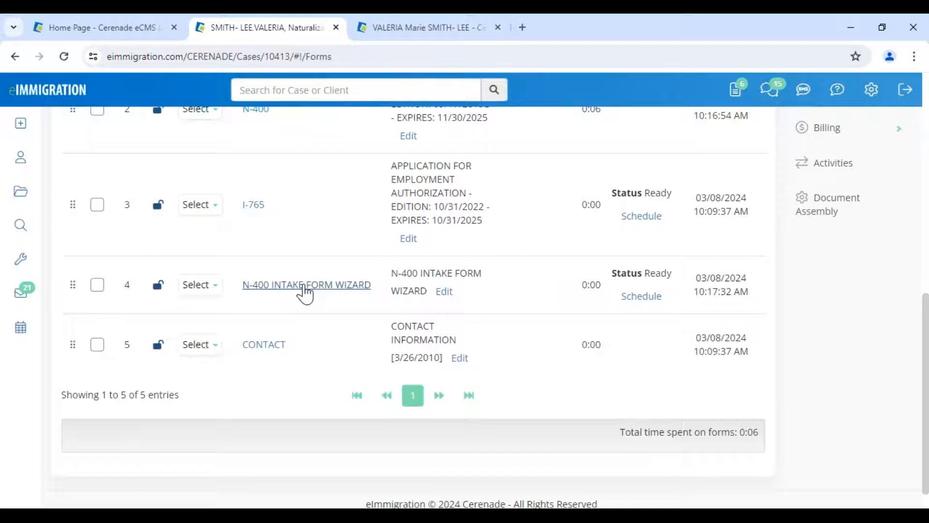
- Start the N-400 INTAKE FORM WIZARD and choose the five-year permanent-resident eligibility
{"action": "left_click", "coordinate": [304, 286]}
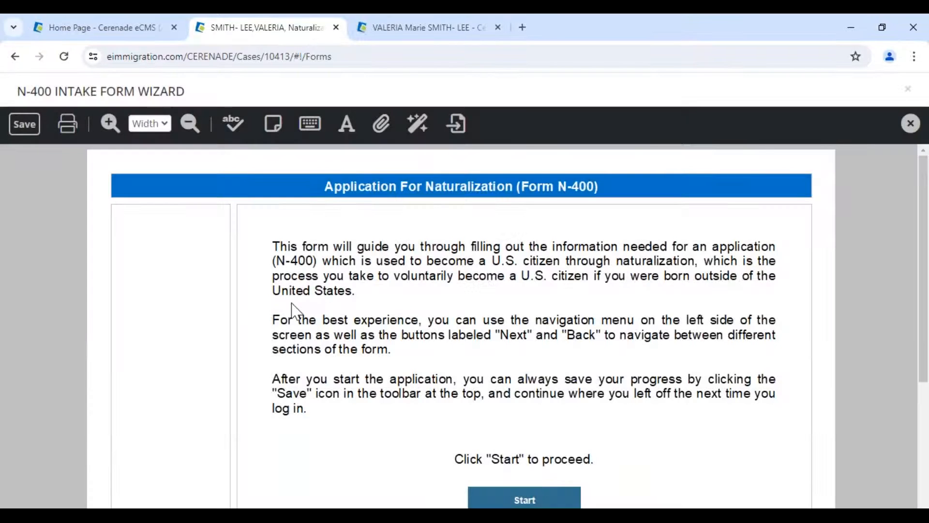
{"action": "scroll", "coordinate": [479, 412], "scroll_direction": "down", "scroll_amount": 3}
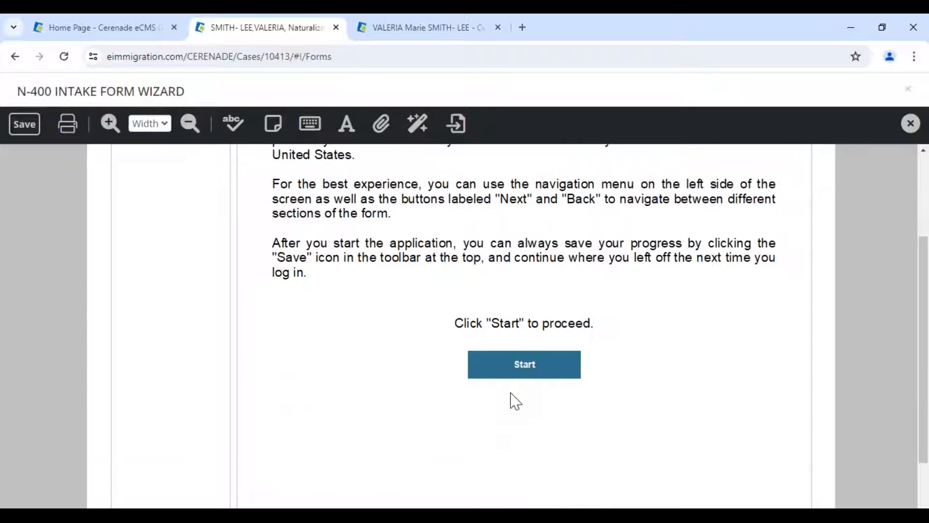
{"action": "left_click", "coordinate": [529, 366]}
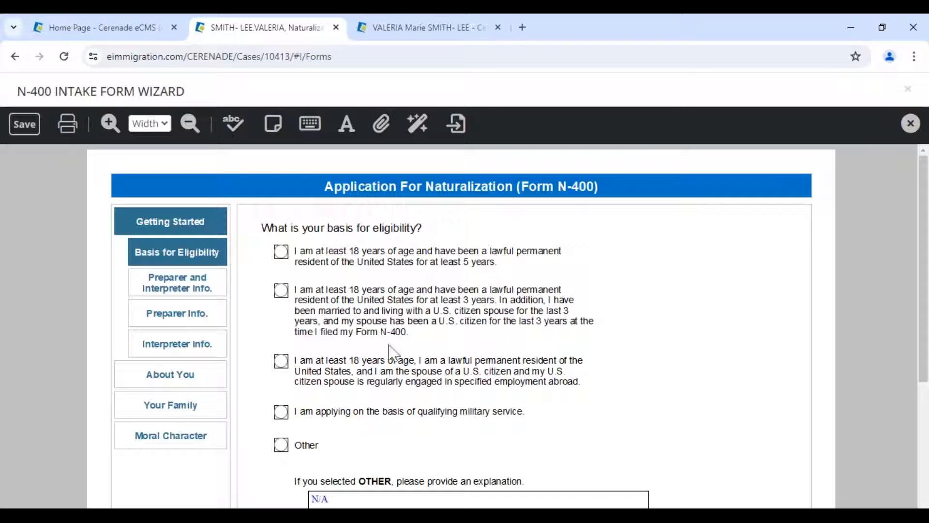
{"action": "left_click", "coordinate": [281, 252]}
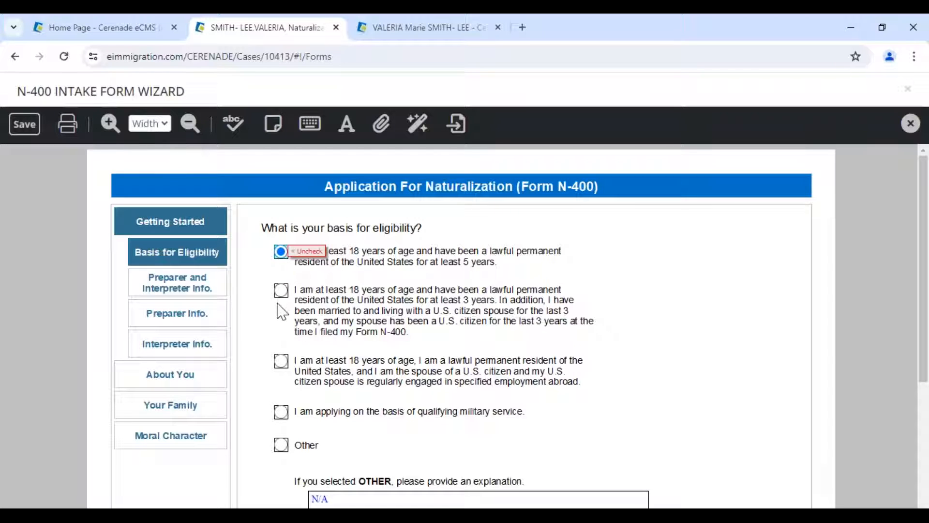
{"action": "left_click", "coordinate": [281, 291]}
{"action": "left_click", "coordinate": [282, 252]}
{"action": "scroll", "coordinate": [414, 406], "scroll_direction": "down", "scroll_amount": 3}
{"action": "scroll", "coordinate": [450, 389], "scroll_direction": "down", "scroll_amount": 2}
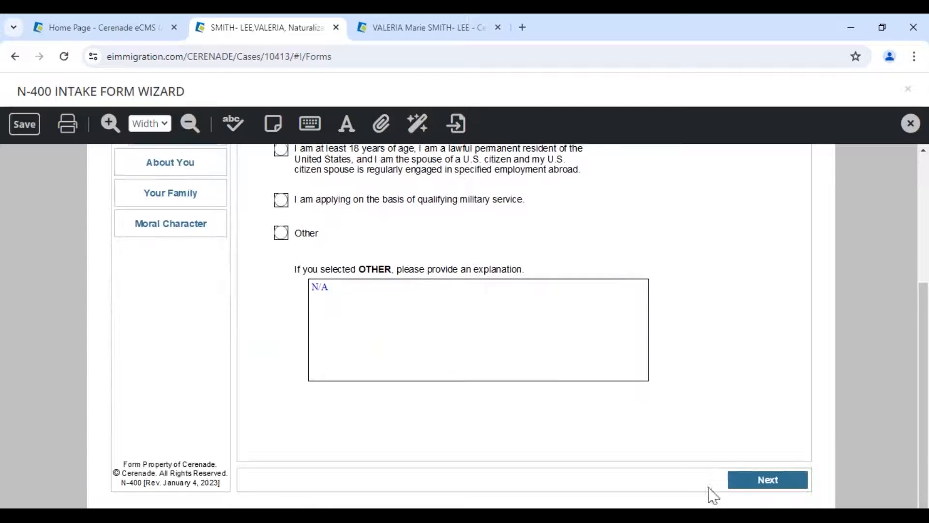
{"action": "left_click", "coordinate": [767, 481]}
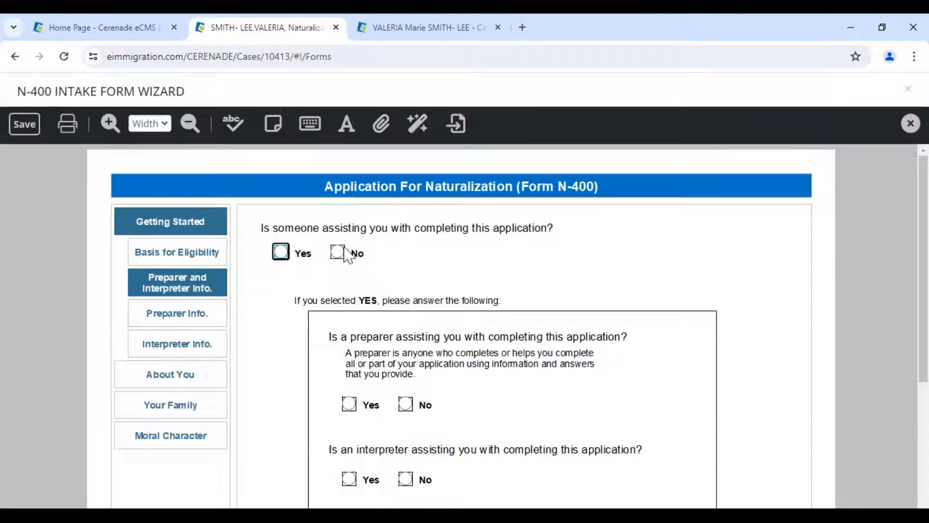
- Answer No to receiving help, having a preparer, and having an interpreter
{"action": "left_click", "coordinate": [338, 252]}
{"action": "left_click", "coordinate": [406, 404]}
{"action": "left_click", "coordinate": [405, 479]}
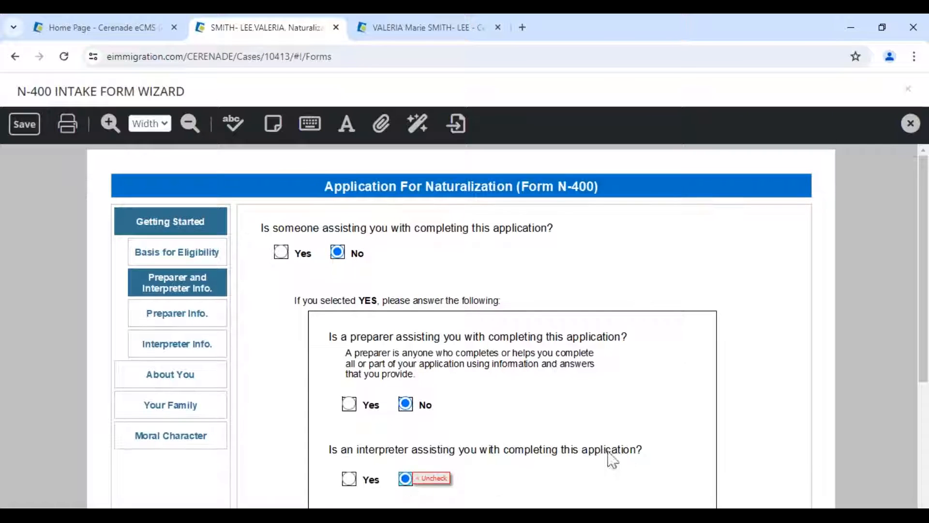
{"action": "scroll", "coordinate": [609, 460], "scroll_direction": "down", "scroll_amount": 4}
{"action": "left_click", "coordinate": [733, 484]}
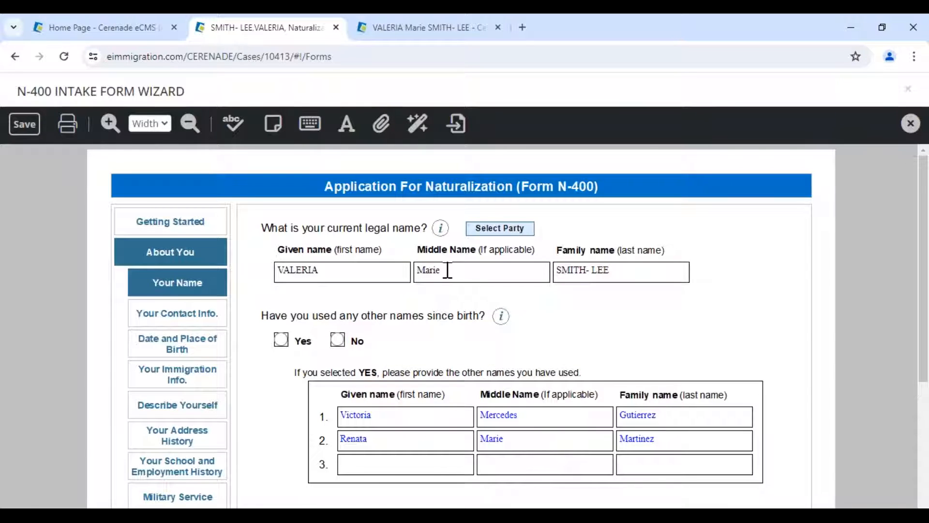
- Review the prefilled middle and family names, then go to Date and Place of Birth
{"action": "left_click", "coordinate": [448, 270]}
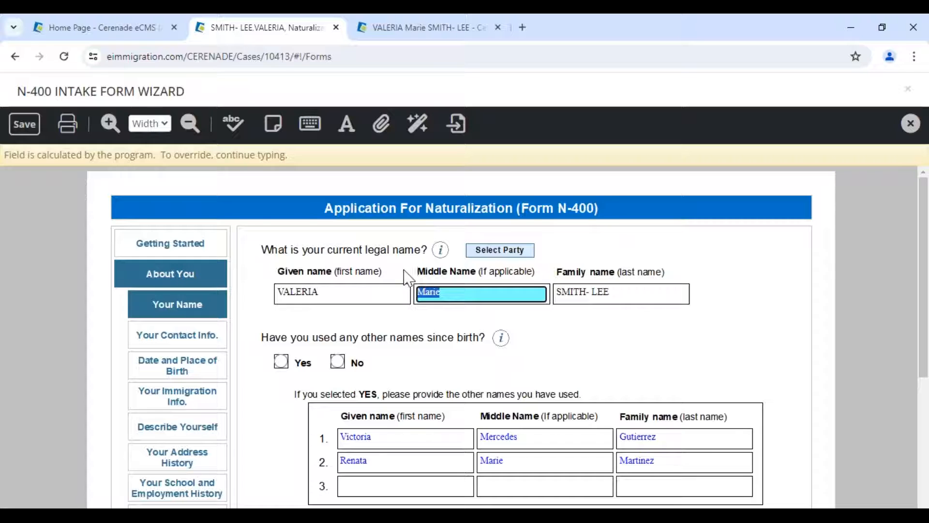
{"action": "left_click", "coordinate": [646, 297]}
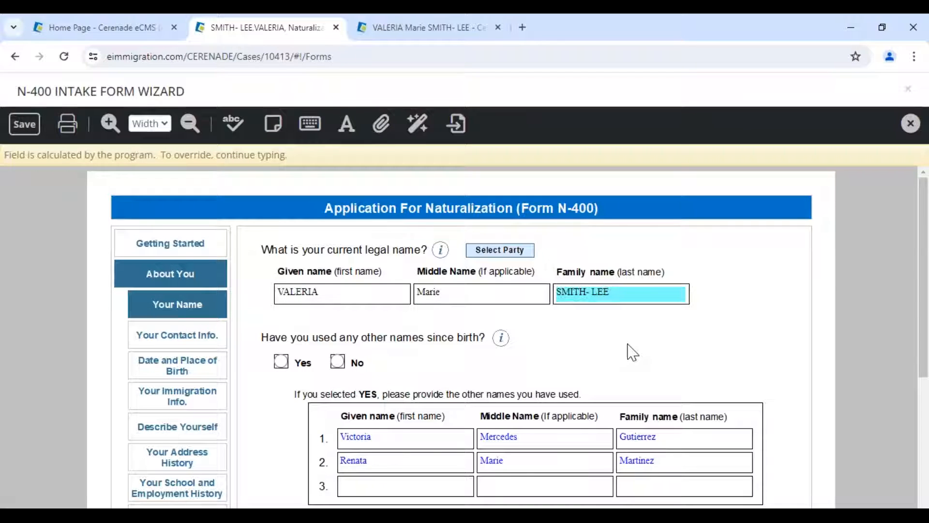
{"action": "scroll", "coordinate": [632, 353], "scroll_direction": "down", "scroll_amount": 3}
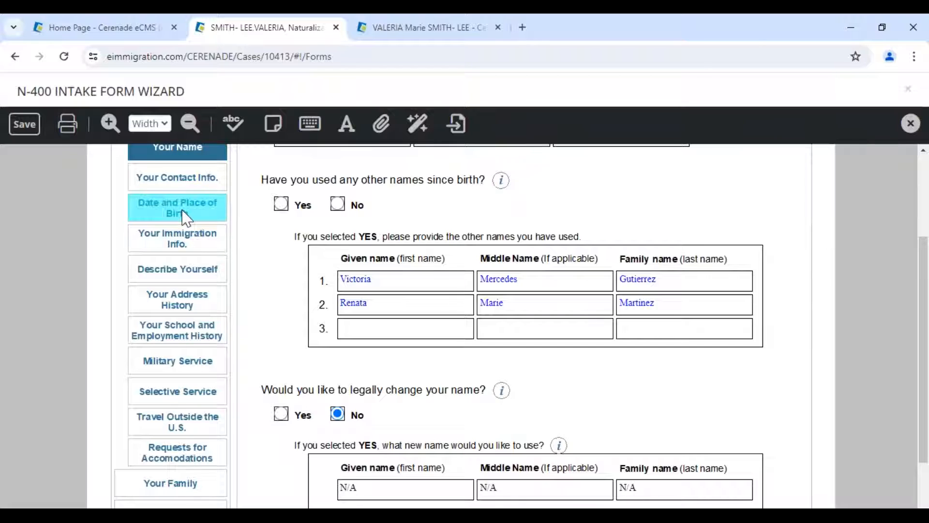
{"action": "left_click", "coordinate": [186, 218]}
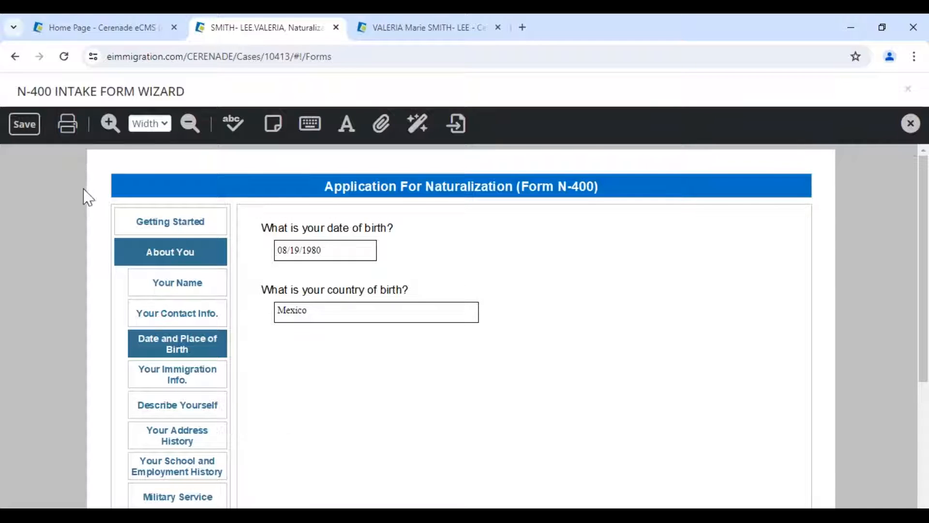
{"action": "left_click", "coordinate": [324, 256]}
{"action": "left_click", "coordinate": [407, 338]}
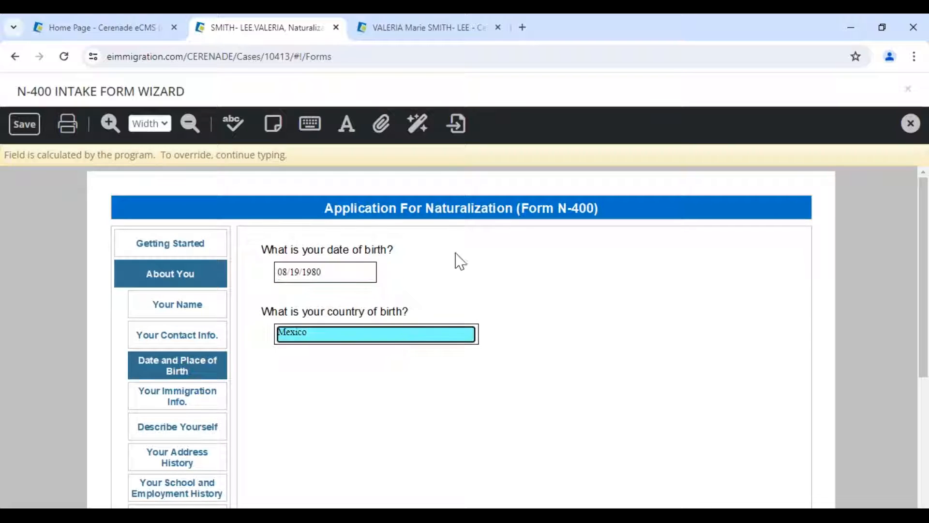
{"action": "left_click", "coordinate": [274, 124]}
{"action": "left_click_drag", "start_coordinate": [519, 238], "coordinate": [589, 317]}
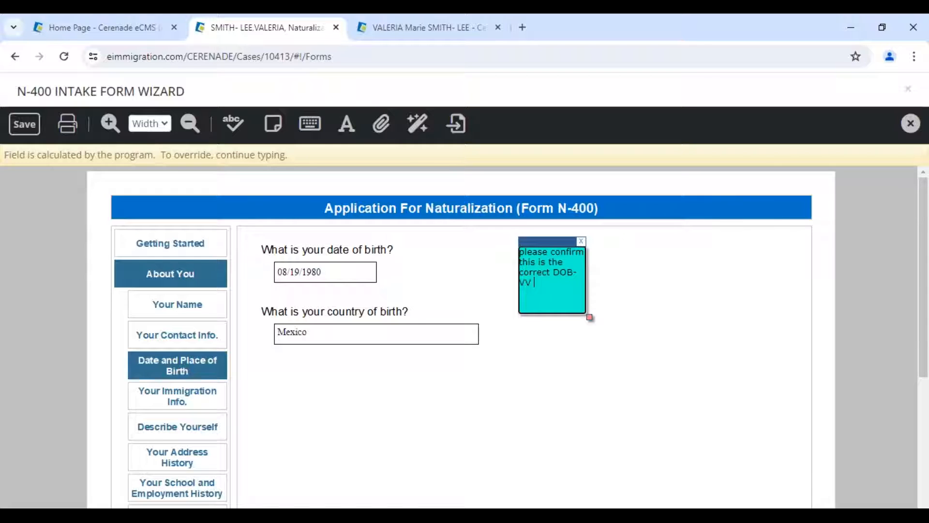
{"action": "left_click", "coordinate": [525, 250]}
{"action": "key", "text": "BackSpace"}
{"action": "type", "text": "P"}
- Reshape the note into a wide box beside the date, save, and return to Getting Started
{"action": "left_click_drag", "start_coordinate": [590, 317], "coordinate": [759, 292]}
{"action": "left_click_drag", "start_coordinate": [721, 239], "coordinate": [611, 247]}
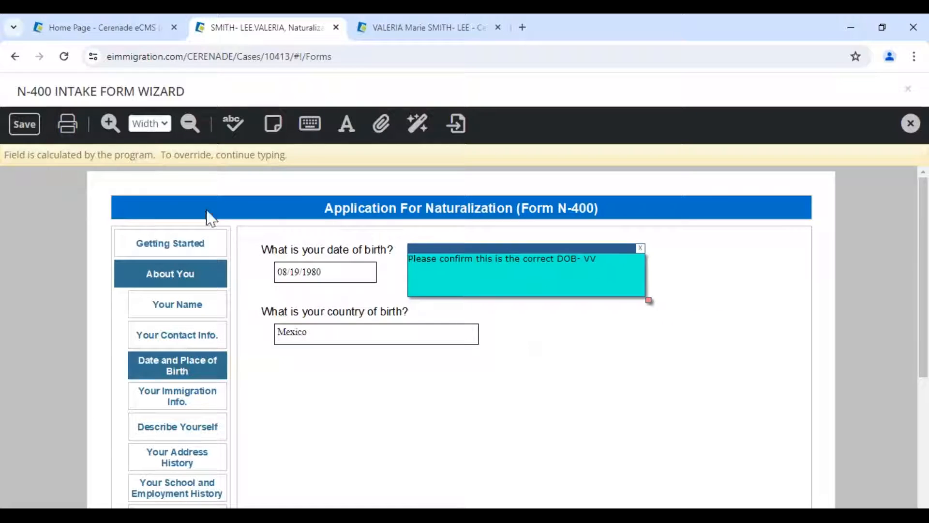
{"action": "left_click", "coordinate": [30, 129]}
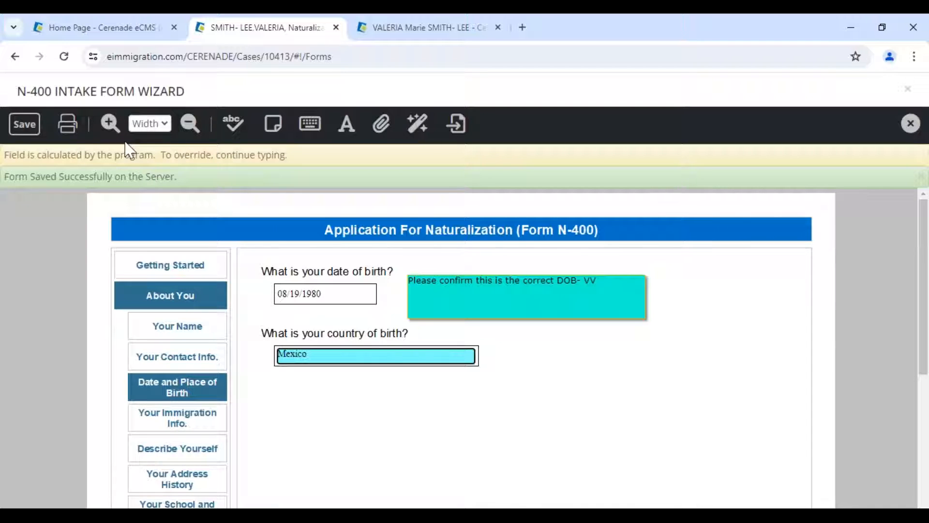
{"action": "left_click", "coordinate": [168, 267]}
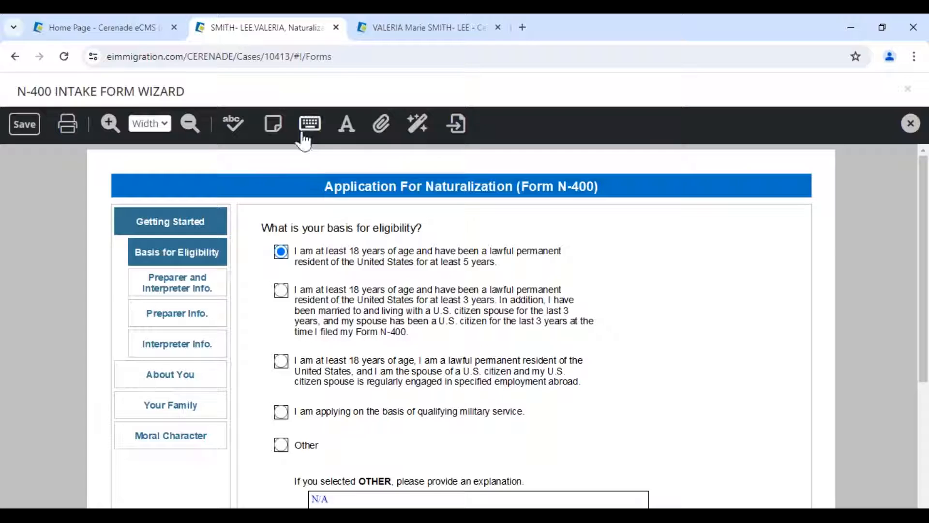
- Add a second, enlarged sticky note over the eligibility options, save the wizard, and close it
{"action": "left_click", "coordinate": [273, 124]}
{"action": "left_click", "coordinate": [178, 182]}
{"action": "left_click_drag", "start_coordinate": [248, 253], "coordinate": [737, 420]}
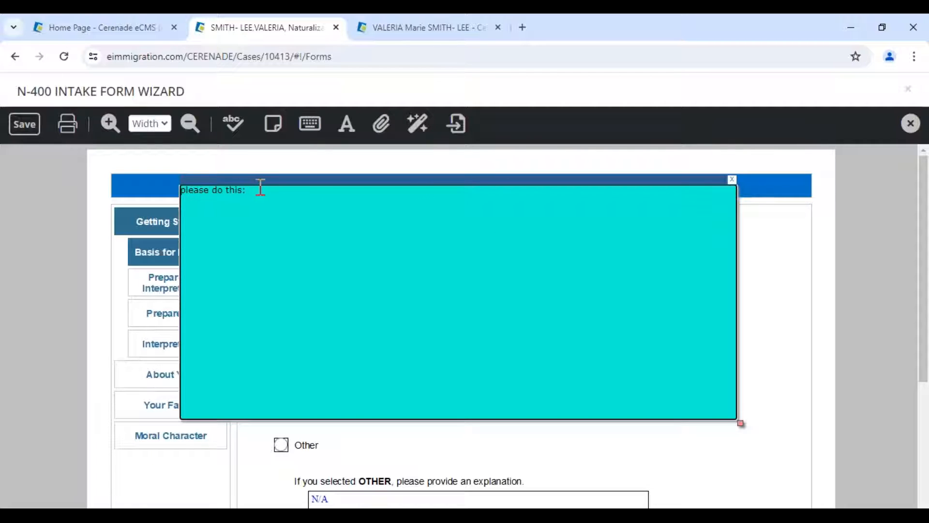
{"action": "left_click_drag", "start_coordinate": [238, 202], "coordinate": [208, 238]}
{"action": "left_click", "coordinate": [25, 125]}
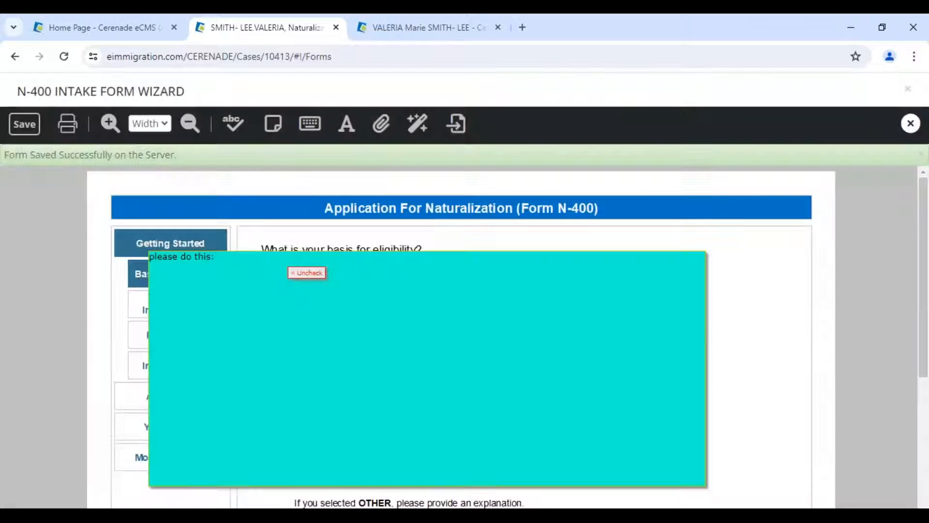
{"action": "left_click", "coordinate": [902, 122]}
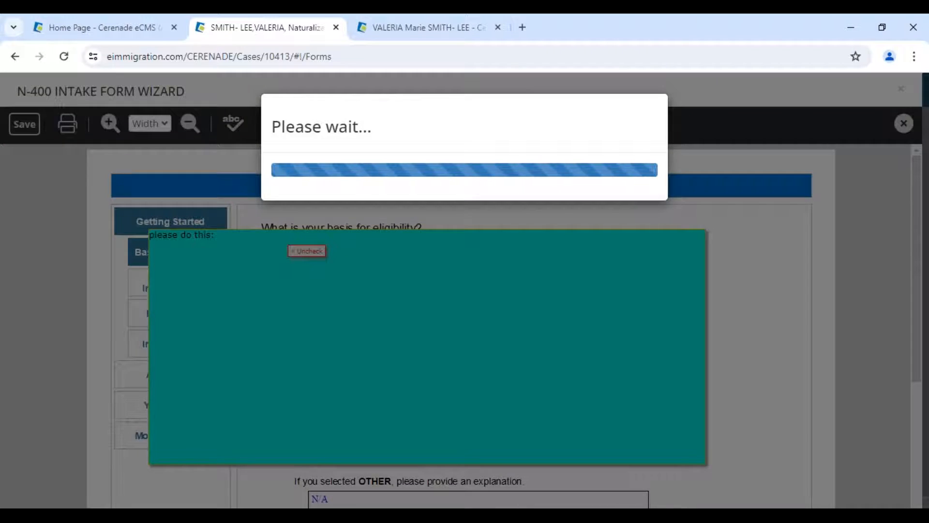
{"action": "scroll", "coordinate": [288, 369], "scroll_direction": "down", "scroll_amount": 8}
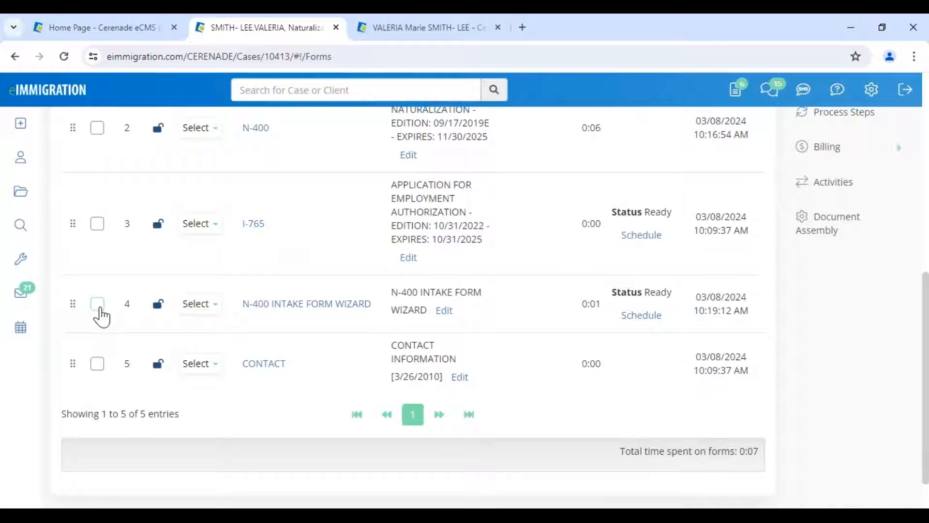
- Email row 4's N-400 INTAKE FORM WIZARD as editable HTML, subject PLEASE LOG INTO CLIENT PORTAL, to the client
{"action": "left_click", "coordinate": [98, 305]}
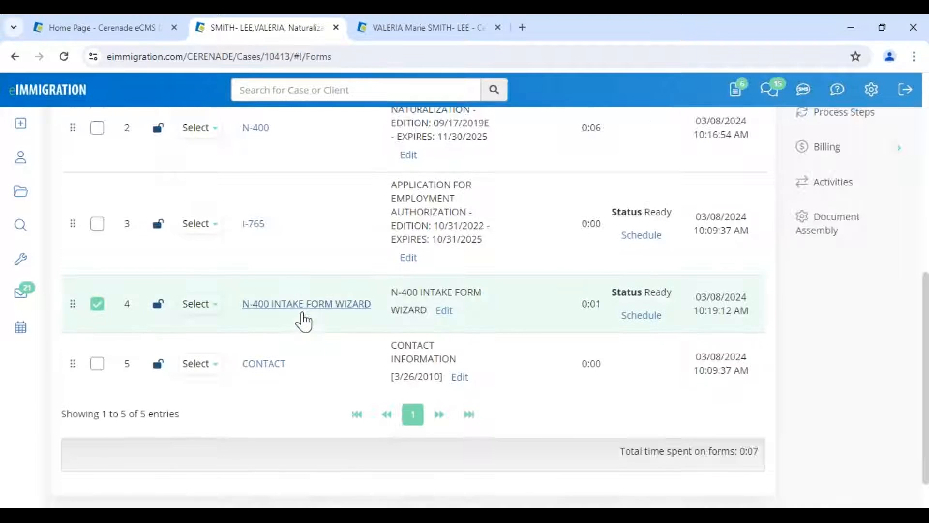
{"action": "scroll", "coordinate": [304, 322], "scroll_direction": "up", "scroll_amount": 7}
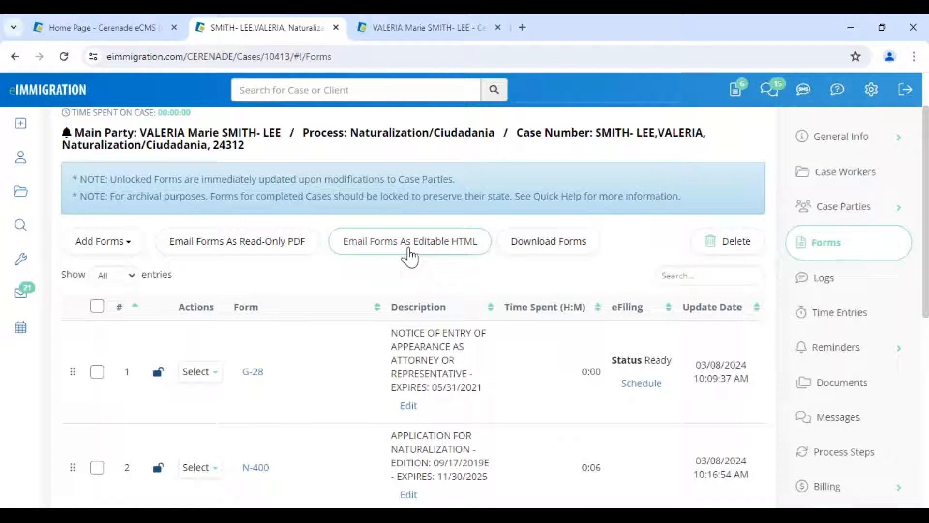
{"action": "left_click", "coordinate": [467, 257]}
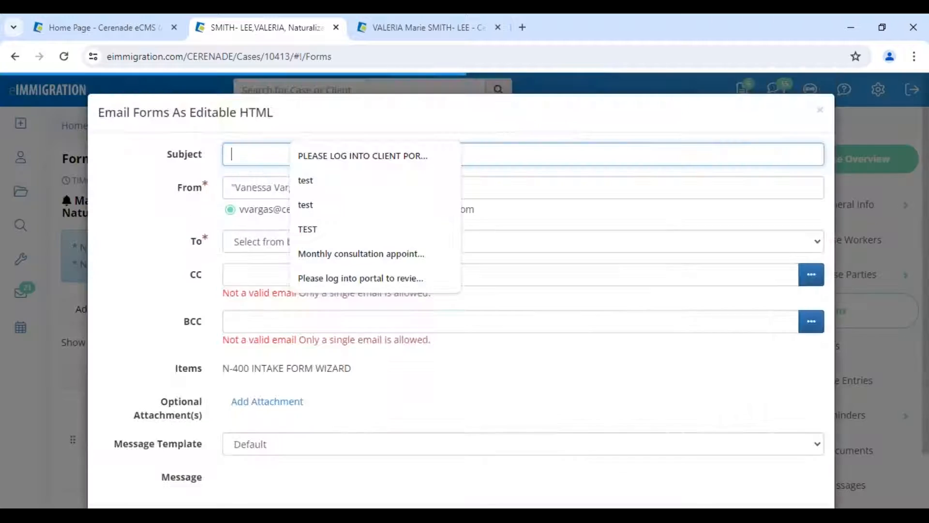
{"action": "left_click", "coordinate": [332, 159]}
{"action": "left_click", "coordinate": [296, 227]}
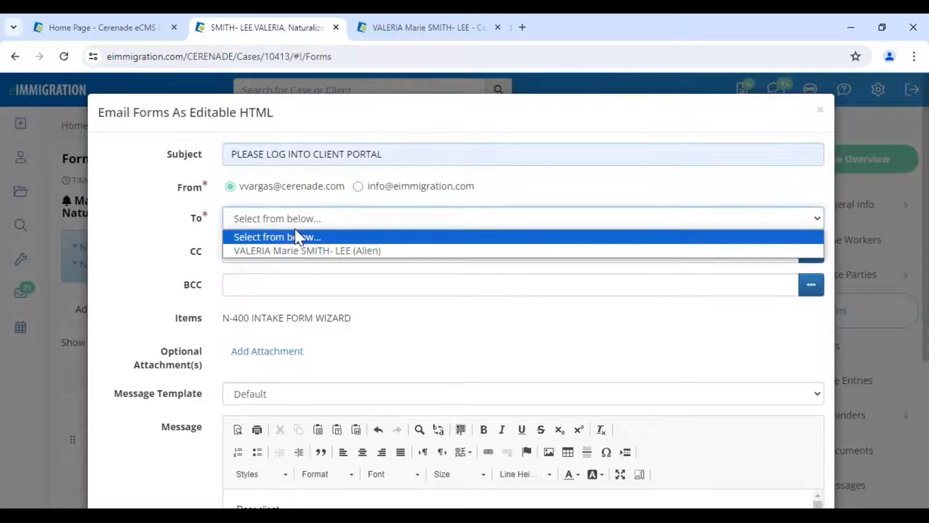
{"action": "left_click", "coordinate": [291, 257]}
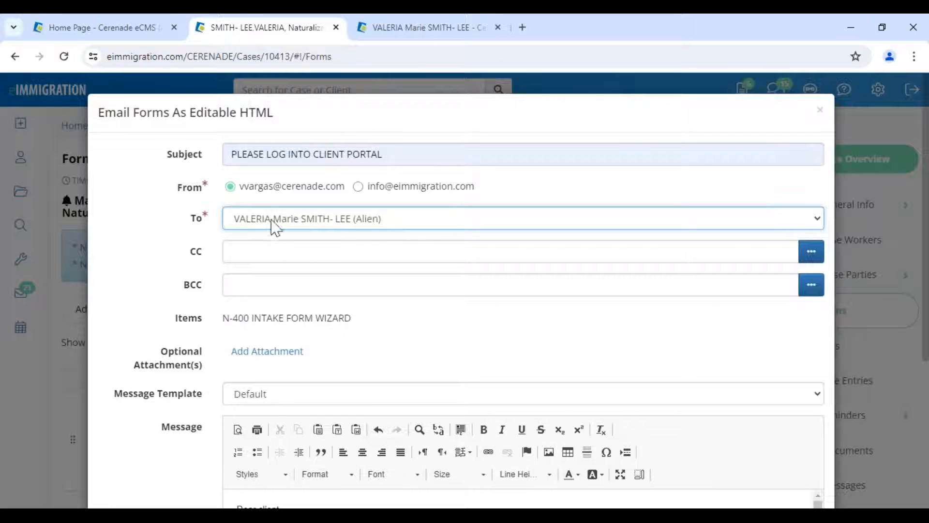
- Preview the Nuevo Cuestionario/Forma template, revert to Default, and send the email
{"action": "scroll", "coordinate": [361, 276], "scroll_direction": "down", "scroll_amount": 2}
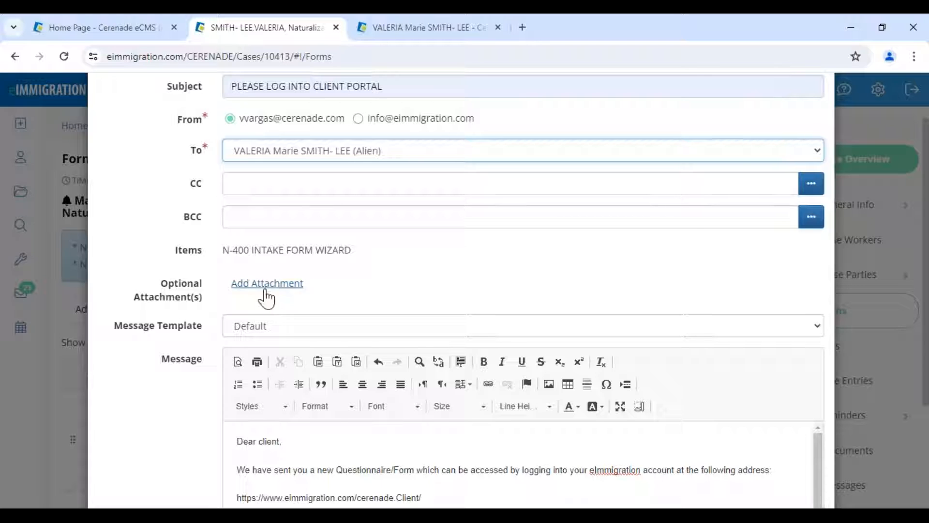
{"action": "left_click", "coordinate": [283, 332]}
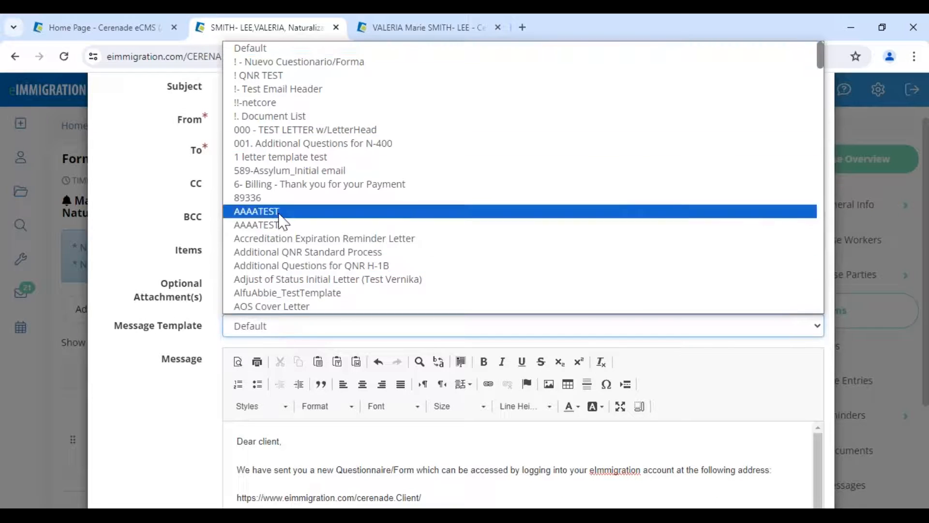
{"action": "left_click", "coordinate": [289, 62]}
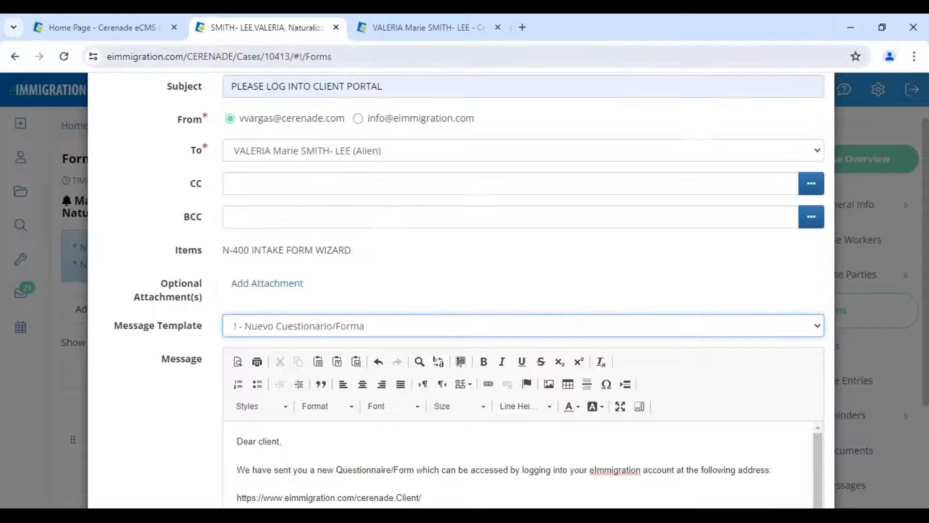
{"action": "scroll", "coordinate": [291, 426], "scroll_direction": "down", "scroll_amount": 1}
{"action": "scroll", "coordinate": [292, 431], "scroll_direction": "down", "scroll_amount": 1}
{"action": "scroll", "coordinate": [444, 397], "scroll_direction": "up", "scroll_amount": 1}
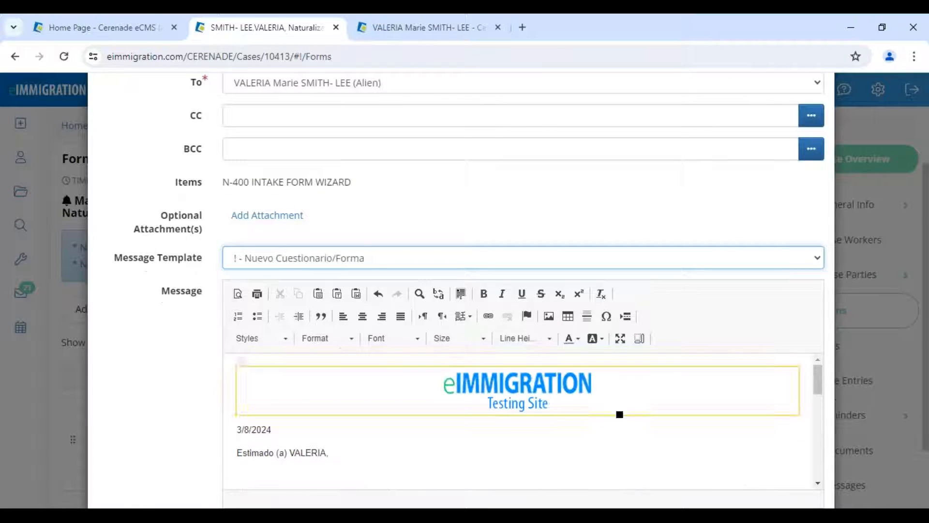
{"action": "left_click_drag", "start_coordinate": [231, 434], "coordinate": [297, 455]}
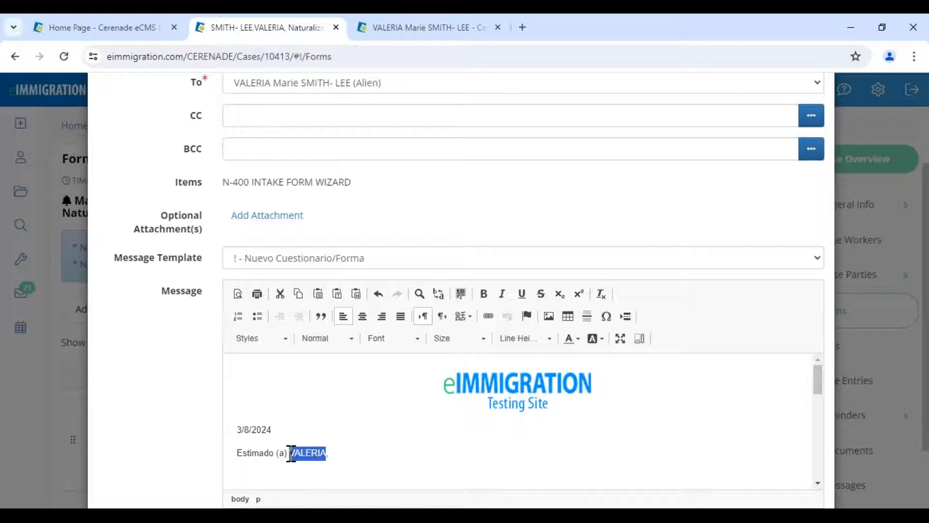
{"action": "scroll", "coordinate": [290, 450], "scroll_direction": "down", "scroll_amount": 6}
{"action": "scroll", "coordinate": [305, 448], "scroll_direction": "down", "scroll_amount": 5}
{"action": "left_click", "coordinate": [305, 191]}
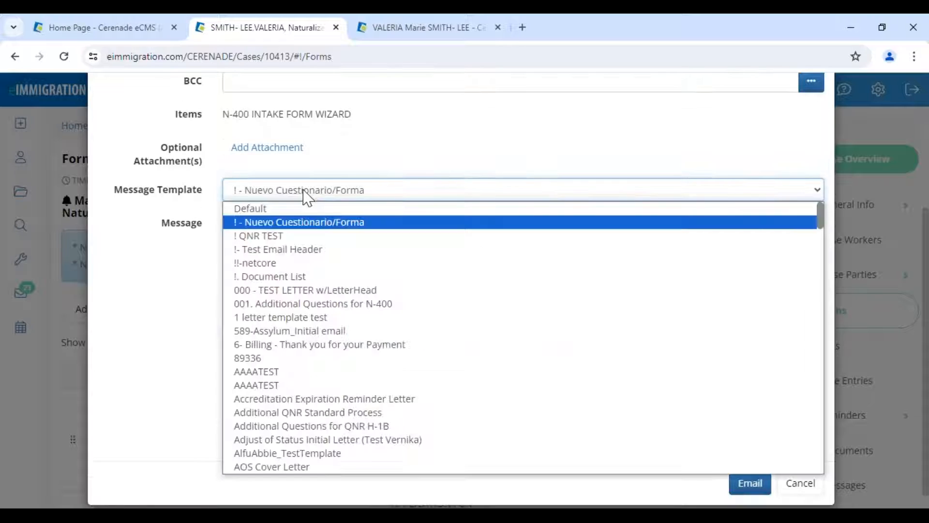
{"action": "left_click", "coordinate": [296, 208]}
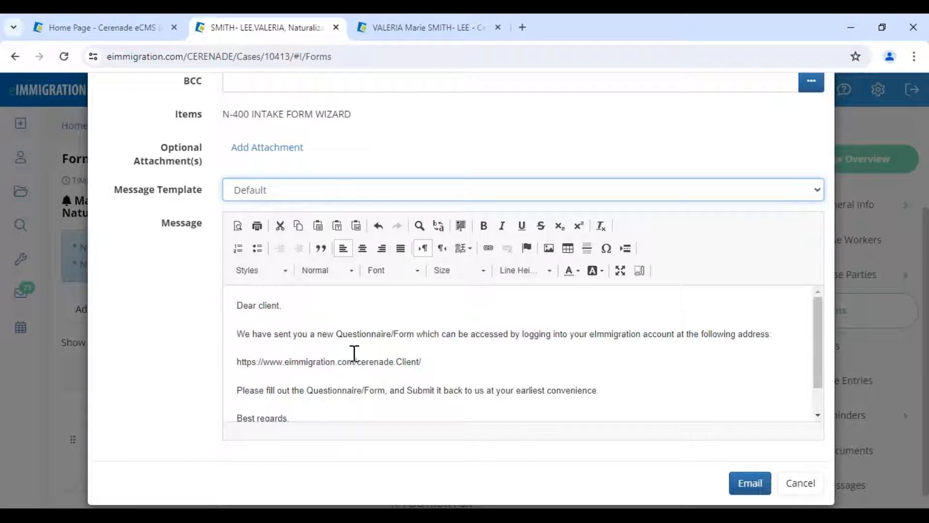
{"action": "left_click", "coordinate": [749, 482]}
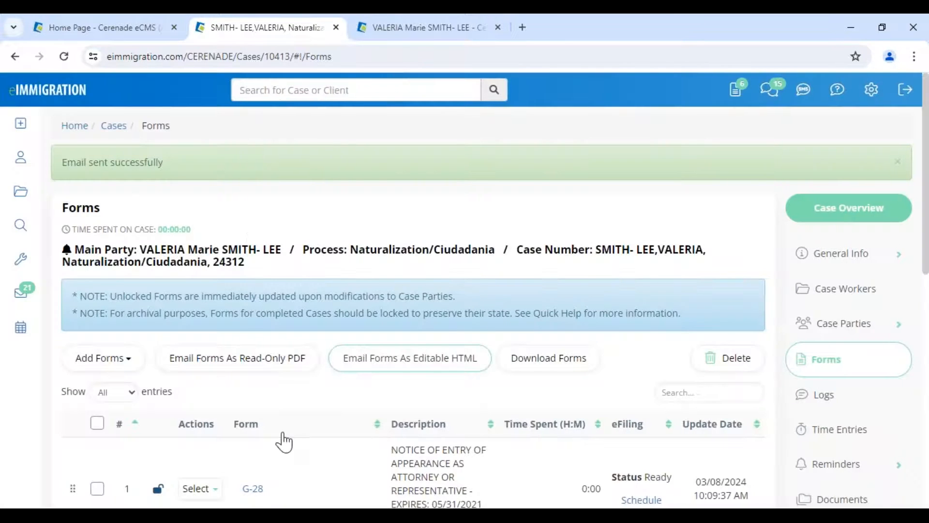
- In the client portal browser window, fill in the client's saved login credentials
{"action": "mouse_move", "coordinate": [184, 516]}
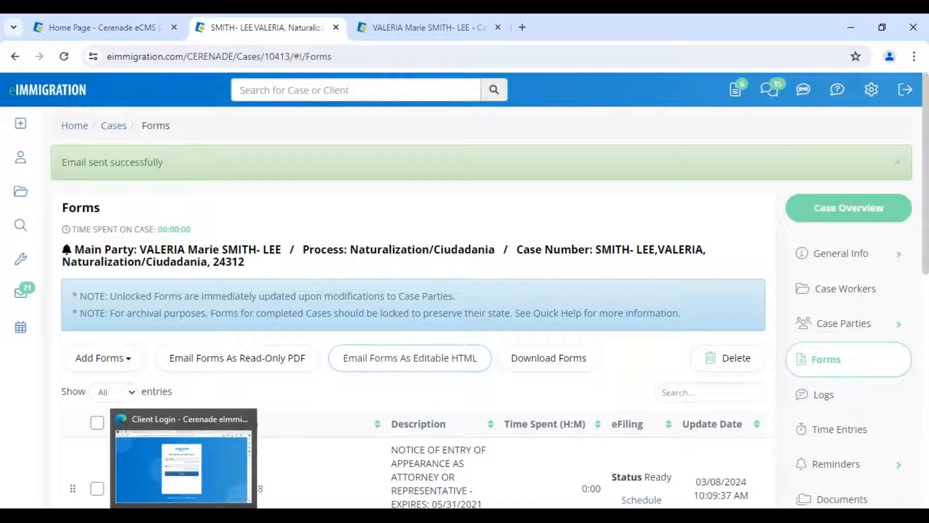
{"action": "left_click", "coordinate": [229, 468]}
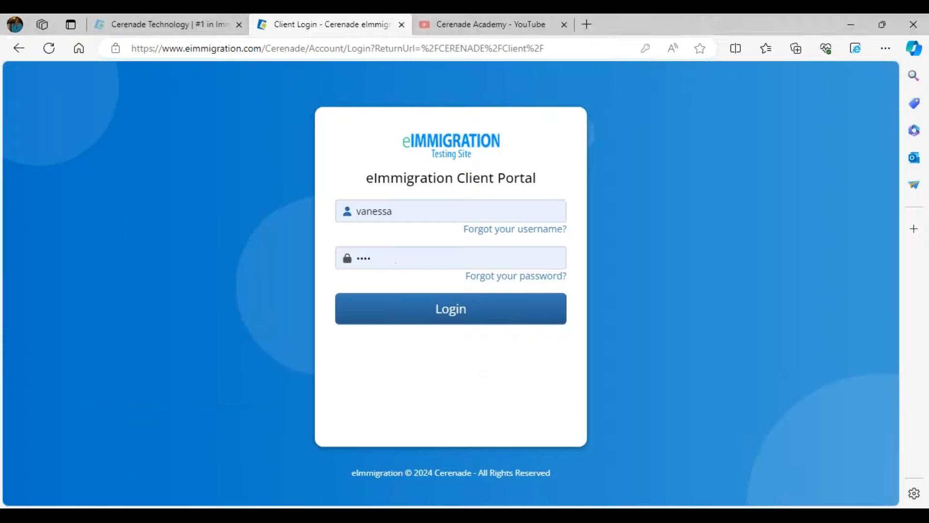
{"action": "left_click", "coordinate": [406, 212]}
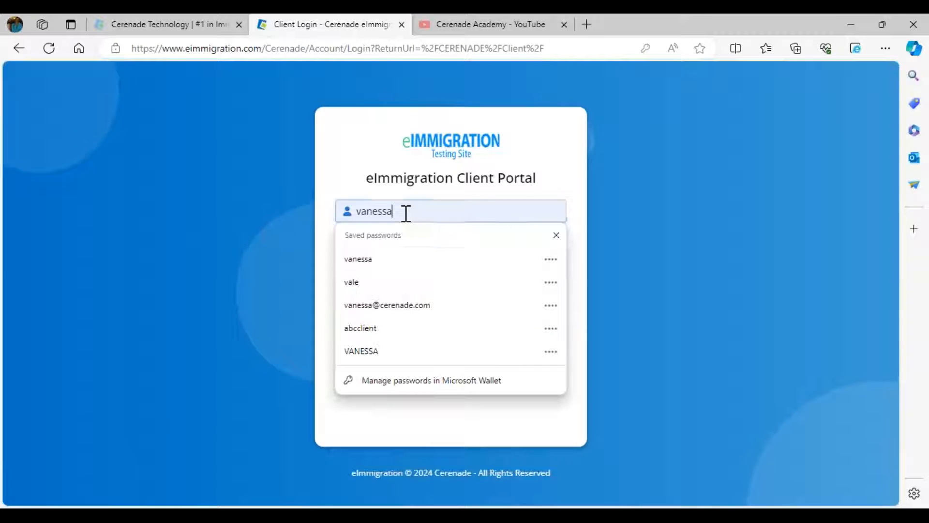
{"action": "left_click", "coordinate": [375, 283]}
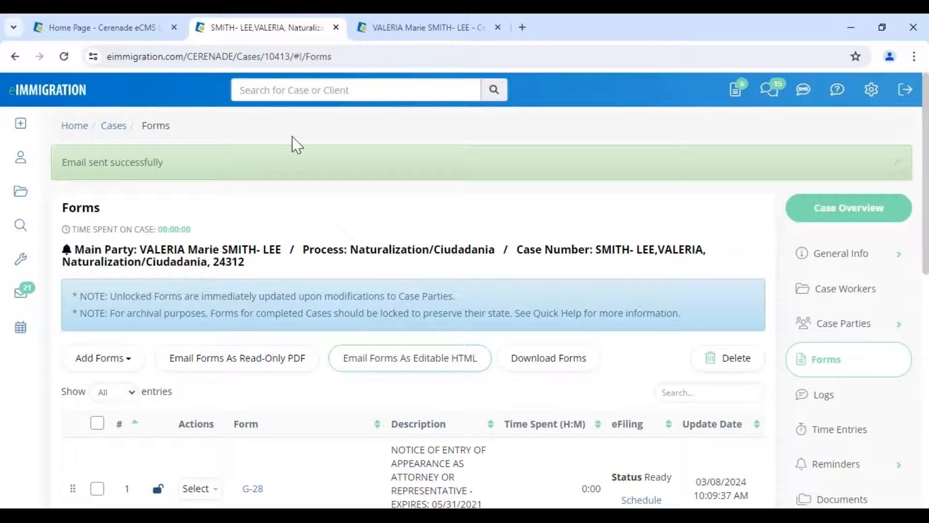
- Verify the client's login name in her Client Access settings, then sign in to the portal
{"action": "left_click", "coordinate": [405, 29]}
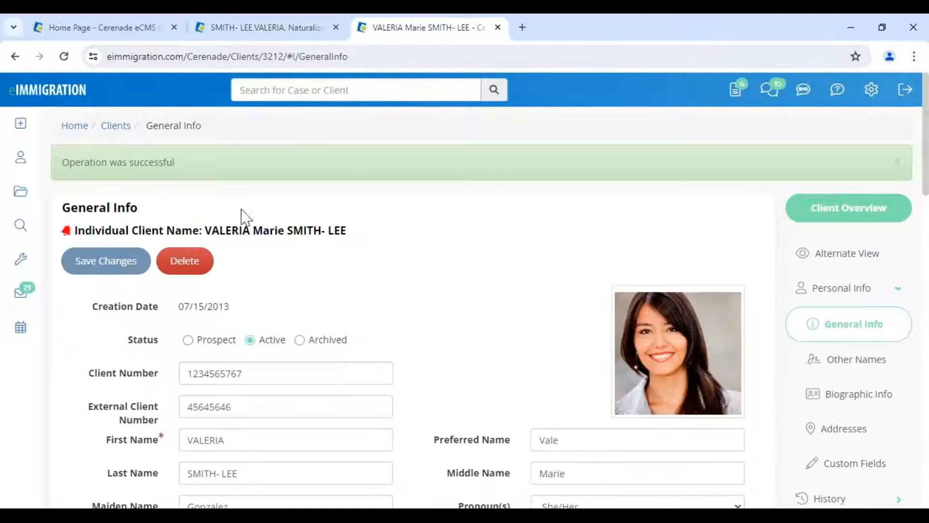
{"action": "left_click_drag", "start_coordinate": [199, 230], "coordinate": [348, 227]}
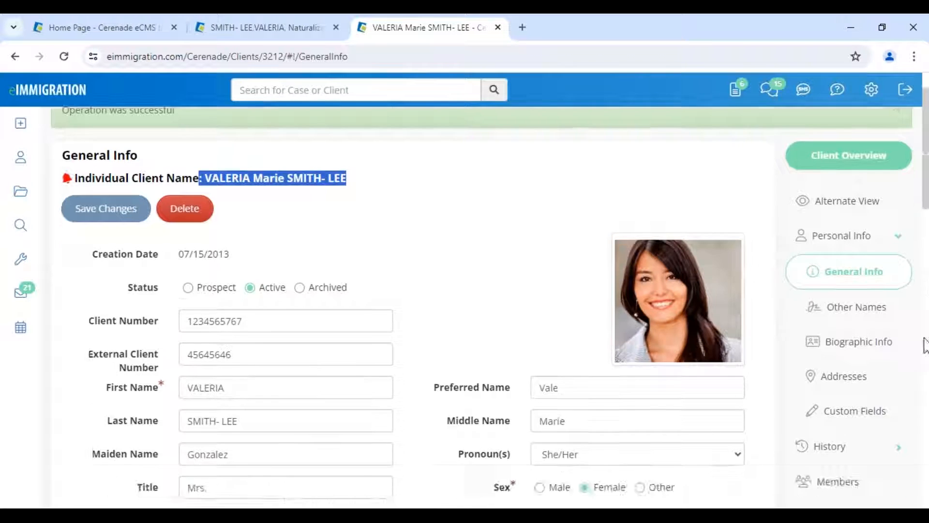
{"action": "scroll", "coordinate": [905, 411], "scroll_direction": "down", "scroll_amount": 6}
{"action": "left_click", "coordinate": [879, 475]}
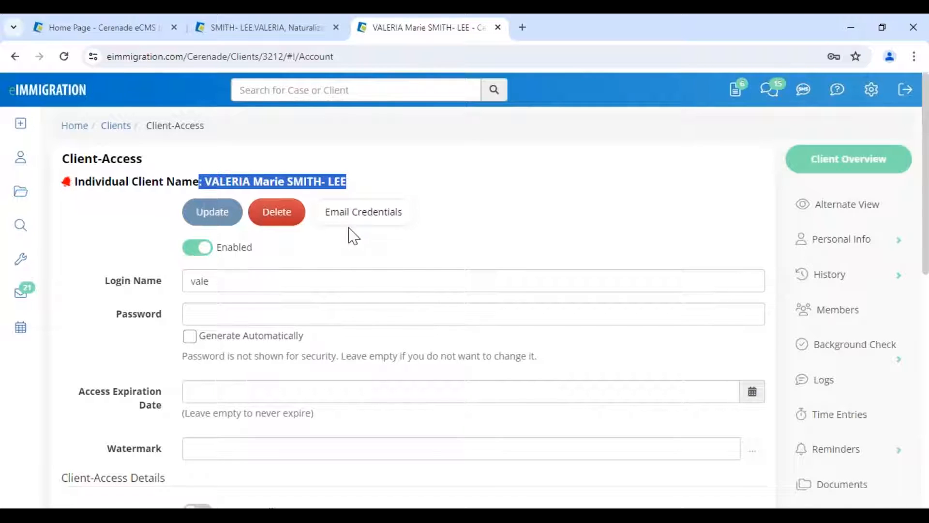
{"action": "left_click", "coordinate": [232, 514]}
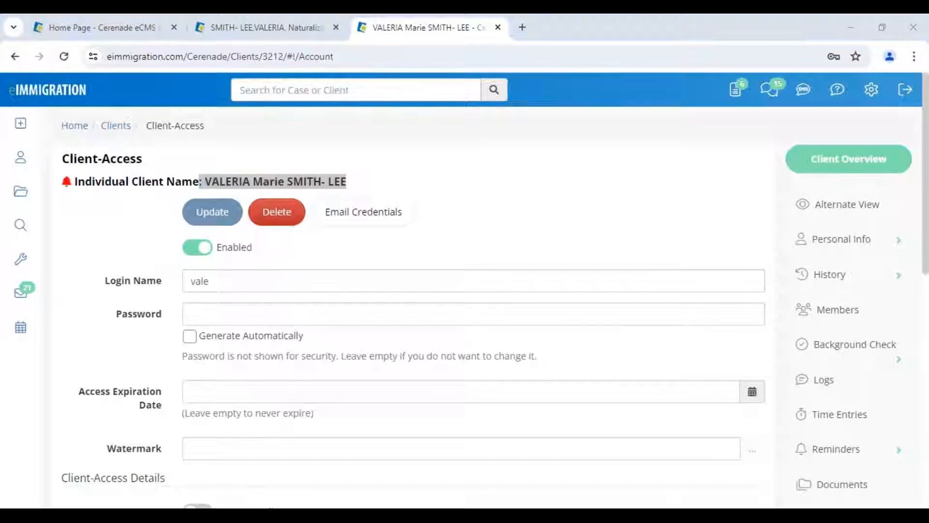
{"action": "left_click", "coordinate": [442, 313]}
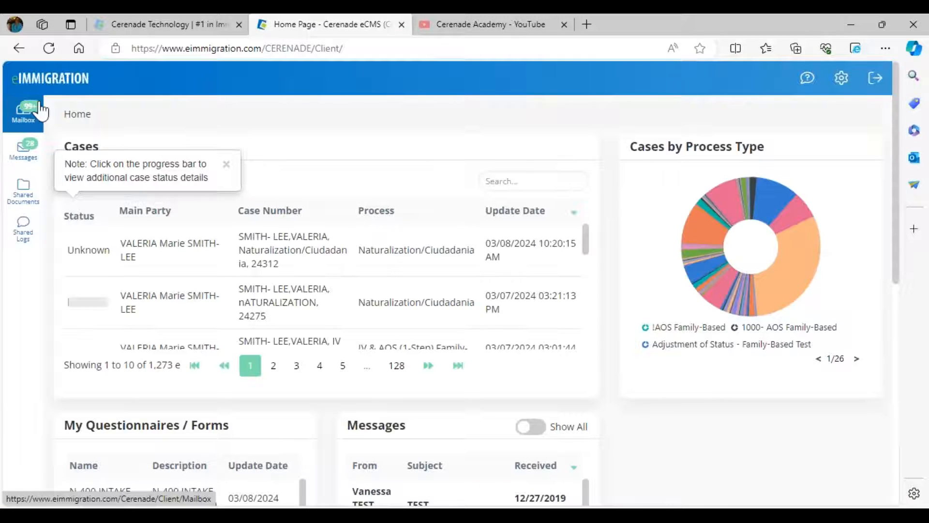
- Open the N-400 INTAKE FORM WIZARD from the client's Client Portal mailbox for editing
{"action": "left_click", "coordinate": [27, 119]}
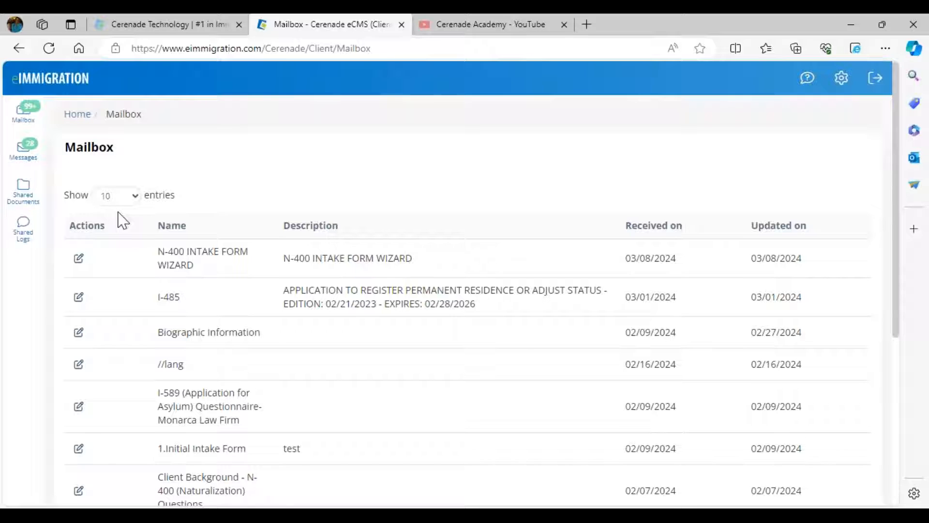
{"action": "triple_click", "coordinate": [188, 268]}
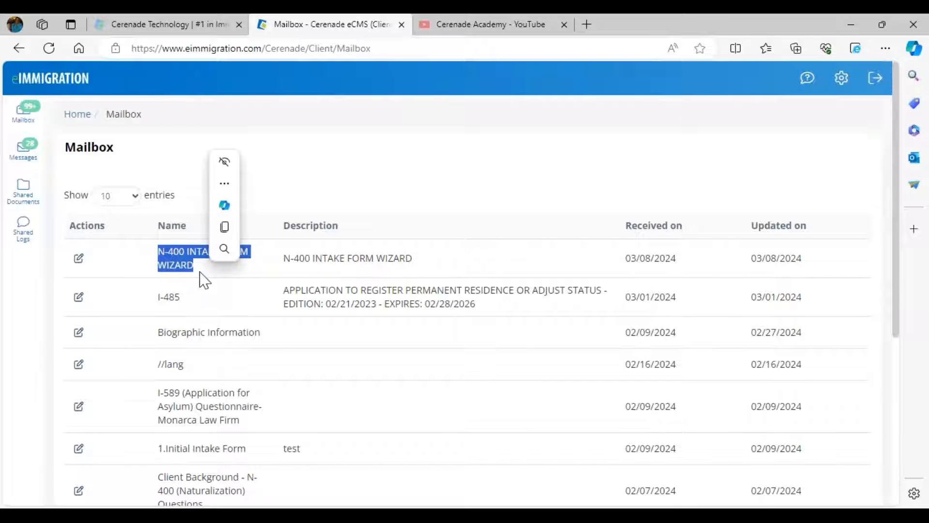
{"action": "left_click", "coordinate": [78, 261]}
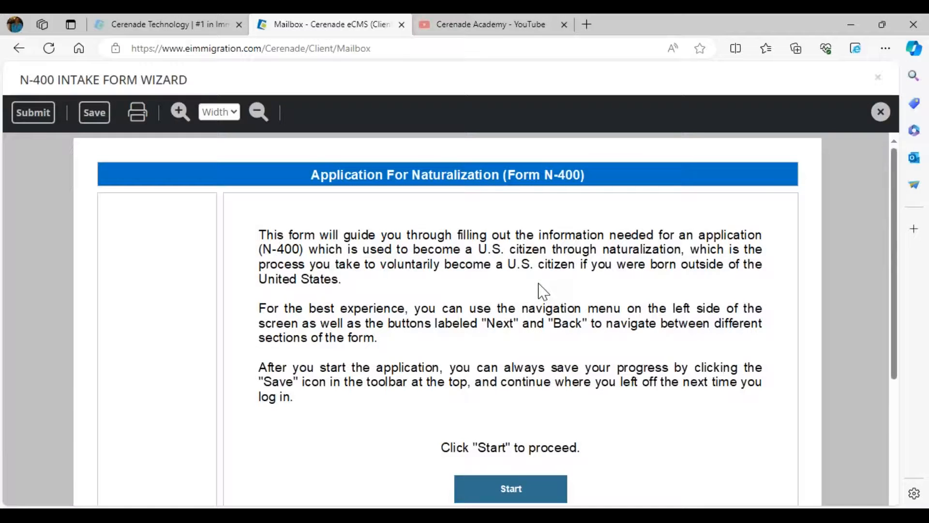
- Start the intake form and move the cyan note box up and to the right
{"action": "left_click", "coordinate": [511, 479]}
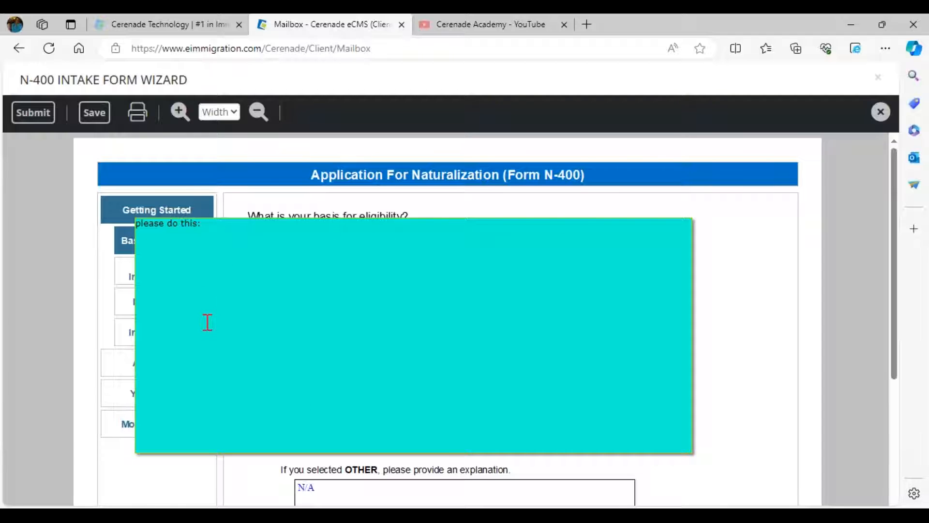
{"action": "left_click", "coordinate": [237, 237]}
{"action": "left_click_drag", "start_coordinate": [244, 214], "coordinate": [270, 220]}
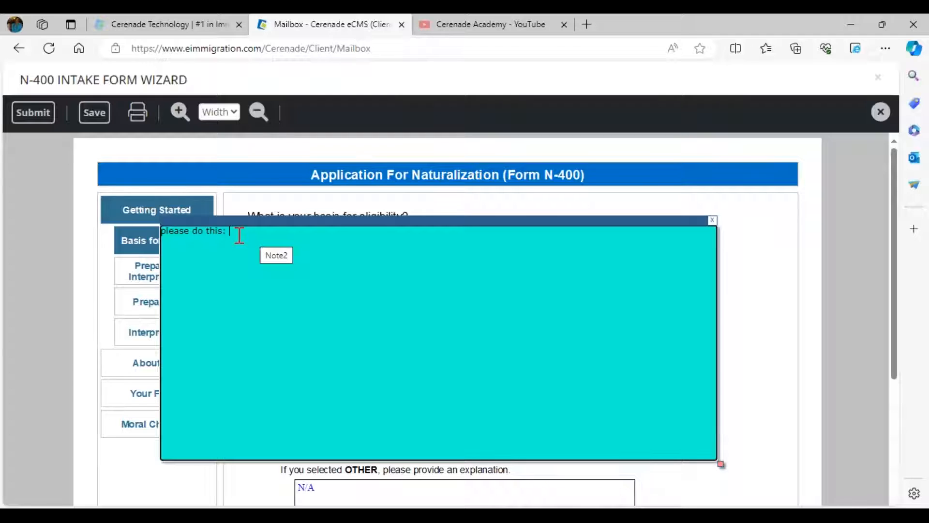
{"action": "left_click_drag", "start_coordinate": [239, 218], "coordinate": [263, 239]}
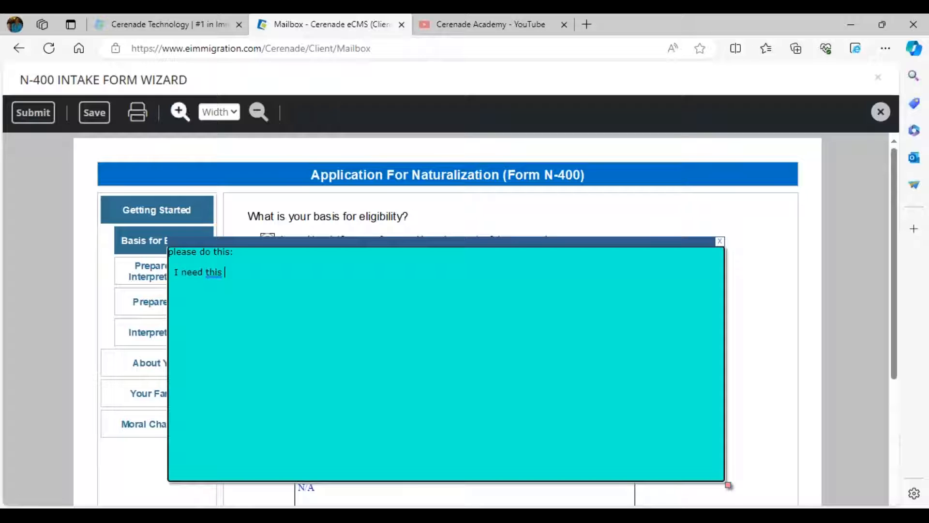
{"action": "left_click_drag", "start_coordinate": [295, 240], "coordinate": [410, 152]}
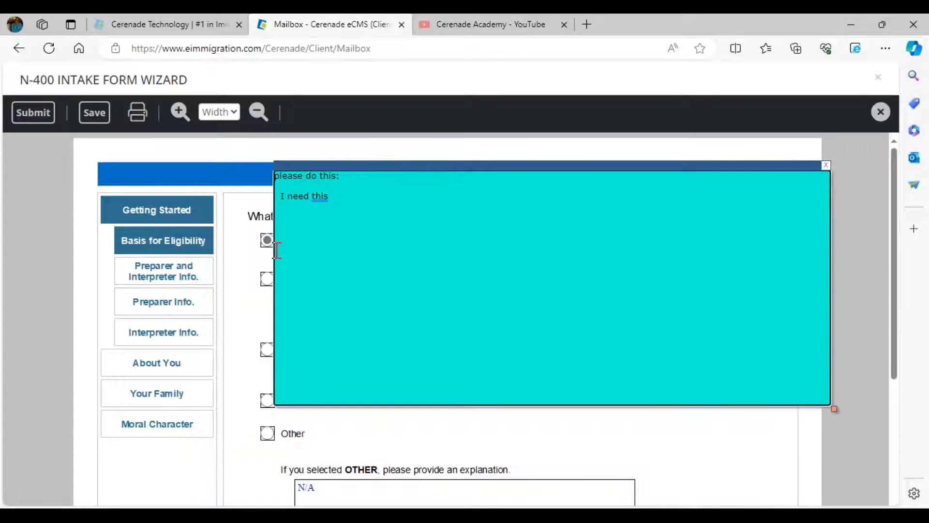
- Navigate through About You and Contact Info to the Date and Place of Birth page
{"action": "left_click", "coordinate": [160, 364]}
{"action": "left_click", "coordinate": [168, 305]}
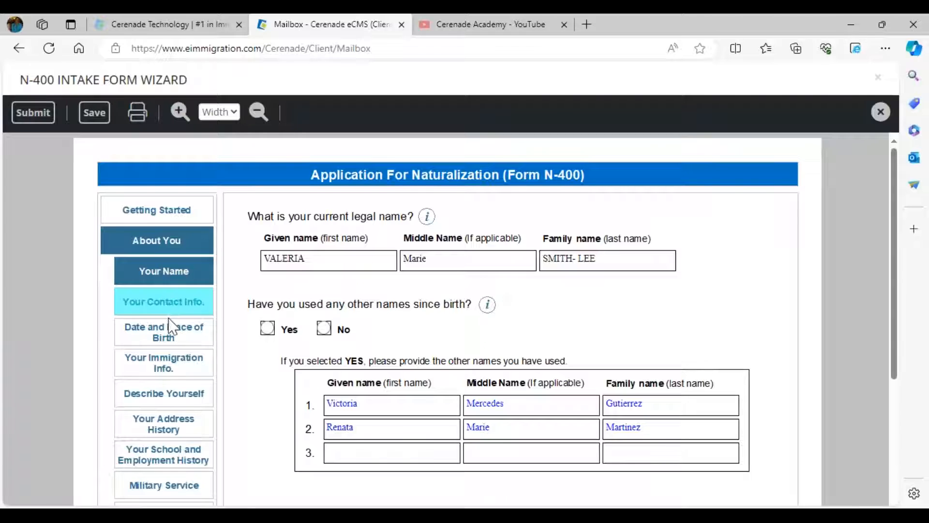
{"action": "left_click", "coordinate": [169, 339]}
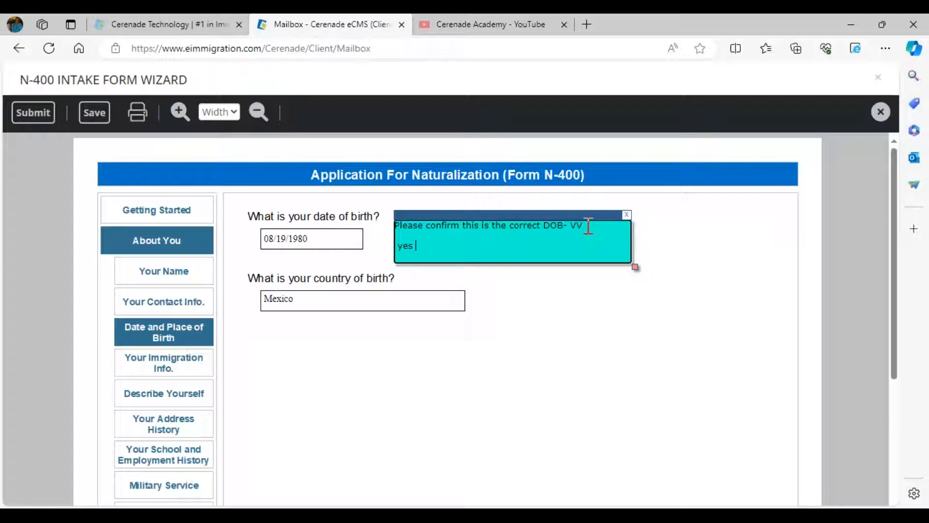
- Correct the date of birth field to 08/19/1980 after clearing an invalid entry
{"action": "left_click", "coordinate": [325, 237]}
{"action": "type", "text": "45456456456"}
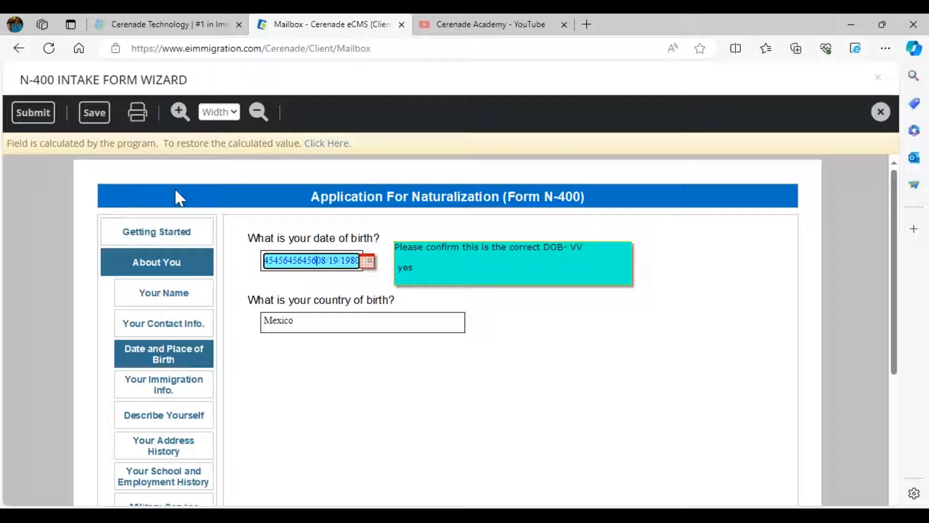
{"action": "left_click", "coordinate": [305, 142]}
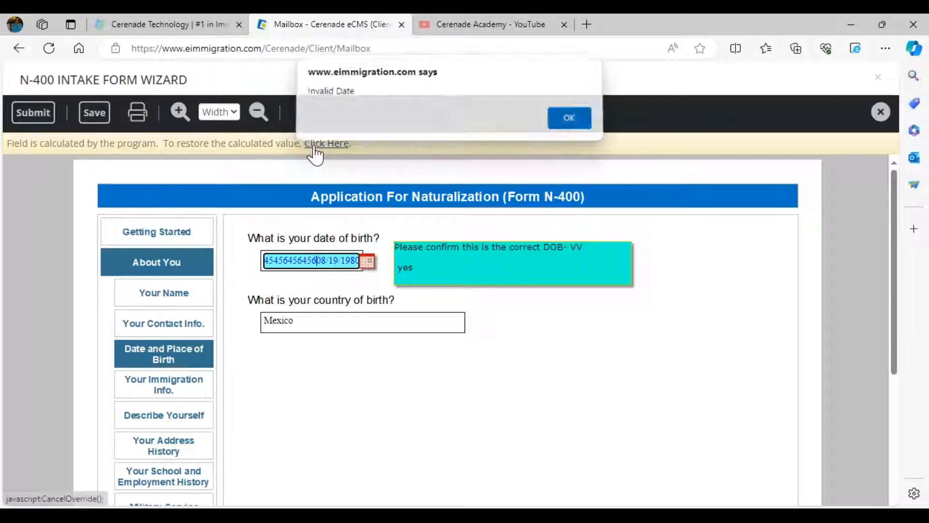
{"action": "left_click", "coordinate": [567, 123]}
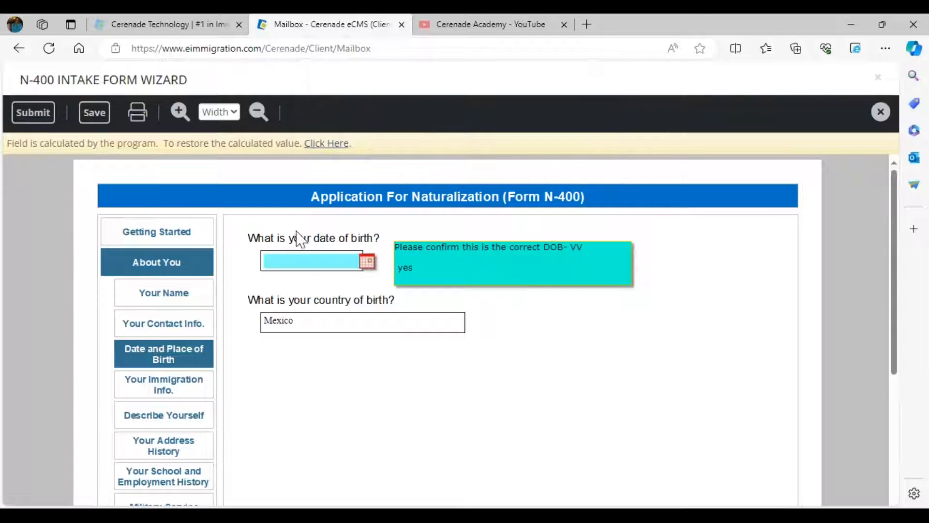
{"action": "left_click", "coordinate": [289, 263]}
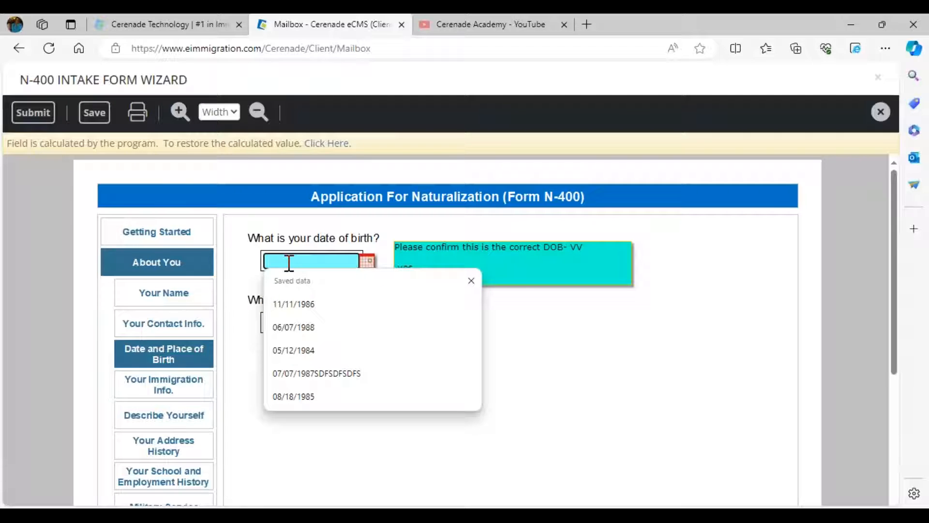
{"action": "left_click", "coordinate": [366, 261]}
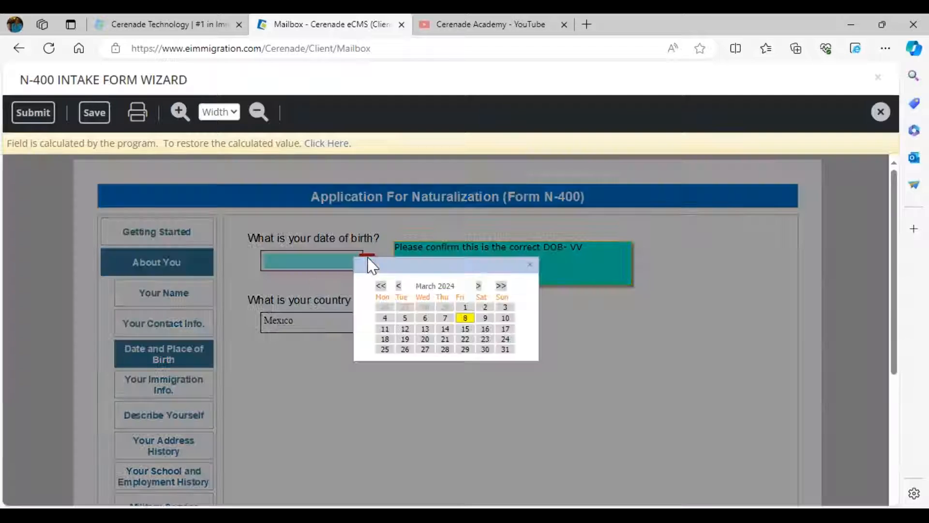
{"action": "left_click", "coordinate": [529, 264]}
{"action": "type", "text": "09"}
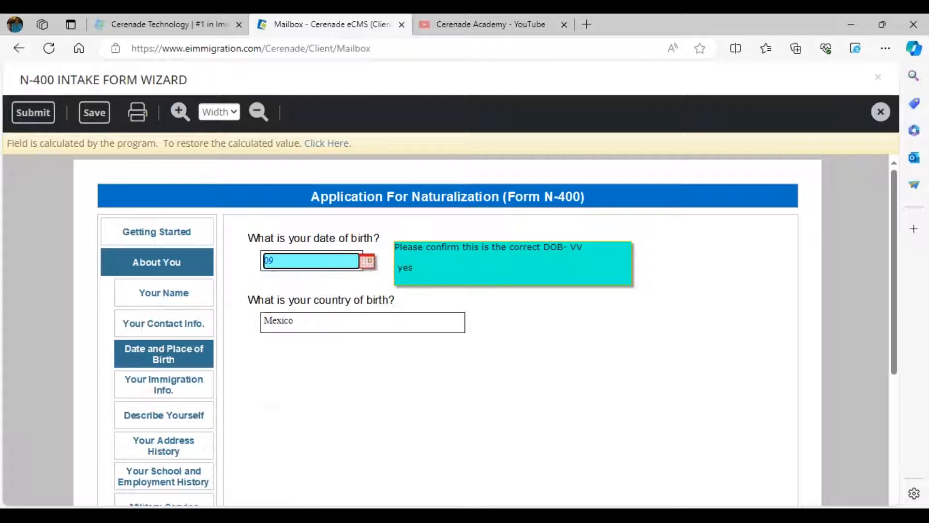
{"action": "key", "text": "BackSpace"}
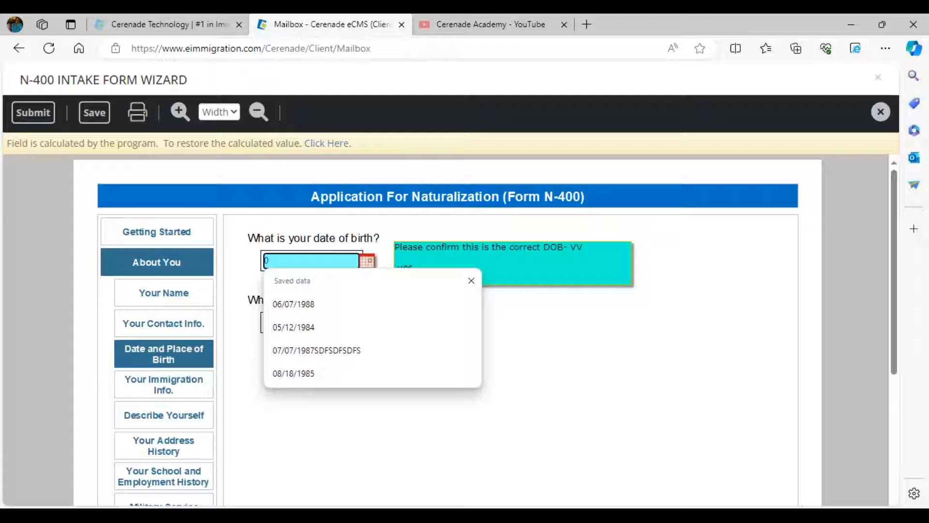
{"action": "type", "text": "8/19/1980"}
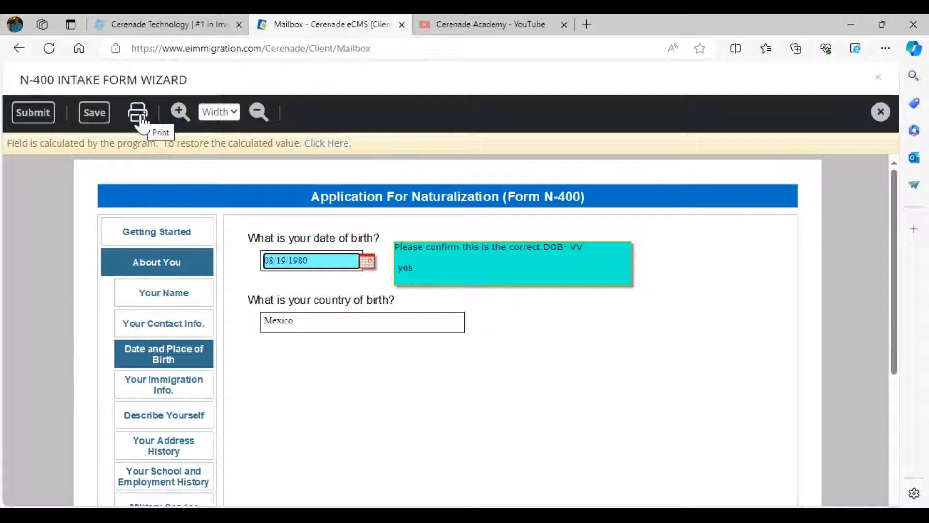
- Submit the completed intake form, acknowledge the confirmation, and close the wizard
{"action": "left_click", "coordinate": [46, 115]}
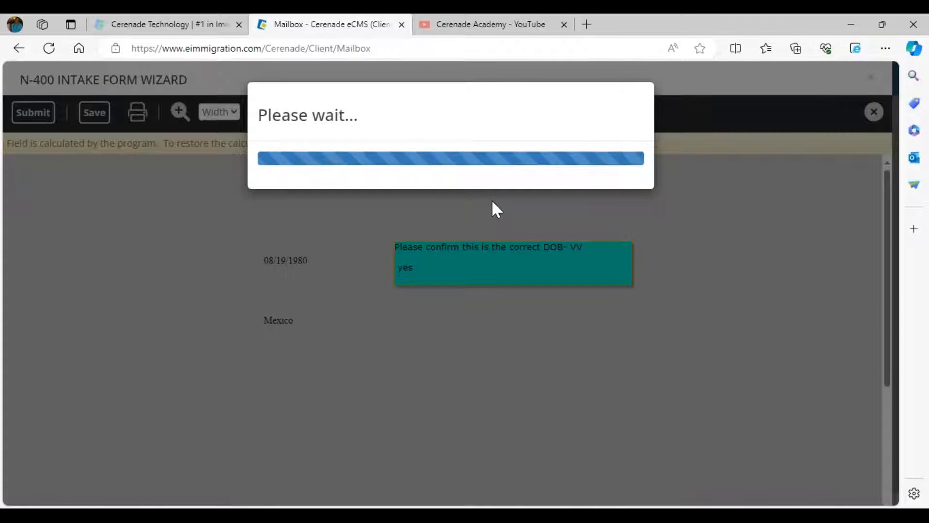
{"action": "left_click", "coordinate": [560, 122]}
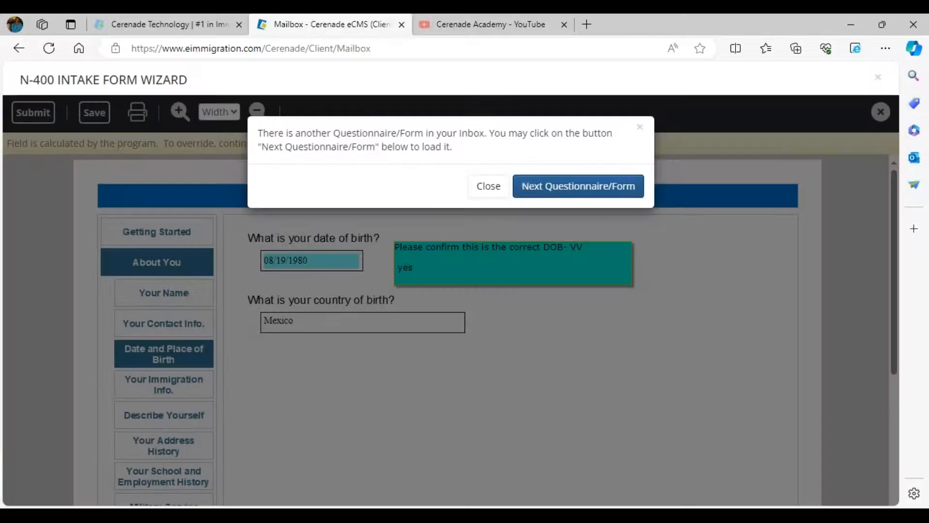
{"action": "left_click", "coordinate": [485, 185]}
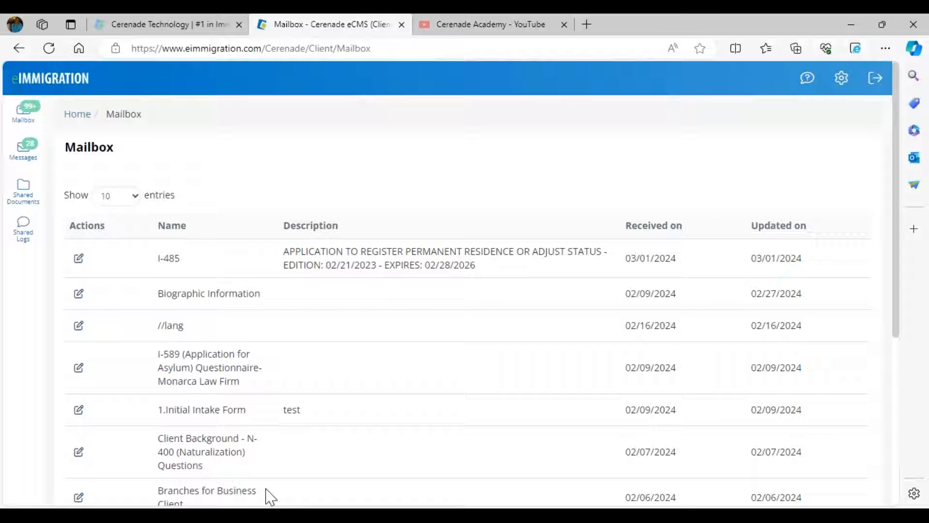
- In Cerenade, open the Questionnaires/Forms Inbox and locate the client's N-400 INTAKE FORM WIZARD submission
{"action": "mouse_move", "coordinate": [153, 515]}
{"action": "left_click", "coordinate": [146, 464]}
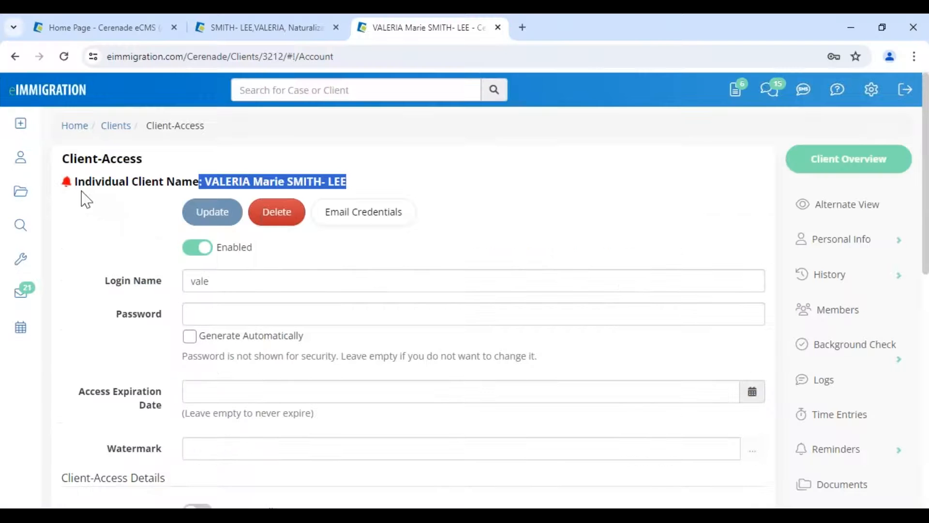
{"action": "left_click", "coordinate": [64, 99]}
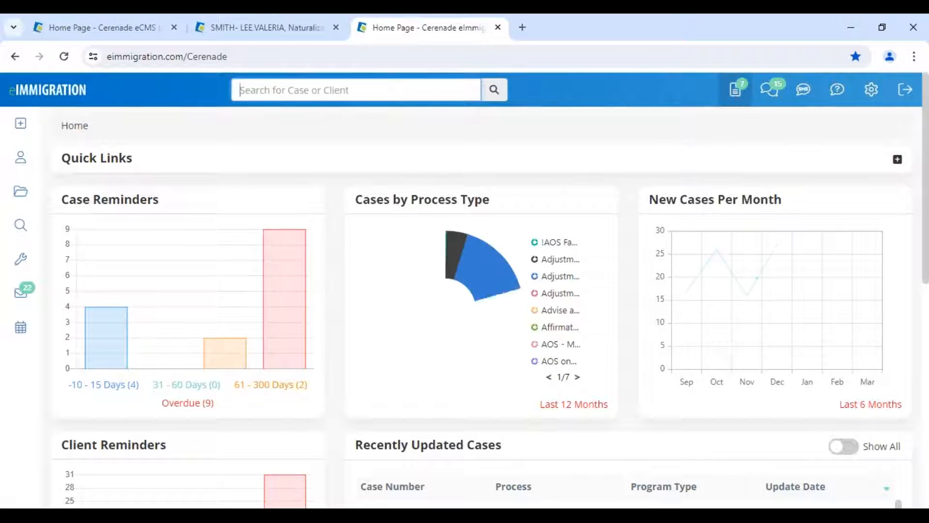
{"action": "left_click", "coordinate": [736, 96]}
{"action": "scroll", "coordinate": [387, 377], "scroll_direction": "down", "scroll_amount": 2}
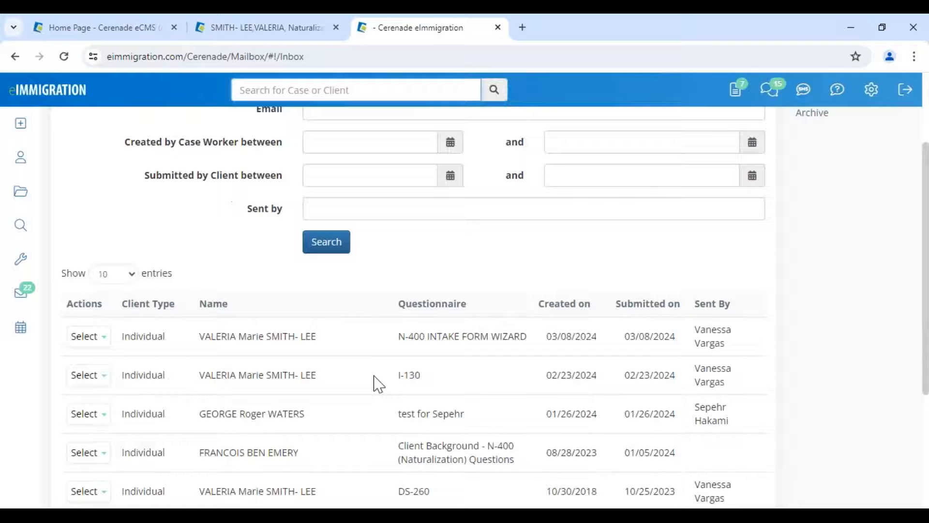
{"action": "left_click_drag", "start_coordinate": [400, 430], "coordinate": [476, 442]}
{"action": "left_click", "coordinate": [398, 319]}
{"action": "left_click_drag", "start_coordinate": [397, 318], "coordinate": [491, 324]}
{"action": "left_click_drag", "start_coordinate": [399, 359], "coordinate": [434, 369]}
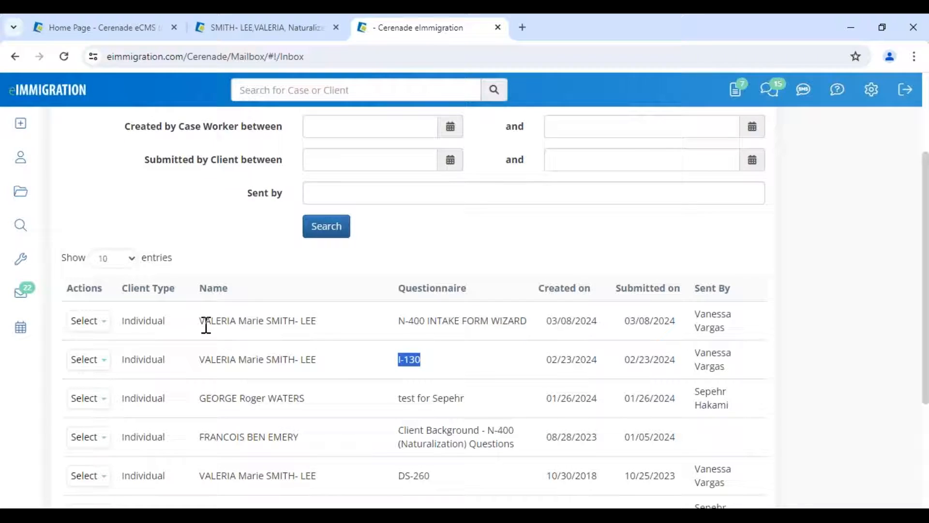
{"action": "left_click_drag", "start_coordinate": [201, 322], "coordinate": [314, 327]}
{"action": "left_click_drag", "start_coordinate": [399, 320], "coordinate": [502, 316]}
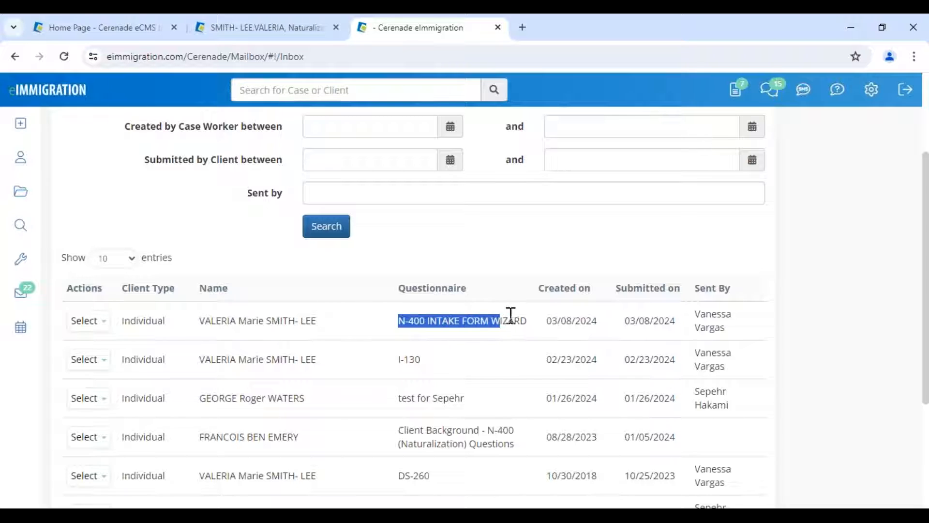
{"action": "left_click_drag", "start_coordinate": [581, 320], "coordinate": [673, 324]}
- Open the submitted N-400 intake form via Select > Open to review it, then close it
{"action": "left_click", "coordinate": [86, 320]}
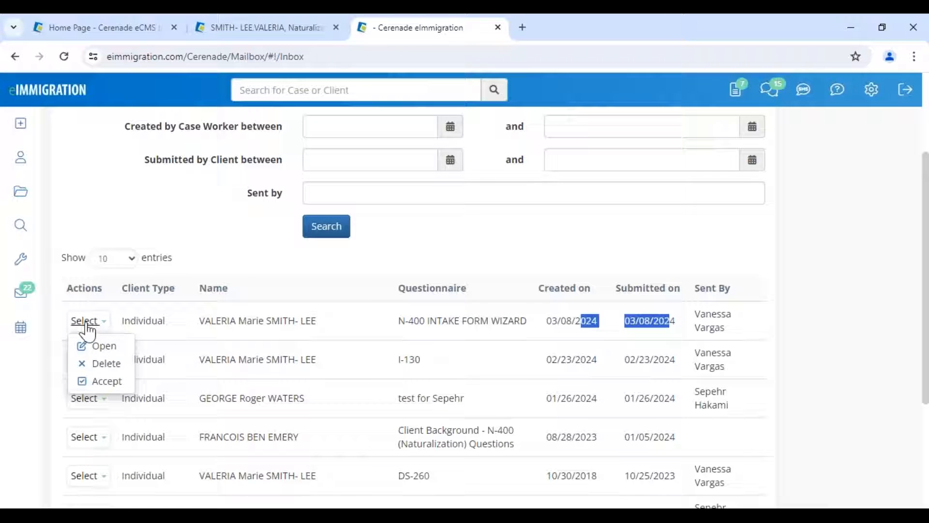
{"action": "left_click", "coordinate": [105, 347]}
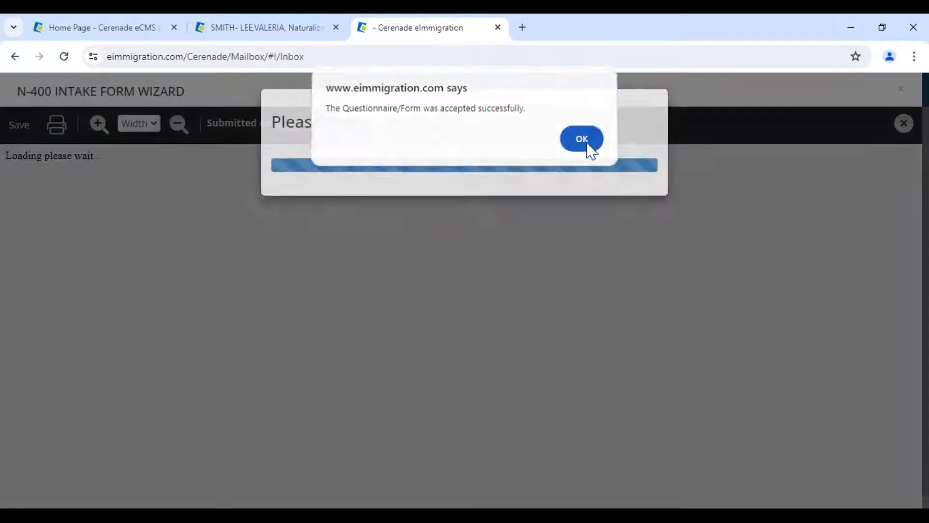
{"action": "left_click", "coordinate": [587, 144]}
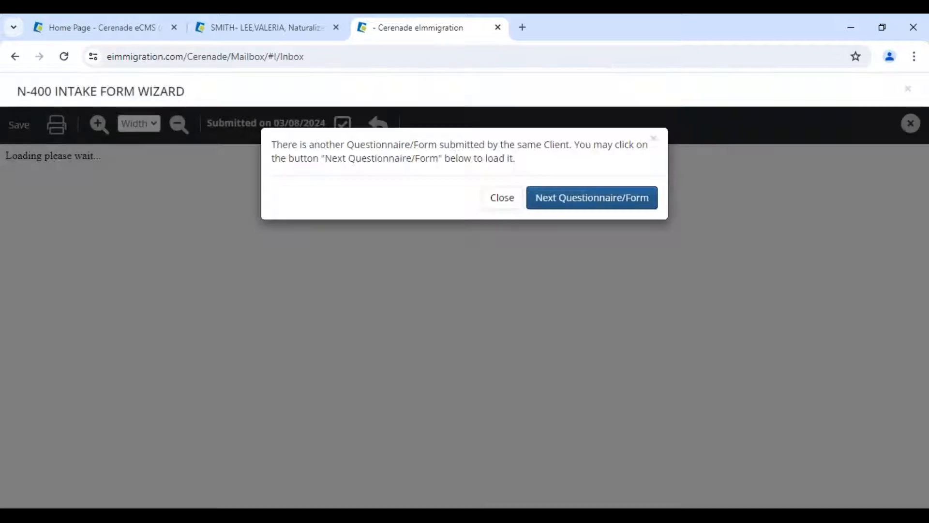
{"action": "left_click", "coordinate": [483, 199]}
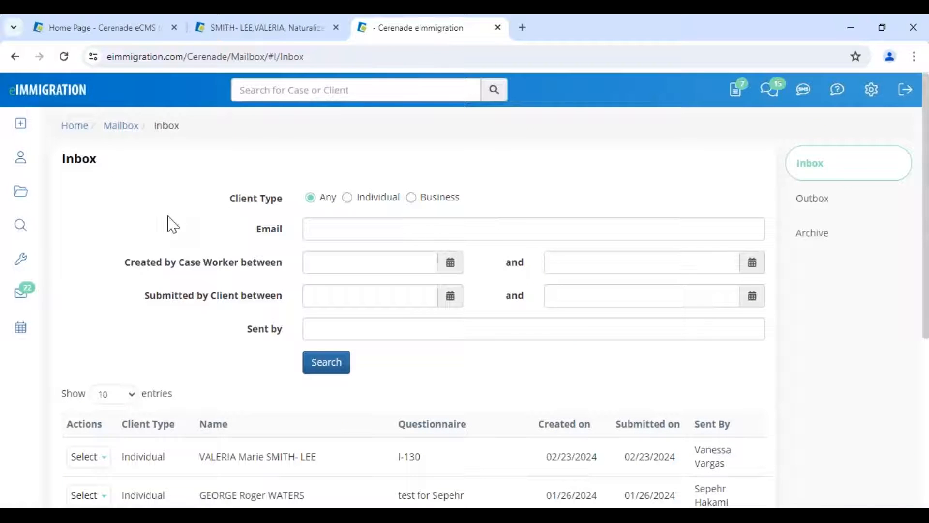
- Return to the client's case tab and reload its Forms list
{"action": "left_click", "coordinate": [209, 30]}
{"action": "left_click", "coordinate": [64, 56]}
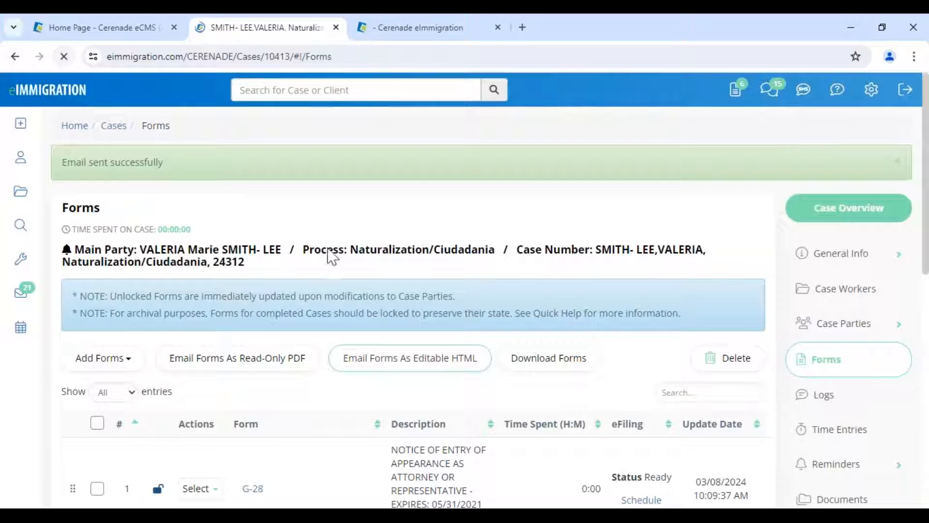
{"action": "scroll", "coordinate": [322, 280], "scroll_direction": "down", "scroll_amount": 1}
{"action": "scroll", "coordinate": [320, 300], "scroll_direction": "down", "scroll_amount": 5}
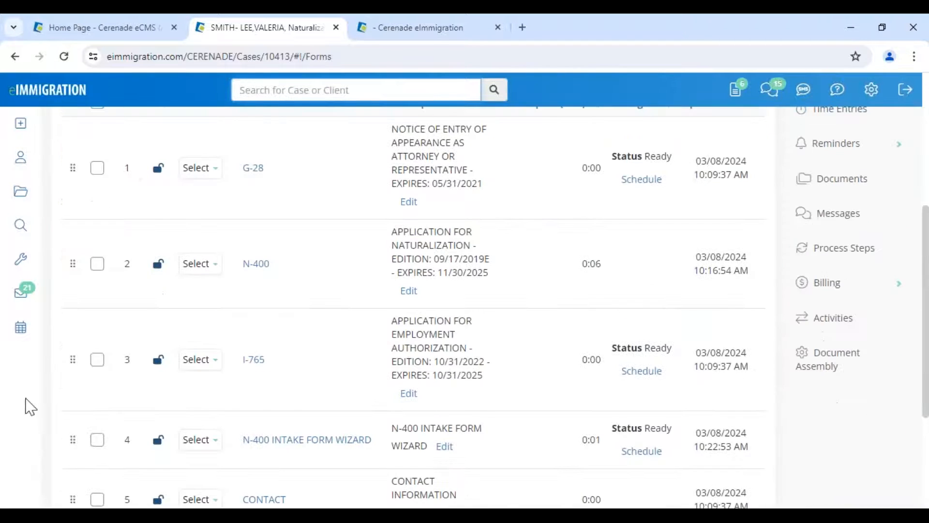
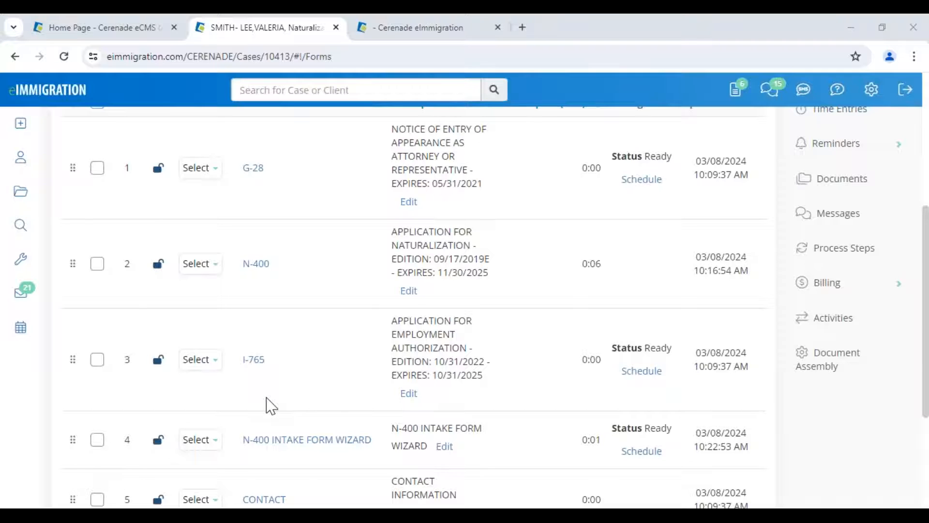
{"action": "key", "text": "alt+Tab"}
{"action": "key", "text": "Right"}
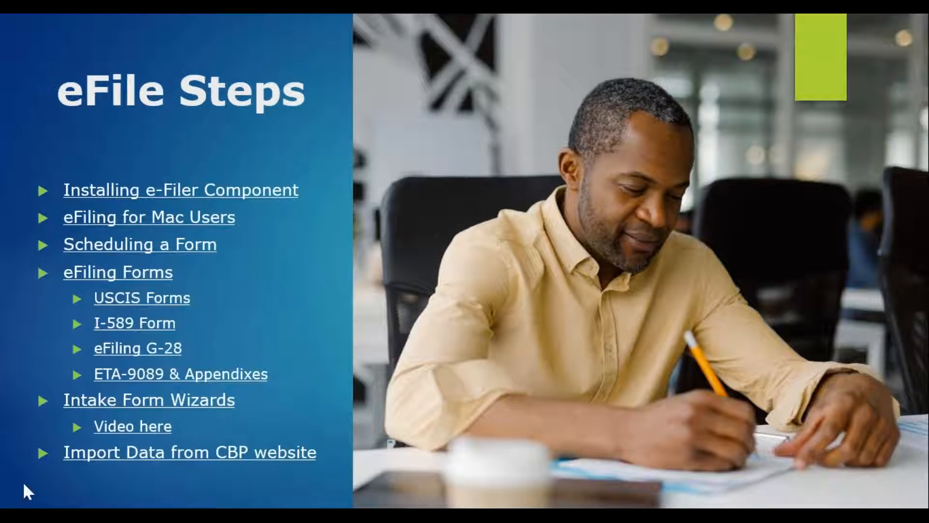
{"action": "key", "text": "Right"}
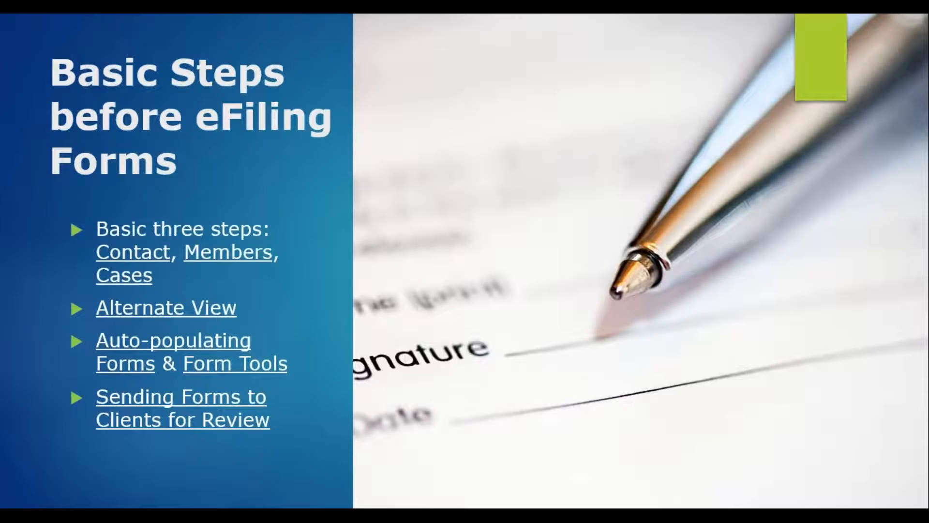
{"action": "key", "text": "Left"}
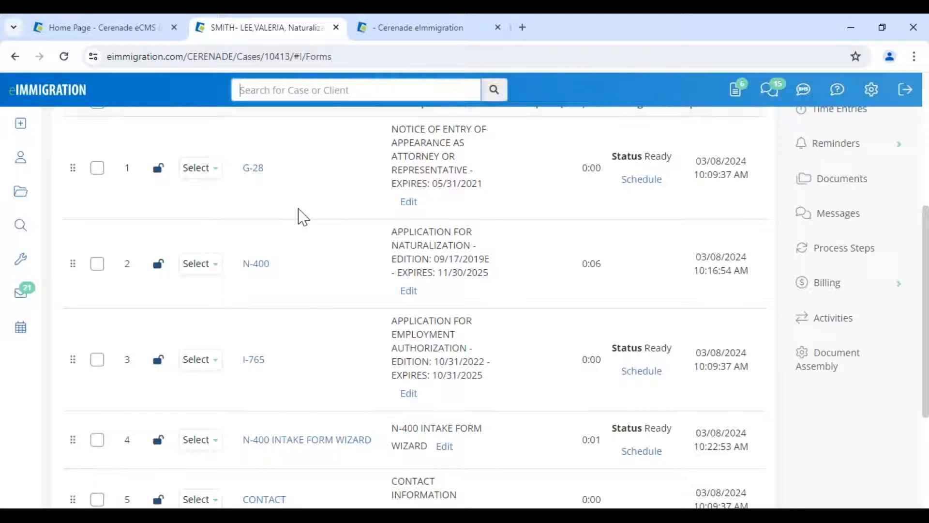
- Scroll the case Forms page back to the top and reveal the wrench Tools and gear settings menus
{"action": "scroll", "coordinate": [290, 235], "scroll_direction": "up", "scroll_amount": 6}
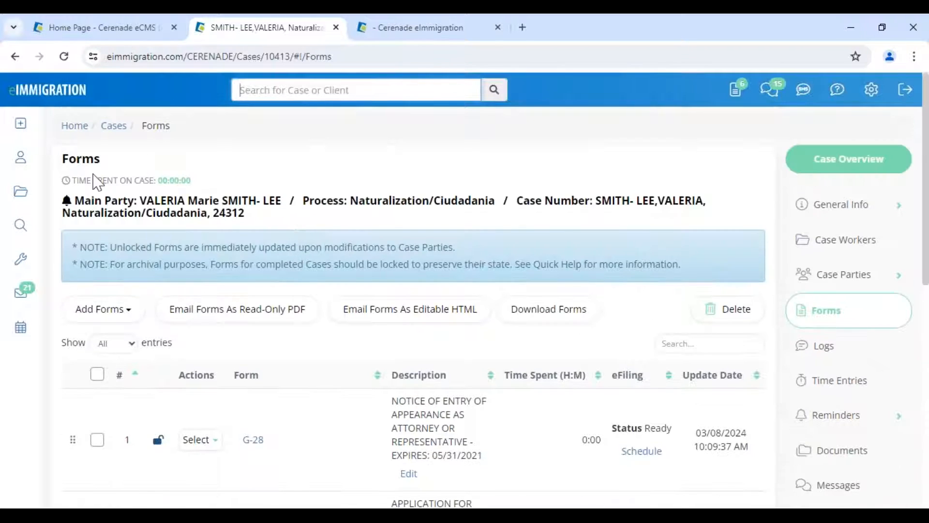
{"action": "mouse_move", "coordinate": [22, 270]}
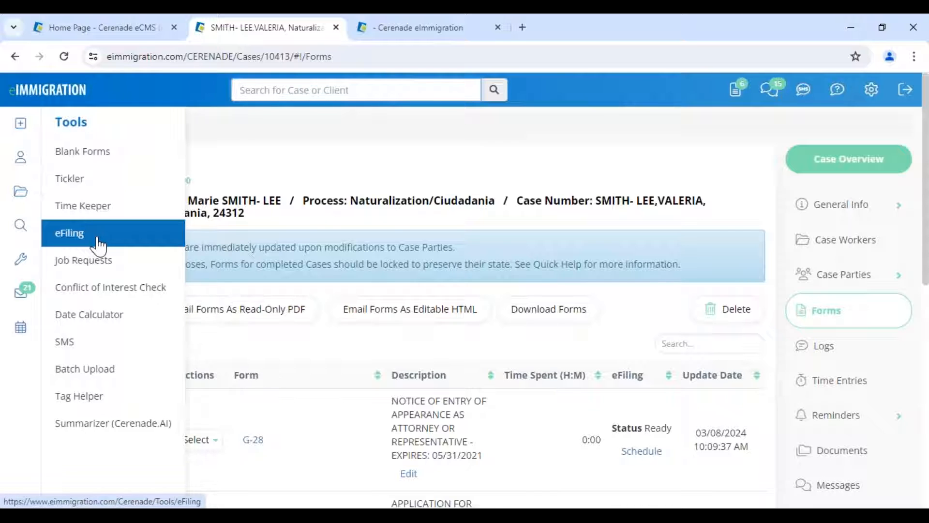
{"action": "mouse_move", "coordinate": [858, 98]}
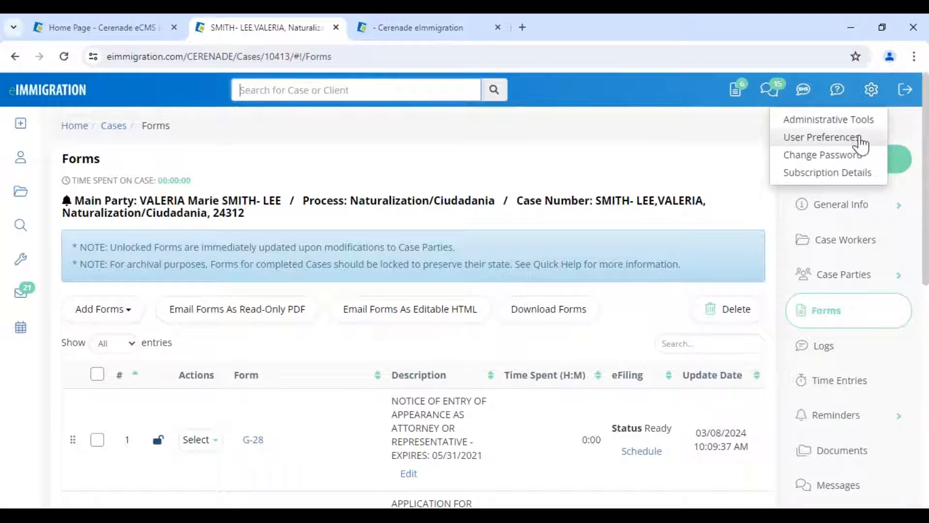
- Check the eFiling access right options (All, None) in Subscription Details, then switch to the Administrator home page
{"action": "left_click", "coordinate": [864, 173]}
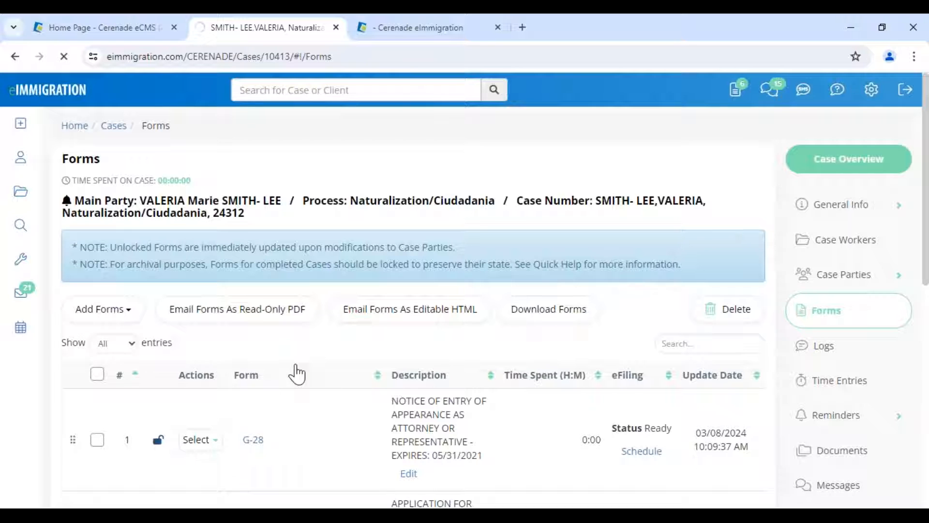
{"action": "scroll", "coordinate": [296, 372], "scroll_direction": "down", "scroll_amount": 10}
{"action": "scroll", "coordinate": [296, 374], "scroll_direction": "down", "scroll_amount": 15}
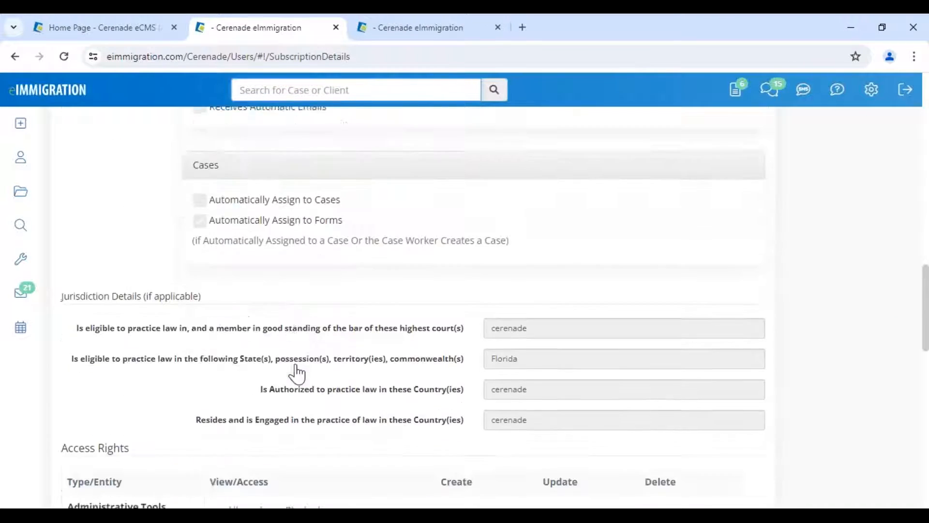
{"action": "scroll", "coordinate": [271, 371], "scroll_direction": "down", "scroll_amount": 2}
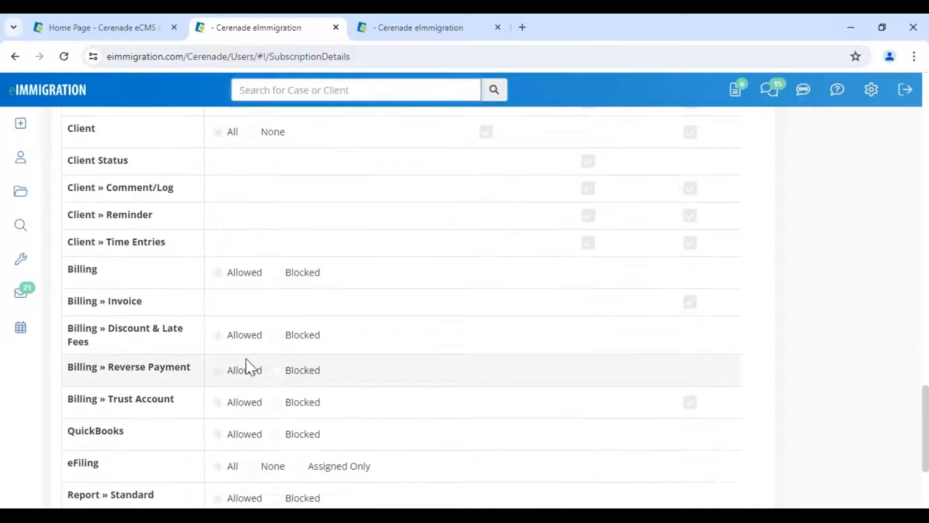
{"action": "scroll", "coordinate": [68, 367], "scroll_direction": "down", "scroll_amount": 4}
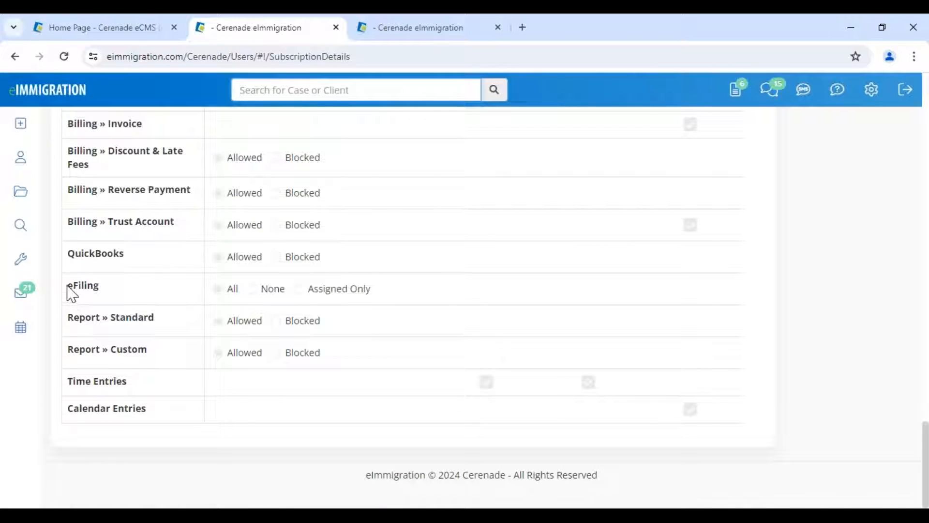
{"action": "left_click_drag", "start_coordinate": [68, 292], "coordinate": [108, 292]}
{"action": "left_click_drag", "start_coordinate": [242, 290], "coordinate": [226, 294]}
{"action": "double_click", "coordinate": [270, 291]}
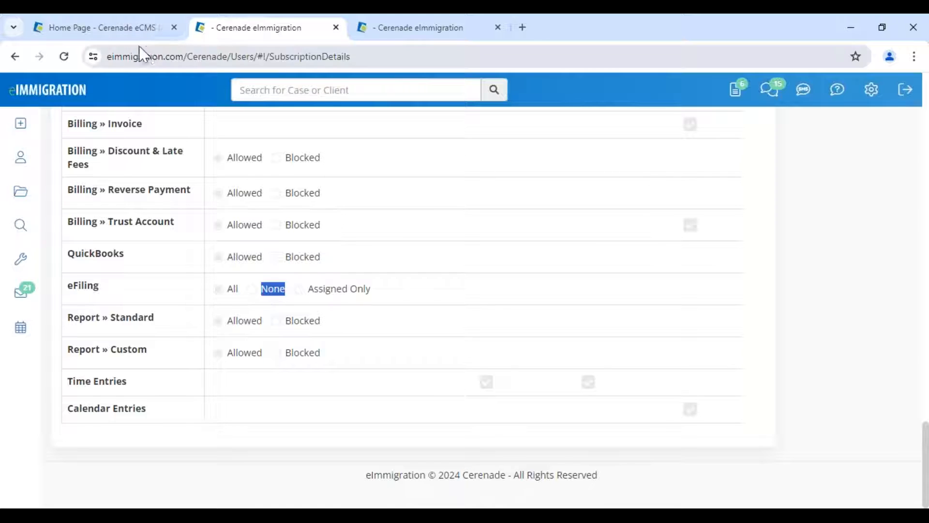
{"action": "left_click", "coordinate": [99, 30]}
- From the Administrator home page, open the Users list and edit the first case worker
{"action": "left_click_drag", "start_coordinate": [14, 167], "coordinate": [174, 159]}
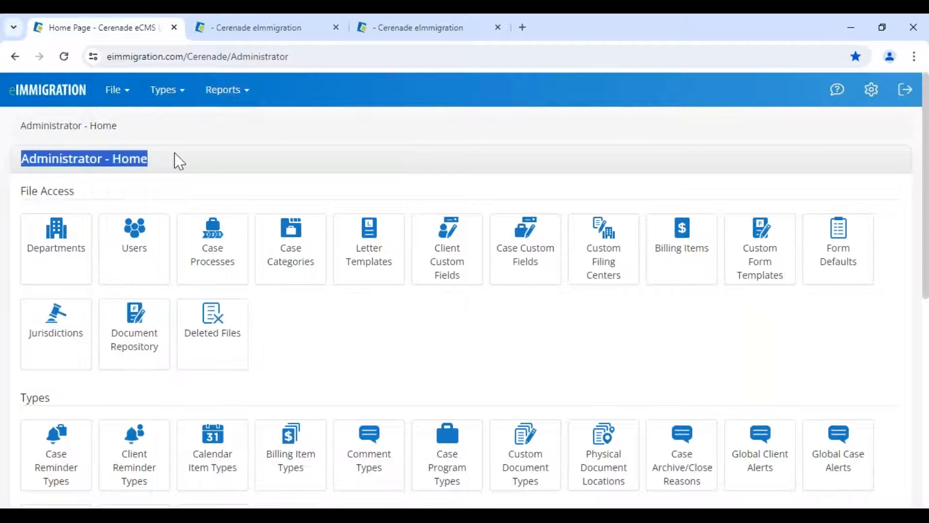
{"action": "left_click", "coordinate": [141, 242]}
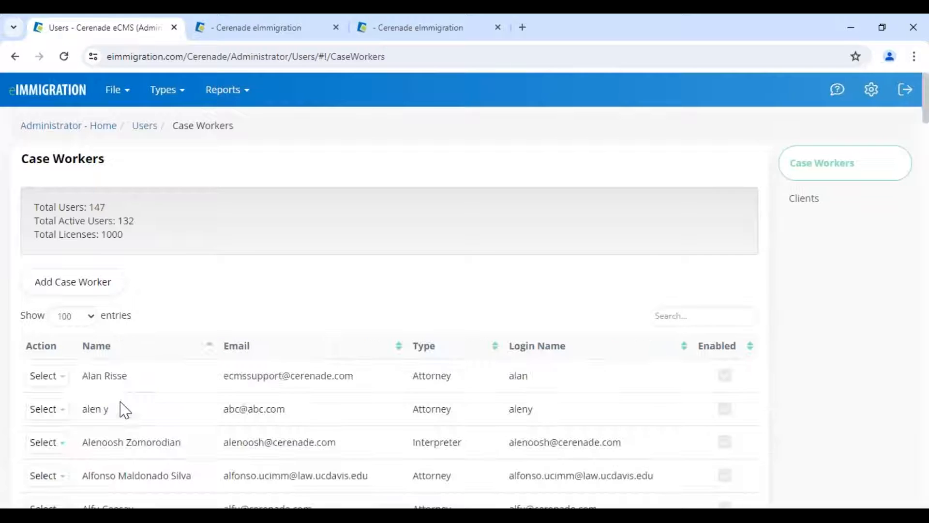
{"action": "left_click", "coordinate": [43, 376]}
{"action": "left_click", "coordinate": [59, 402]}
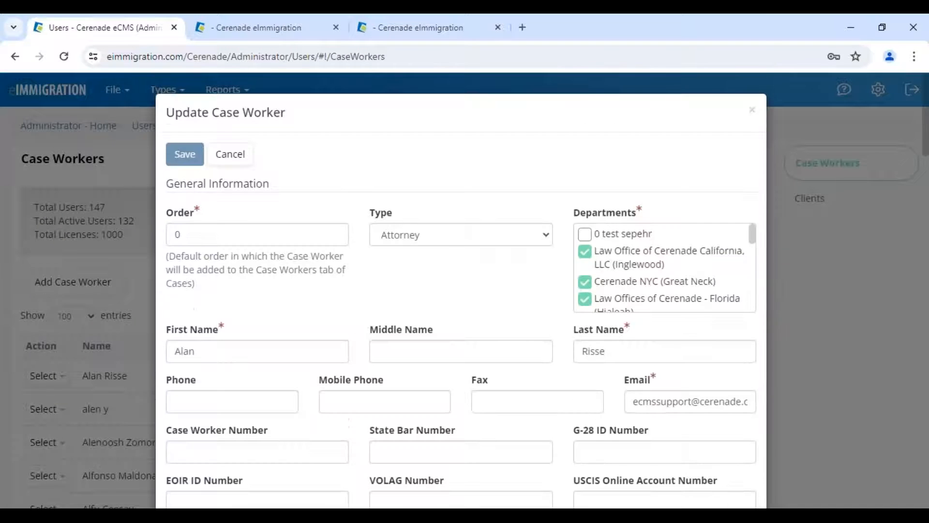
- Confirm the case worker's eFiling access right is All, then return to Subscription Details
{"action": "scroll", "coordinate": [359, 326], "scroll_direction": "down", "scroll_amount": 10}
{"action": "scroll", "coordinate": [364, 327], "scroll_direction": "down", "scroll_amount": 15}
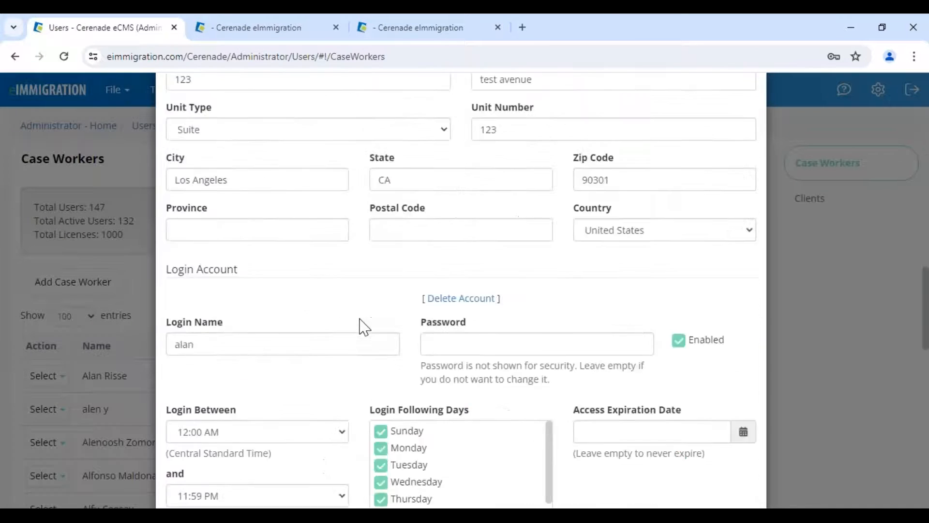
{"action": "scroll", "coordinate": [176, 156], "scroll_direction": "up", "scroll_amount": 1}
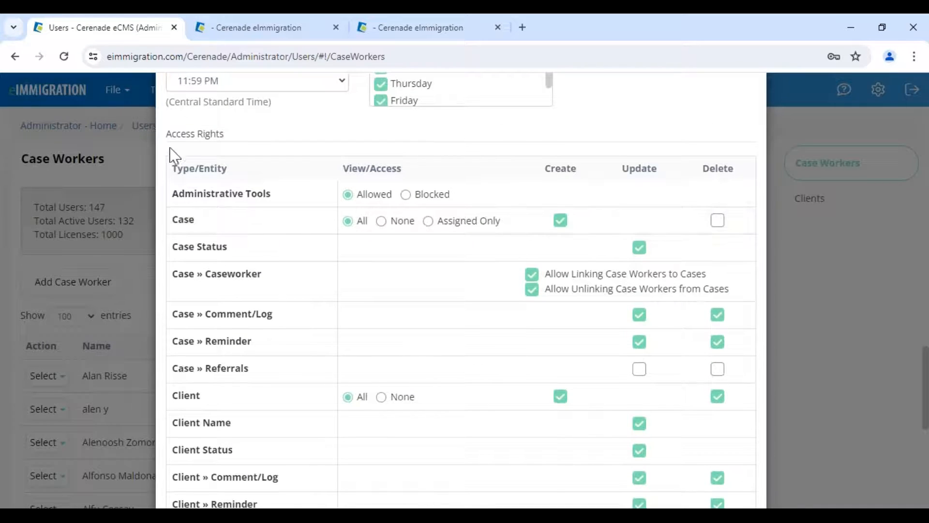
{"action": "left_click_drag", "start_coordinate": [169, 141], "coordinate": [239, 146]}
{"action": "scroll", "coordinate": [241, 242], "scroll_direction": "down", "scroll_amount": 9}
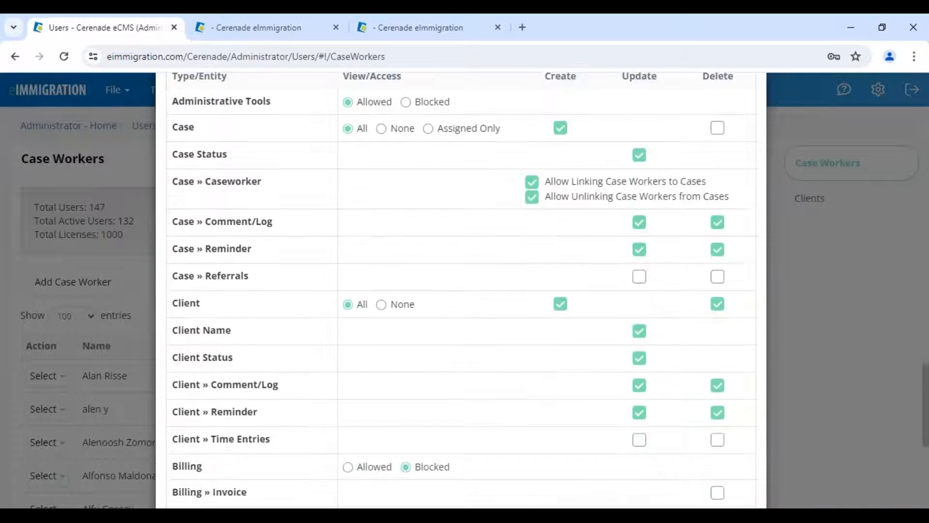
{"action": "double_click", "coordinate": [178, 308]}
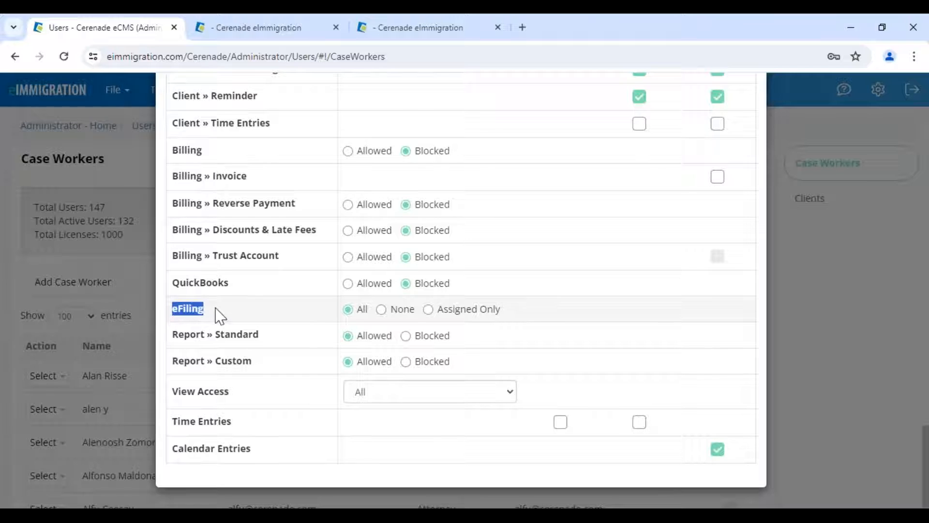
{"action": "left_click", "coordinate": [382, 310]}
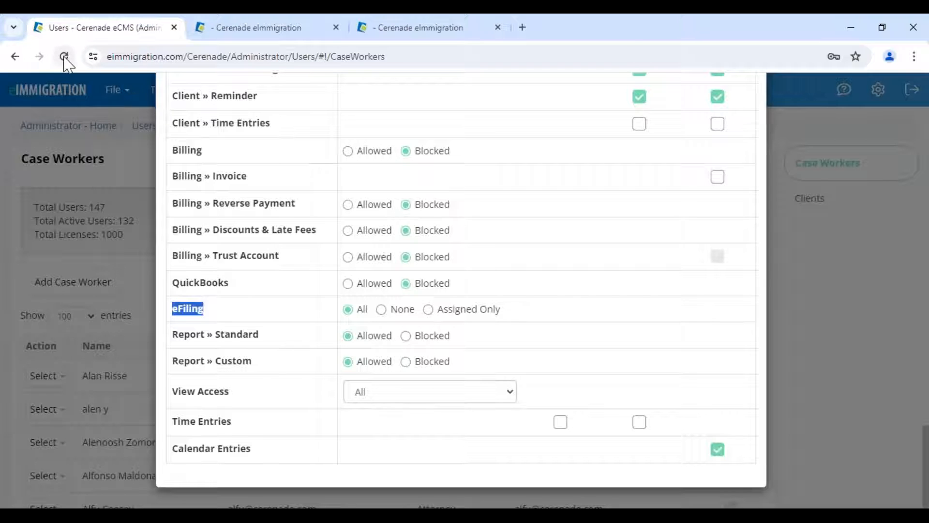
{"action": "left_click", "coordinate": [264, 30]}
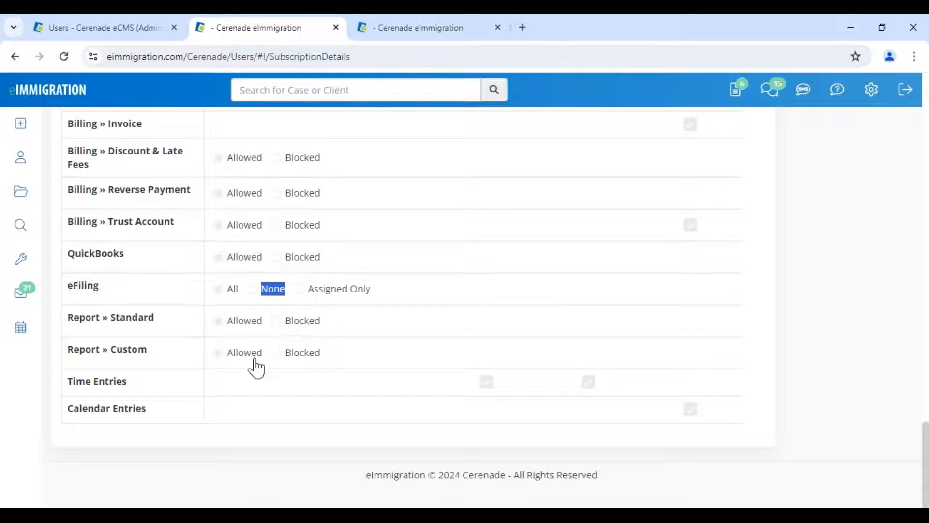
- Open Tools > eFiling and launch eFiler version 4.0, downloading Cerenade.eCMS.eFiler (2).application
{"action": "left_click", "coordinate": [7, 90]}
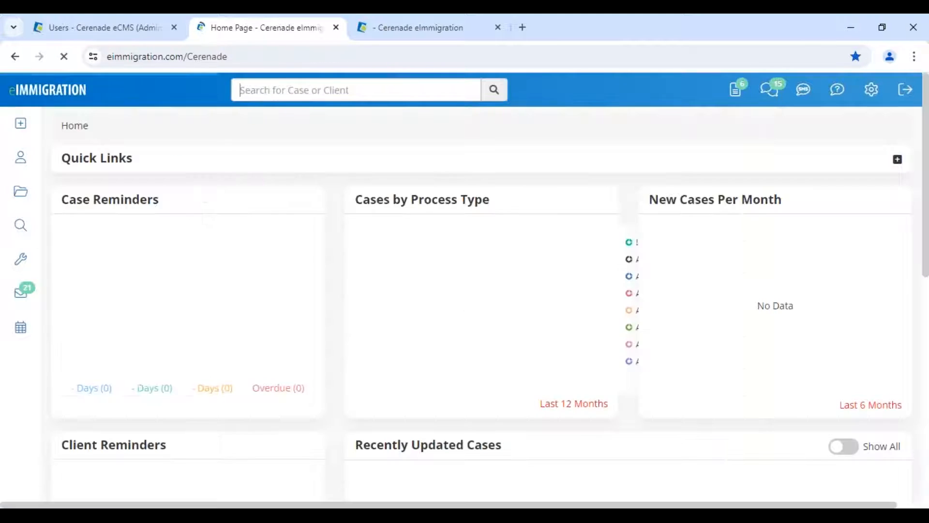
{"action": "mouse_move", "coordinate": [24, 261]}
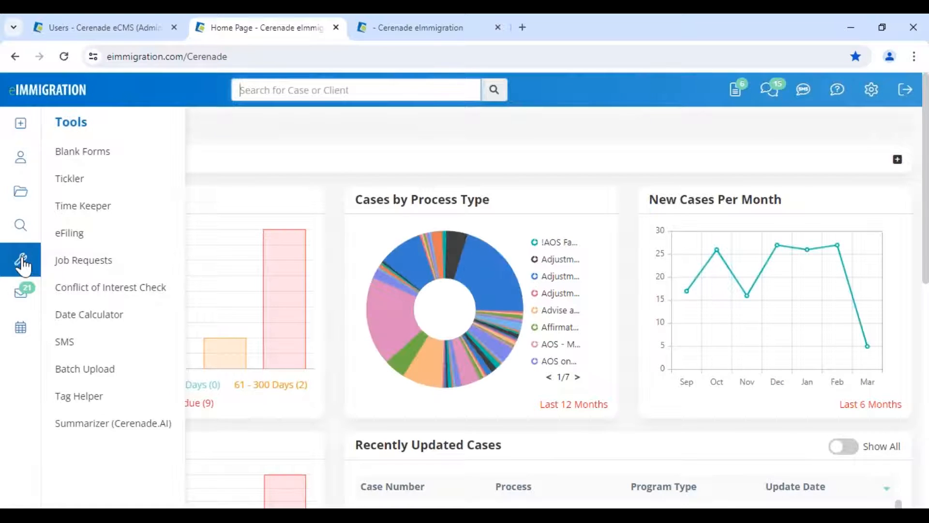
{"action": "left_click", "coordinate": [69, 232]}
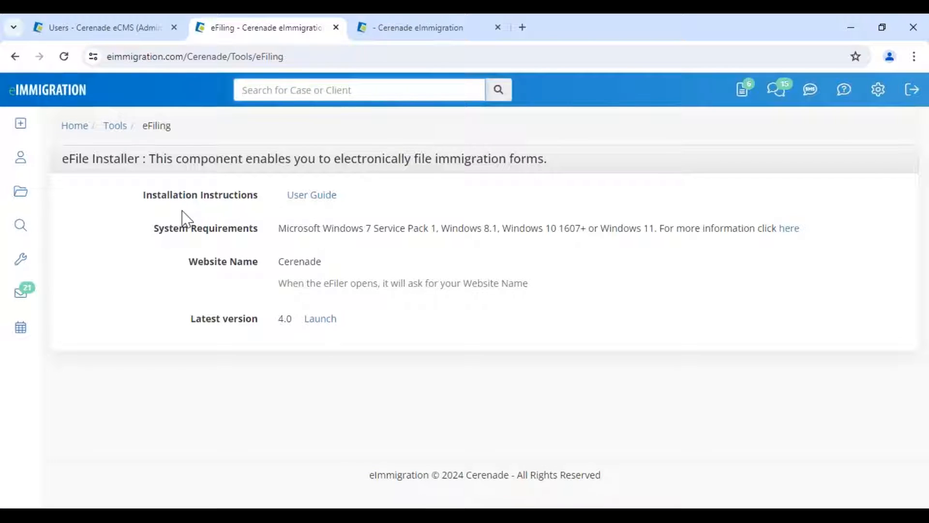
{"action": "left_click_drag", "start_coordinate": [62, 159], "coordinate": [556, 166]}
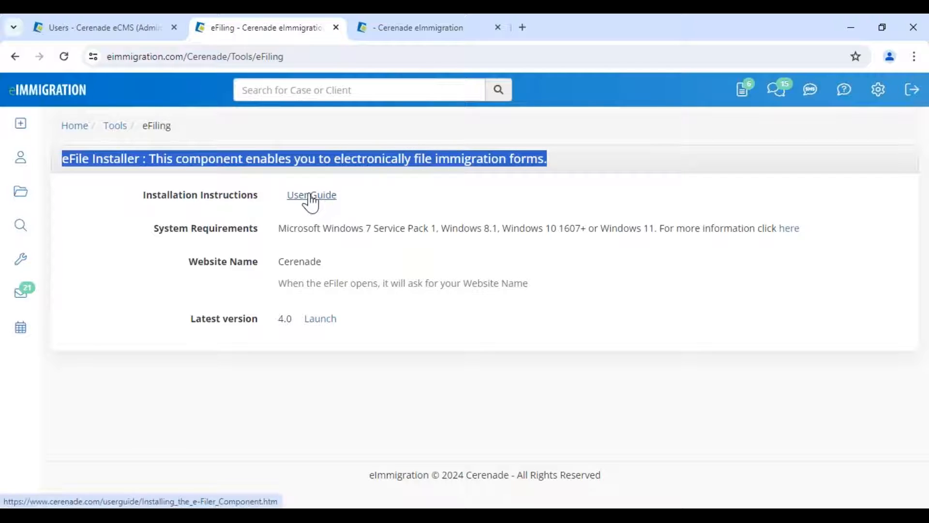
{"action": "left_click", "coordinate": [320, 319]}
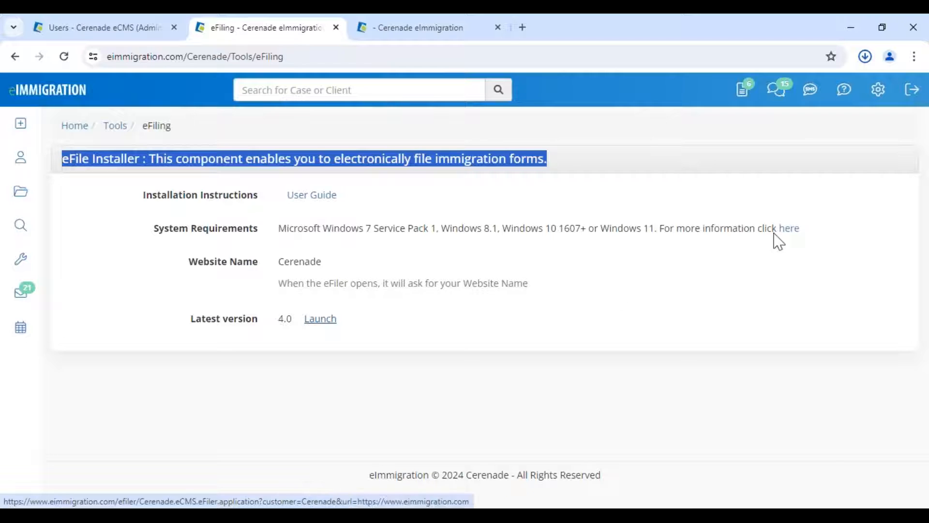
{"action": "left_click", "coordinate": [855, 88]}
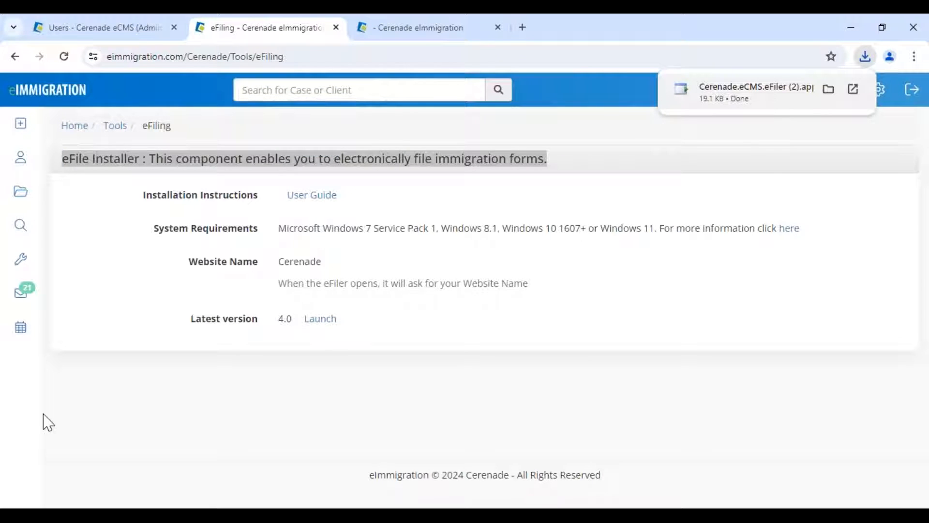
{"action": "left_click", "coordinate": [307, 408]}
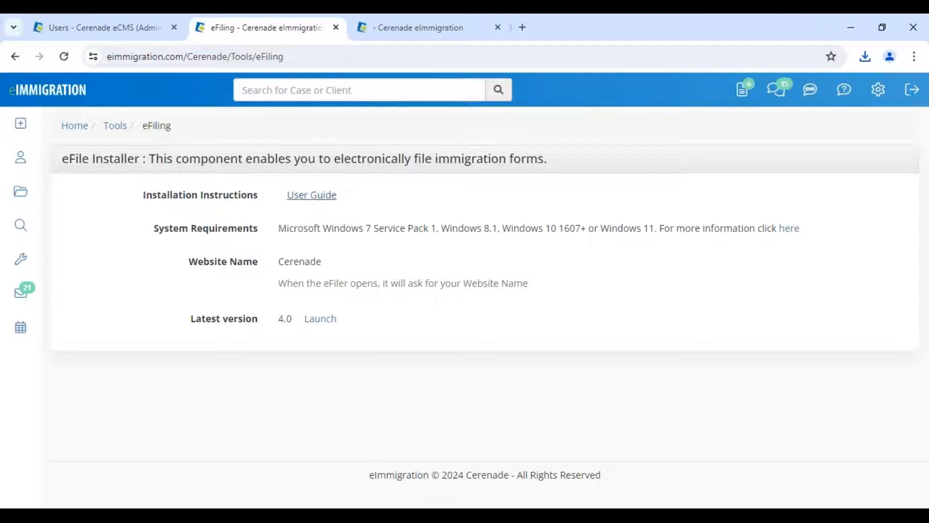
- Read the 'Installing the e-Filer Component' guide's Launch and install steps, then return to the eFile Steps slide
{"action": "left_click", "coordinate": [305, 195]}
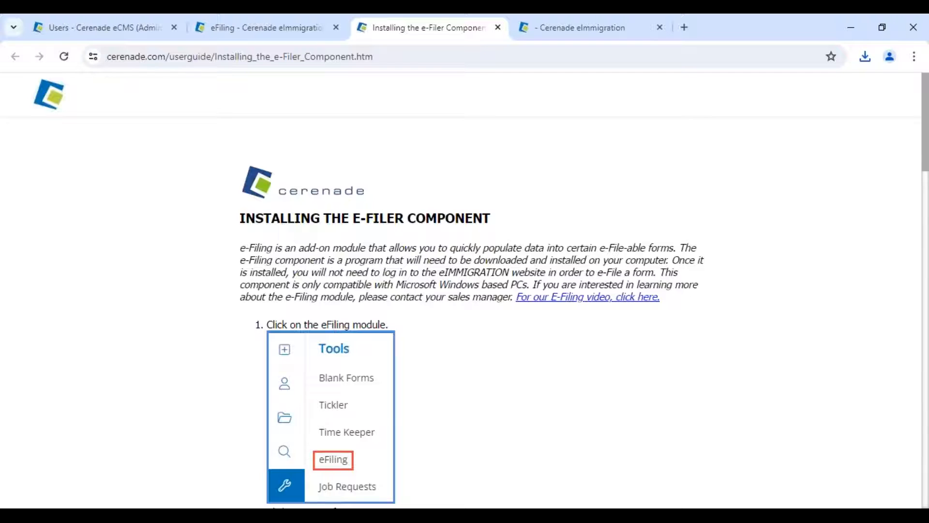
{"action": "scroll", "coordinate": [489, 384], "scroll_direction": "down", "scroll_amount": 9}
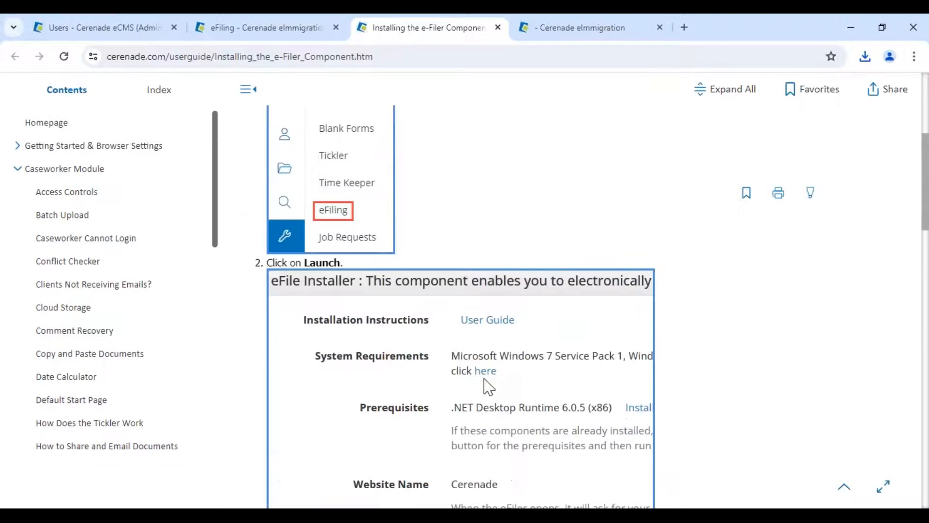
{"action": "scroll", "coordinate": [484, 346], "scroll_direction": "down", "scroll_amount": 4}
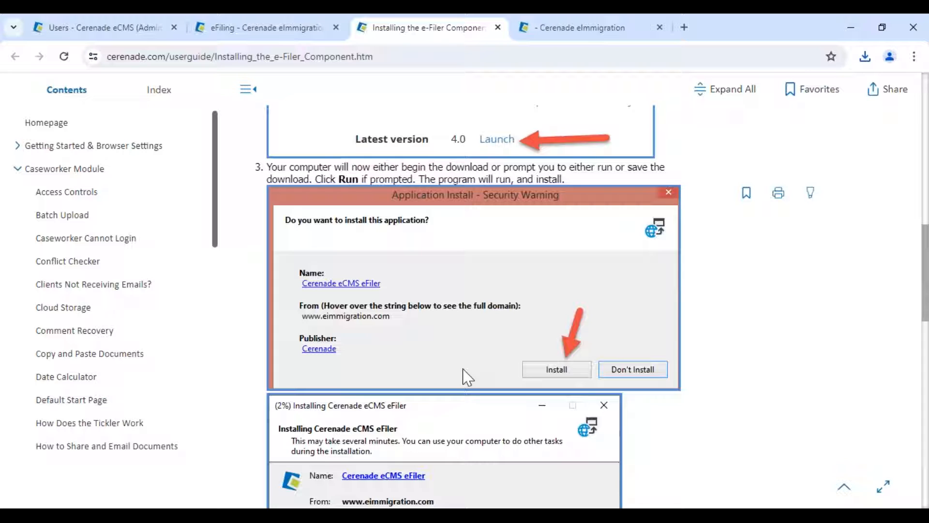
{"action": "mouse_move", "coordinate": [426, 498]}
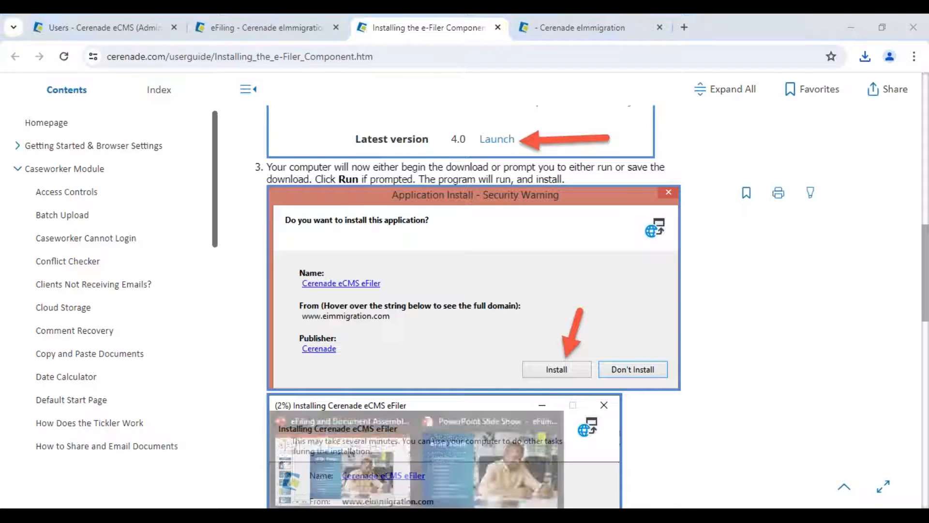
{"action": "left_click", "coordinate": [431, 474]}
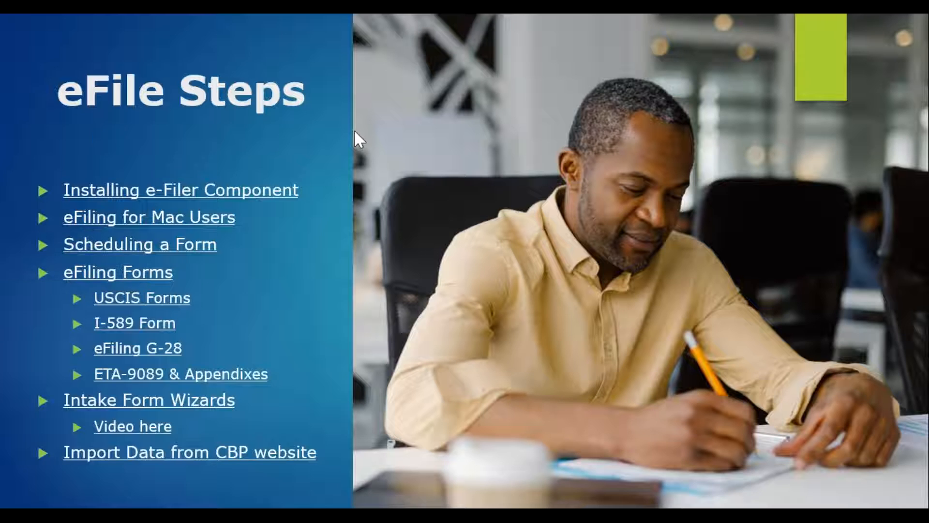
- Follow the 'eFiling for Mac Users' hyperlink on the eFile Steps slide
{"action": "left_click", "coordinate": [182, 219]}
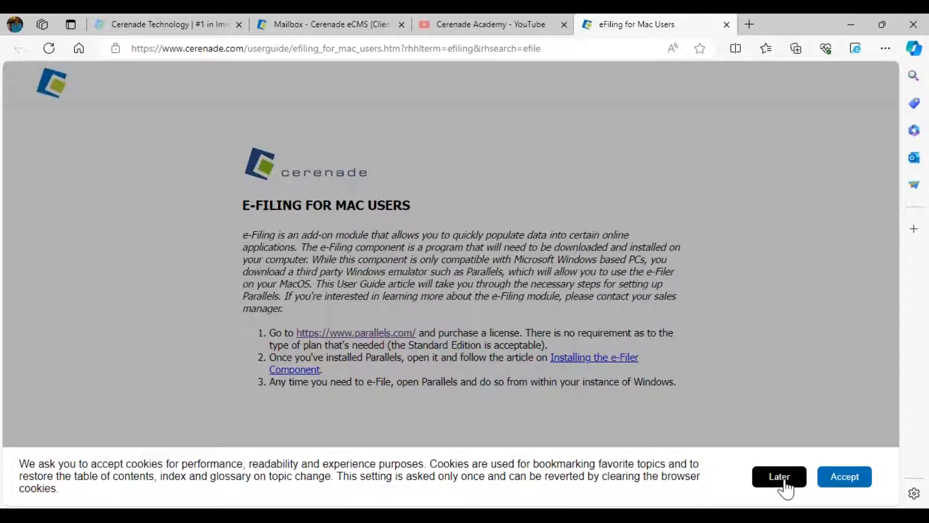
- Dismiss the cookie banner, highlight 'Parallels' in the Mac article's intro, then close the article
{"action": "left_click", "coordinate": [779, 477]}
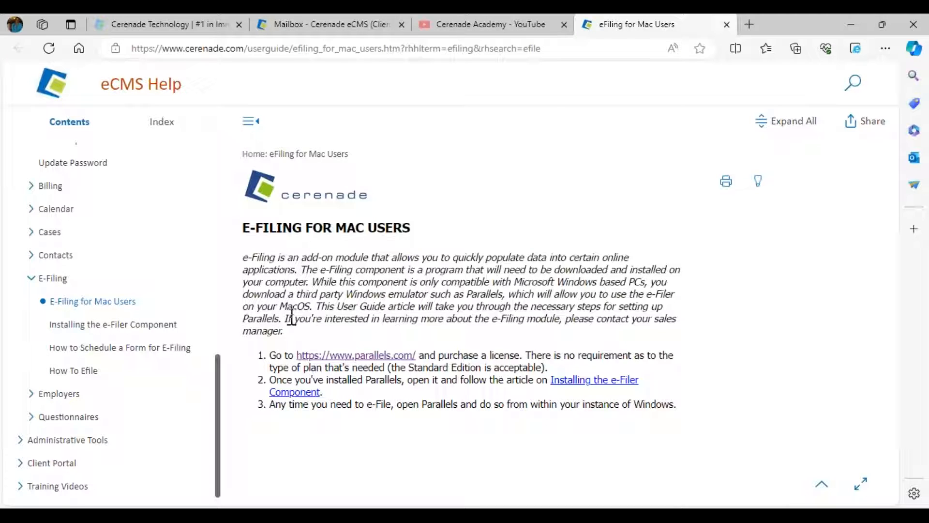
{"action": "left_click_drag", "start_coordinate": [244, 322], "coordinate": [279, 321]}
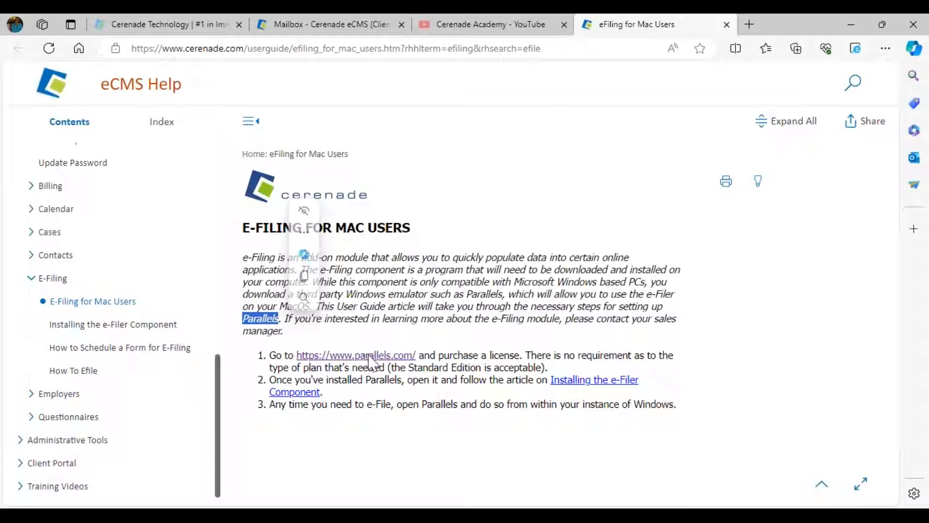
{"action": "left_click", "coordinate": [727, 25]}
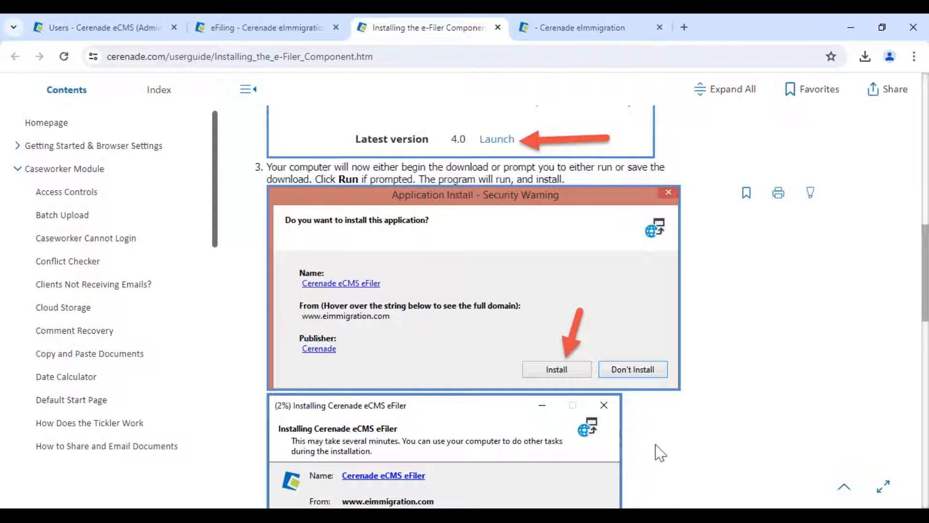
- Scroll the e-Filer installation article to step 4's Login dialog with eimmigration.com/myecms.com and Website Name
{"action": "scroll", "coordinate": [659, 452], "scroll_direction": "down", "scroll_amount": 7}
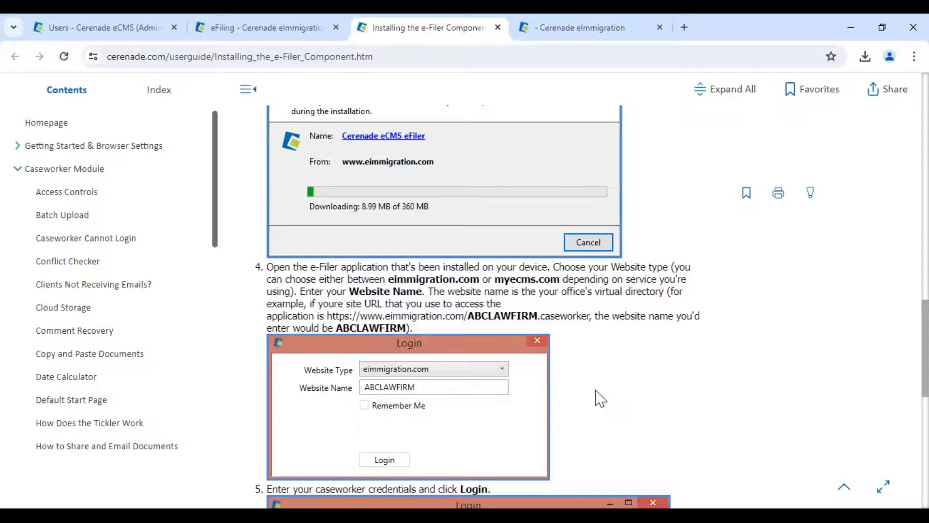
{"action": "scroll", "coordinate": [435, 339], "scroll_direction": "up", "scroll_amount": 12}
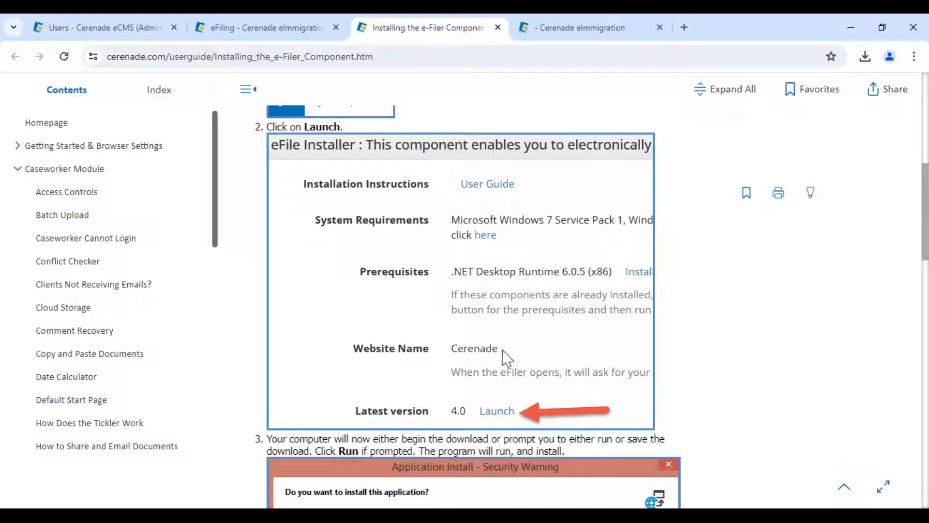
{"action": "scroll", "coordinate": [476, 361], "scroll_direction": "down", "scroll_amount": 15}
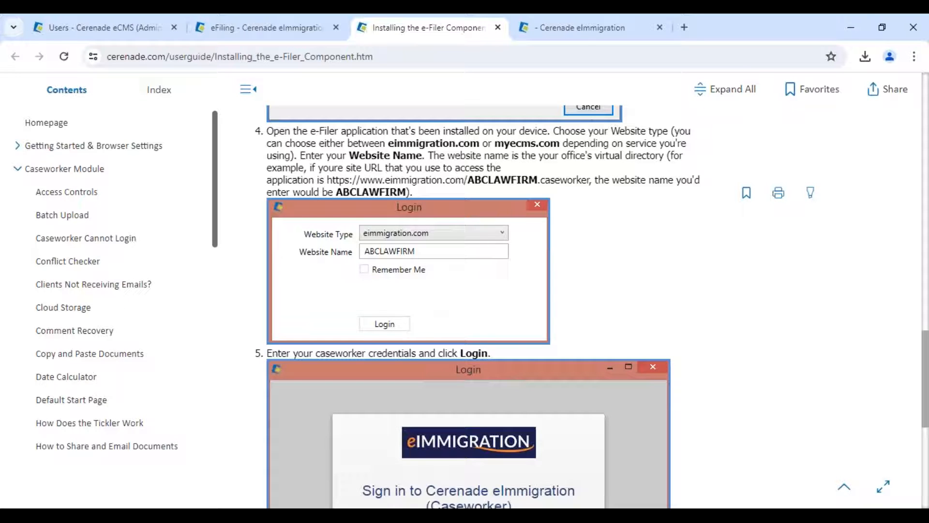
- Move the e-Filer Login window into view and log in with the cerenade website name
{"action": "left_click_drag", "start_coordinate": [223, 253], "coordinate": [499, 183]}
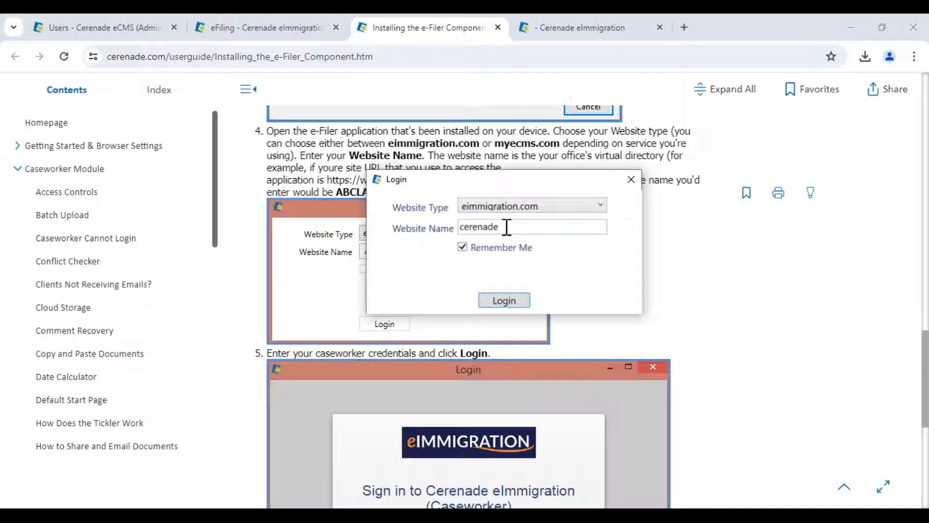
{"action": "left_click_drag", "start_coordinate": [507, 227], "coordinate": [444, 234]}
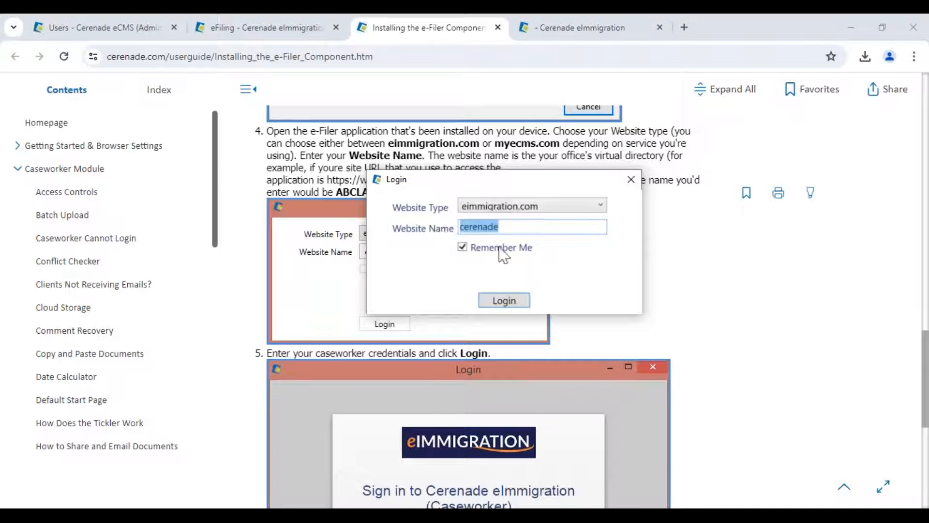
{"action": "left_click", "coordinate": [503, 225]}
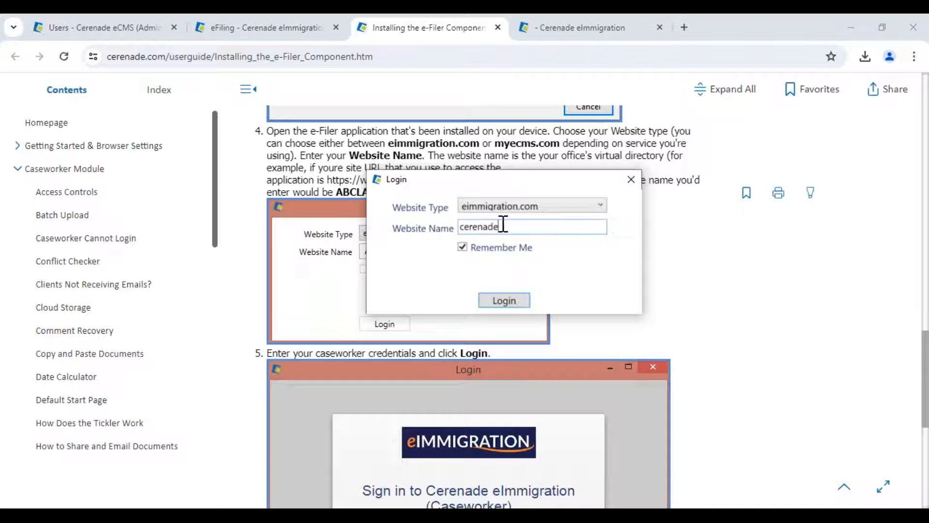
{"action": "left_click", "coordinate": [505, 301]}
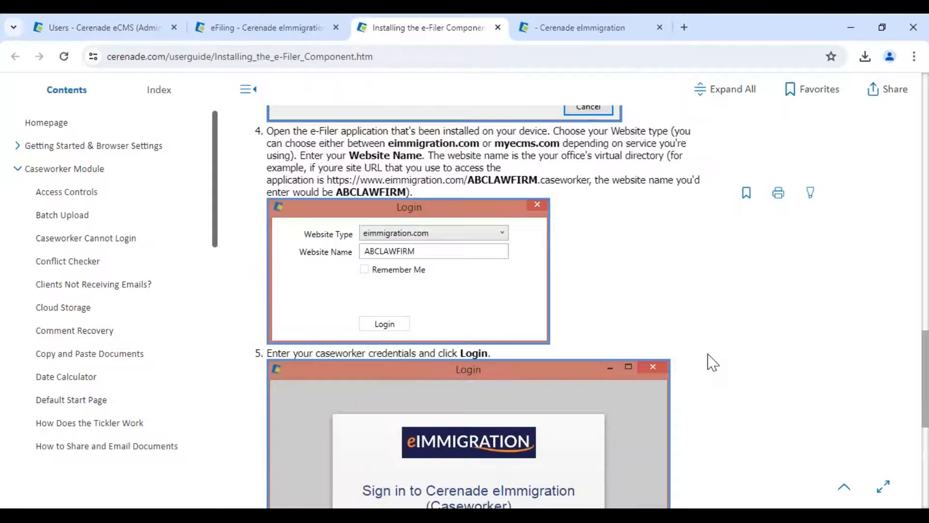
- Sign in to the eImmigration window with the caseworker's username and password, then return to the guide
{"action": "scroll", "coordinate": [707, 363], "scroll_direction": "down", "scroll_amount": 7}
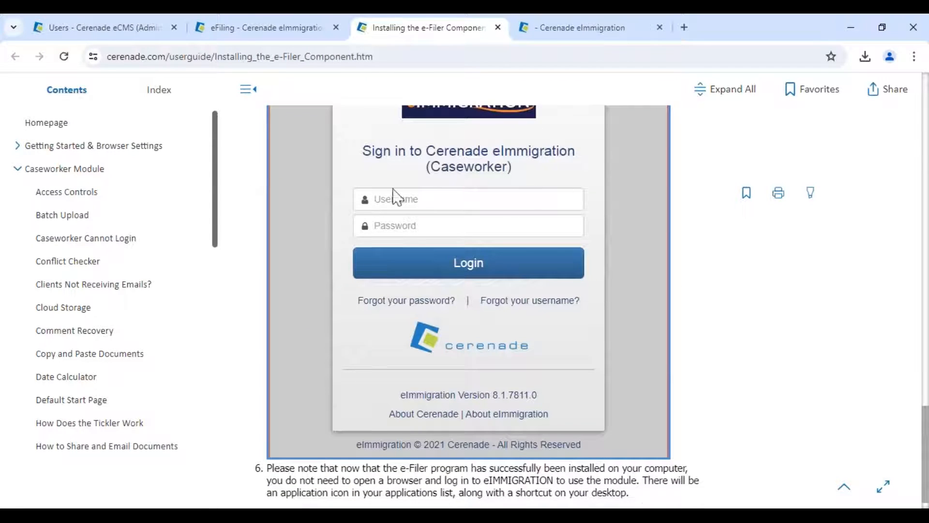
{"action": "left_click", "coordinate": [450, 515]}
{"action": "left_click", "coordinate": [579, 456]}
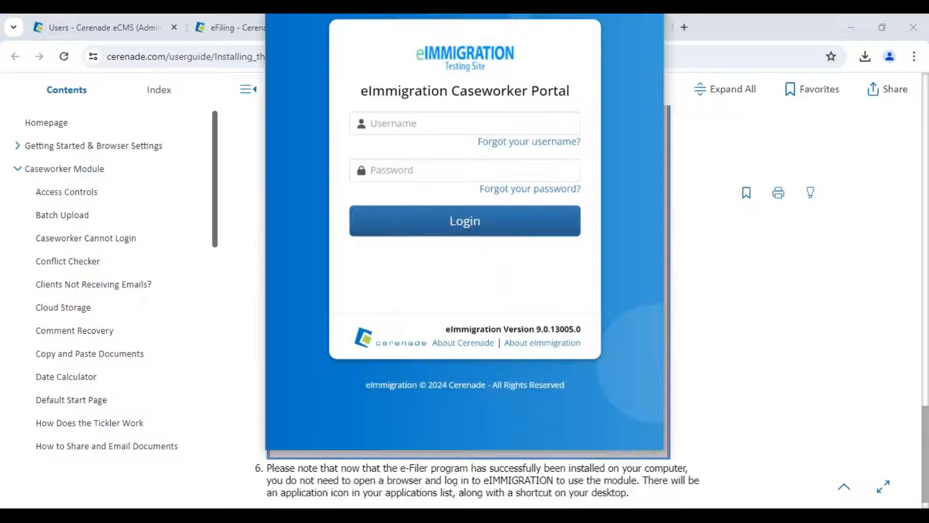
{"action": "left_click", "coordinate": [417, 125]}
{"action": "type", "text": "vanessa"}
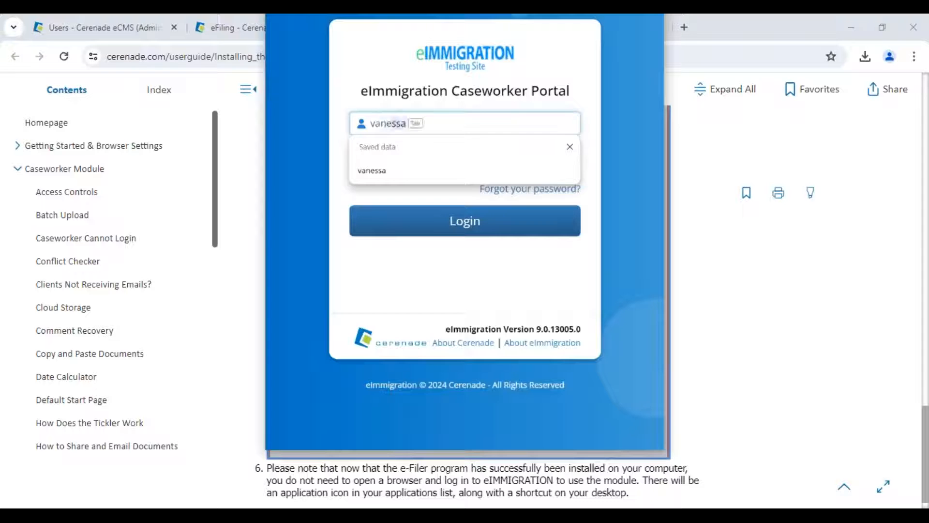
{"action": "key", "text": "Tab"}
{"action": "type", "text": "•••"}
{"action": "key", "text": "Return"}
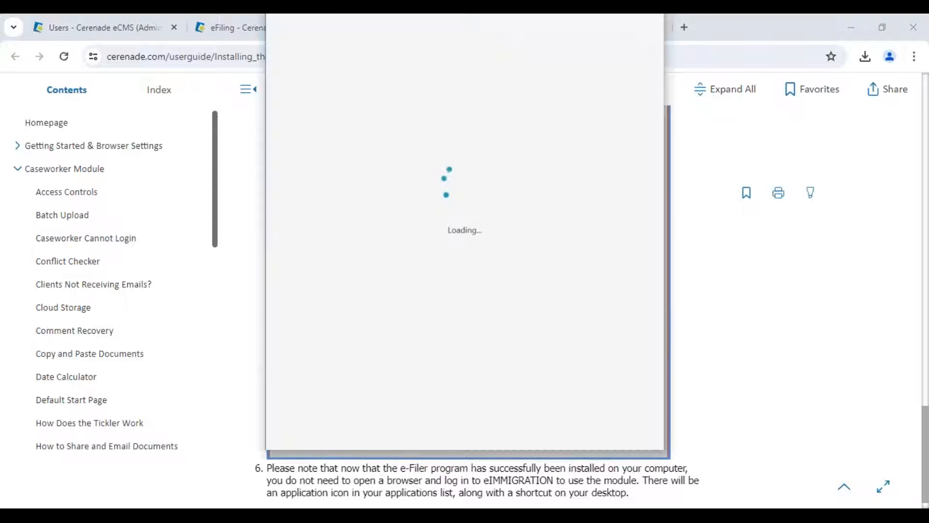
{"action": "left_click", "coordinate": [763, 329]}
{"action": "scroll", "coordinate": [754, 328], "scroll_direction": "down", "scroll_amount": 2}
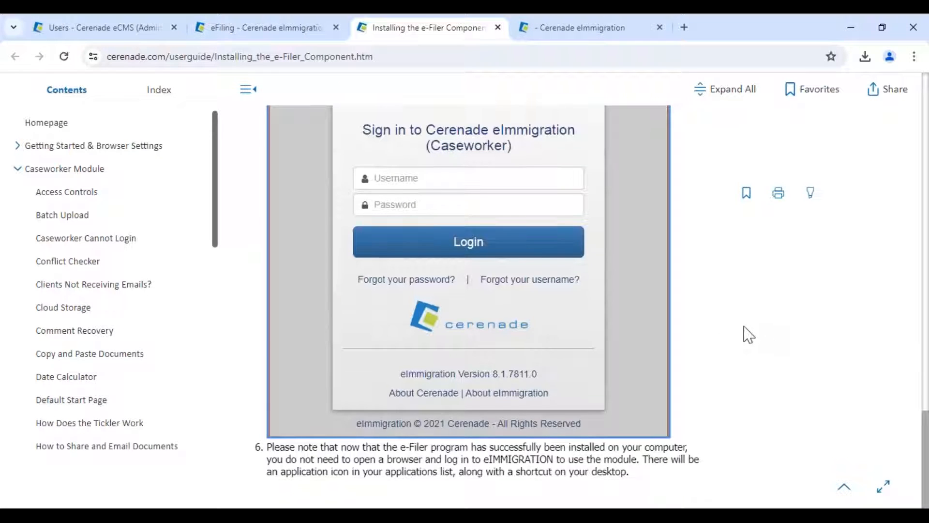
- Close the installation guide and resize the e-Filer's case forms list panel
{"action": "left_click", "coordinate": [498, 27]}
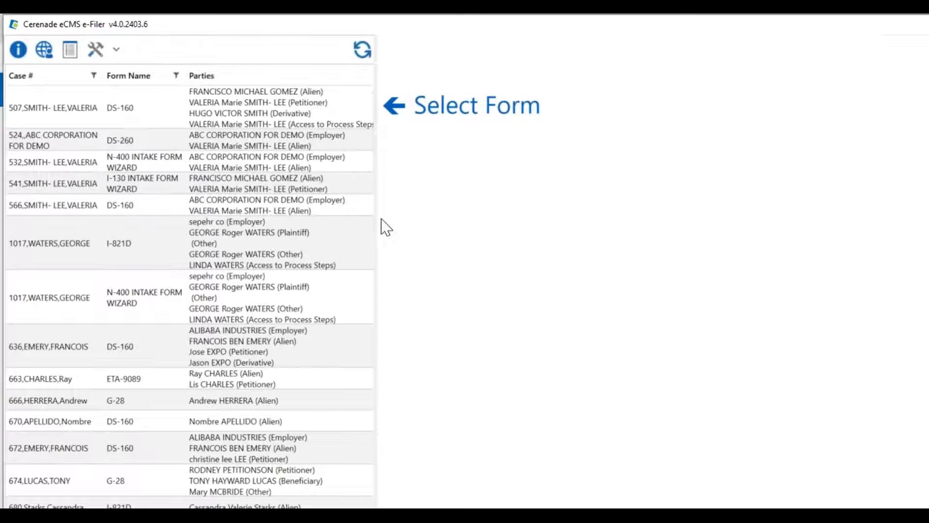
{"action": "left_click_drag", "start_coordinate": [376, 220], "coordinate": [278, 223]}
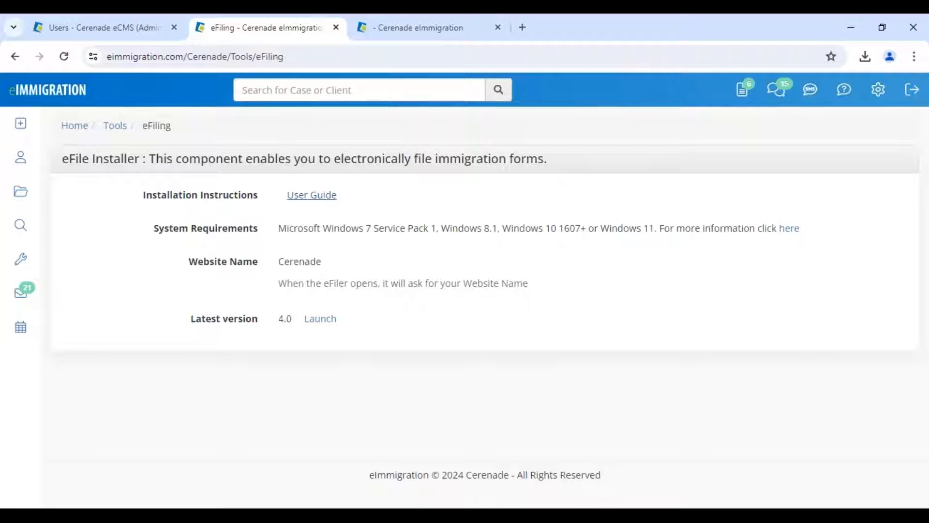
- From the Cases search, open the top Naturalization case and return to its general info
{"action": "left_click", "coordinate": [21, 193]}
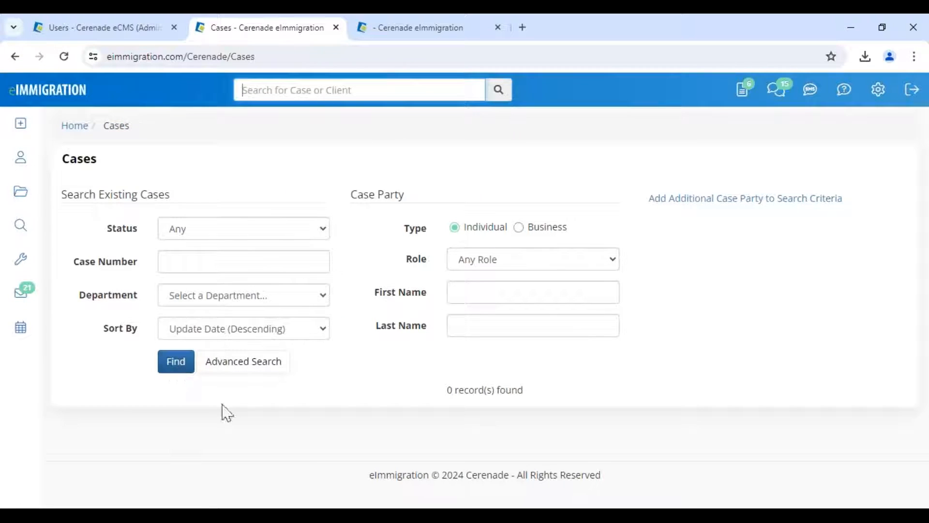
{"action": "left_click", "coordinate": [175, 362]}
{"action": "scroll", "coordinate": [238, 378], "scroll_direction": "down", "scroll_amount": 2}
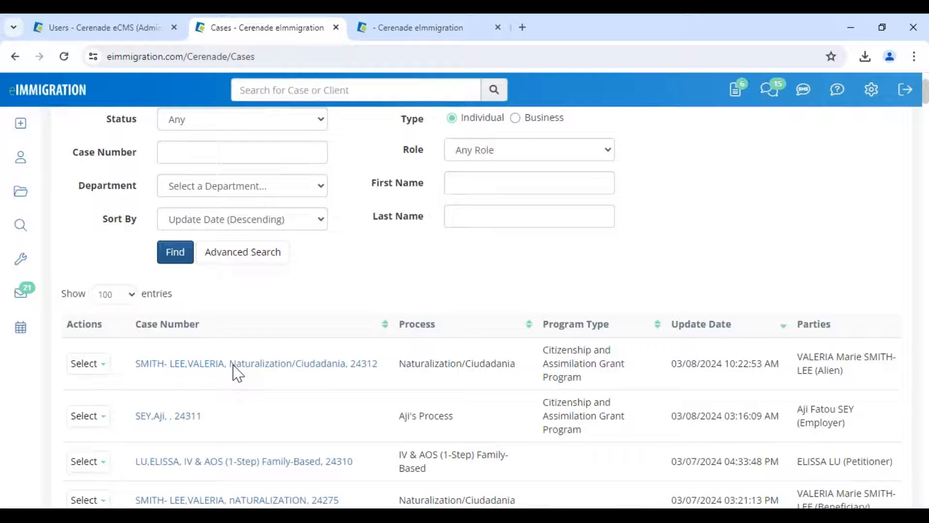
{"action": "scroll", "coordinate": [238, 373], "scroll_direction": "down", "scroll_amount": 3}
{"action": "left_click", "coordinate": [255, 197]}
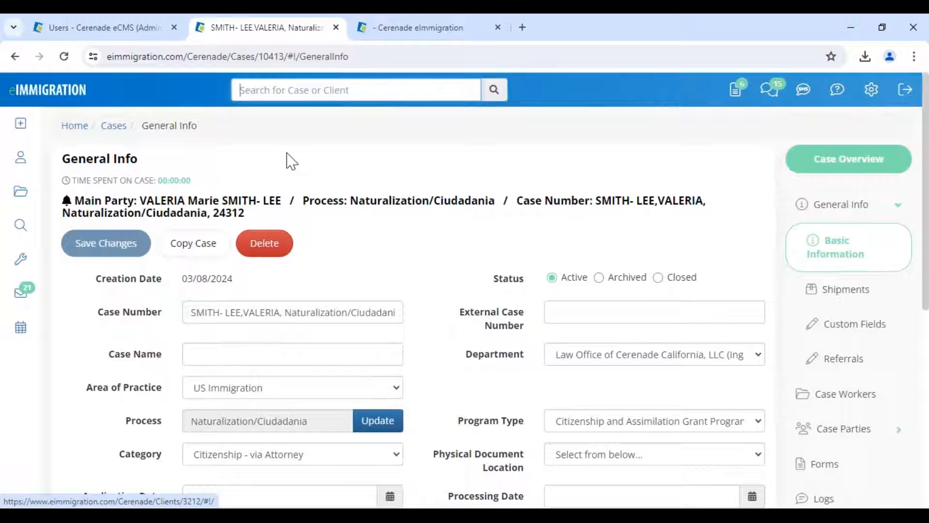
{"action": "left_click", "coordinate": [241, 201]}
{"action": "left_click", "coordinate": [272, 39]}
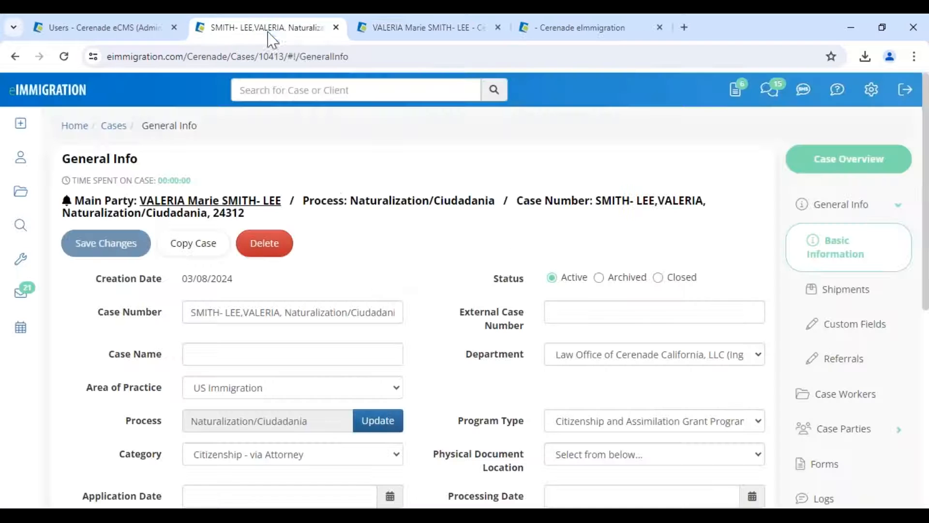
- Show the case's forms sorted by eFiling status descending, then bring up the Add Forms choices
{"action": "left_click", "coordinate": [836, 465]}
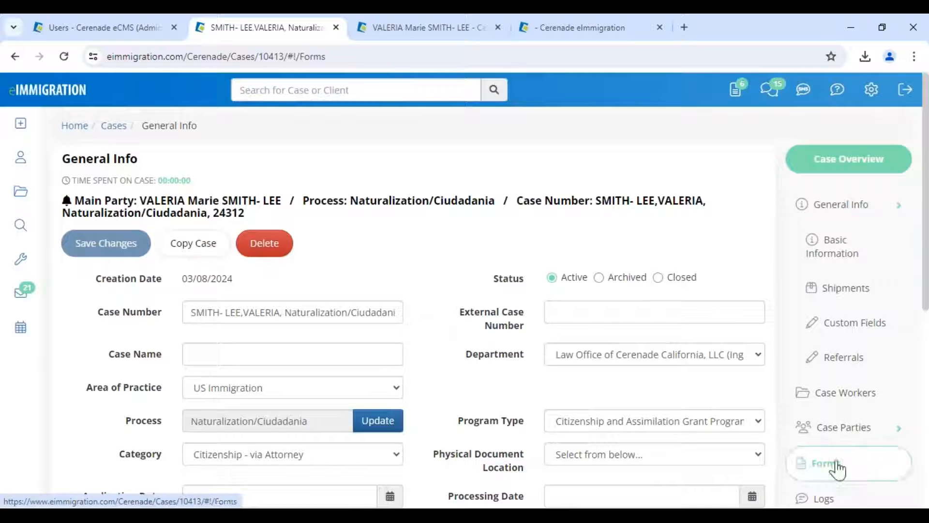
{"action": "scroll", "coordinate": [382, 416], "scroll_direction": "down", "scroll_amount": 3}
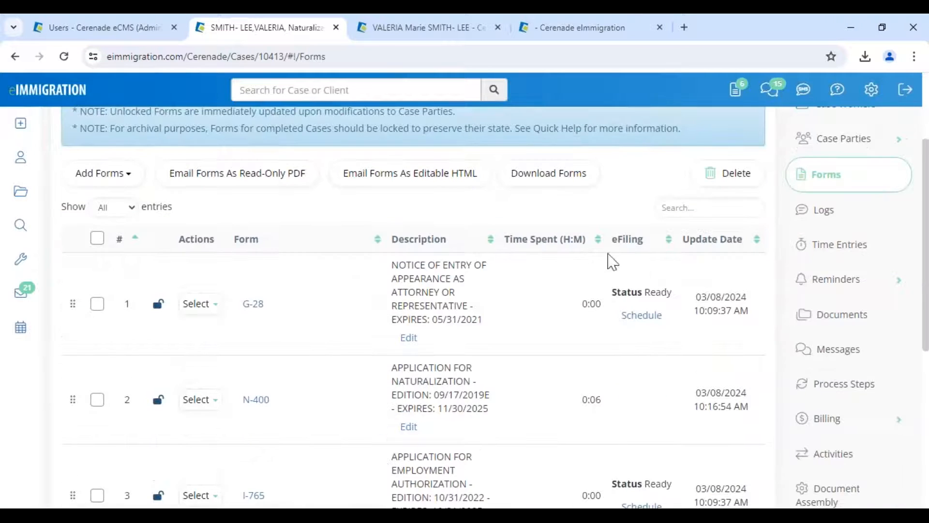
{"action": "left_click", "coordinate": [637, 241]}
{"action": "left_click", "coordinate": [627, 290]}
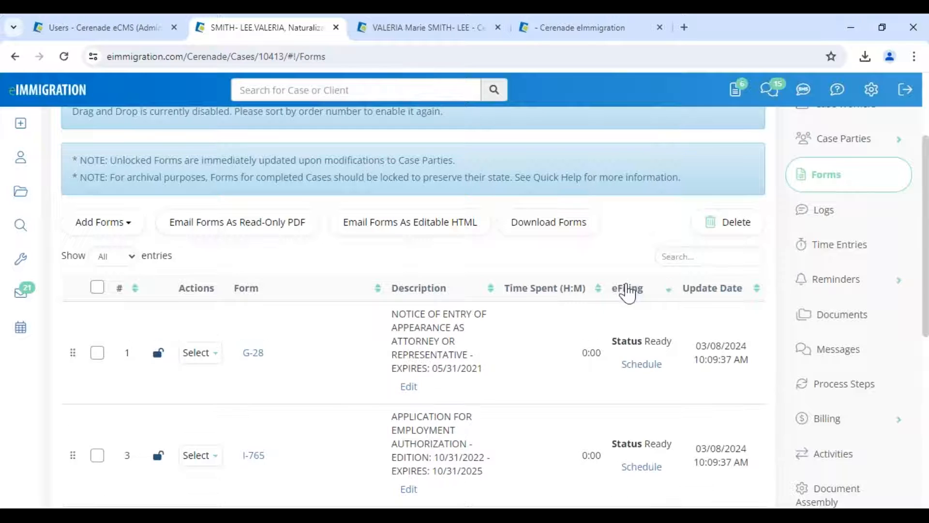
{"action": "scroll", "coordinate": [628, 293], "scroll_direction": "down", "scroll_amount": 2}
{"action": "scroll", "coordinate": [533, 359], "scroll_direction": "down", "scroll_amount": 2}
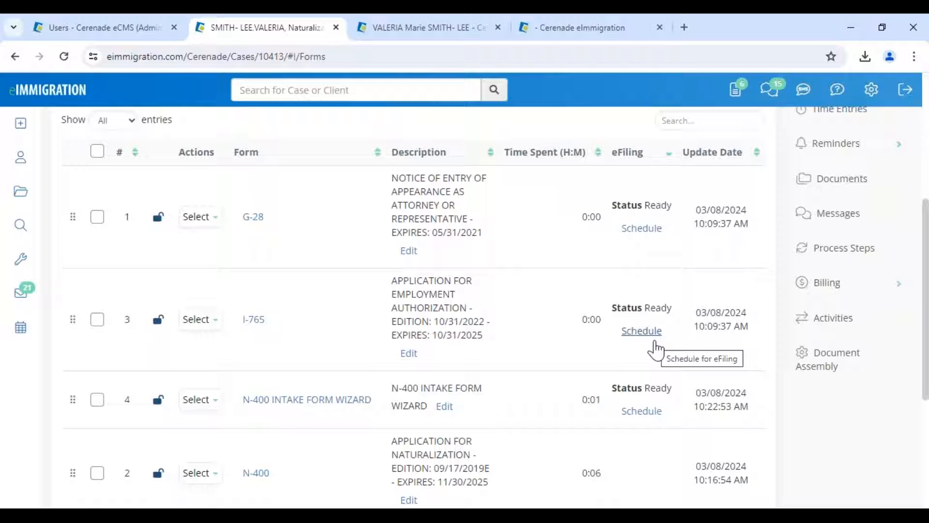
{"action": "scroll", "coordinate": [278, 337], "scroll_direction": "up", "scroll_amount": 3}
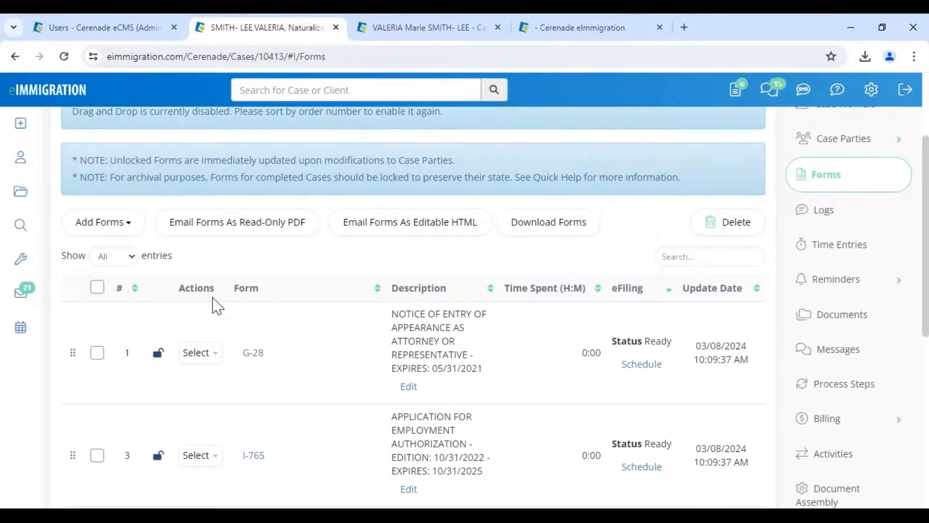
{"action": "left_click", "coordinate": [109, 223]}
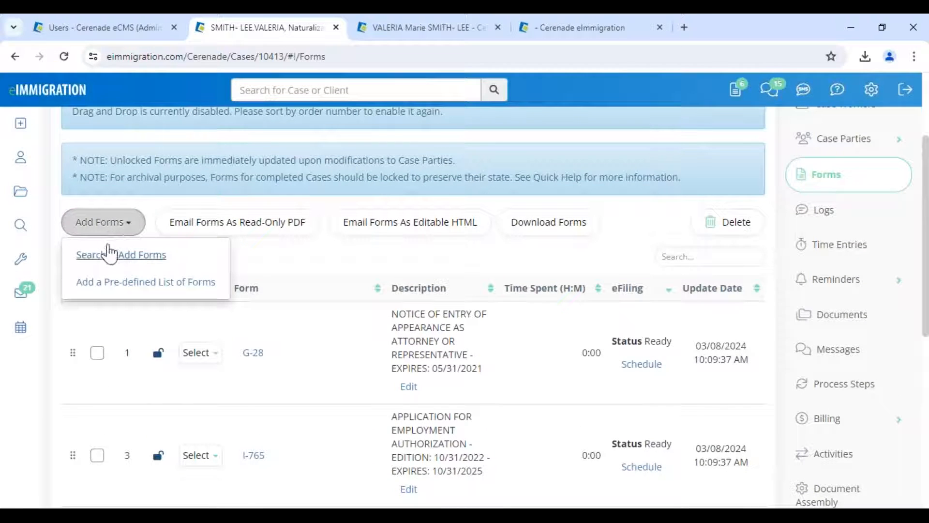
{"action": "left_click", "coordinate": [108, 255]}
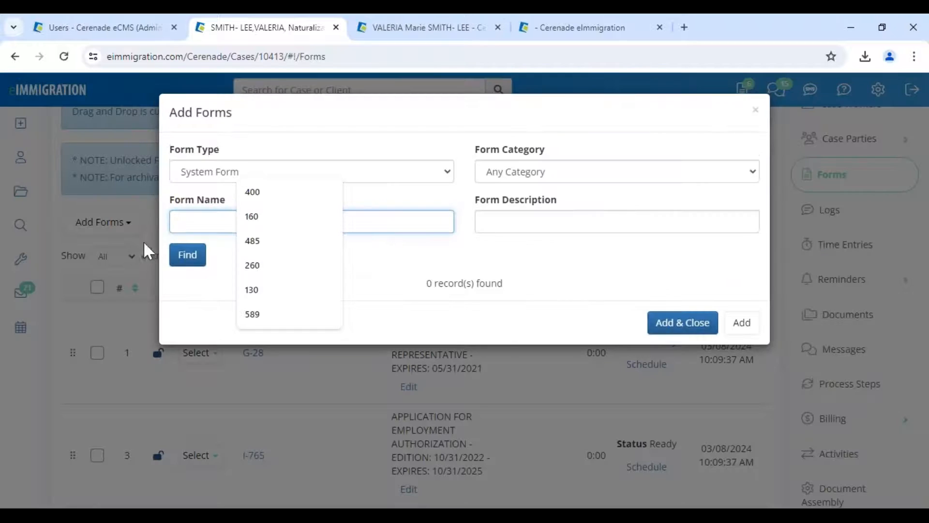
{"action": "left_click", "coordinate": [190, 255]}
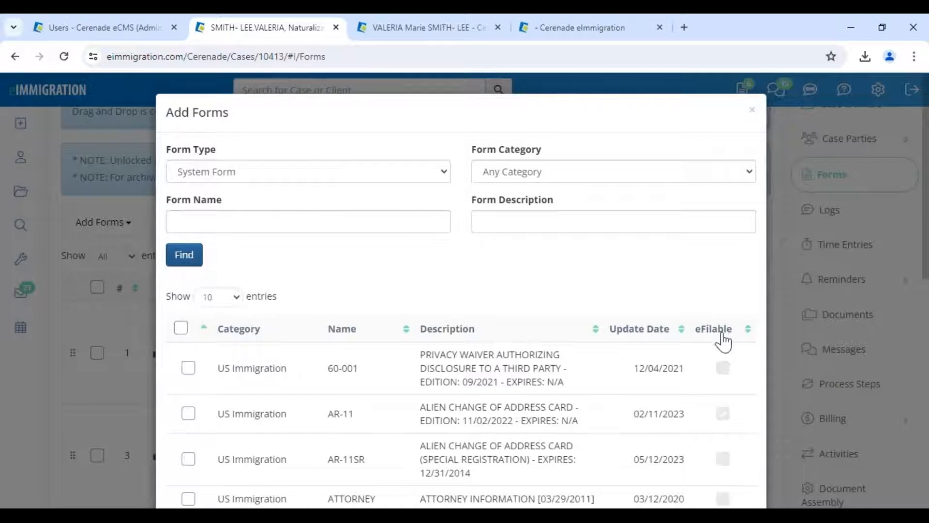
{"action": "left_click", "coordinate": [724, 341]}
{"action": "left_click", "coordinate": [723, 339]}
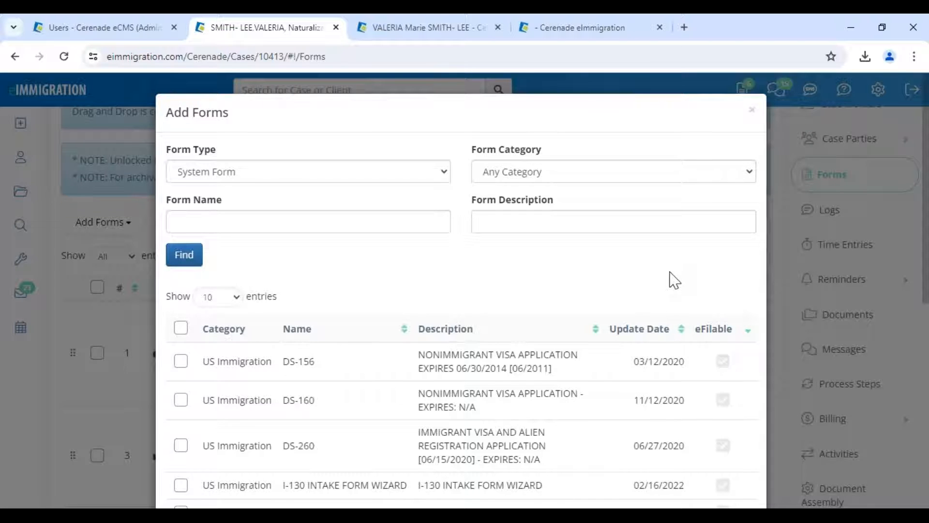
{"action": "scroll", "coordinate": [674, 280], "scroll_direction": "down", "scroll_amount": 6}
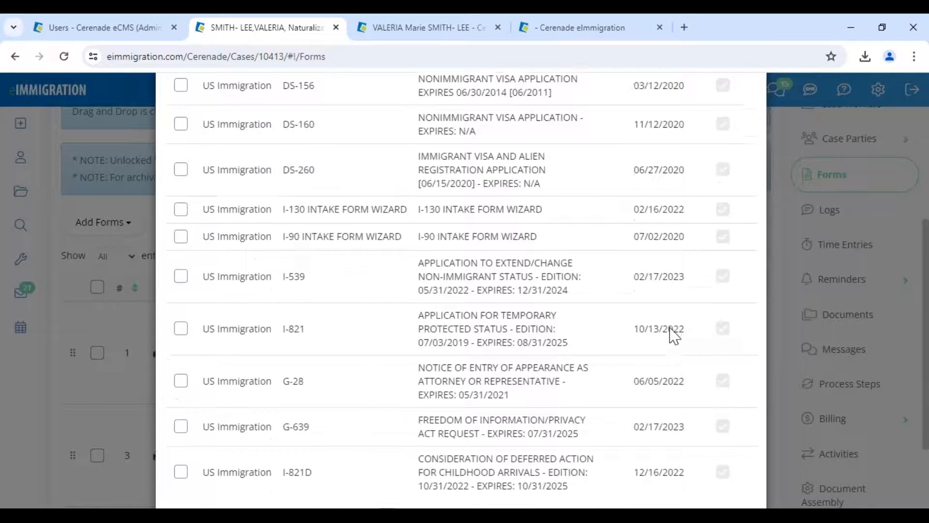
{"action": "scroll", "coordinate": [672, 333], "scroll_direction": "down", "scroll_amount": 2}
{"action": "left_click", "coordinate": [413, 463]}
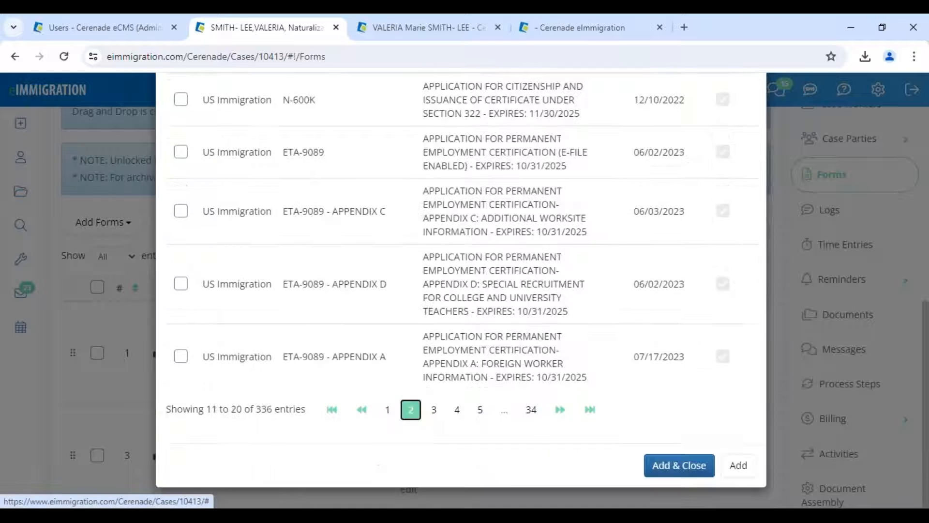
{"action": "scroll", "coordinate": [382, 329], "scroll_direction": "up", "scroll_amount": 2}
{"action": "scroll", "coordinate": [380, 328], "scroll_direction": "up", "scroll_amount": 5}
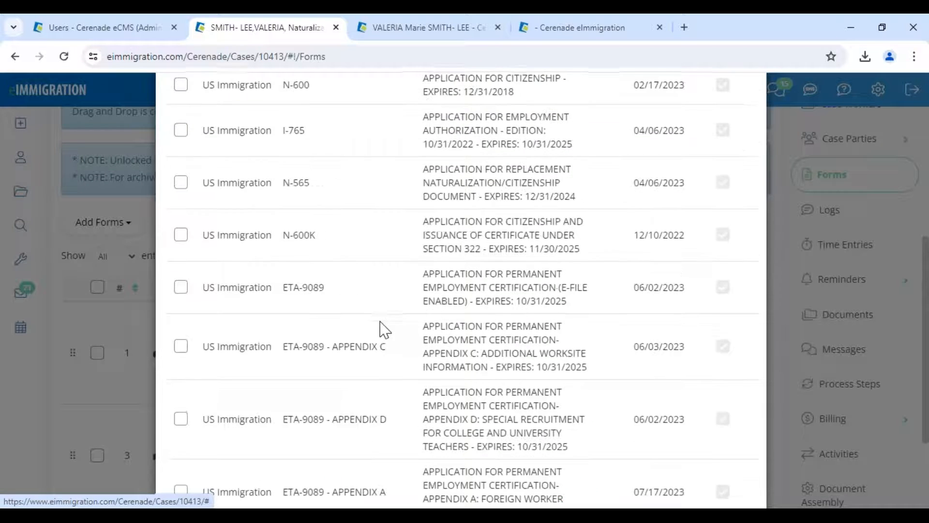
{"action": "left_click_drag", "start_coordinate": [283, 266], "coordinate": [334, 279]}
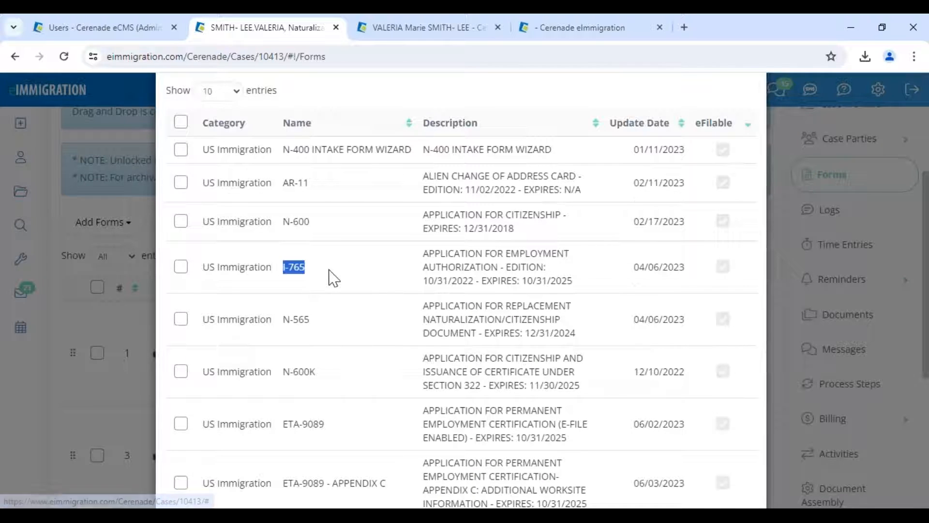
{"action": "left_click_drag", "start_coordinate": [283, 150], "coordinate": [415, 152]}
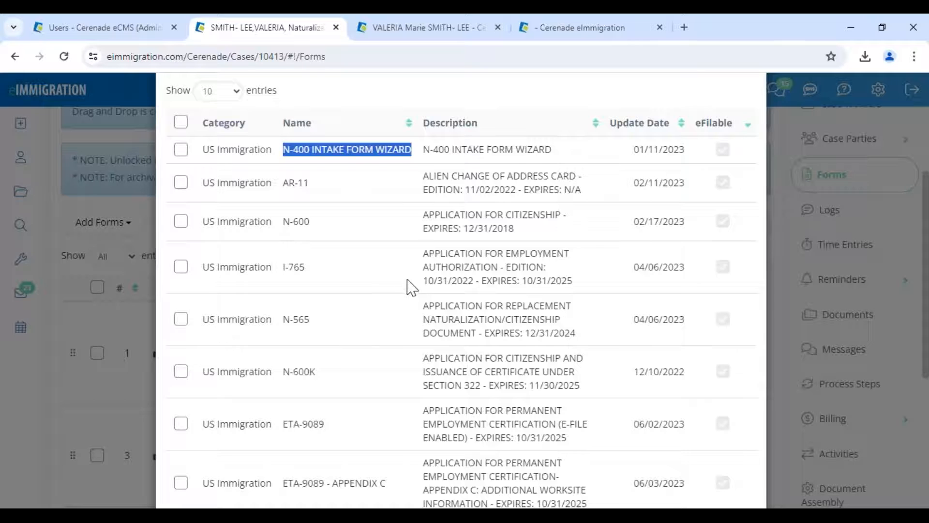
{"action": "scroll", "coordinate": [533, 232], "scroll_direction": "up", "scroll_amount": 5}
{"action": "left_click", "coordinate": [248, 222]}
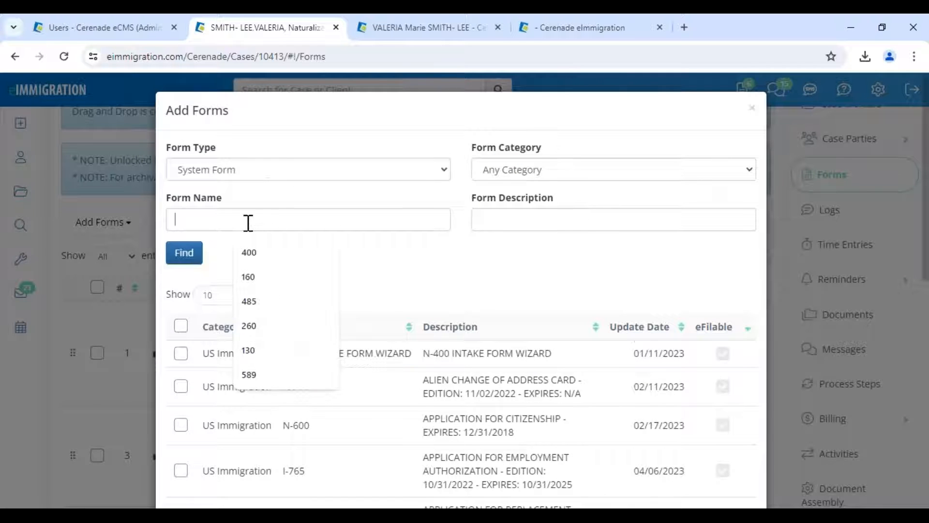
{"action": "type", "text": "130"}
{"action": "left_click", "coordinate": [192, 260]}
{"action": "left_click_drag", "start_coordinate": [282, 360], "coordinate": [408, 369]}
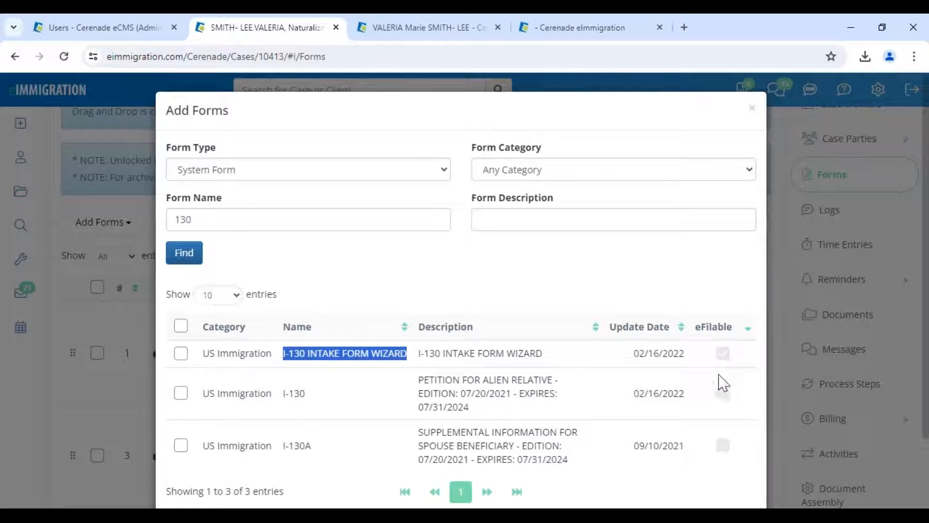
{"action": "left_click", "coordinate": [180, 352]}
{"action": "left_click", "coordinate": [180, 393]}
{"action": "left_click", "coordinate": [752, 111]}
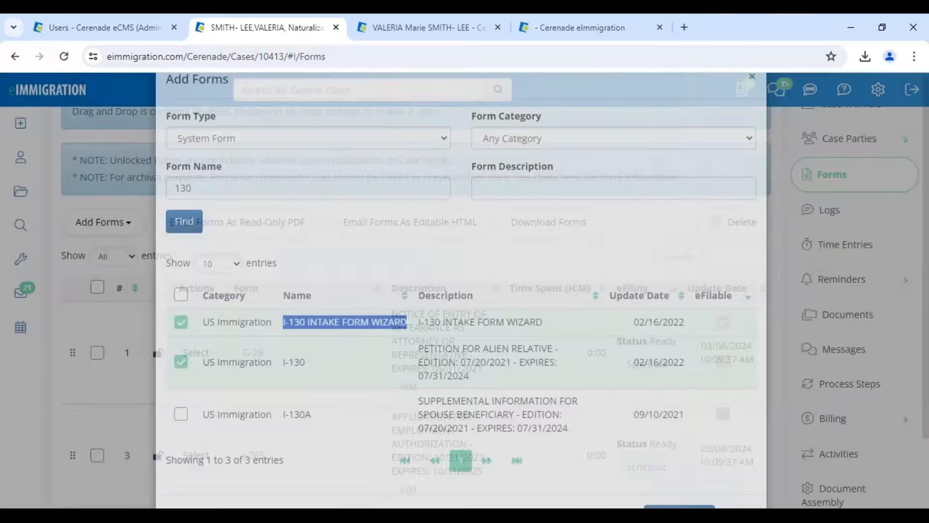
{"action": "scroll", "coordinate": [342, 300], "scroll_direction": "down", "scroll_amount": 3}
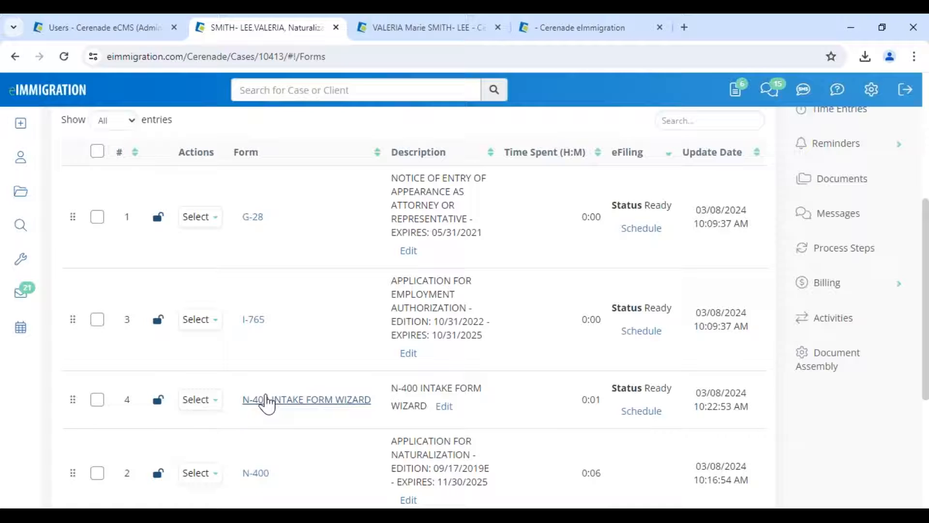
- Lock the N-400 INTAKE FORM WIZARD form from its row's actions menu
{"action": "left_click", "coordinate": [98, 401]}
{"action": "left_click", "coordinate": [205, 402]}
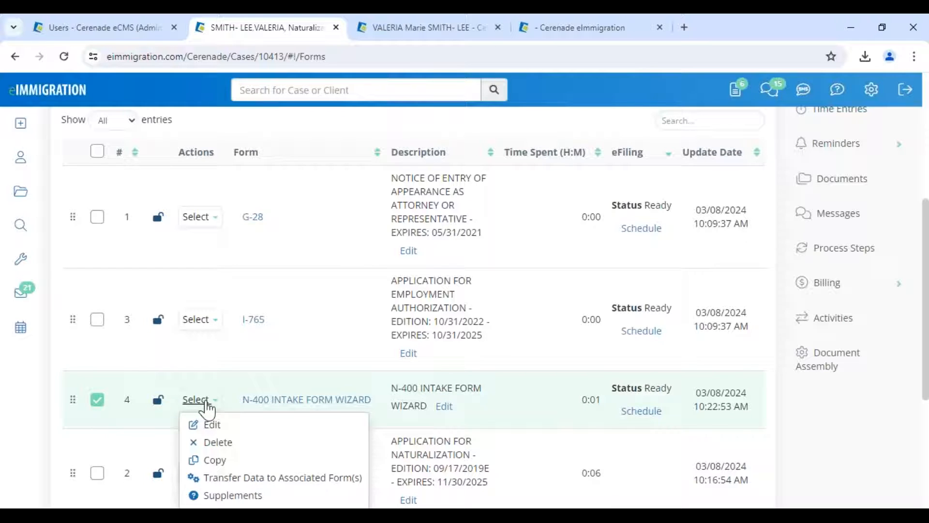
{"action": "left_click", "coordinate": [203, 402]}
{"action": "left_click", "coordinate": [97, 401]}
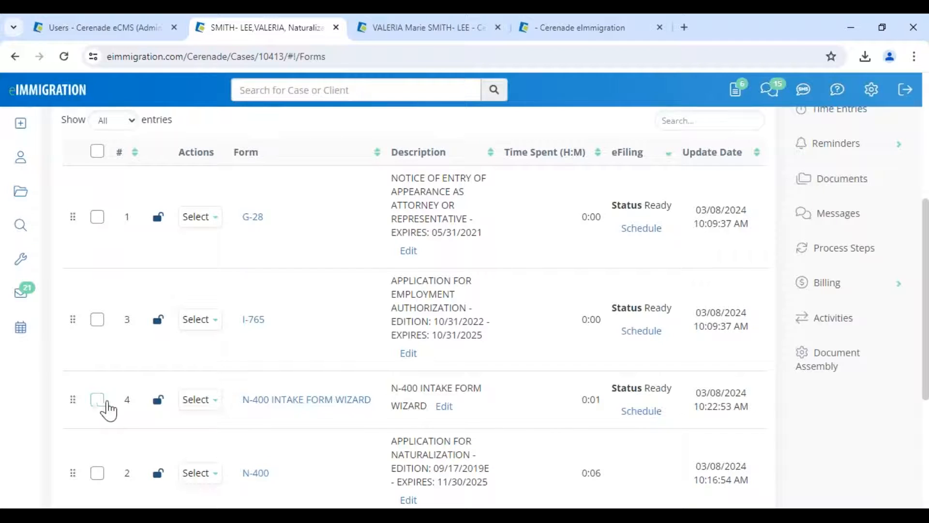
{"action": "scroll", "coordinate": [102, 411], "scroll_direction": "up", "scroll_amount": 5}
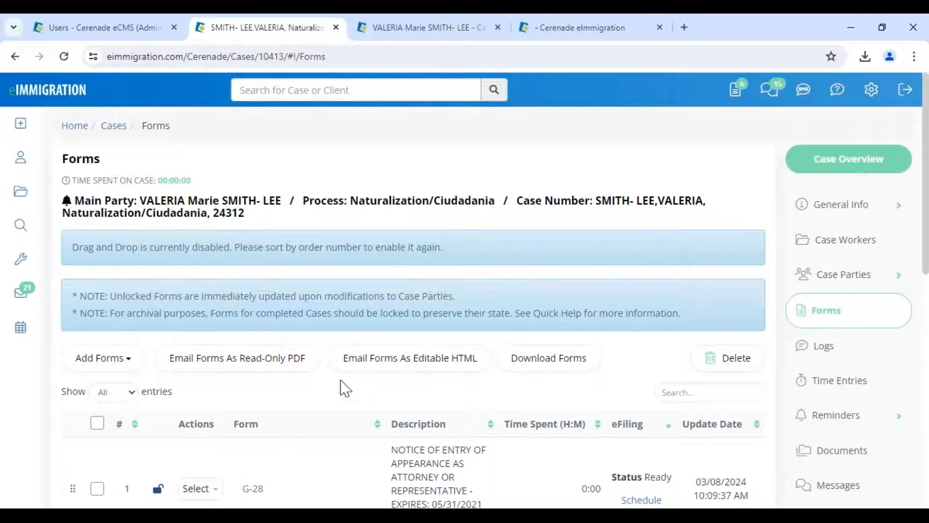
{"action": "scroll", "coordinate": [328, 386], "scroll_direction": "down", "scroll_amount": 8}
{"action": "left_click", "coordinate": [198, 264]}
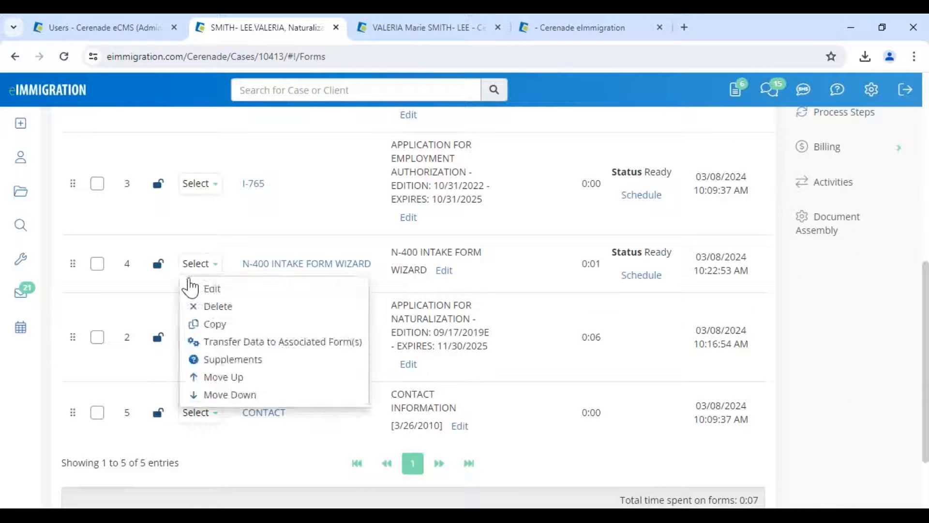
{"action": "left_click", "coordinate": [158, 264]}
- Confirm the N-400 INTAKE FORM WIZARD is locked and schedule it for eFiling
{"action": "scroll", "coordinate": [201, 328], "scroll_direction": "down", "scroll_amount": 10}
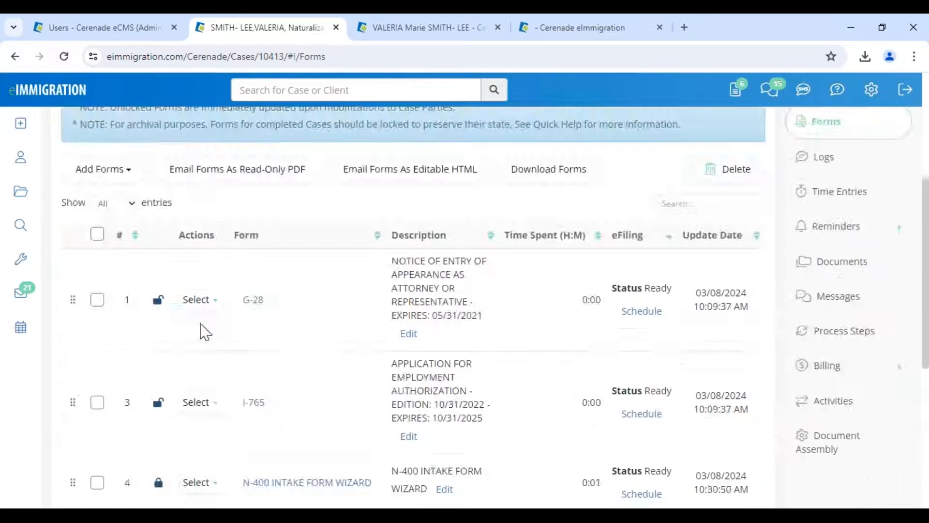
{"action": "left_click", "coordinate": [198, 260]}
{"action": "left_click", "coordinate": [150, 256]}
{"action": "scroll", "coordinate": [150, 256], "scroll_direction": "down", "scroll_amount": 1}
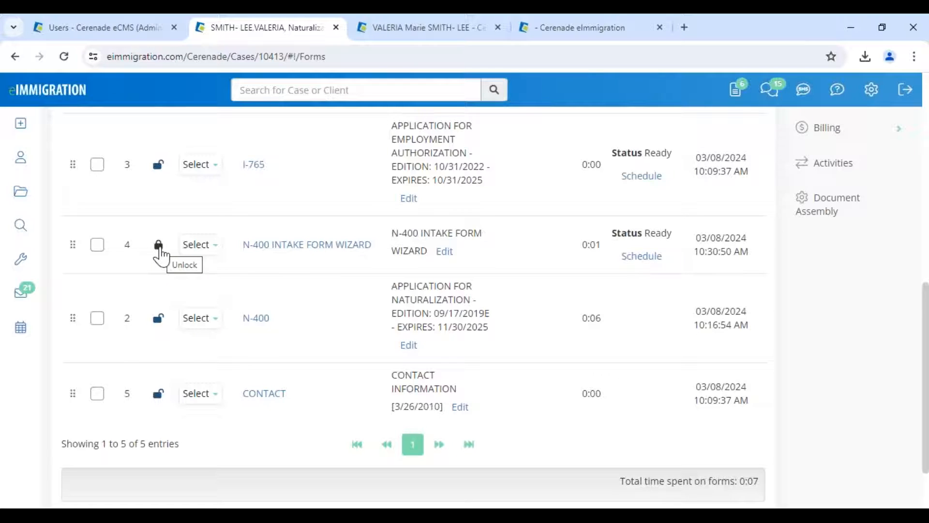
{"action": "left_click", "coordinate": [200, 245]}
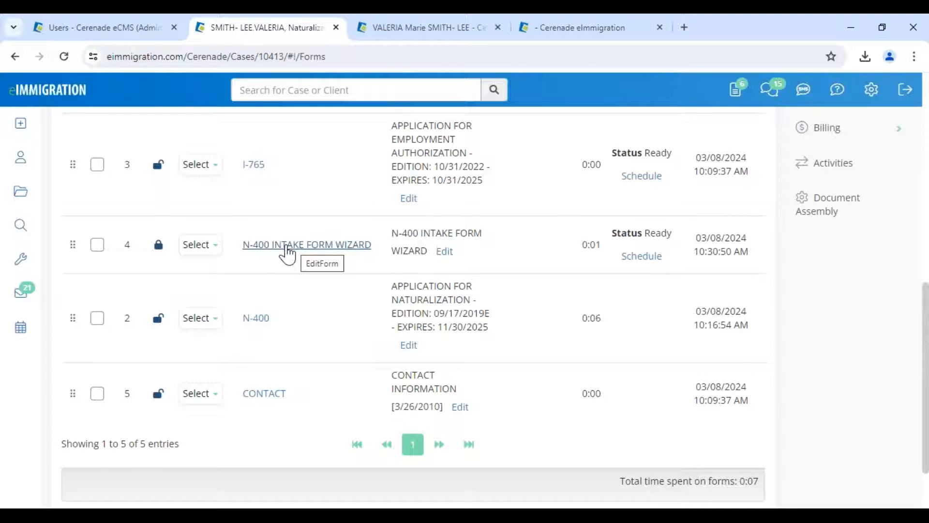
{"action": "left_click", "coordinate": [158, 245]}
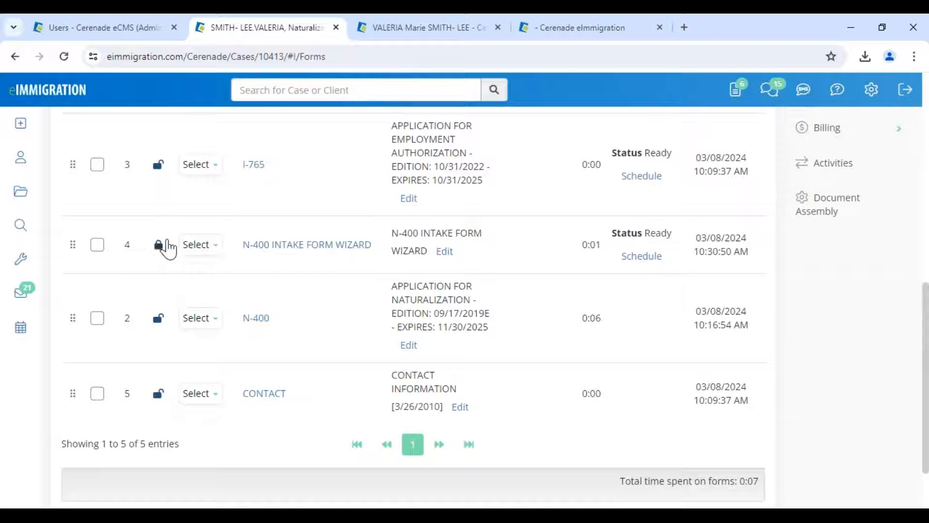
{"action": "left_click", "coordinate": [649, 261]}
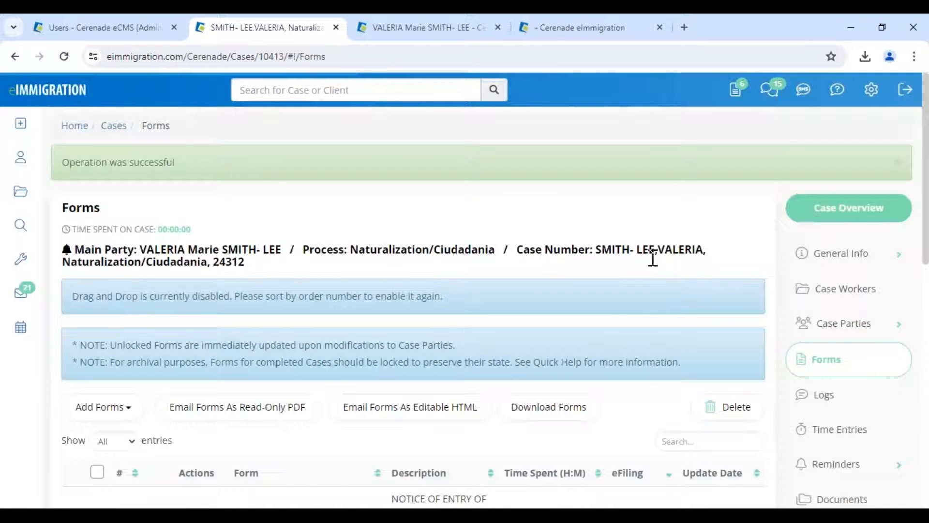
{"action": "scroll", "coordinate": [655, 326], "scroll_direction": "down", "scroll_amount": 10}
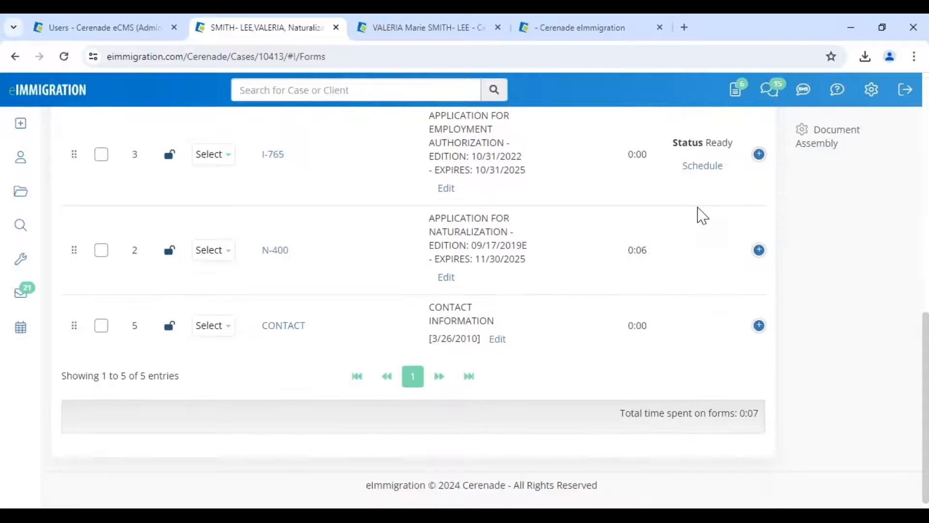
{"action": "scroll", "coordinate": [699, 214], "scroll_direction": "up", "scroll_amount": 5}
{"action": "scroll", "coordinate": [709, 243], "scroll_direction": "up", "scroll_amount": 1}
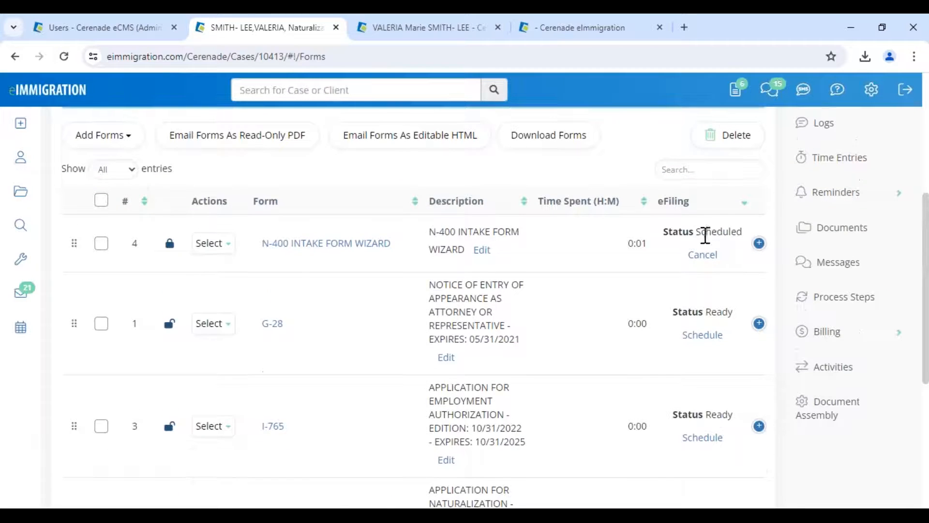
{"action": "left_click_drag", "start_coordinate": [700, 232], "coordinate": [729, 236]}
{"action": "scroll", "coordinate": [591, 224], "scroll_direction": "up", "scroll_amount": 4}
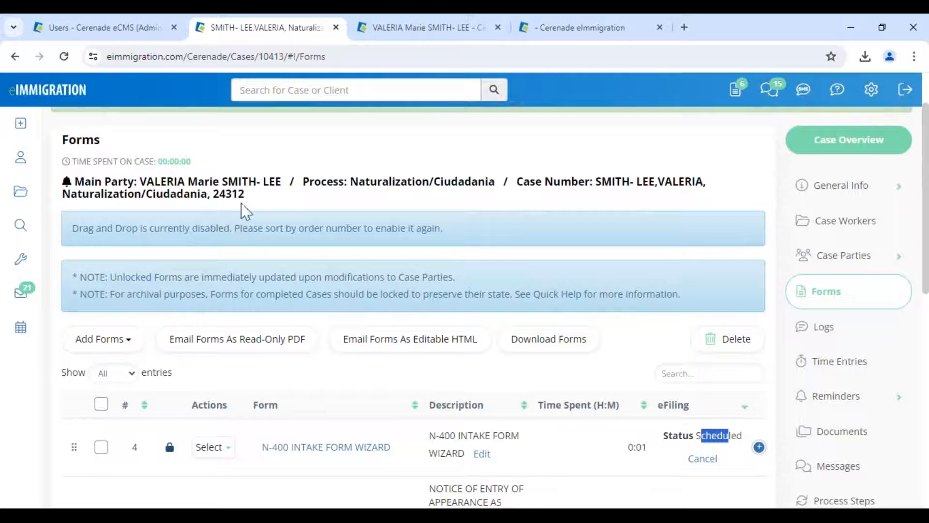
{"action": "left_click", "coordinate": [458, 514]}
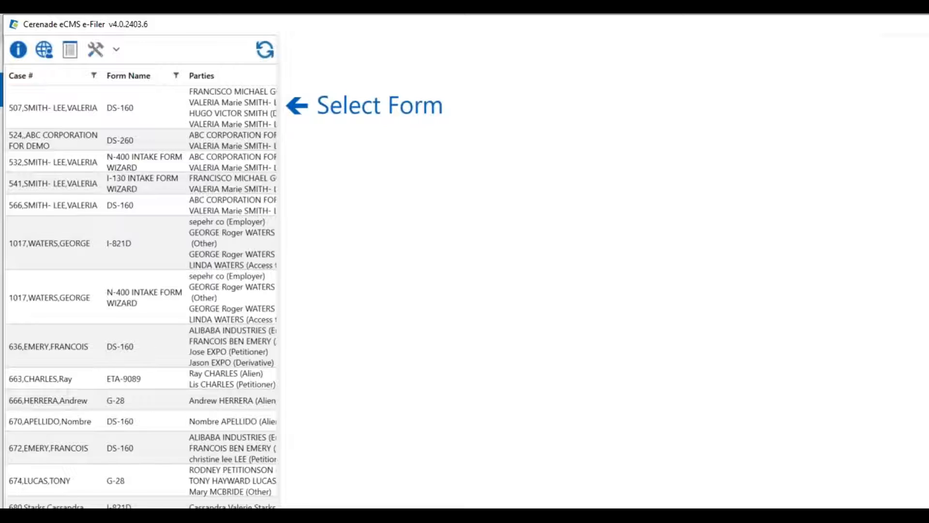
- In the e-Filer app, refresh the forms awaiting eFiling and scroll through the list
{"action": "mouse_move", "coordinate": [450, 513]}
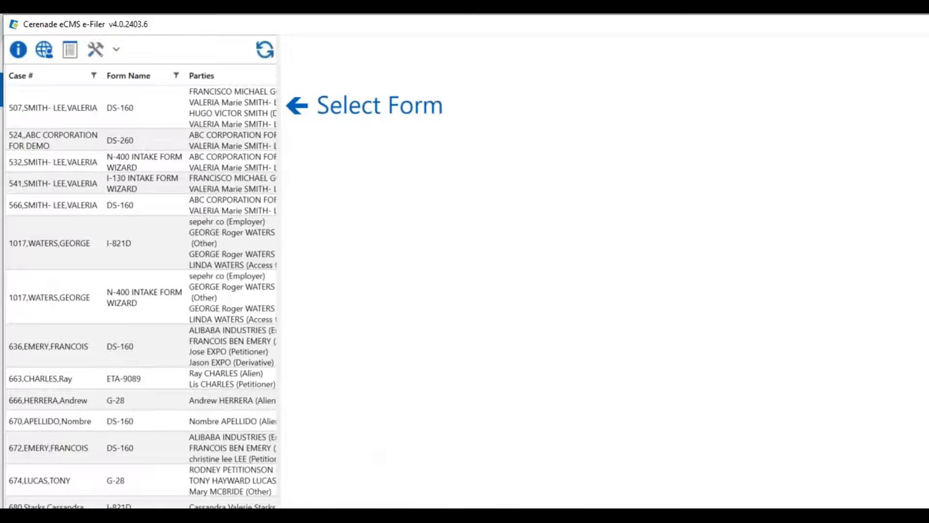
{"action": "mouse_move", "coordinate": [450, 514]}
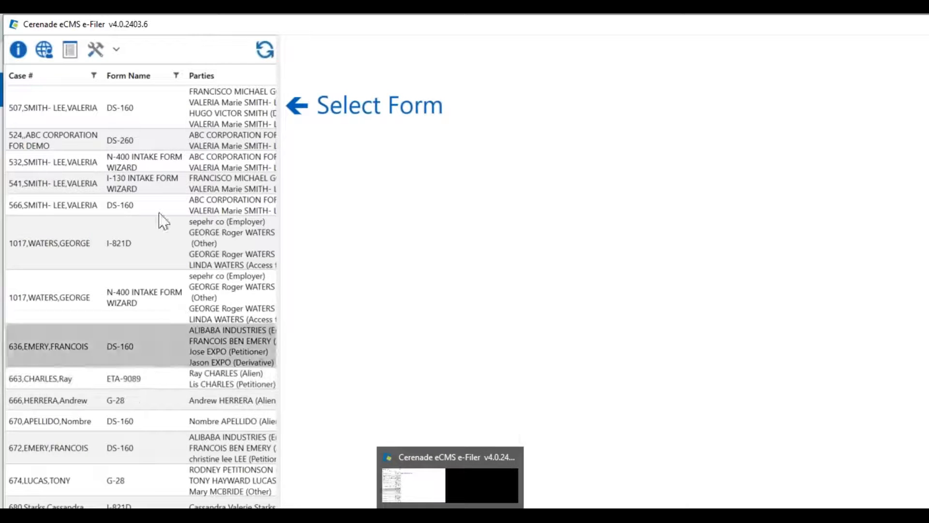
{"action": "left_click", "coordinate": [269, 56]}
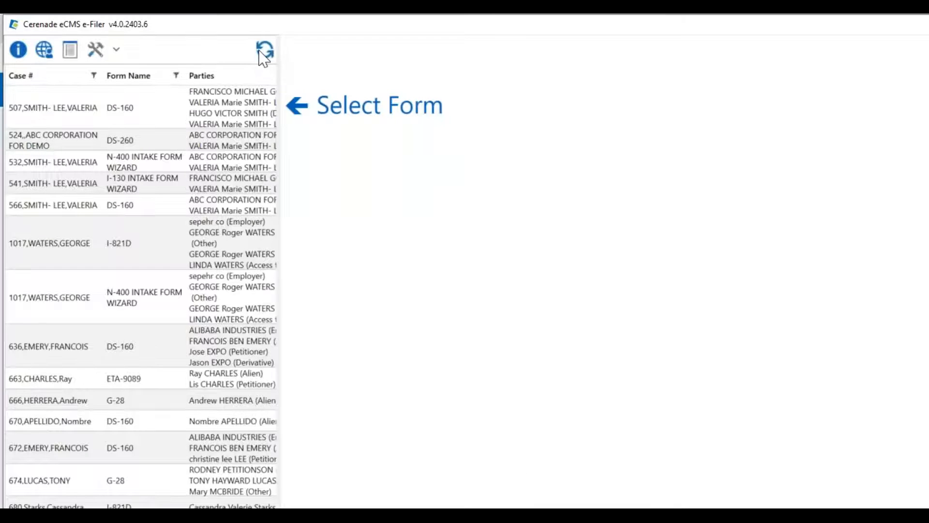
{"action": "scroll", "coordinate": [213, 310], "scroll_direction": "down", "scroll_amount": 15}
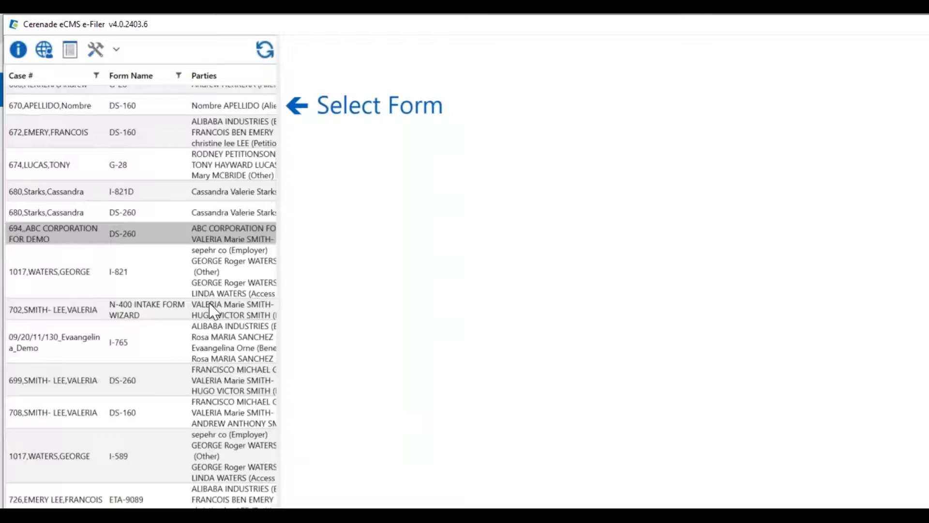
{"action": "scroll", "coordinate": [183, 415], "scroll_direction": "down", "scroll_amount": 15}
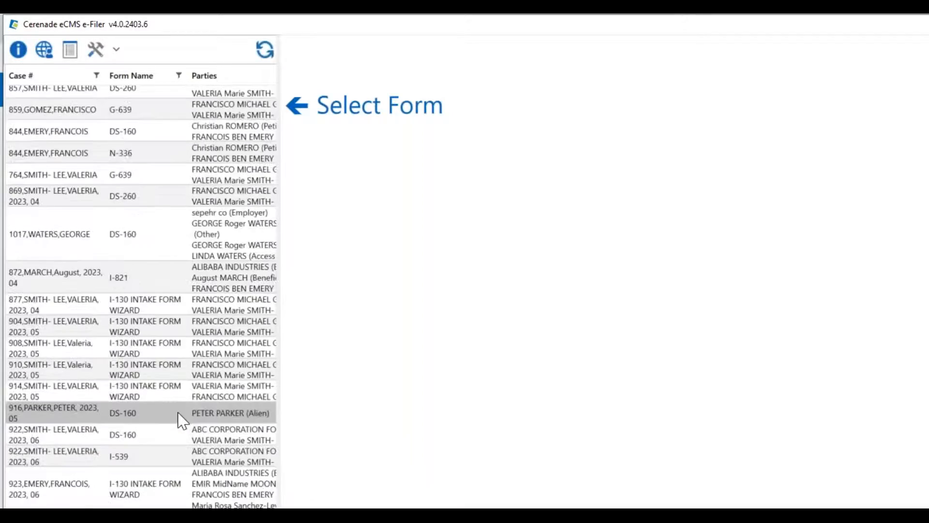
{"action": "scroll", "coordinate": [183, 419], "scroll_direction": "down", "scroll_amount": 20}
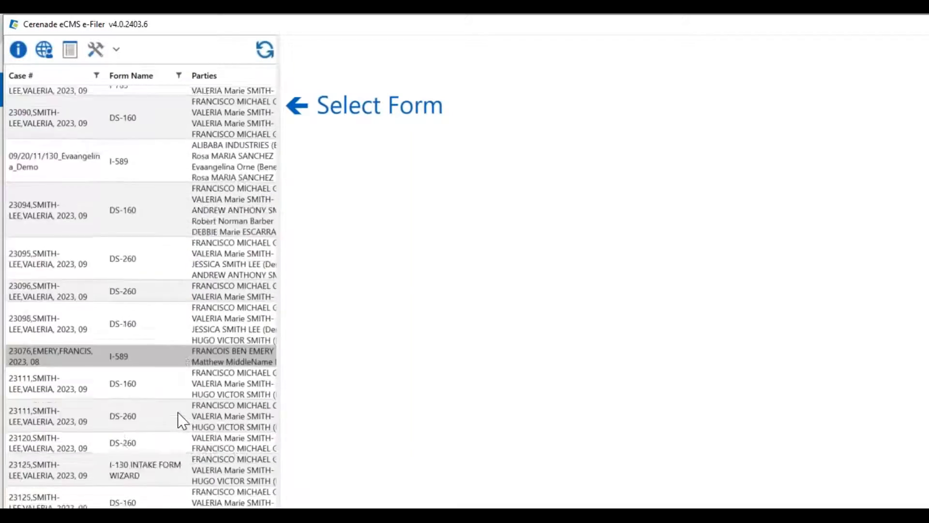
{"action": "scroll", "coordinate": [183, 420], "scroll_direction": "down", "scroll_amount": 15}
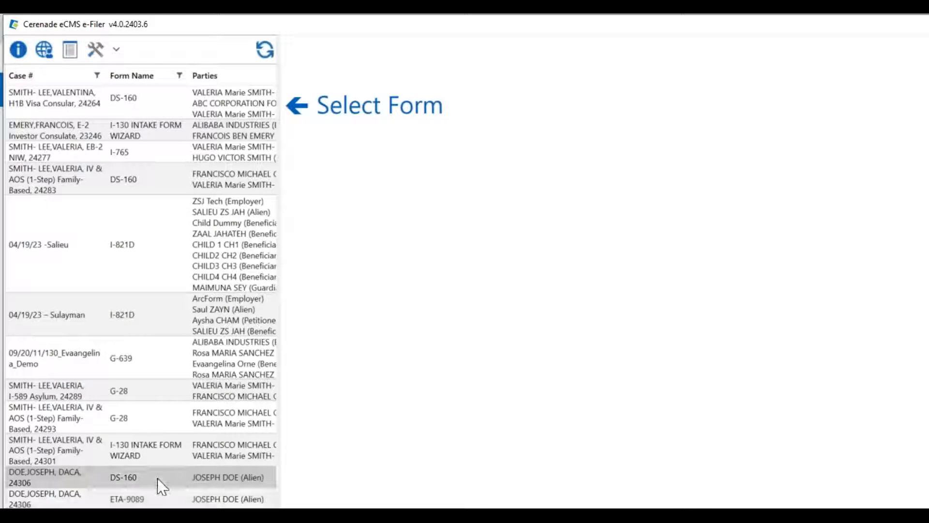
{"action": "scroll", "coordinate": [161, 485], "scroll_direction": "up", "scroll_amount": 18}
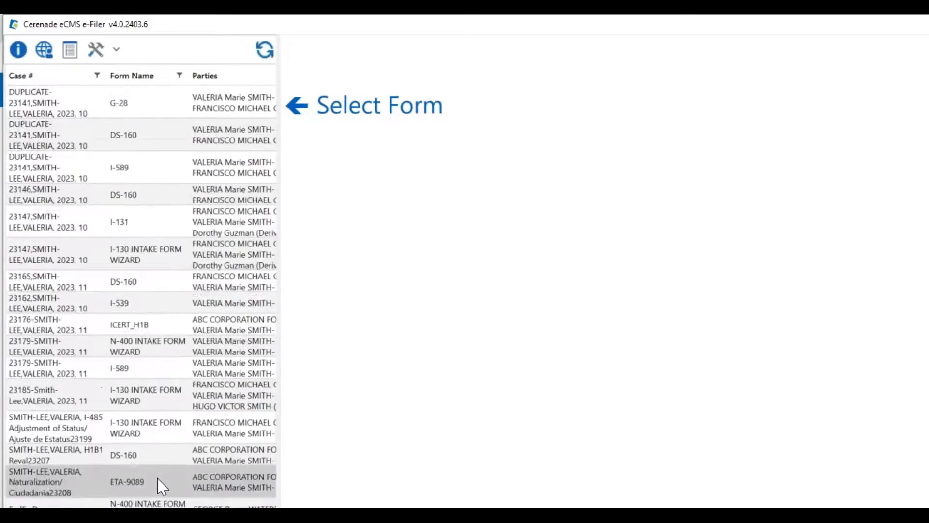
{"action": "scroll", "coordinate": [161, 485], "scroll_direction": "up", "scroll_amount": 20}
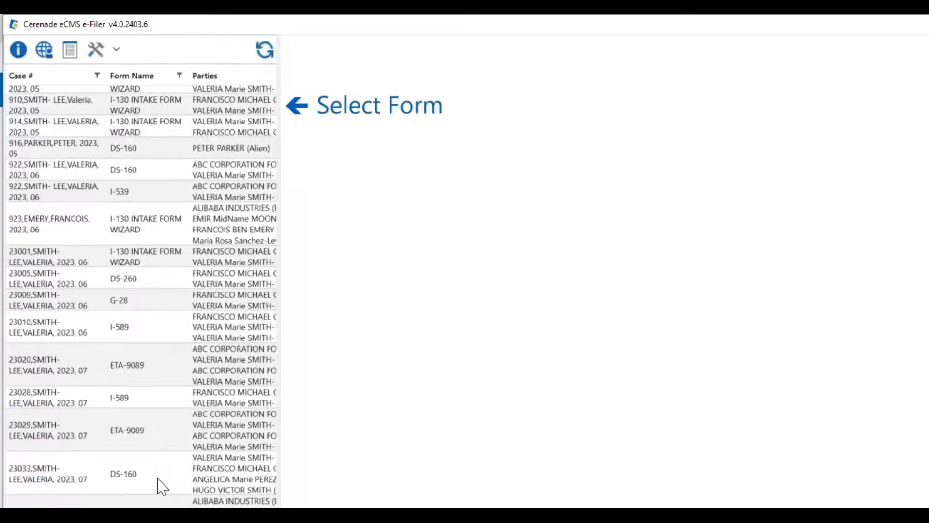
{"action": "scroll", "coordinate": [161, 486], "scroll_direction": "up", "scroll_amount": 20}
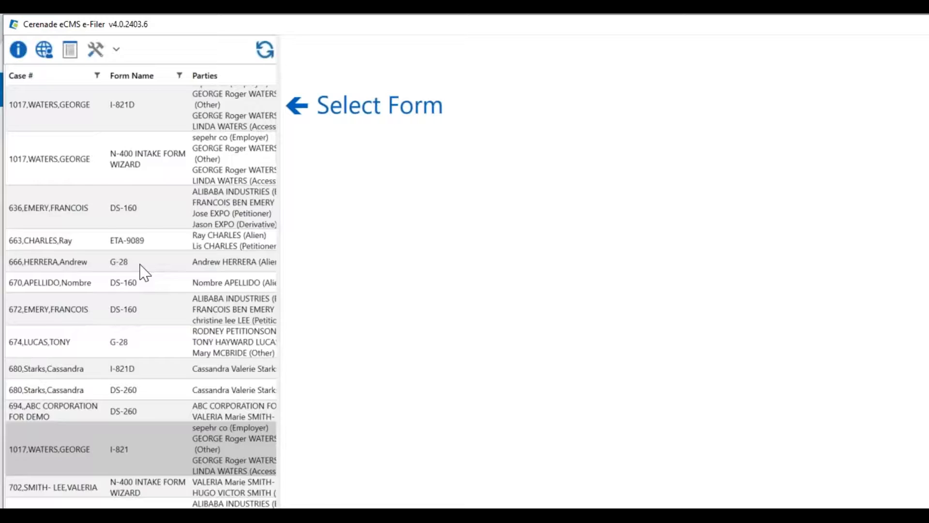
- Refresh the e-Filer list again and scroll down looking for the scheduled N-400 form
{"action": "left_click", "coordinate": [265, 49]}
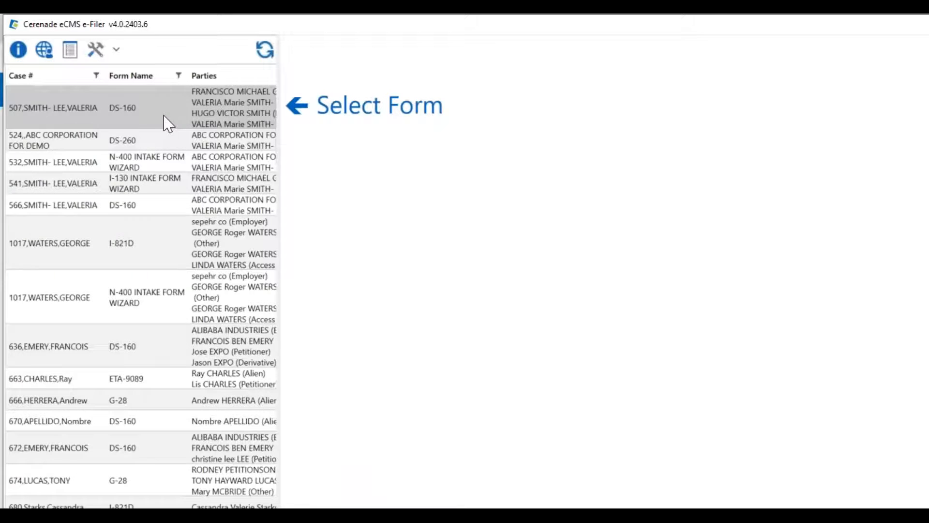
{"action": "scroll", "coordinate": [162, 310], "scroll_direction": "down", "scroll_amount": 5}
{"action": "scroll", "coordinate": [163, 316], "scroll_direction": "down", "scroll_amount": 20}
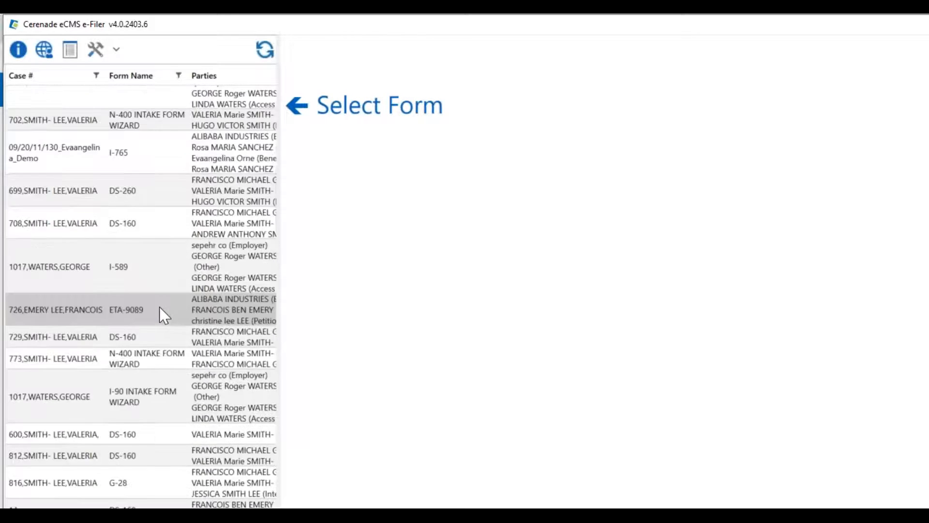
{"action": "scroll", "coordinate": [165, 346], "scroll_direction": "down", "scroll_amount": 5}
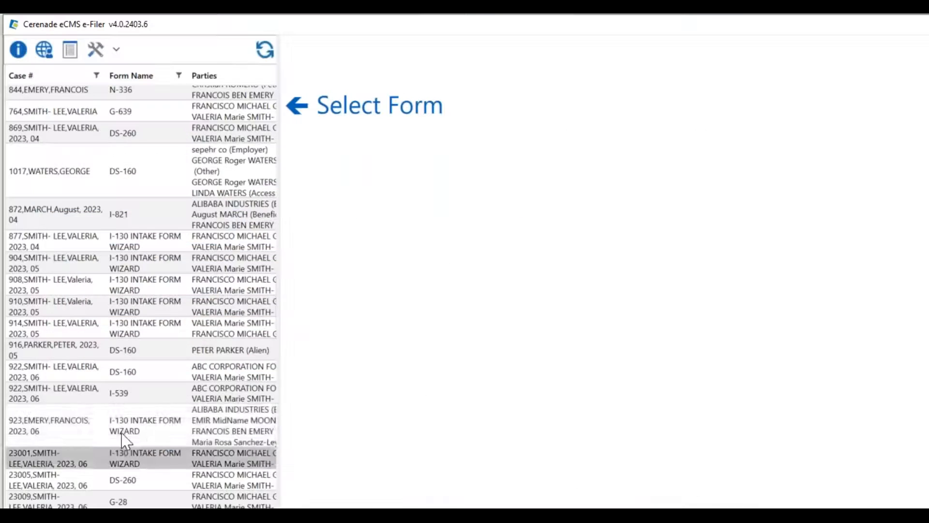
{"action": "scroll", "coordinate": [123, 434], "scroll_direction": "down", "scroll_amount": 5}
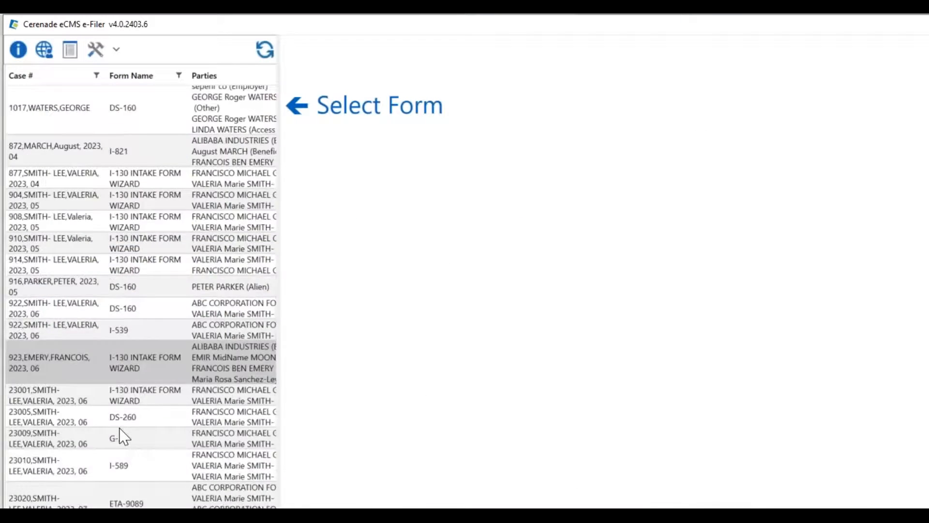
{"action": "scroll", "coordinate": [119, 426], "scroll_direction": "down", "scroll_amount": 8}
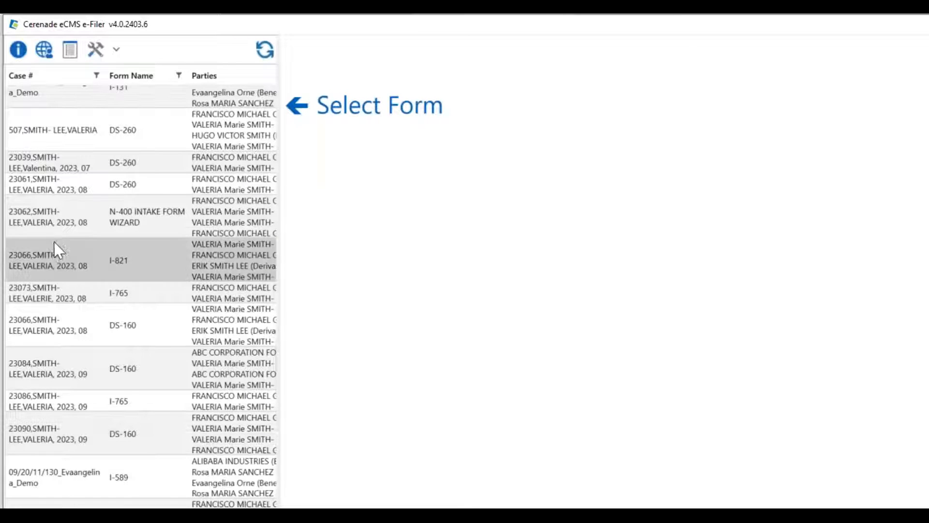
{"action": "scroll", "coordinate": [54, 231], "scroll_direction": "up", "scroll_amount": 1}
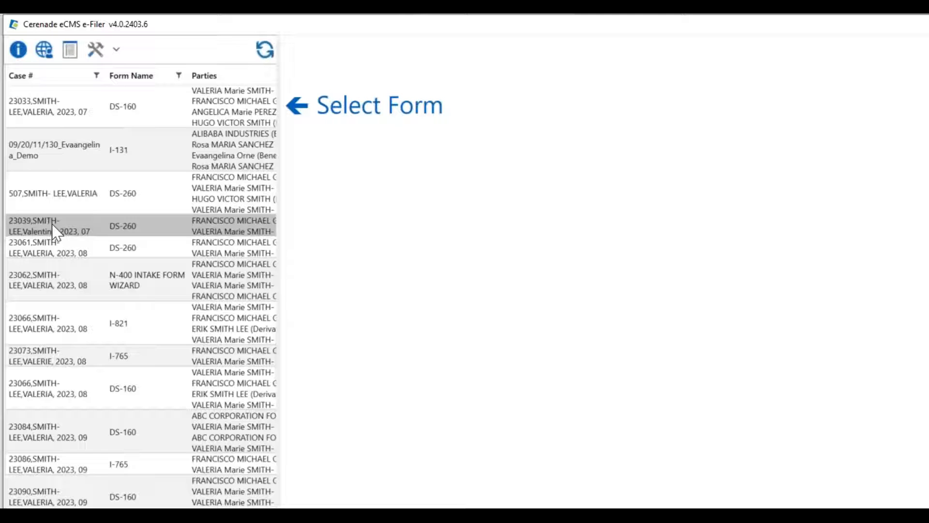
{"action": "scroll", "coordinate": [54, 212], "scroll_direction": "up", "scroll_amount": 3}
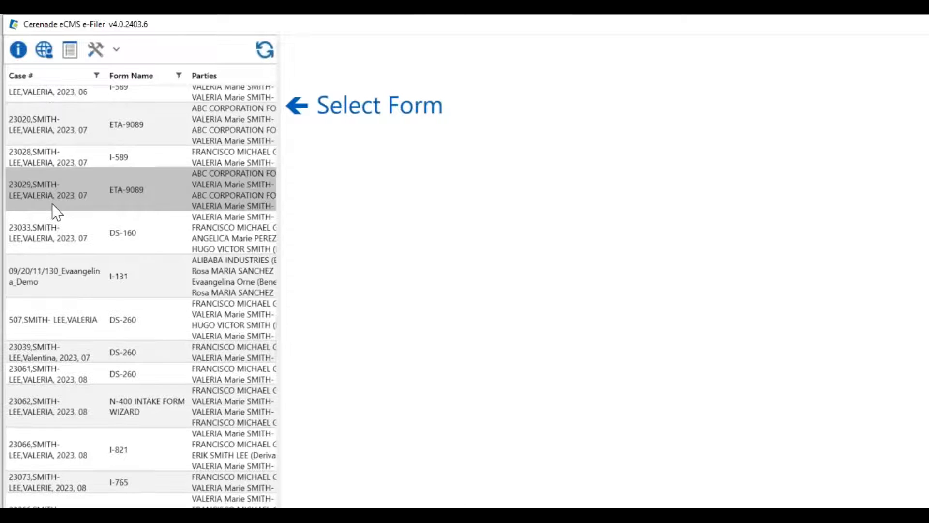
{"action": "scroll", "coordinate": [55, 211], "scroll_direction": "up", "scroll_amount": 3}
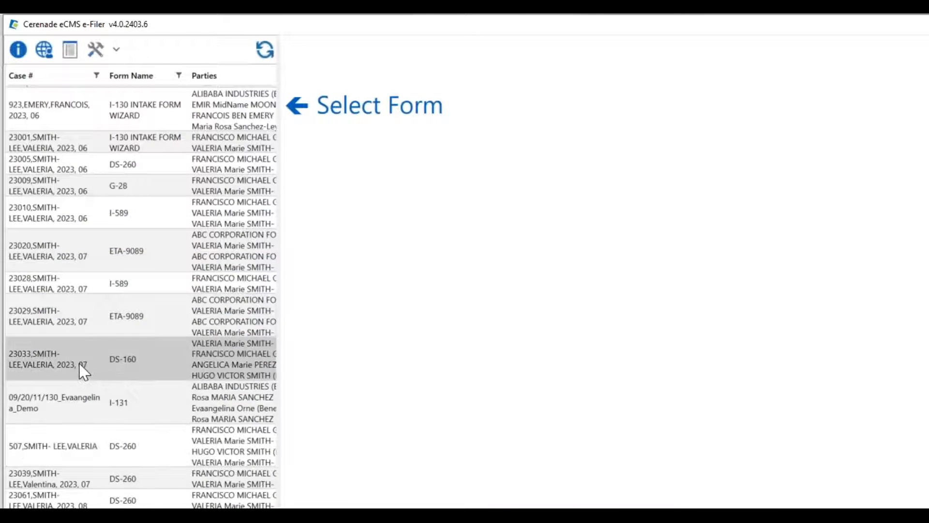
{"action": "scroll", "coordinate": [80, 363], "scroll_direction": "down", "scroll_amount": 5}
{"action": "scroll", "coordinate": [83, 372], "scroll_direction": "down", "scroll_amount": 6}
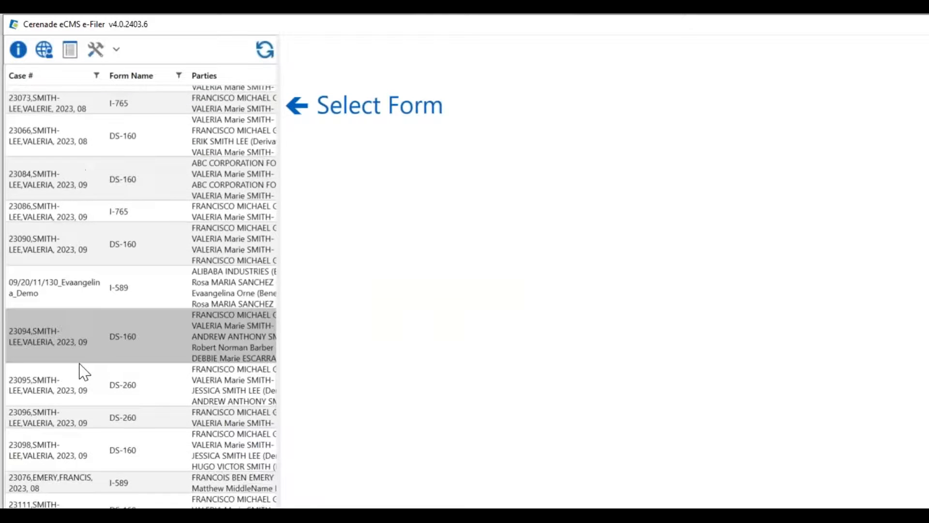
{"action": "scroll", "coordinate": [84, 373], "scroll_direction": "down", "scroll_amount": 1}
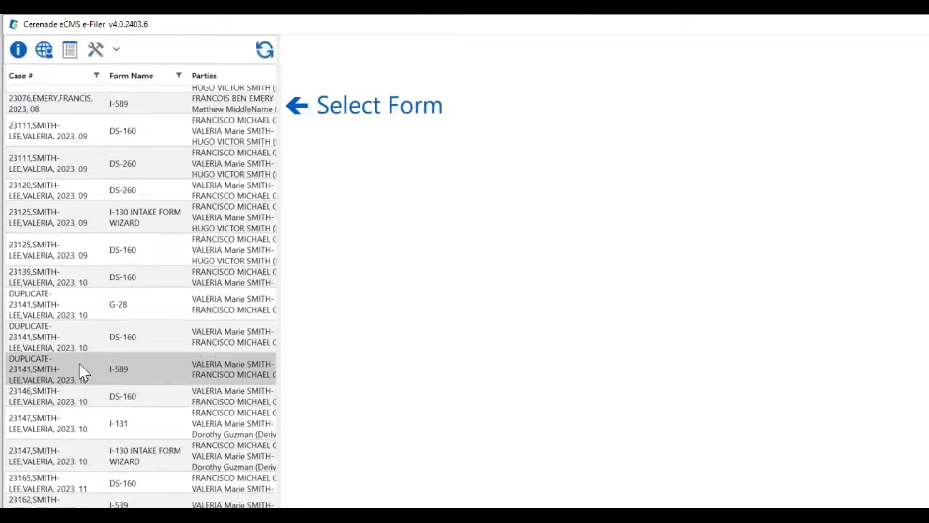
{"action": "scroll", "coordinate": [82, 372], "scroll_direction": "down", "scroll_amount": 6}
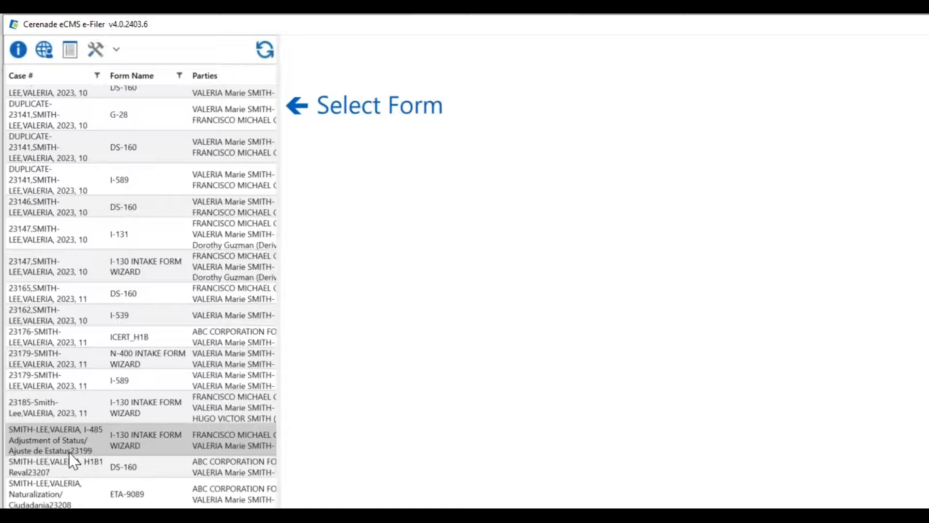
{"action": "scroll", "coordinate": [70, 460], "scroll_direction": "down", "scroll_amount": 2}
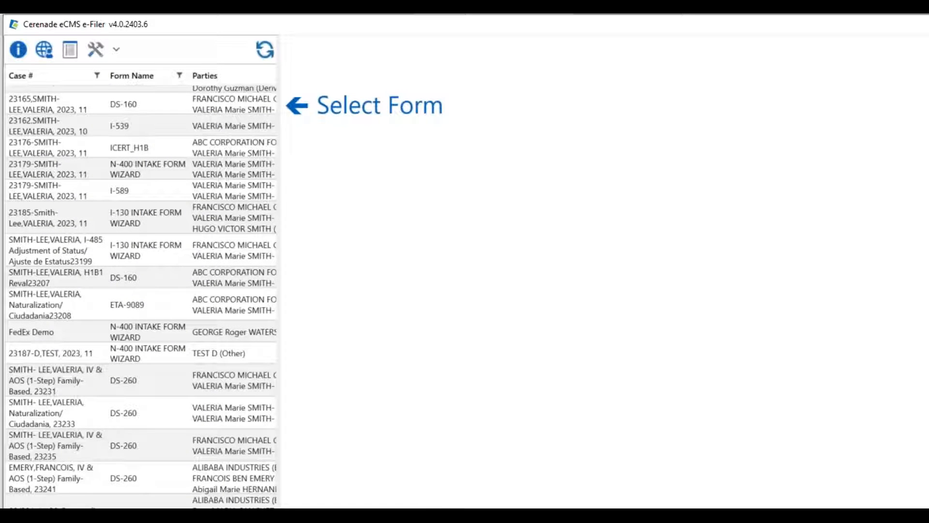
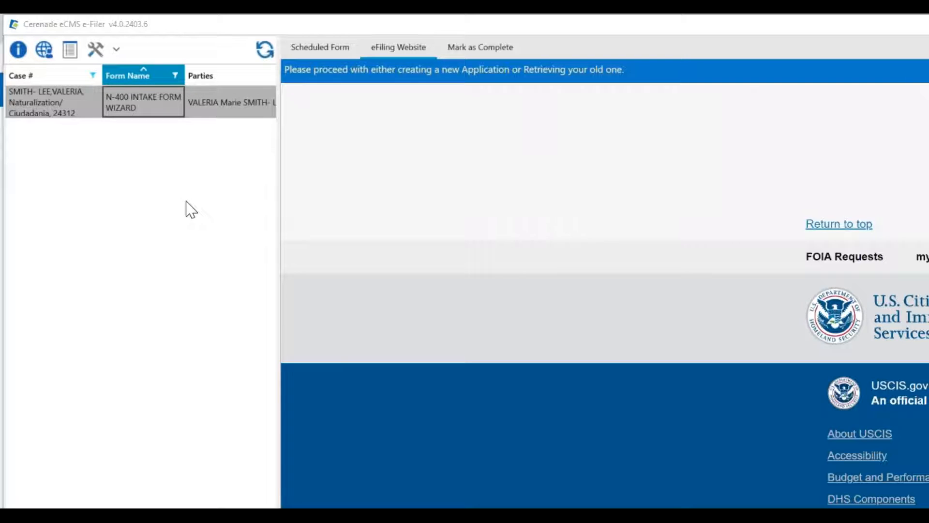
- Return to the e-Filer and narrow the case list so the USCIS eFiling page fills most of the window
{"action": "left_click", "coordinate": [175, 507]}
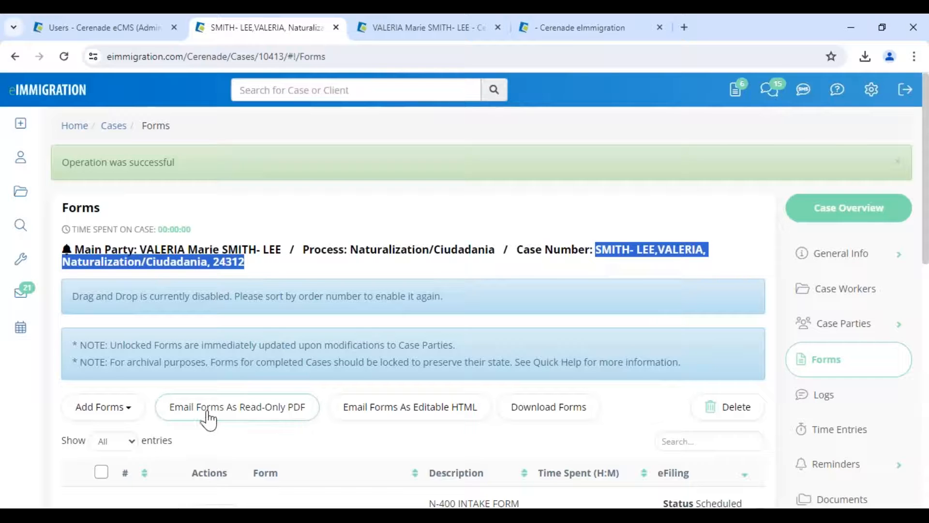
{"action": "scroll", "coordinate": [213, 415], "scroll_direction": "down", "scroll_amount": 6}
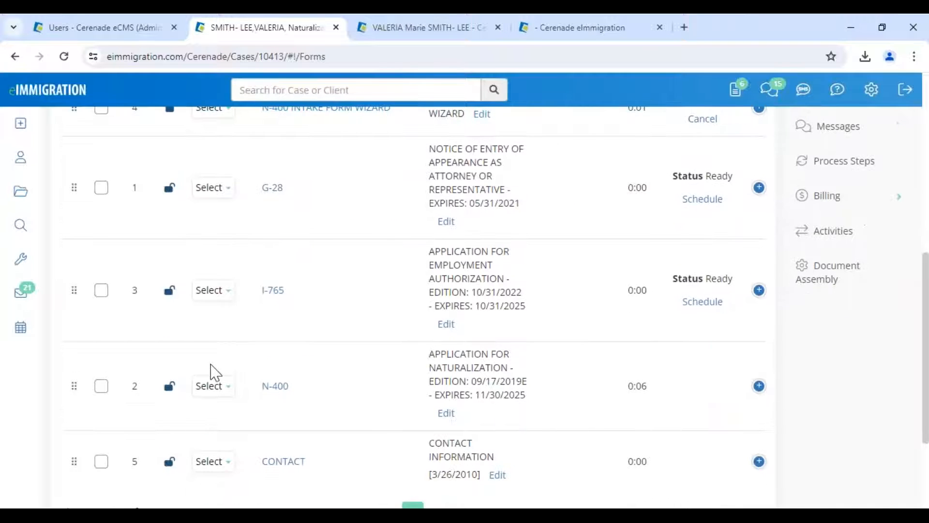
{"action": "scroll", "coordinate": [210, 371], "scroll_direction": "up", "scroll_amount": 3}
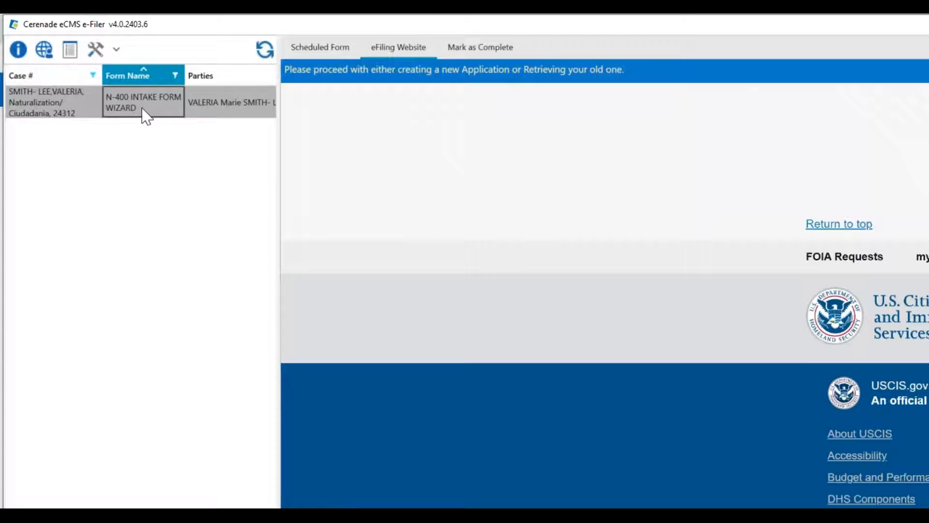
{"action": "scroll", "coordinate": [758, 286], "scroll_direction": "up", "scroll_amount": 5}
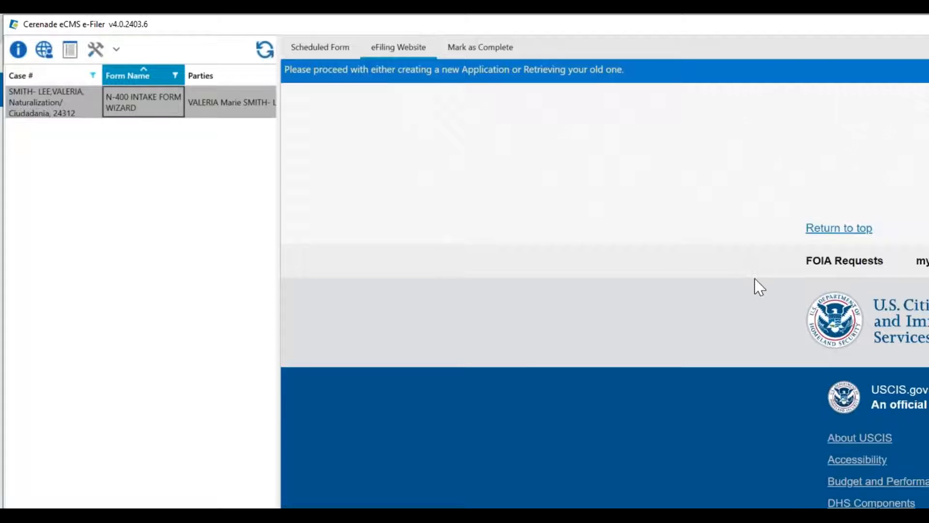
{"action": "scroll", "coordinate": [756, 281], "scroll_direction": "up", "scroll_amount": 3}
{"action": "scroll", "coordinate": [756, 280], "scroll_direction": "down", "scroll_amount": 5}
{"action": "left_click_drag", "start_coordinate": [277, 309], "coordinate": [96, 278]}
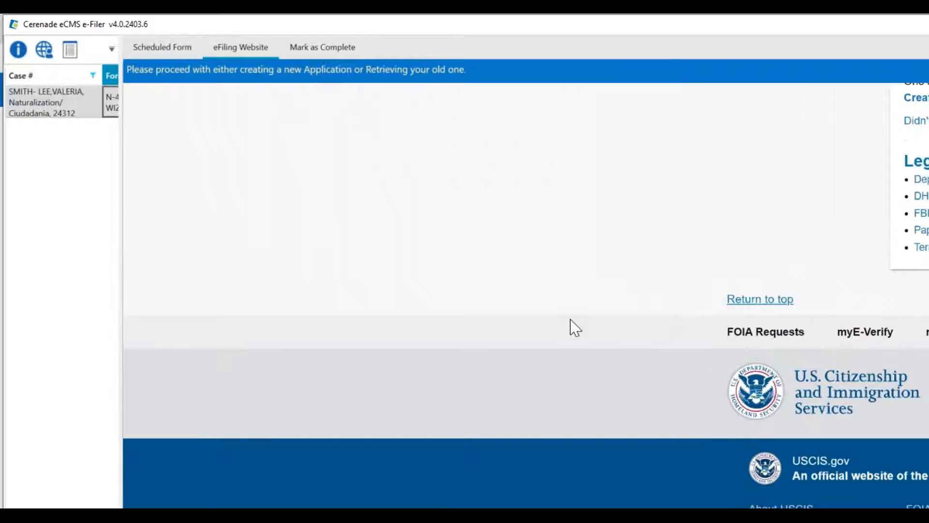
- Arrange the browser window alongside the e-Filer
{"action": "scroll", "coordinate": [587, 278], "scroll_direction": "up", "scroll_amount": 3}
{"action": "left_click_drag", "start_coordinate": [533, 29], "coordinate": [5, 73]}
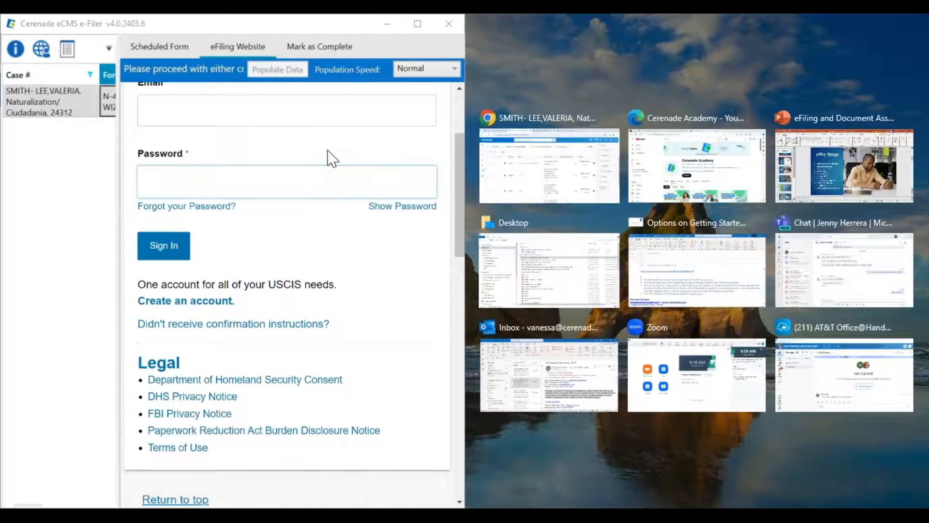
{"action": "scroll", "coordinate": [319, 175], "scroll_direction": "up", "scroll_amount": 3}
{"action": "left_click", "coordinate": [211, 254]}
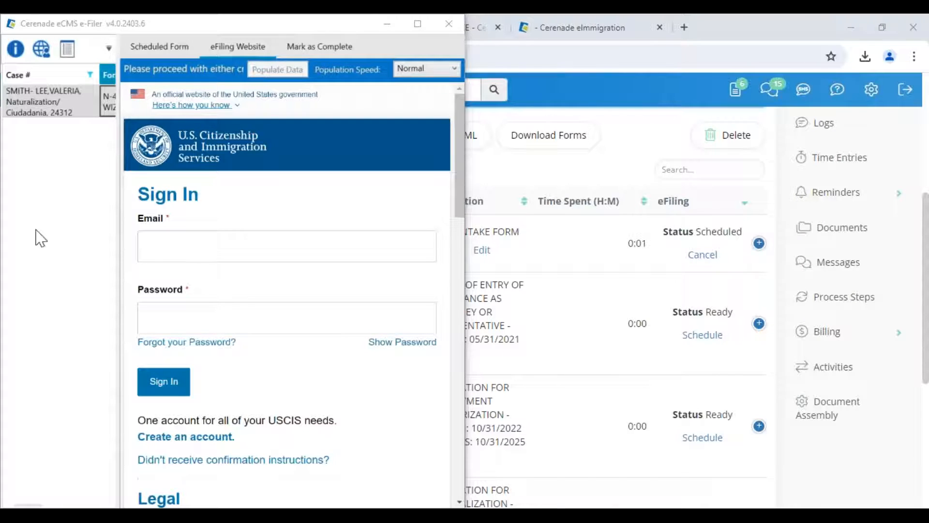
- Sign in to the USCIS site with the account e-mail and password
{"action": "left_click", "coordinate": [245, 238]}
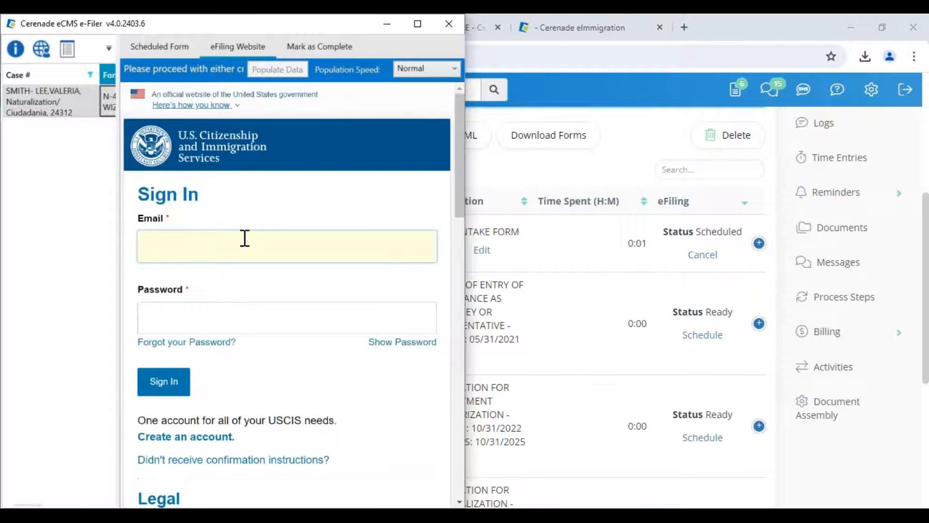
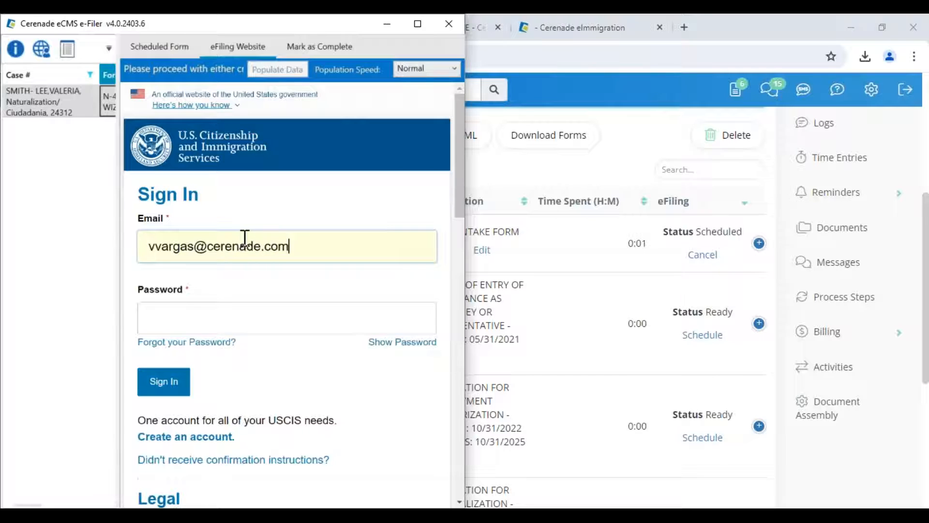
{"action": "left_click", "coordinate": [234, 315]}
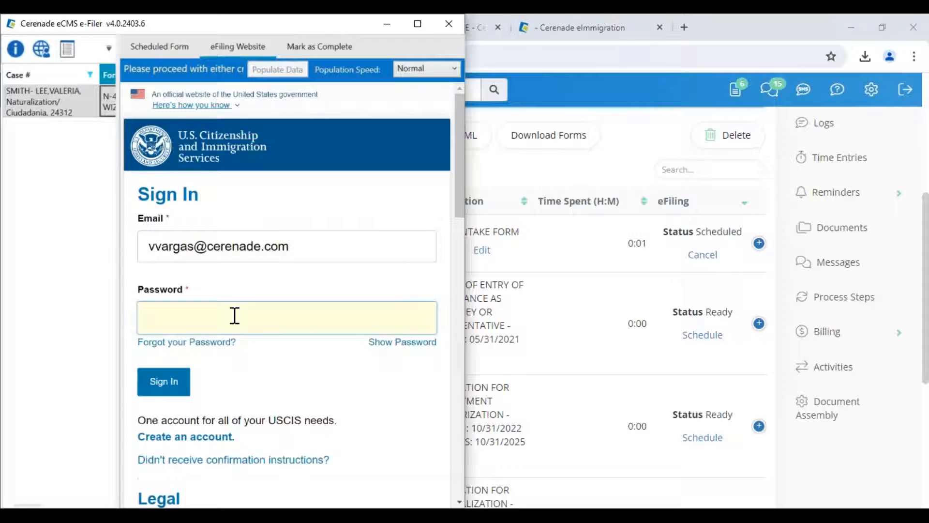
{"action": "type", "text": "*************"}
{"action": "left_click", "coordinate": [180, 385]}
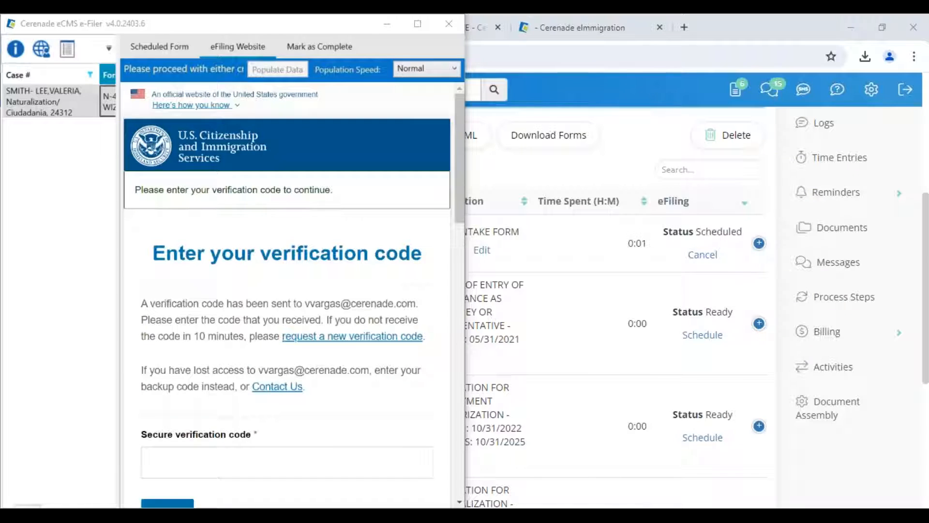
- Paste and submit the verification code, then widen the e-Filer window
{"action": "left_click", "coordinate": [256, 463]}
{"action": "key", "text": "ctrl+v"}
{"action": "scroll", "coordinate": [167, 377], "scroll_direction": "down", "scroll_amount": 3}
{"action": "left_click", "coordinate": [167, 376]}
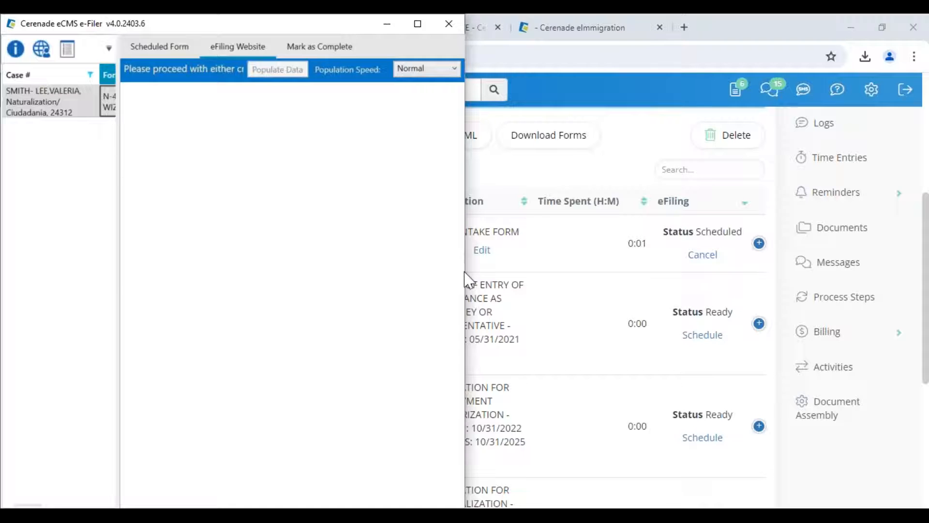
{"action": "left_click_drag", "start_coordinate": [489, 274], "coordinate": [909, 286]}
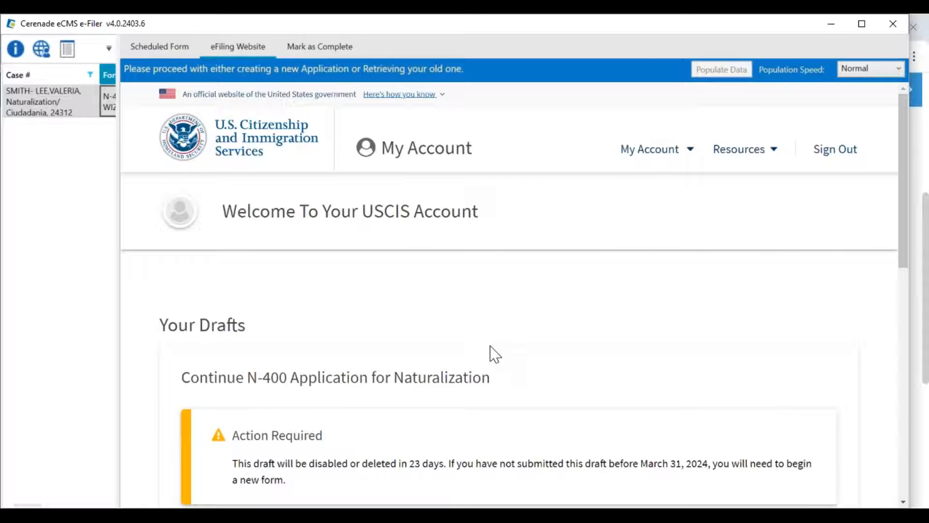
- Resume the N-400 draft and choose the five-year permanent resident eligibility basis
{"action": "scroll", "coordinate": [493, 353], "scroll_direction": "down", "scroll_amount": 5}
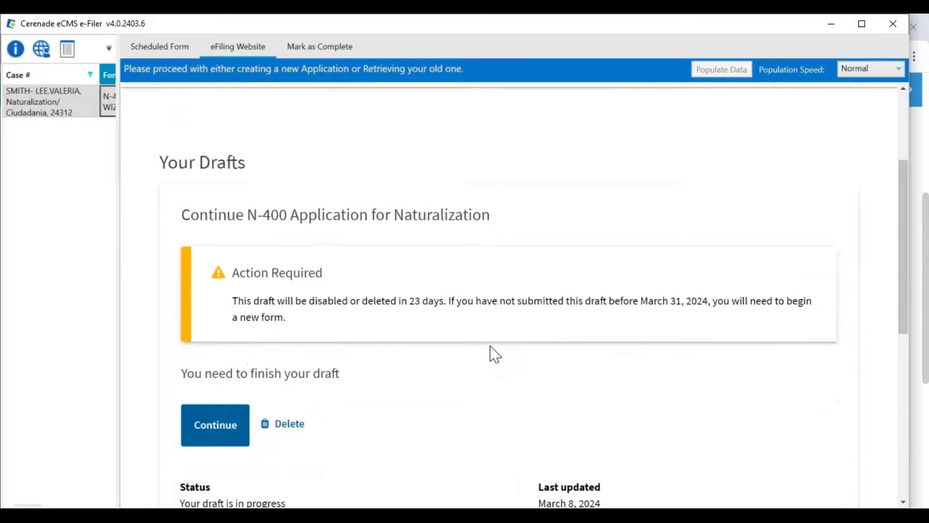
{"action": "scroll", "coordinate": [492, 353], "scroll_direction": "down", "scroll_amount": 2}
{"action": "left_click", "coordinate": [216, 322]}
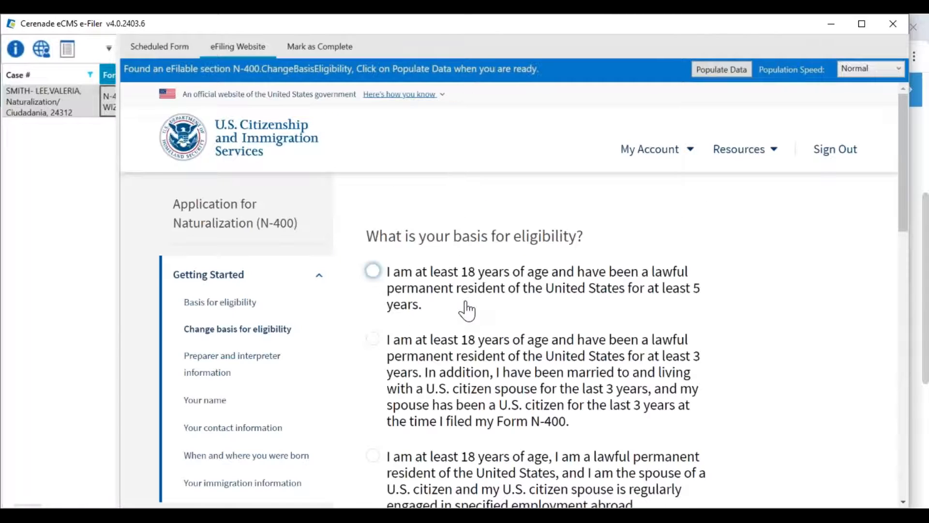
{"action": "left_click", "coordinate": [469, 295]}
{"action": "scroll", "coordinate": [470, 295], "scroll_direction": "down", "scroll_amount": 1}
{"action": "scroll", "coordinate": [469, 294], "scroll_direction": "down", "scroll_amount": 3}
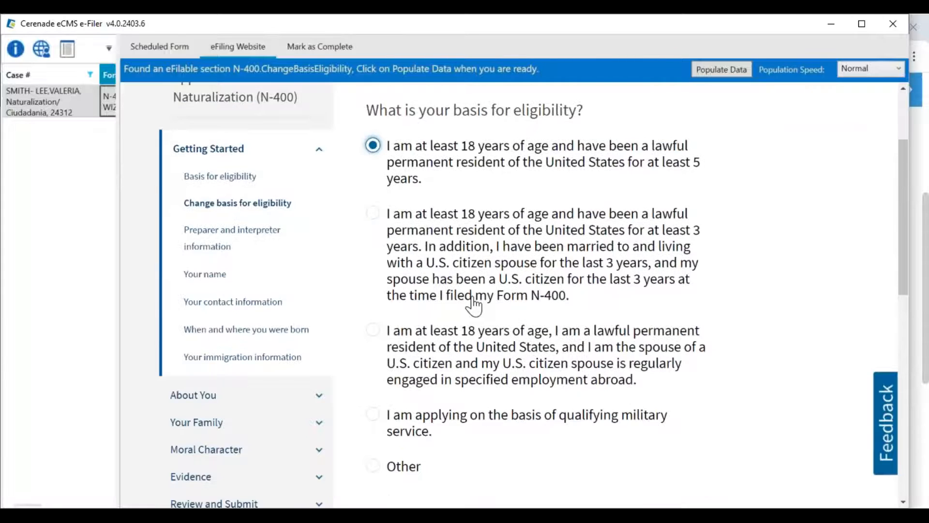
{"action": "scroll", "coordinate": [470, 298], "scroll_direction": "down", "scroll_amount": 4}
{"action": "scroll", "coordinate": [499, 341], "scroll_direction": "up", "scroll_amount": 5}
{"action": "scroll", "coordinate": [435, 353], "scroll_direction": "down", "scroll_amount": 5}
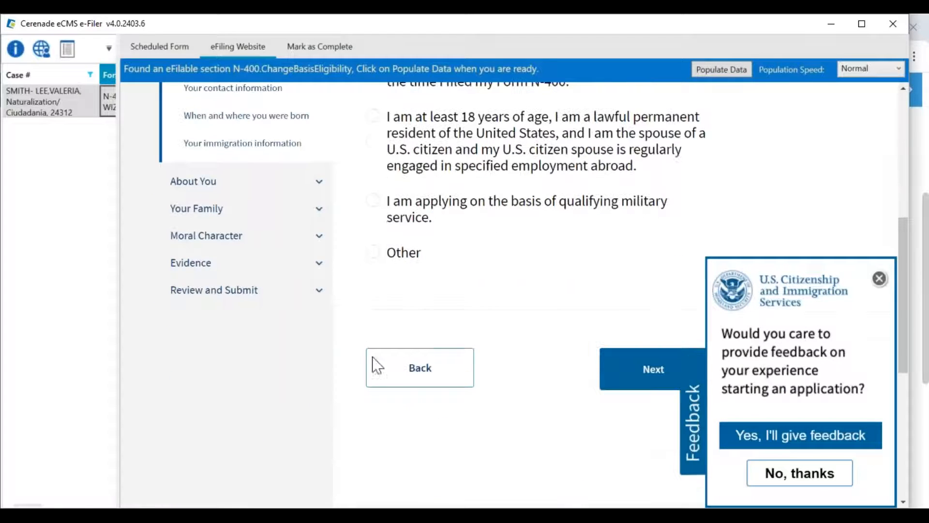
{"action": "left_click", "coordinate": [879, 279]}
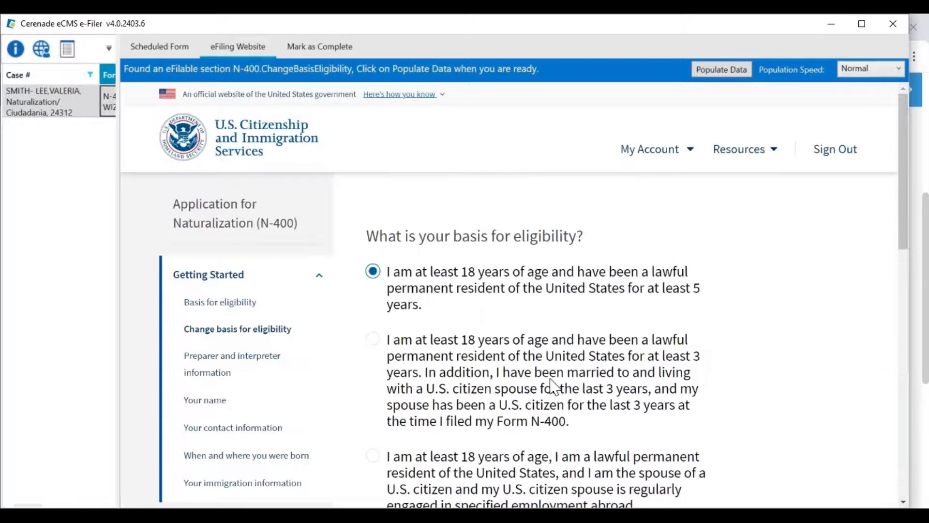
- Save the eligibility and preparer pages, auto-fill the legal name, and bring up the Scheduled Form
{"action": "scroll", "coordinate": [554, 386], "scroll_direction": "down", "scroll_amount": 1}
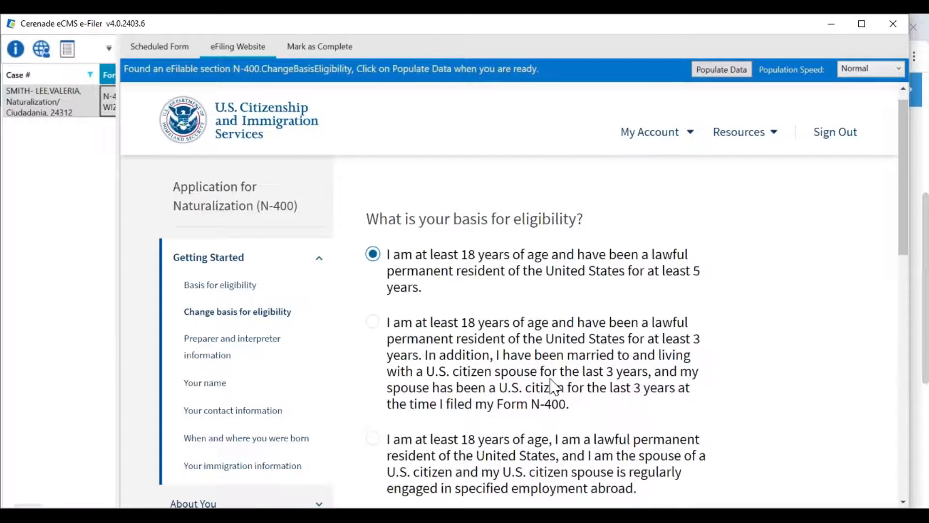
{"action": "scroll", "coordinate": [553, 386], "scroll_direction": "down", "scroll_amount": 5}
{"action": "left_click", "coordinate": [649, 436]}
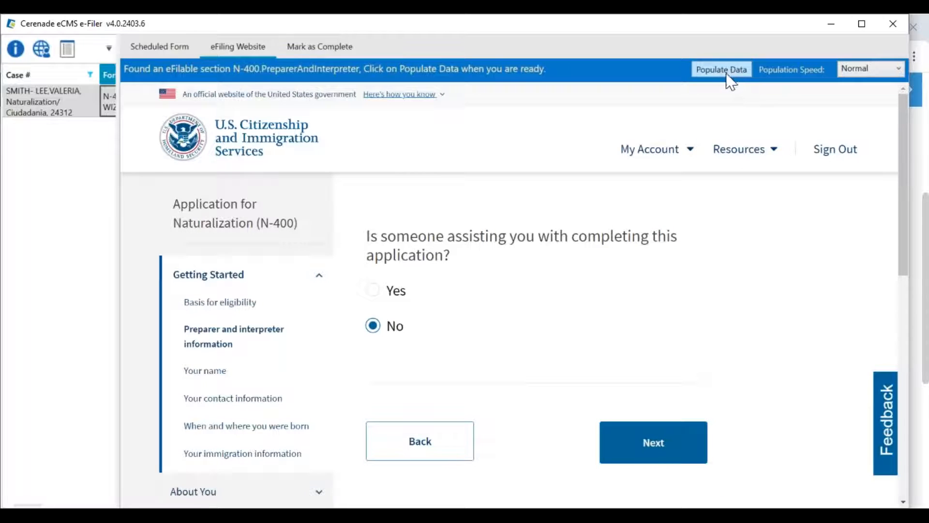
{"action": "left_click", "coordinate": [612, 445]}
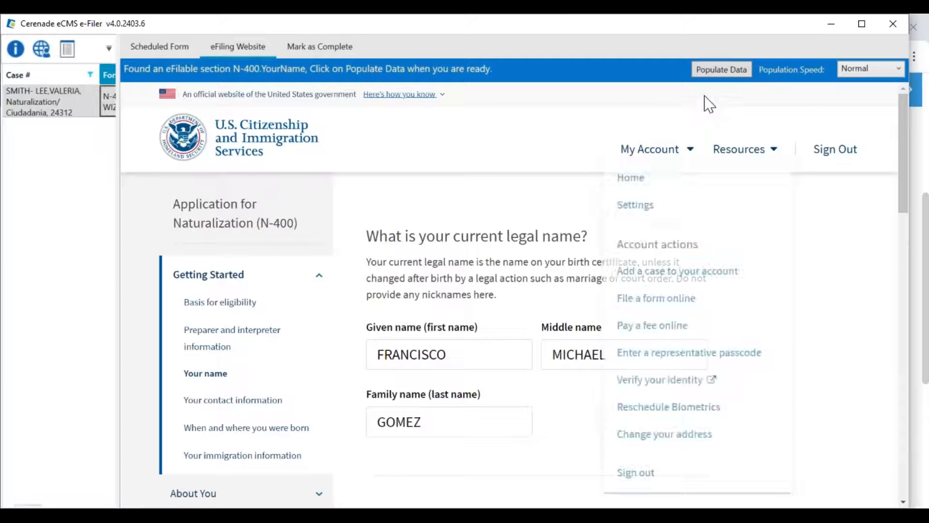
{"action": "left_click", "coordinate": [721, 70]}
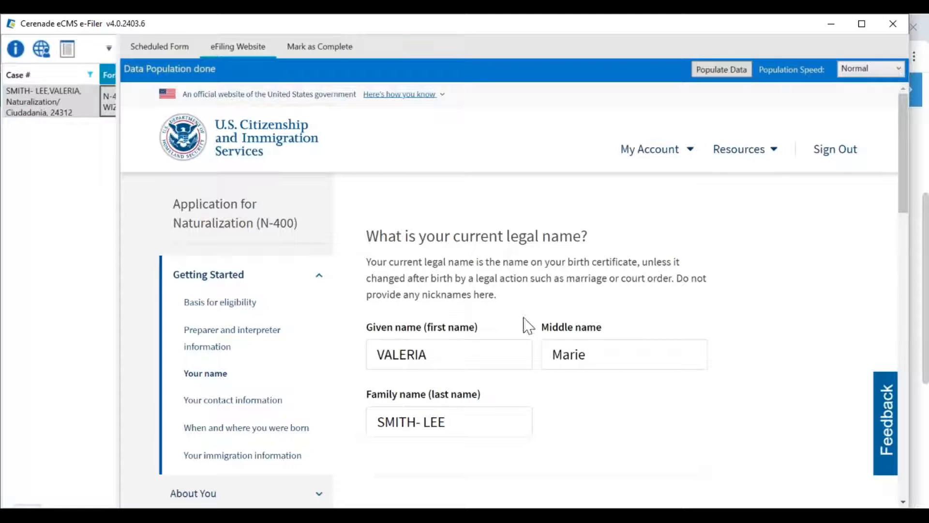
{"action": "left_click", "coordinate": [166, 54]}
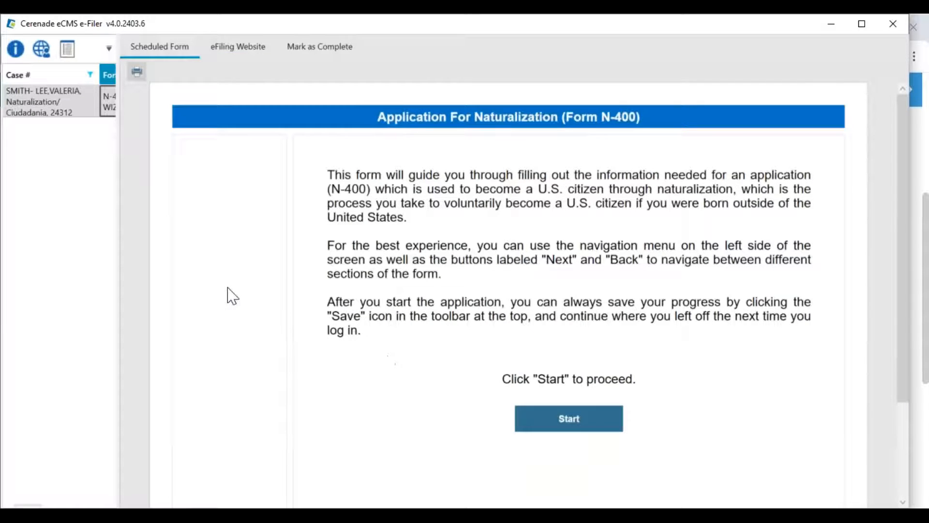
- Start the scheduled N-400 form, then return to the USCIS site and save the name page
{"action": "scroll", "coordinate": [228, 294], "scroll_direction": "down", "scroll_amount": 2}
{"action": "left_click", "coordinate": [569, 353]}
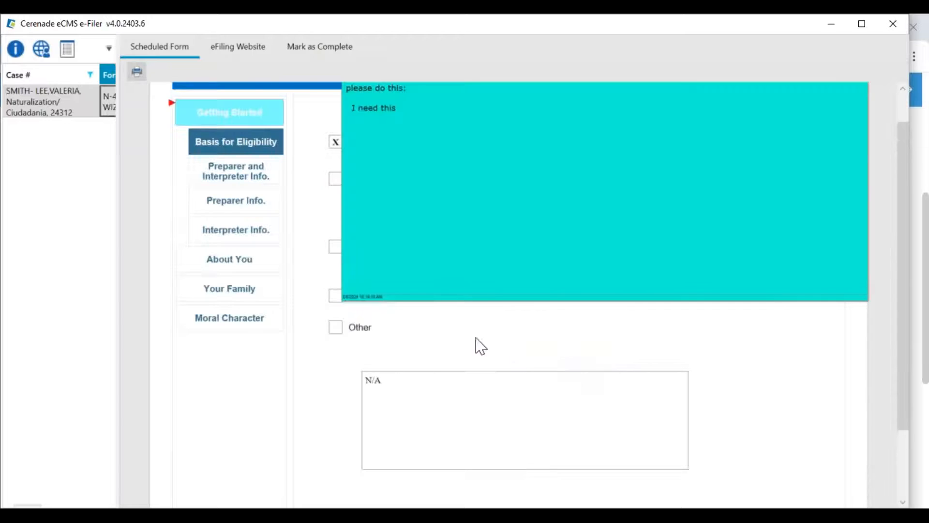
{"action": "scroll", "coordinate": [429, 340], "scroll_direction": "up", "scroll_amount": 2}
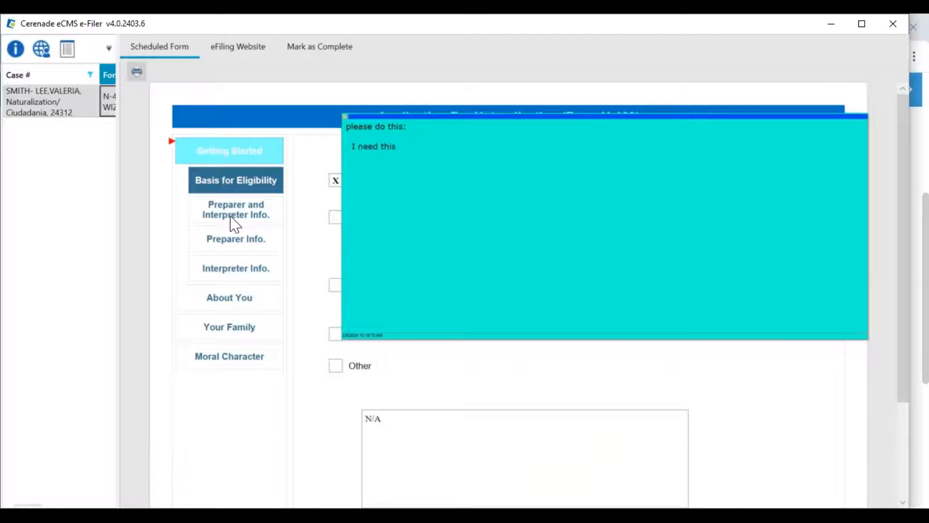
{"action": "left_click", "coordinate": [240, 48]}
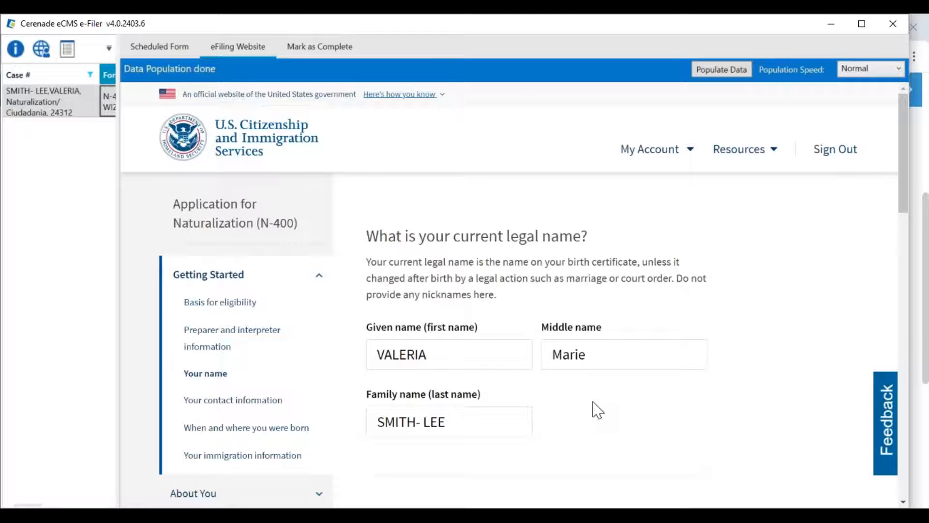
{"action": "scroll", "coordinate": [593, 402], "scroll_direction": "down", "scroll_amount": 1}
{"action": "scroll", "coordinate": [597, 410], "scroll_direction": "down", "scroll_amount": 15}
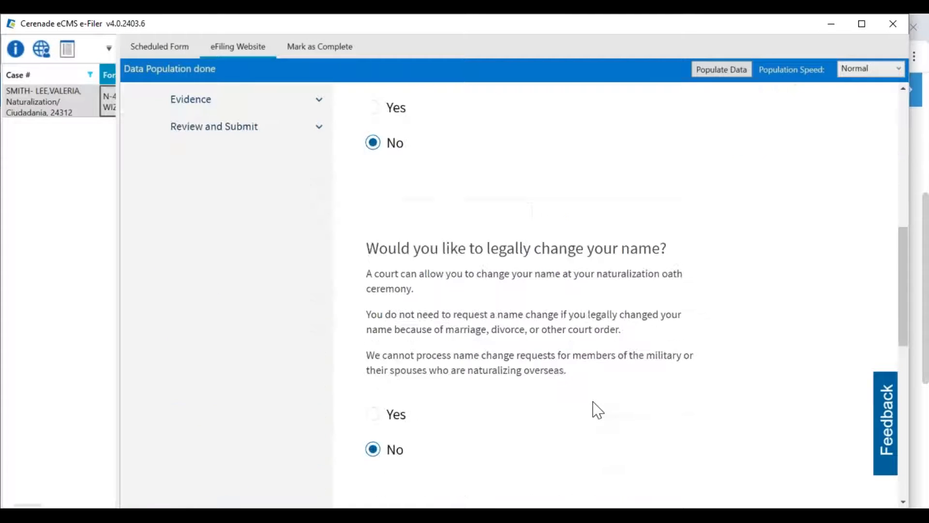
{"action": "left_click", "coordinate": [647, 231]}
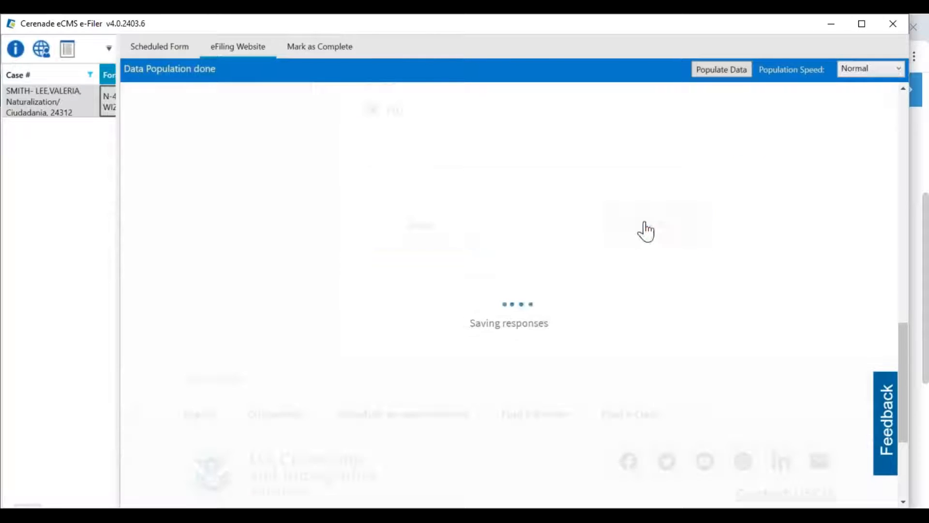
- Auto-fill the contact and phone fields and clear N/A from the work telephone
{"action": "left_click", "coordinate": [728, 72]}
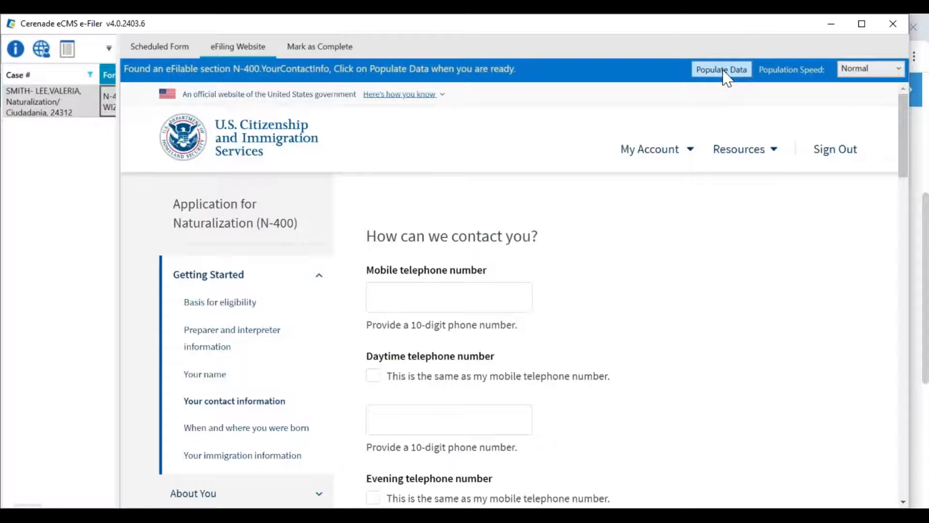
{"action": "left_click", "coordinate": [731, 73]}
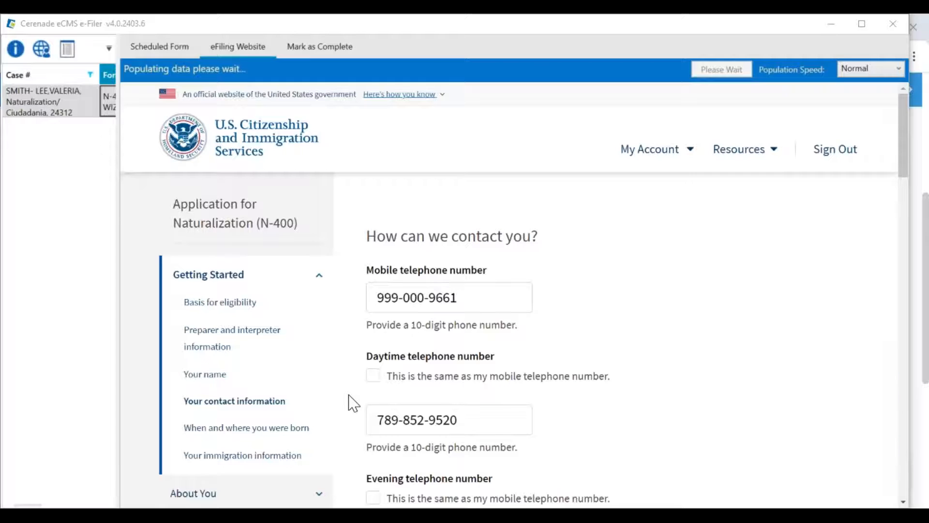
{"action": "left_click", "coordinate": [746, 149]}
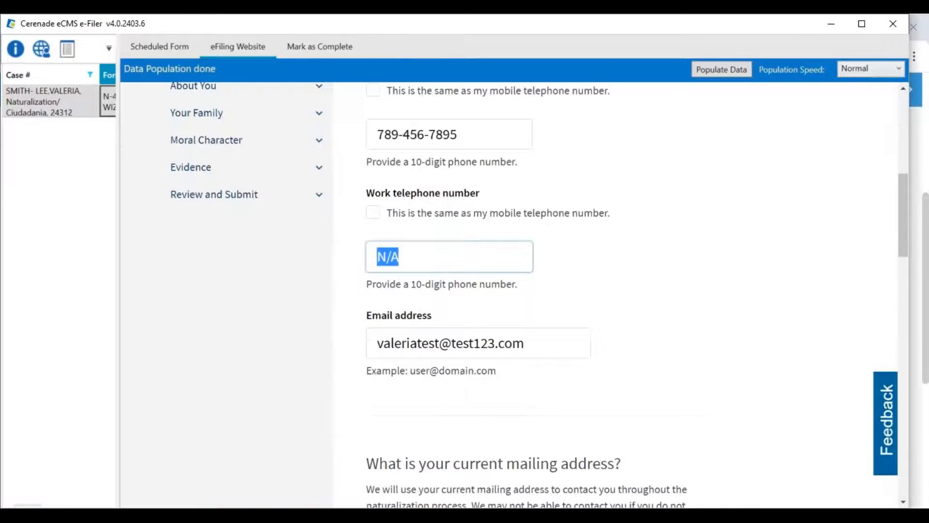
{"action": "key", "text": "BackSpace"}
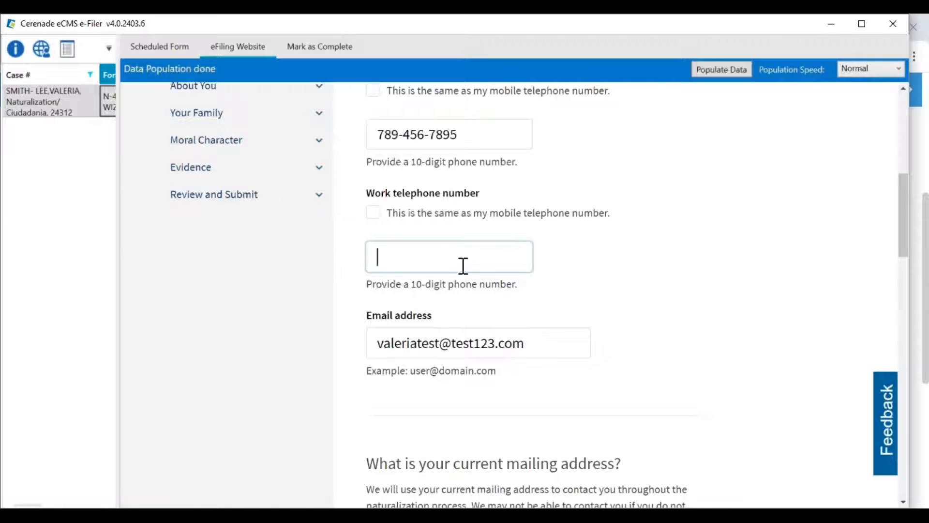
{"action": "scroll", "coordinate": [622, 373], "scroll_direction": "down", "scroll_amount": 8}
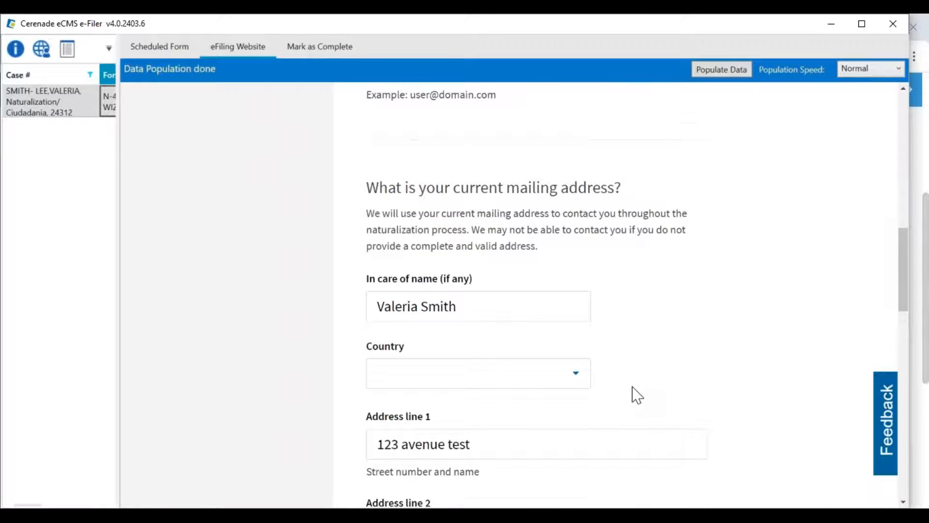
{"action": "scroll", "coordinate": [639, 394], "scroll_direction": "down", "scroll_amount": 6}
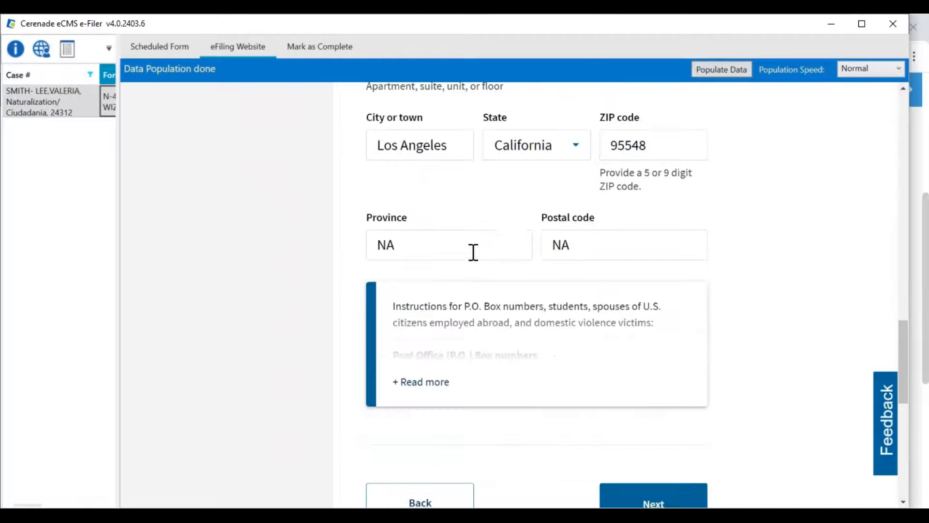
- Delete NA from Province and Postal code, save the contact page, and populate the birth details
{"action": "left_click", "coordinate": [419, 250]}
{"action": "left_click_drag", "start_coordinate": [418, 250], "coordinate": [375, 255]}
{"action": "key", "text": "BackSpace"}
{"action": "left_click", "coordinate": [591, 276]}
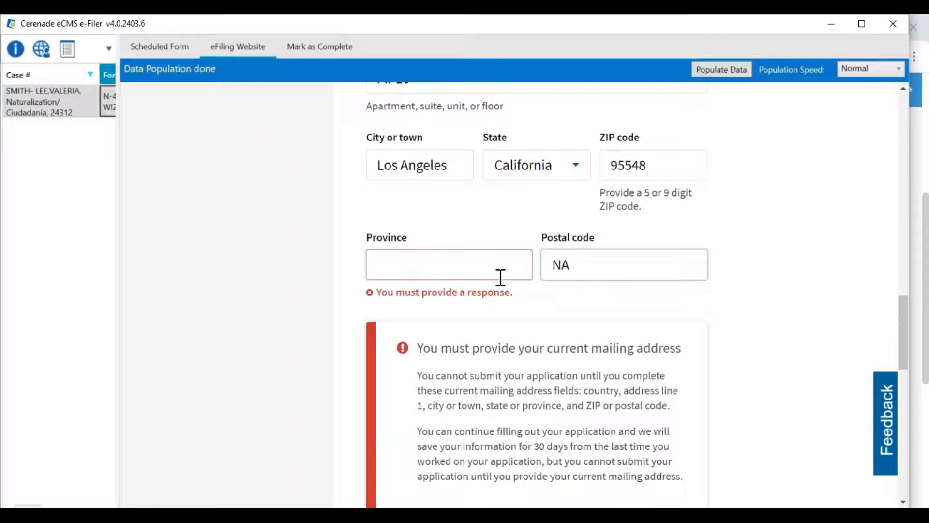
{"action": "left_click_drag", "start_coordinate": [595, 262], "coordinate": [548, 262]}
{"action": "key", "text": "BackSpace"}
{"action": "left_click", "coordinate": [463, 259]}
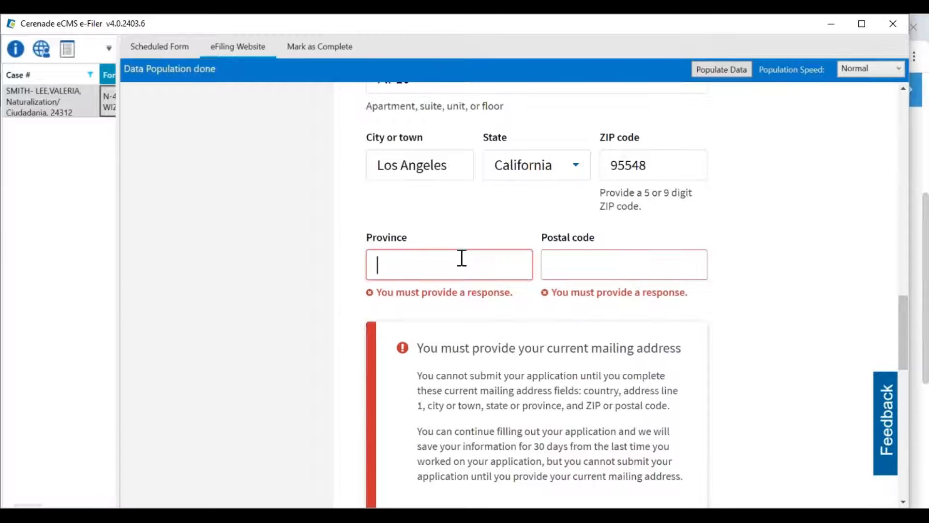
{"action": "scroll", "coordinate": [709, 321], "scroll_direction": "down", "scroll_amount": 8}
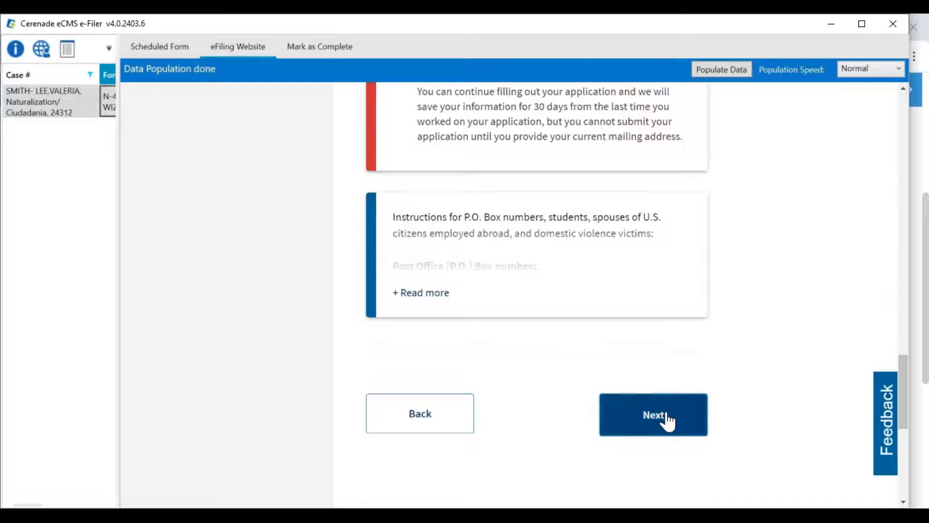
{"action": "left_click", "coordinate": [660, 417]}
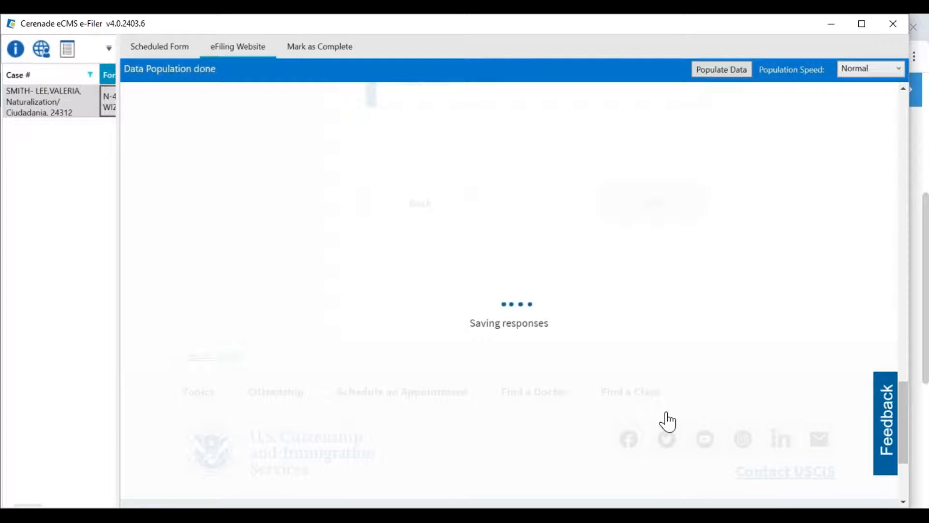
{"action": "left_click", "coordinate": [720, 70]}
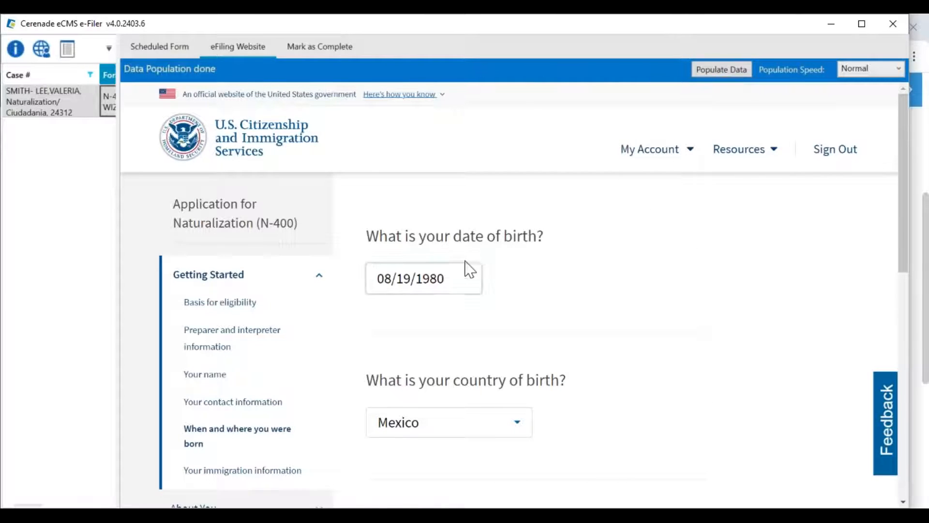
- Save the birth details and auto-fill the N-400 immigration information page
{"action": "scroll", "coordinate": [600, 353], "scroll_direction": "down", "scroll_amount": 1}
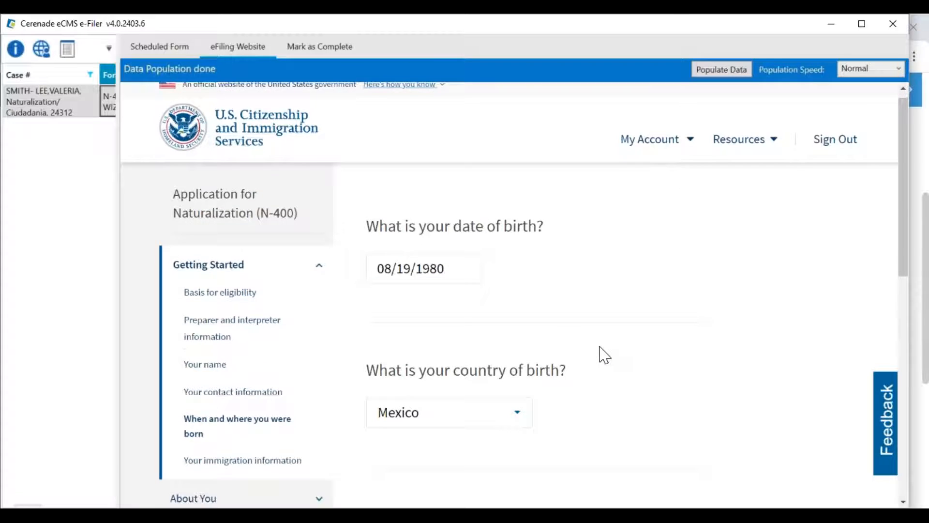
{"action": "scroll", "coordinate": [600, 354], "scroll_direction": "down", "scroll_amount": 5}
{"action": "left_click", "coordinate": [655, 202]}
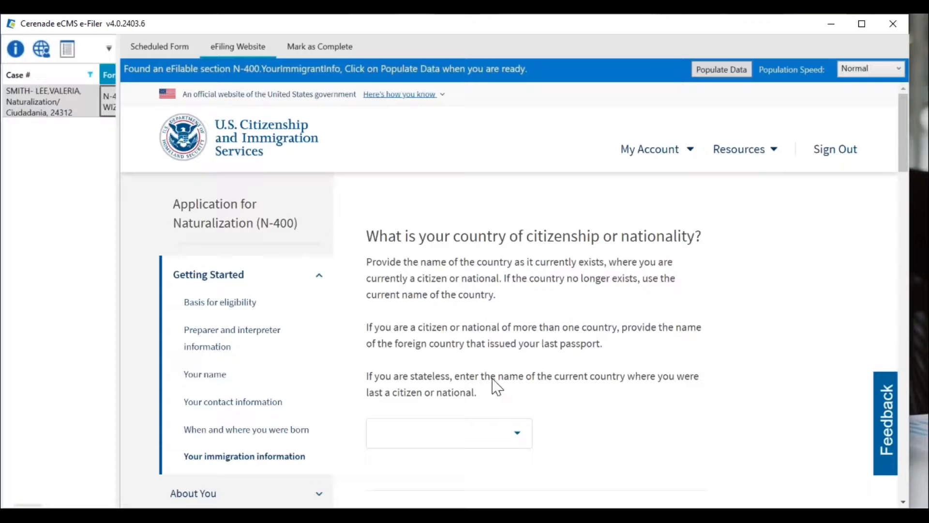
{"action": "left_click", "coordinate": [721, 69]}
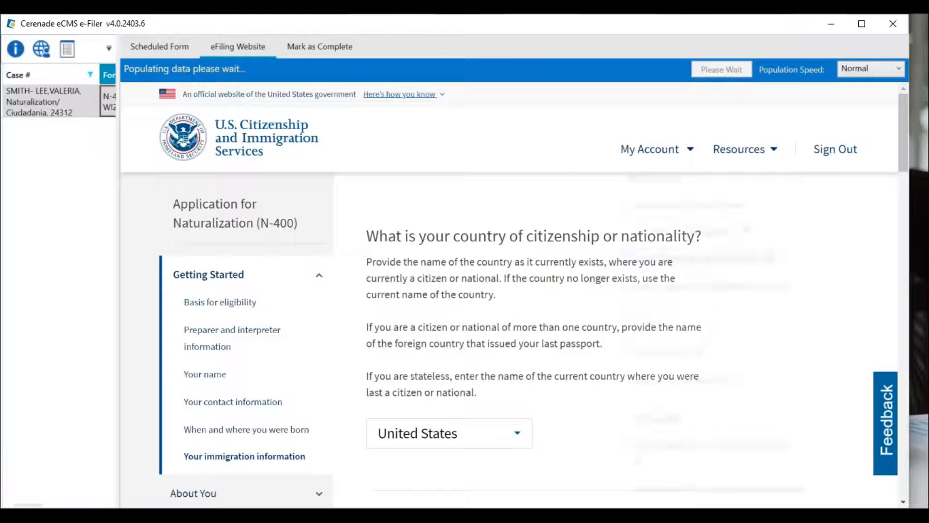
- Review the populated A-Number and switch to the eImmigration case forms
{"action": "scroll", "coordinate": [592, 429], "scroll_direction": "down", "scroll_amount": 3}
{"action": "scroll", "coordinate": [594, 429], "scroll_direction": "down", "scroll_amount": 10}
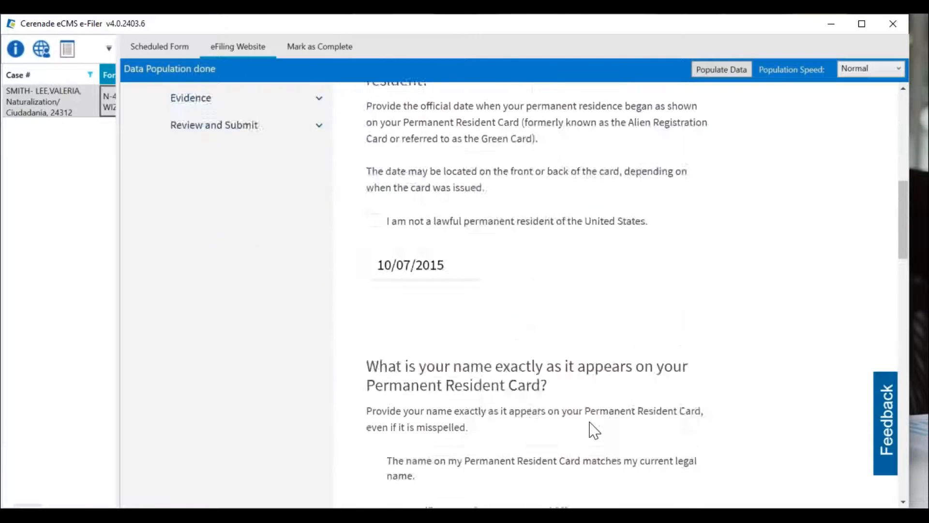
{"action": "scroll", "coordinate": [595, 429], "scroll_direction": "down", "scroll_amount": 15}
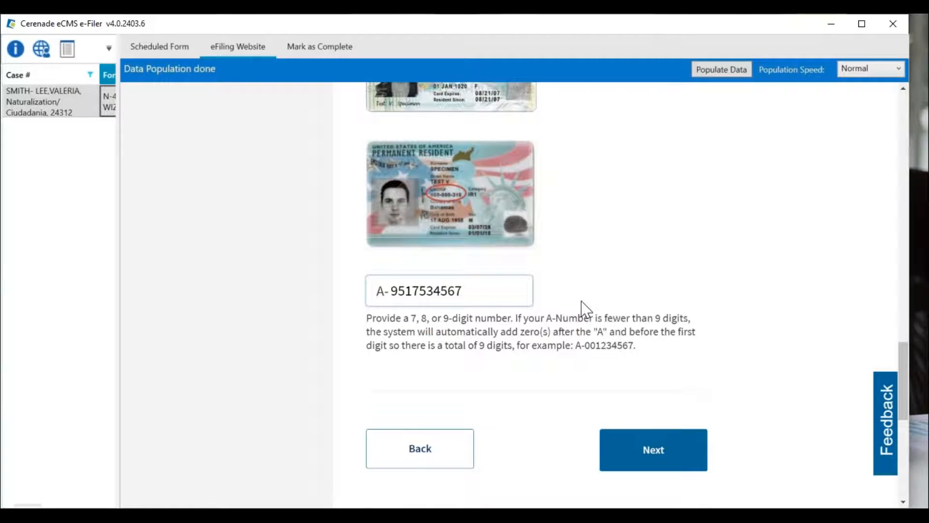
{"action": "left_click", "coordinate": [300, 513]}
{"action": "left_click", "coordinate": [228, 516]}
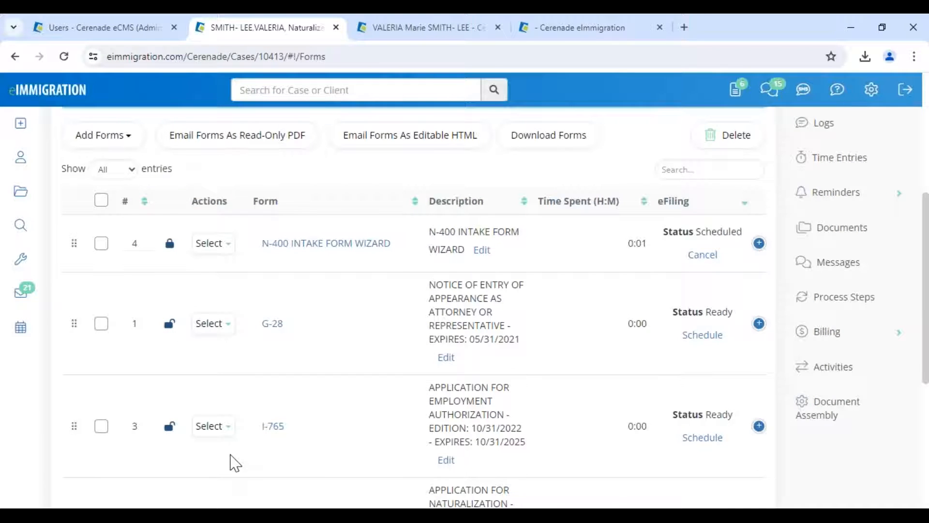
- Open the I-765 Application for Employment Authorization, save it to the server, and close it
{"action": "left_click", "coordinate": [273, 426]}
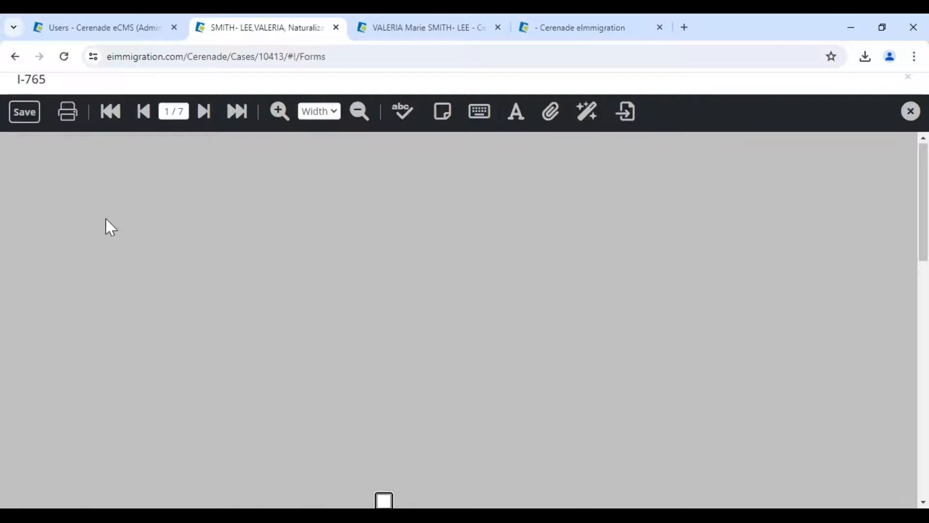
{"action": "scroll", "coordinate": [297, 310], "scroll_direction": "down", "scroll_amount": 10}
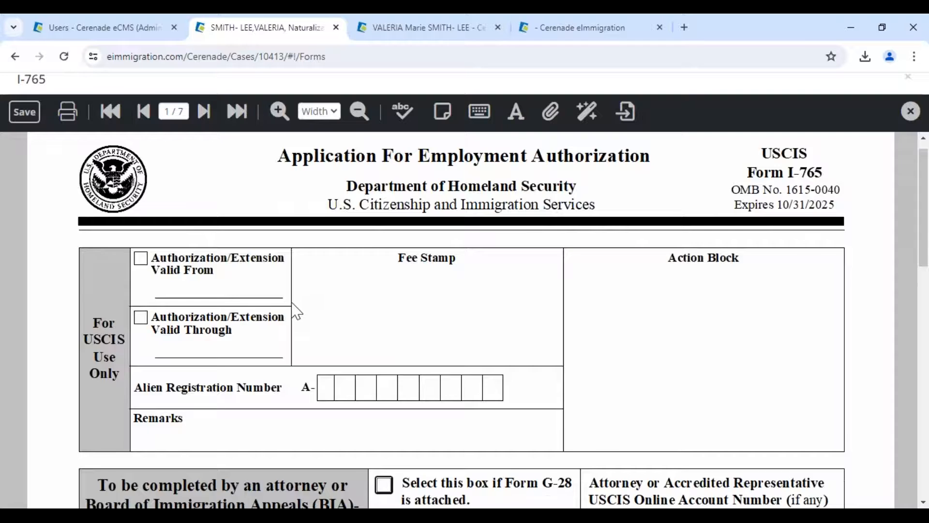
{"action": "scroll", "coordinate": [636, 337], "scroll_direction": "down", "scroll_amount": 4}
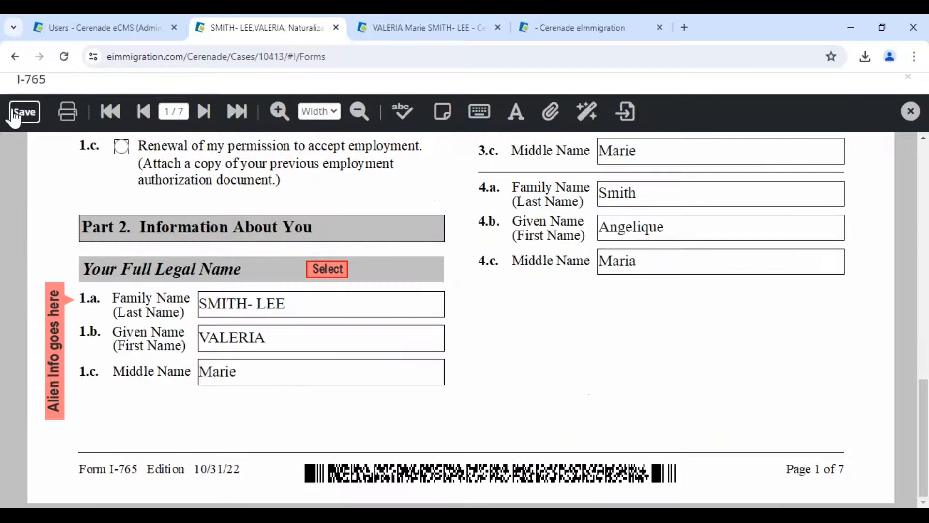
{"action": "left_click", "coordinate": [13, 113]}
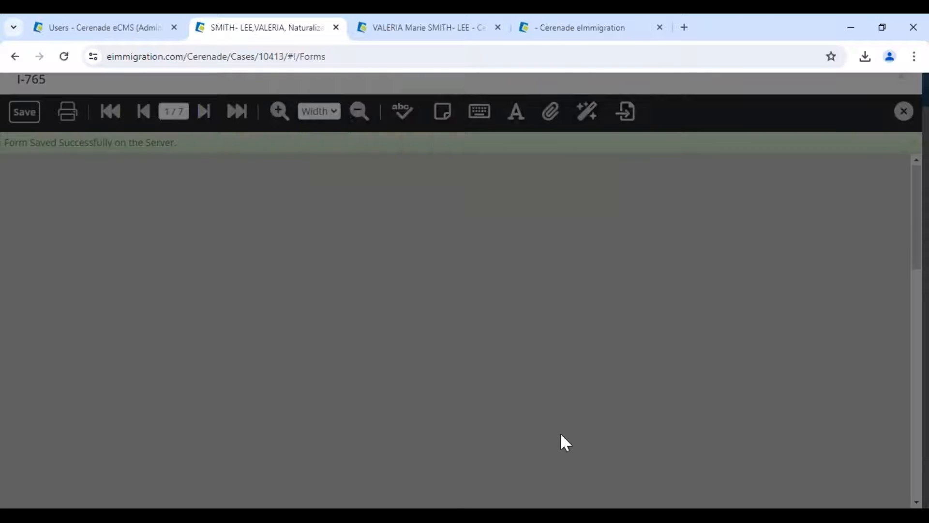
{"action": "scroll", "coordinate": [532, 435], "scroll_direction": "down", "scroll_amount": 4}
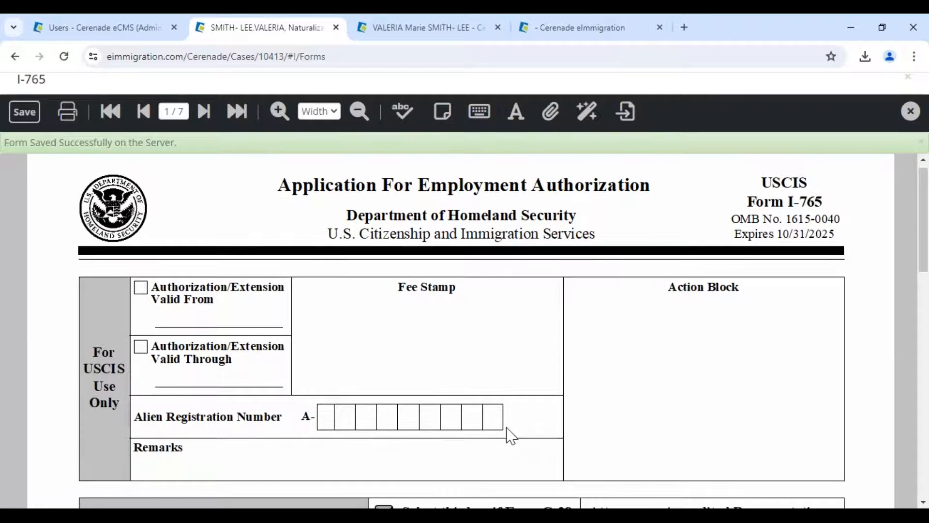
{"action": "left_click", "coordinate": [910, 112]}
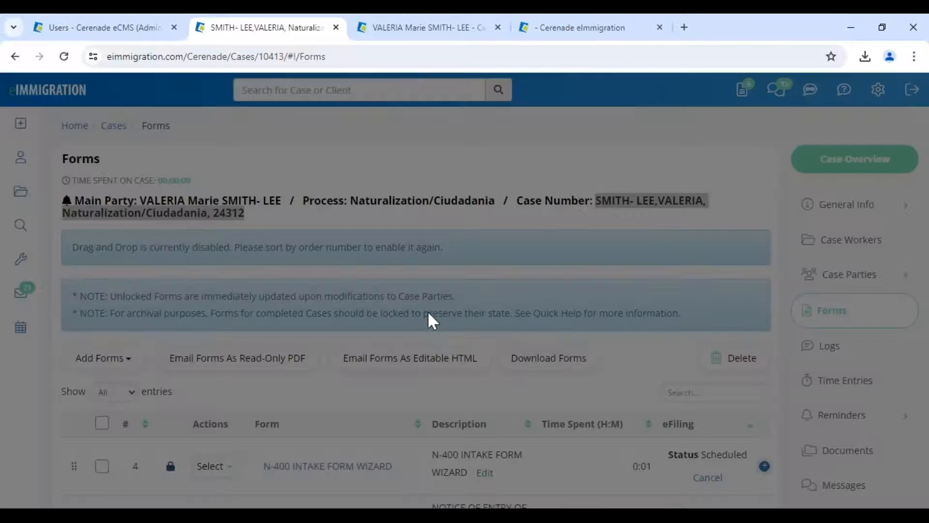
- Lock the I-765 and begin scheduling it, showing only the mandatory eFiling fields
{"action": "scroll", "coordinate": [428, 313], "scroll_direction": "down", "scroll_amount": 4}
{"action": "left_click", "coordinate": [159, 391]}
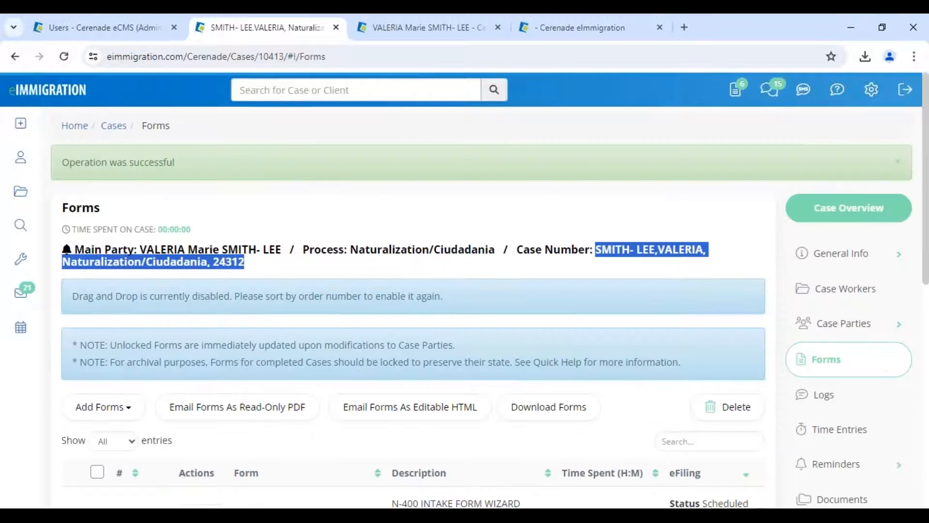
{"action": "scroll", "coordinate": [194, 394], "scroll_direction": "down", "scroll_amount": 5}
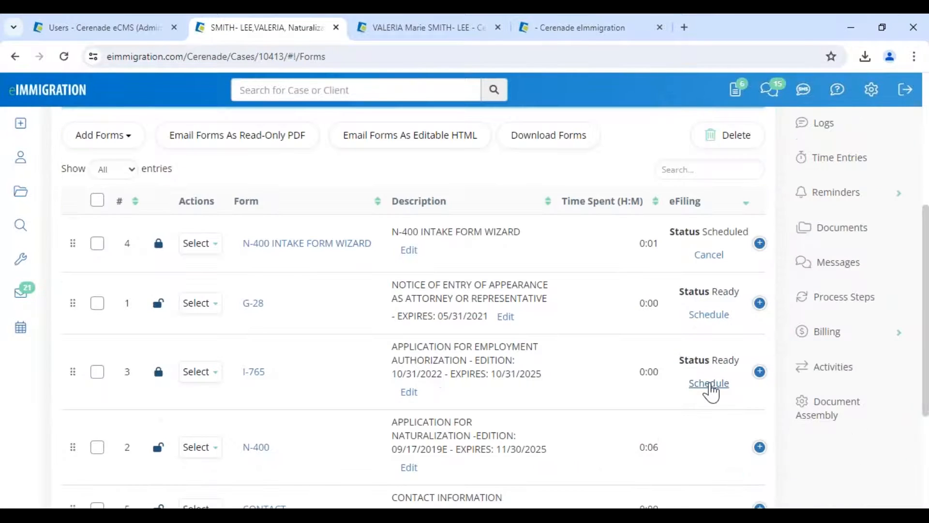
{"action": "left_click", "coordinate": [717, 385]}
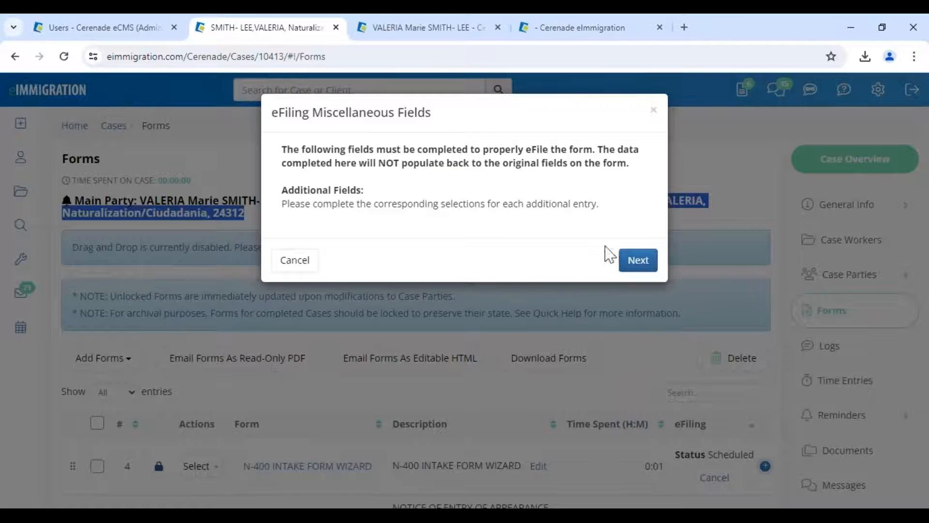
{"action": "left_click", "coordinate": [636, 260]}
{"action": "left_click", "coordinate": [565, 154]}
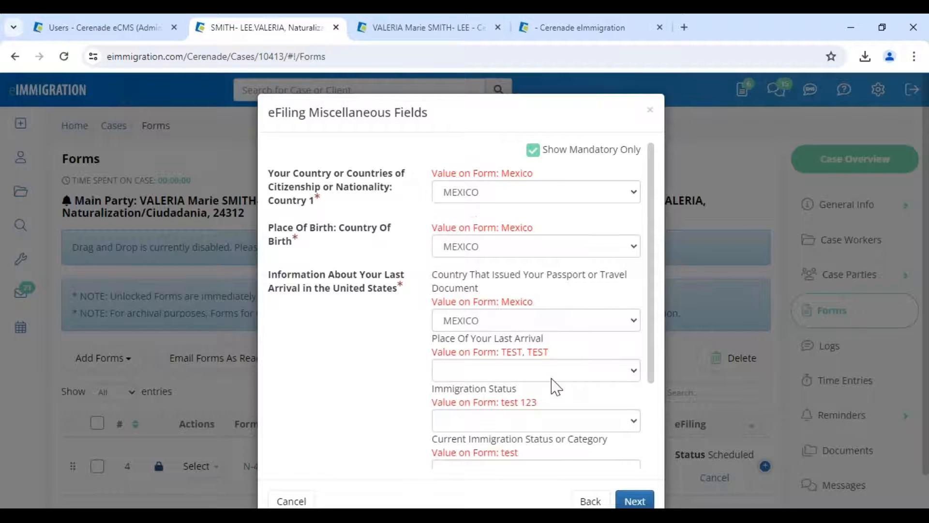
- Save and schedule the I-765 filing, accepting the missing mandatory fields warning
{"action": "scroll", "coordinate": [552, 392], "scroll_direction": "down", "scroll_amount": 3}
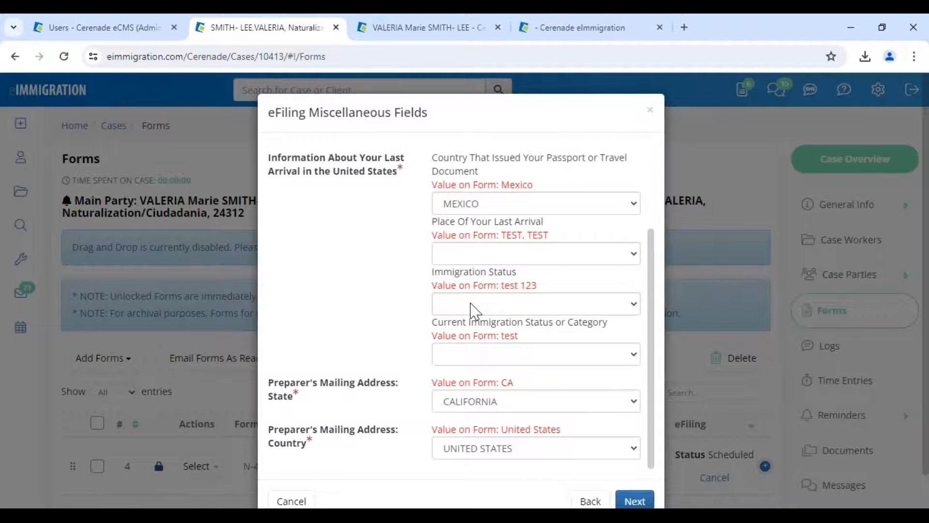
{"action": "scroll", "coordinate": [472, 310], "scroll_direction": "down", "scroll_amount": 1}
{"action": "left_click_drag", "start_coordinate": [499, 346], "coordinate": [515, 347]}
{"action": "left_click", "coordinate": [412, 345]}
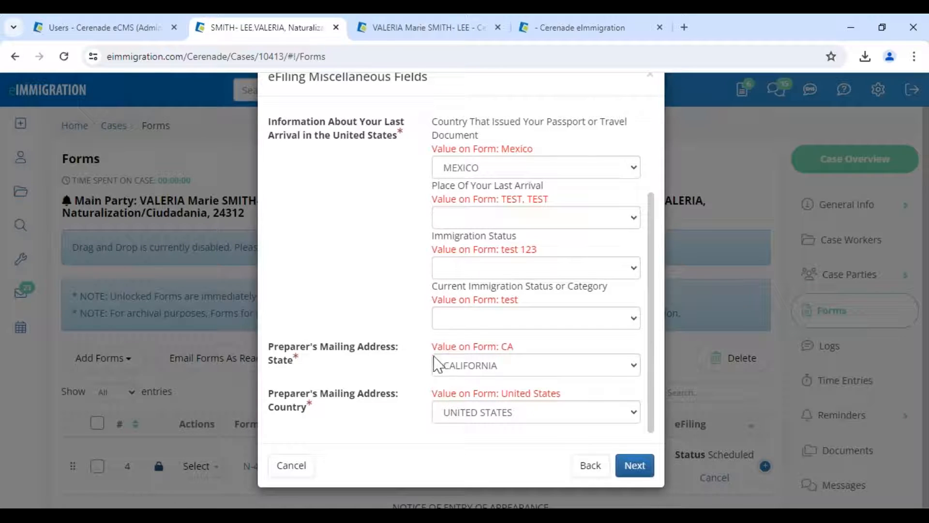
{"action": "left_click", "coordinate": [634, 465]}
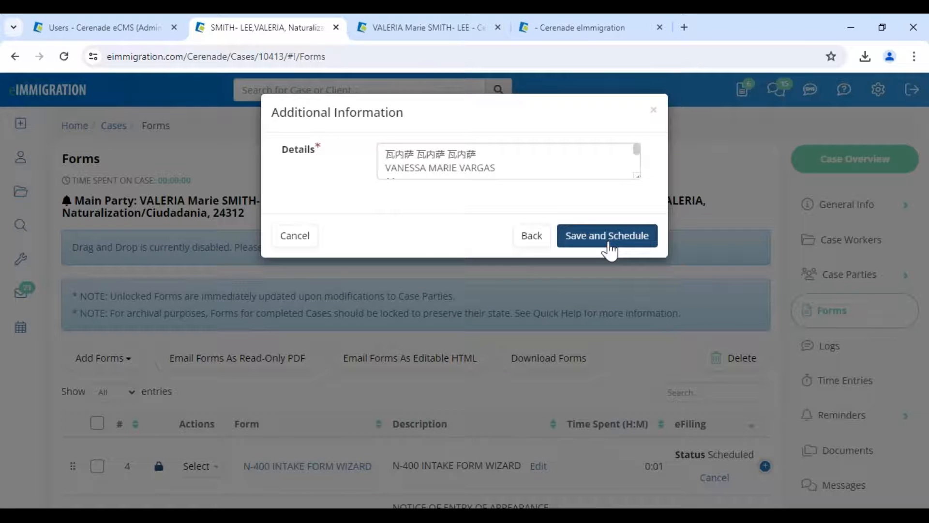
{"action": "left_click", "coordinate": [611, 243]}
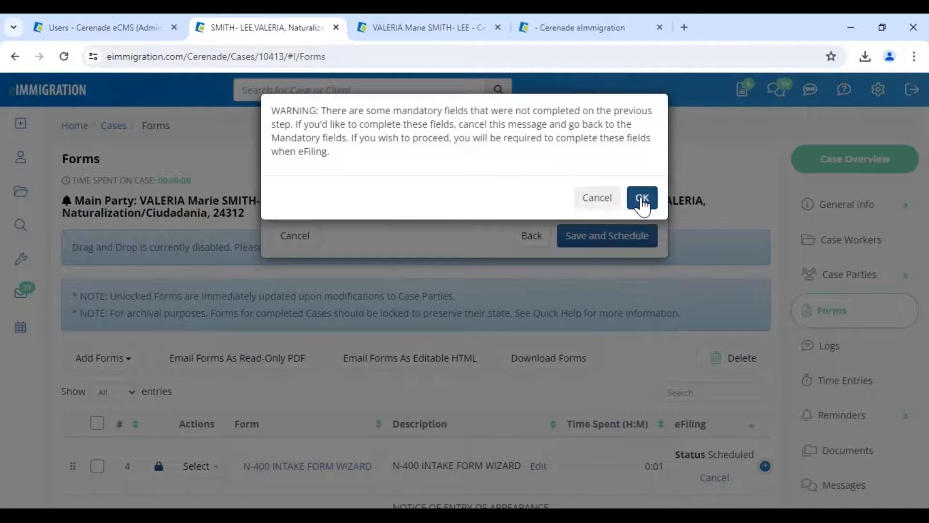
{"action": "left_click", "coordinate": [642, 193]}
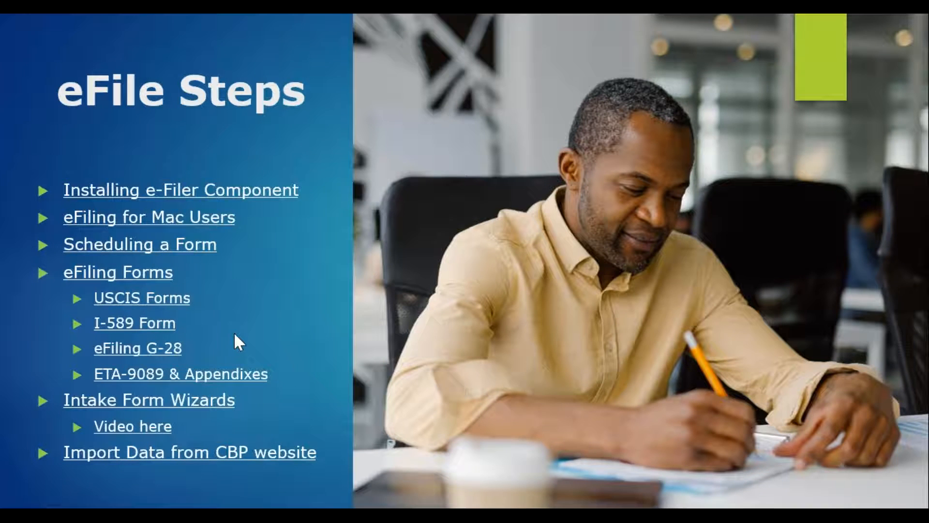
- Step back from the Document Assembly slide to the eFile Steps slide
{"action": "left_click", "coordinate": [233, 332]}
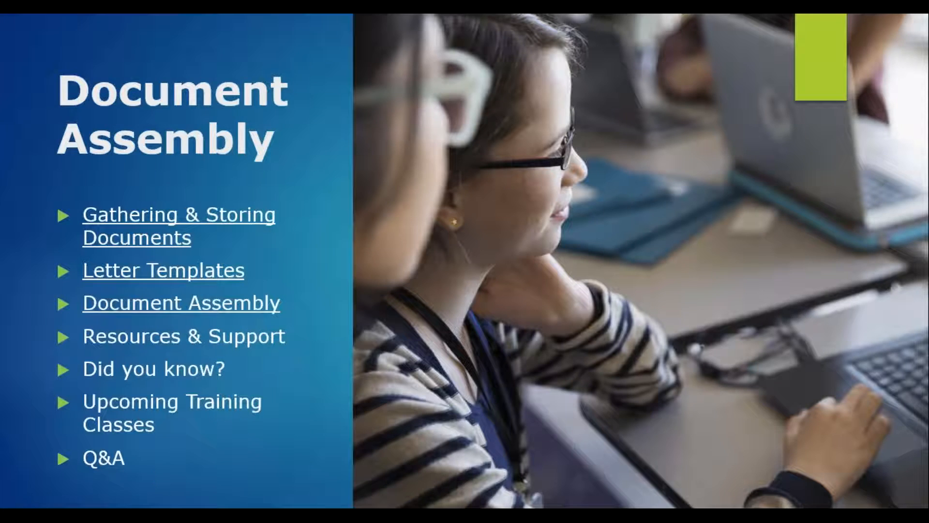
{"action": "key", "text": "Left"}
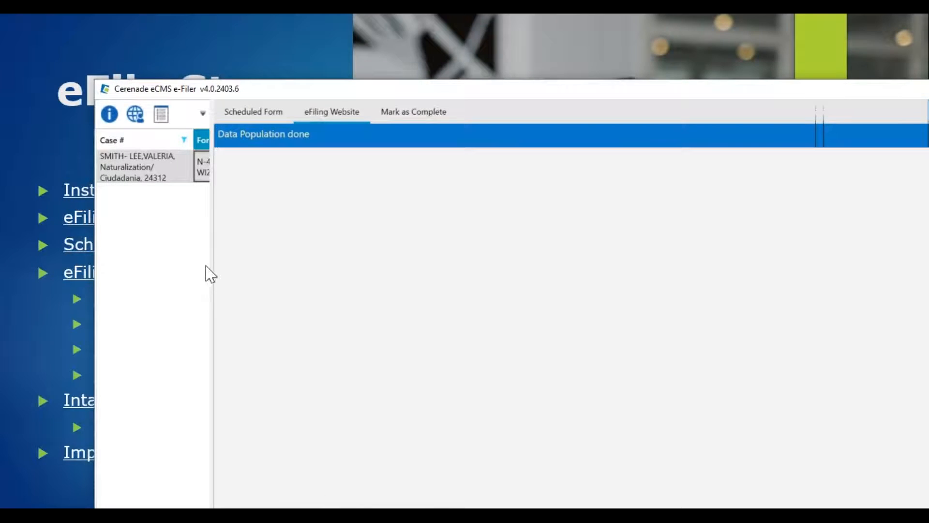
- Widen the e-Filer case list to show form names, move the window aside to view the form, then close it
{"action": "left_click_drag", "start_coordinate": [209, 259], "coordinate": [312, 253]}
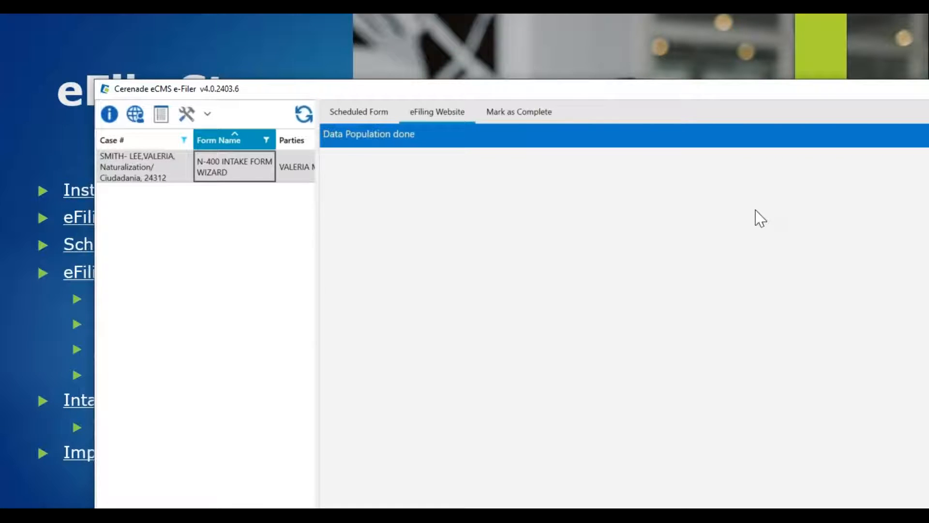
{"action": "left_click_drag", "start_coordinate": [763, 97], "coordinate": [29, 45]}
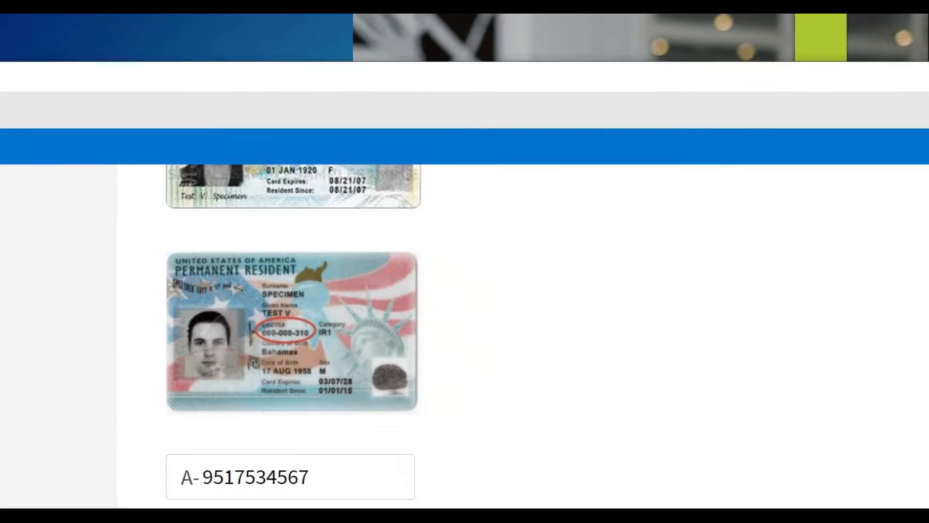
{"action": "left_click_drag", "start_coordinate": [29, 76], "coordinate": [0, 76]}
{"action": "left_click", "coordinate": [705, 76]}
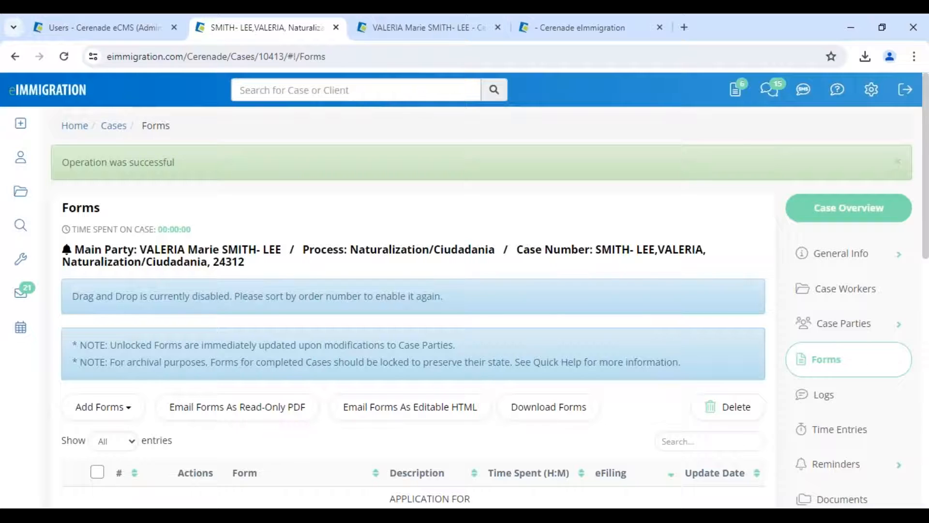
- Go to Tools > eFiling, switch to the client's general info page and dismiss Client Alerts
{"action": "left_click", "coordinate": [20, 258]}
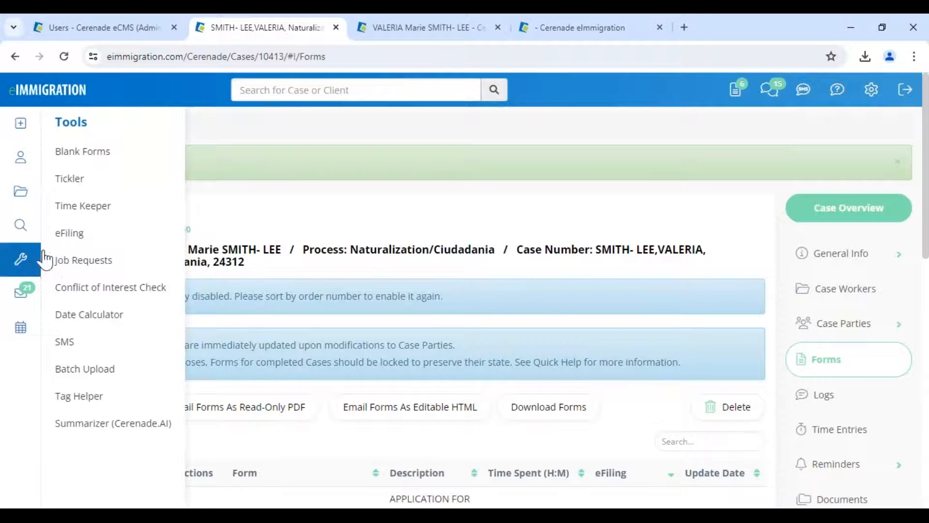
{"action": "left_click", "coordinate": [68, 233]}
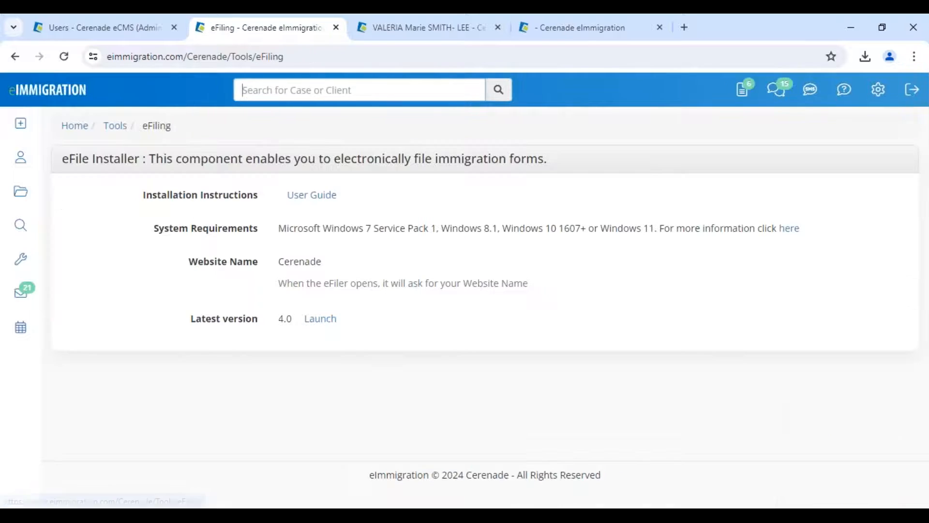
{"action": "left_click", "coordinate": [447, 21]}
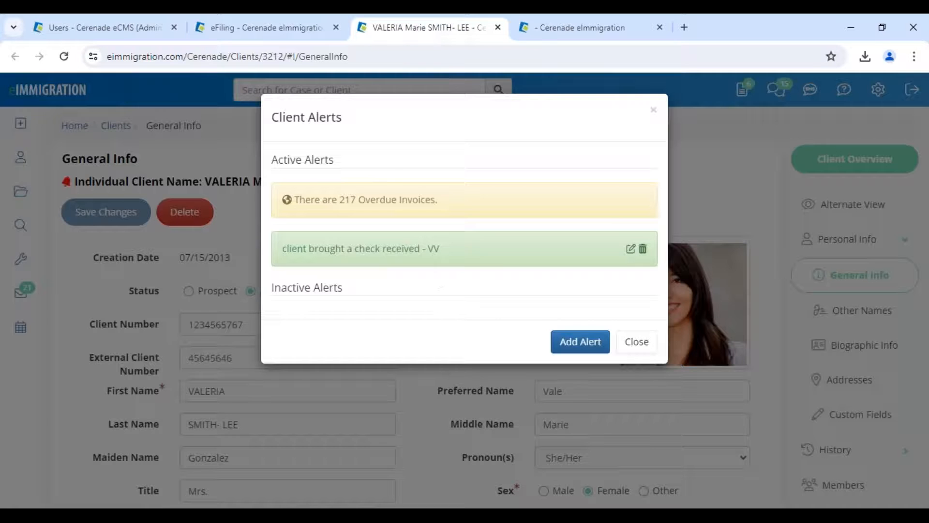
{"action": "left_click", "coordinate": [637, 342]}
{"action": "left_click_drag", "start_coordinate": [206, 182], "coordinate": [384, 184]}
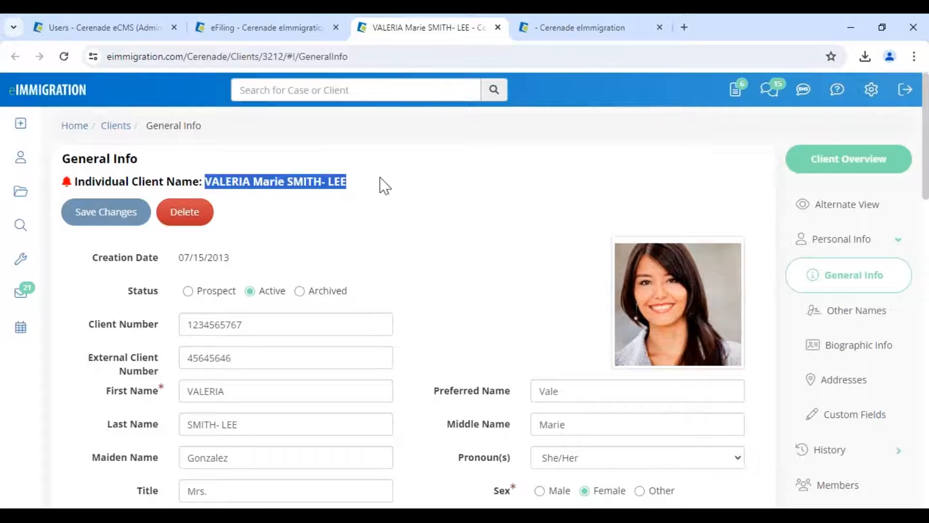
{"action": "left_click", "coordinate": [471, 270]}
{"action": "scroll", "coordinate": [803, 443], "scroll_direction": "down", "scroll_amount": 4}
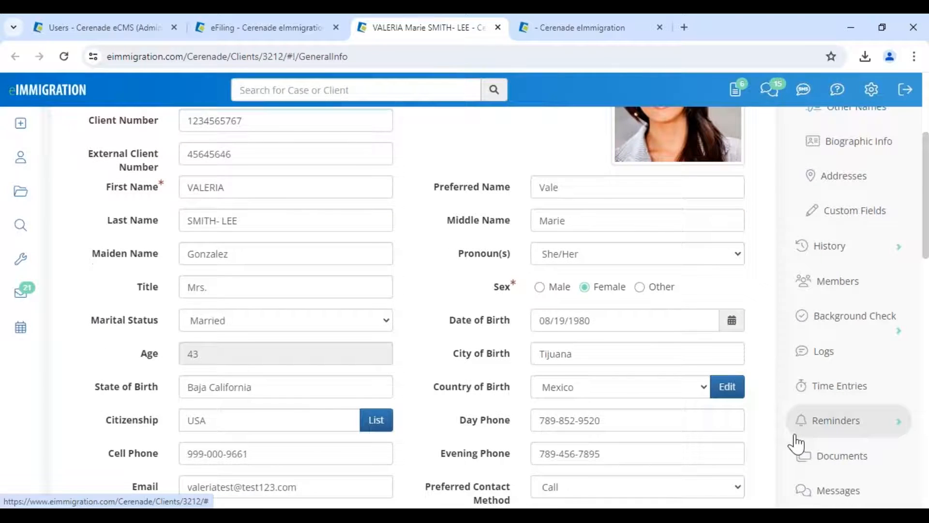
- Show the client's I-94s/Entries documents and the Import from CBP instructions
{"action": "left_click", "coordinate": [817, 463]}
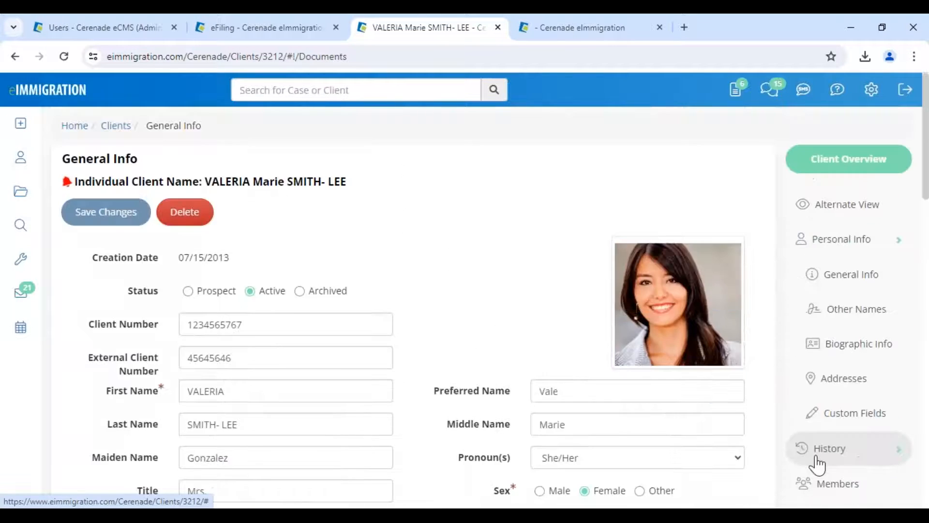
{"action": "left_click", "coordinate": [146, 297]}
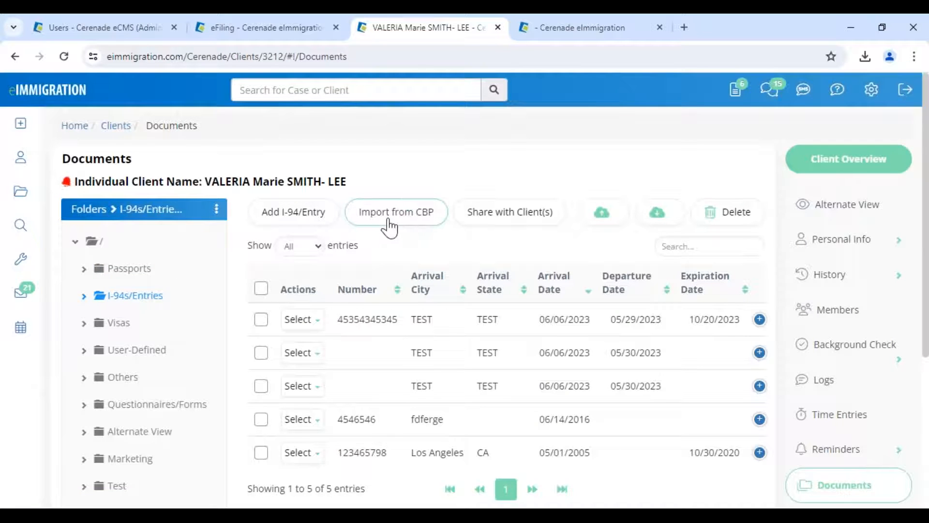
{"action": "left_click", "coordinate": [407, 225]}
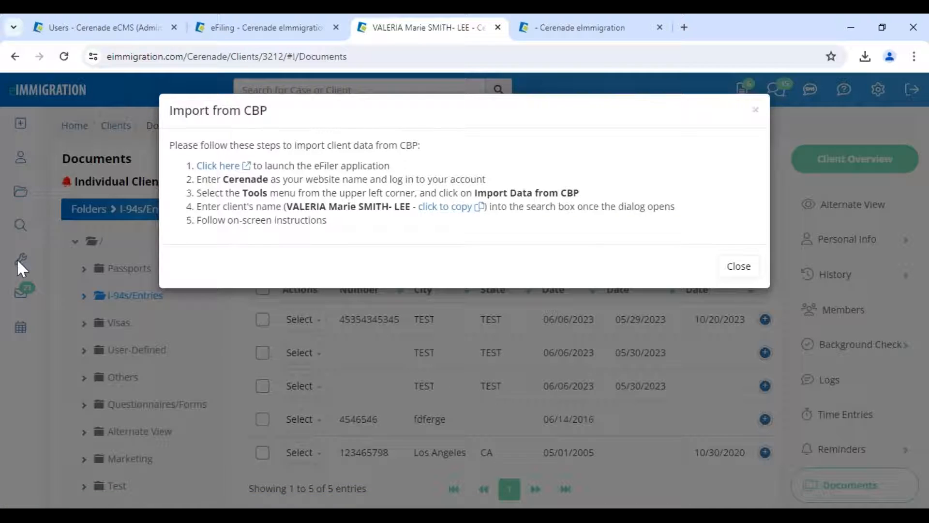
- Launch the downloaded e-Filer and log in with website name cerenade
{"action": "left_click", "coordinate": [223, 168]}
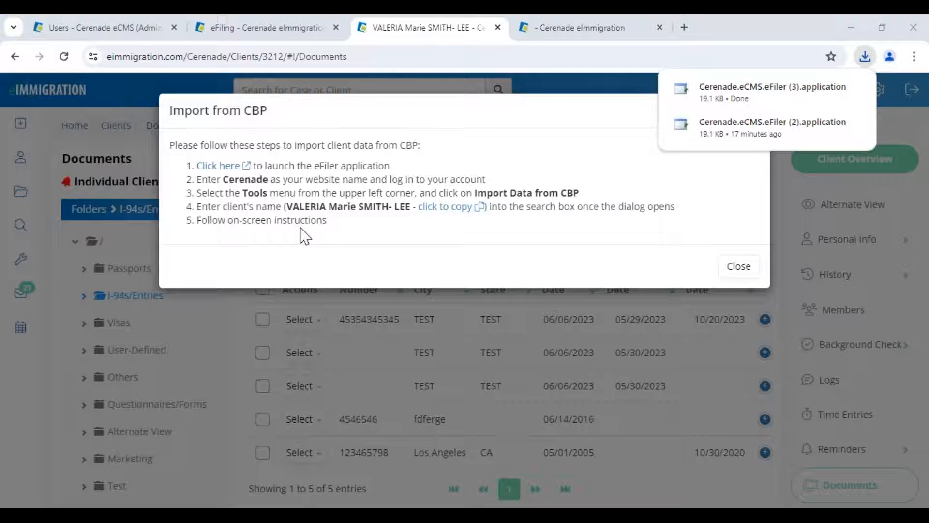
{"action": "left_click_drag", "start_coordinate": [223, 179], "coordinate": [377, 178]}
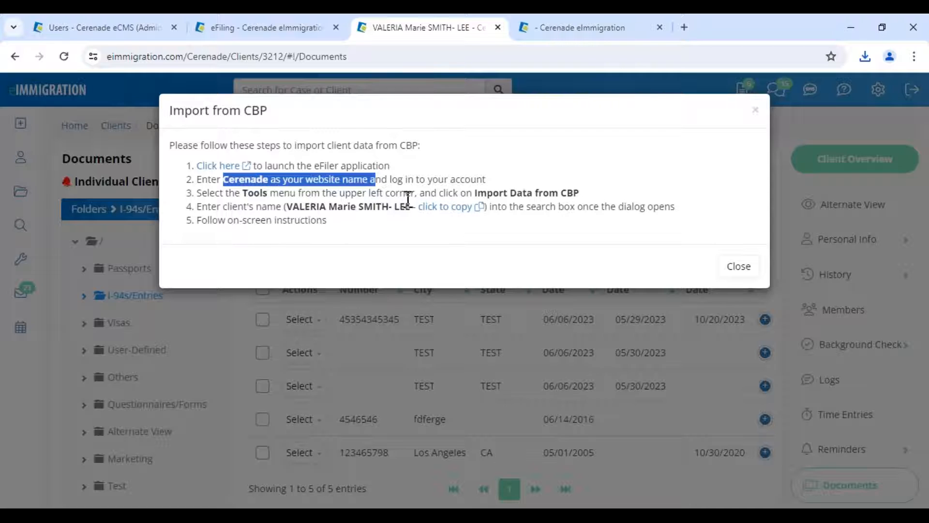
{"action": "key", "text": "alt+Tab"}
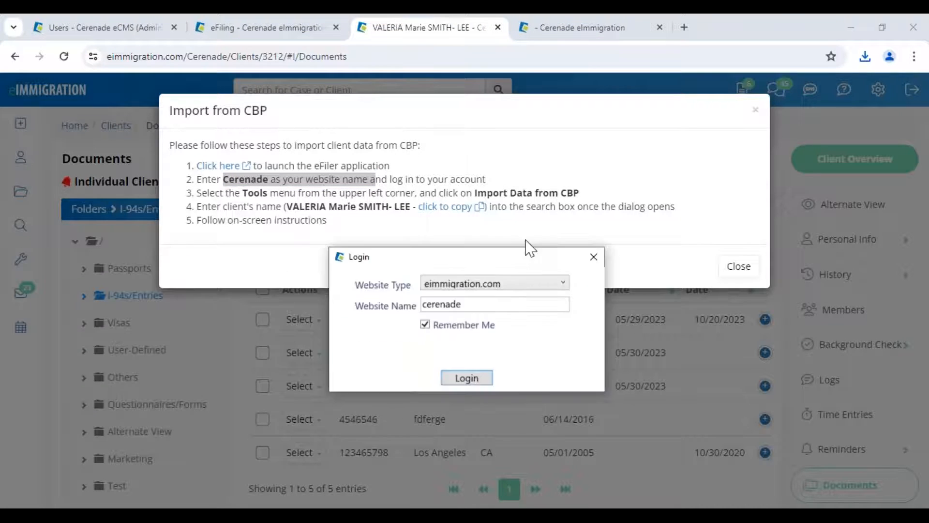
{"action": "left_click_drag", "start_coordinate": [527, 254], "coordinate": [499, 176]}
{"action": "left_click", "coordinate": [439, 301]}
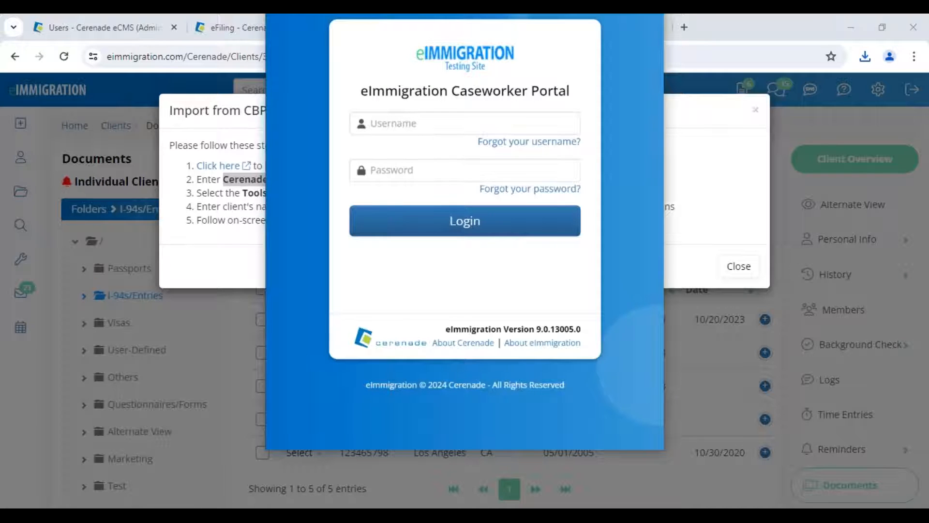
- Sign in to the e-Filer with the caseworker username and password
{"action": "left_click", "coordinate": [434, 123]}
{"action": "type", "text": "vanes"}
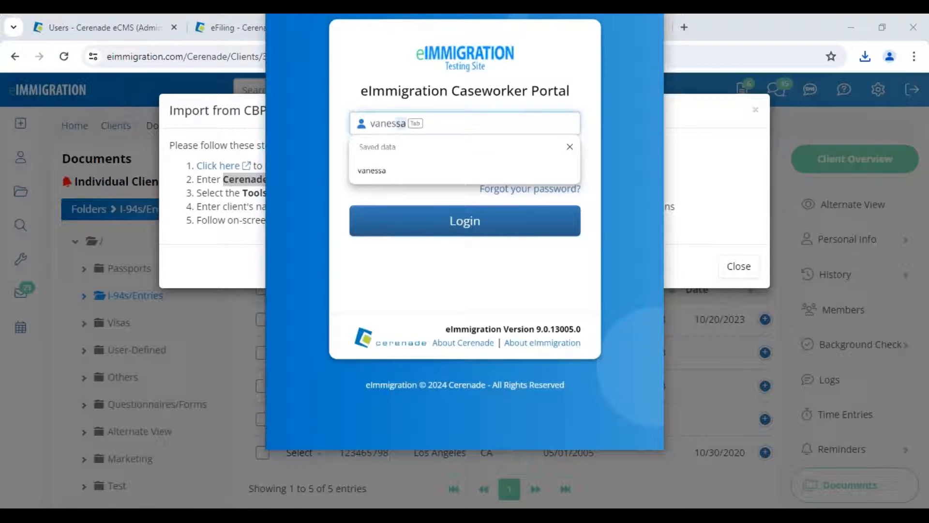
{"action": "type", "text": "sa"}
{"action": "key", "text": "Tab"}
{"action": "type", "text": "••••"}
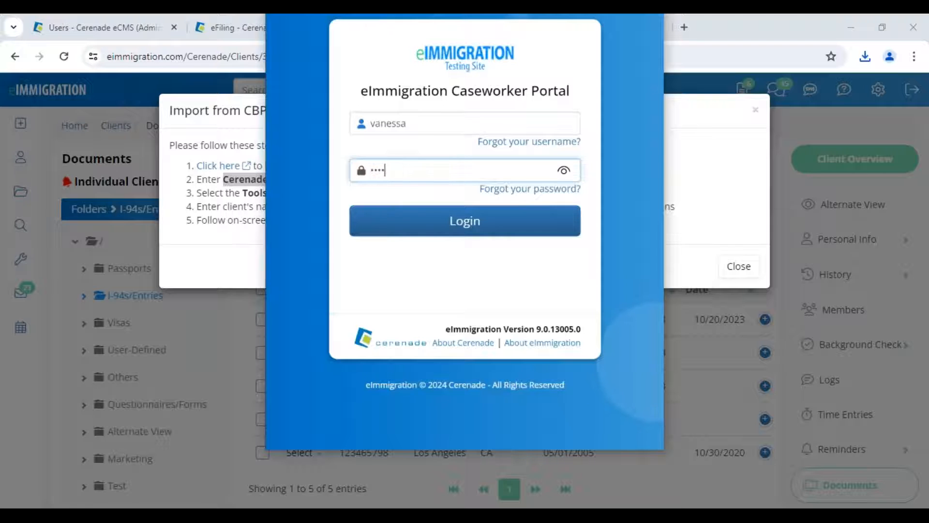
{"action": "key", "text": "Return"}
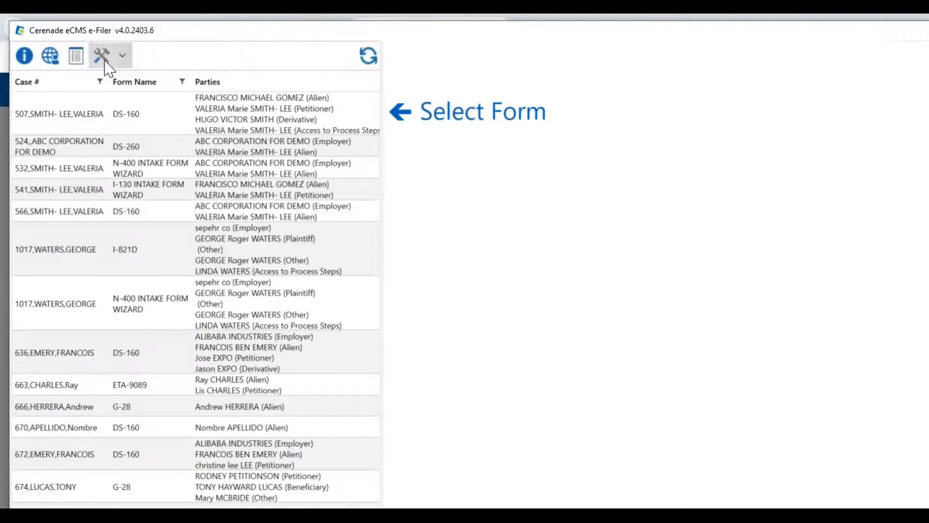
{"action": "left_click", "coordinate": [106, 63]}
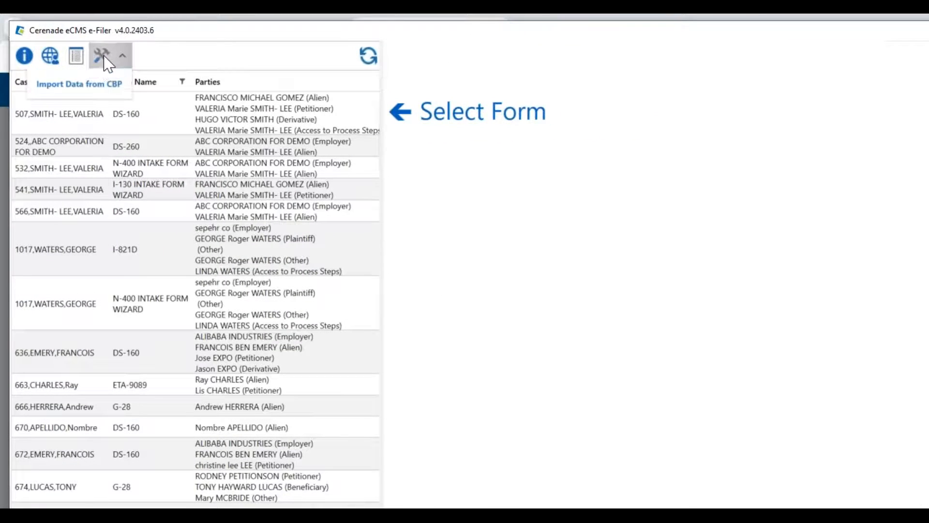
- Start Tools > Import Data from CBP and search for the client by name
{"action": "left_click", "coordinate": [74, 88]}
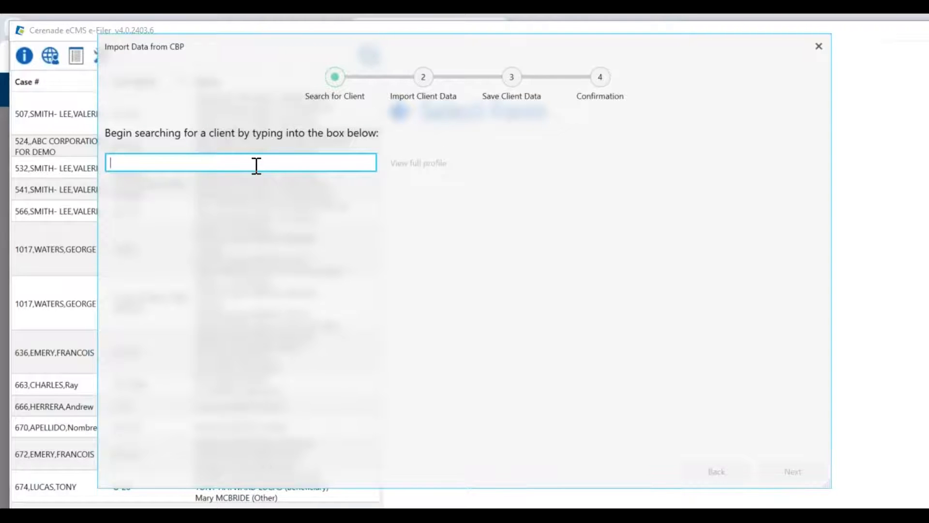
{"action": "type", "text": "valeria"}
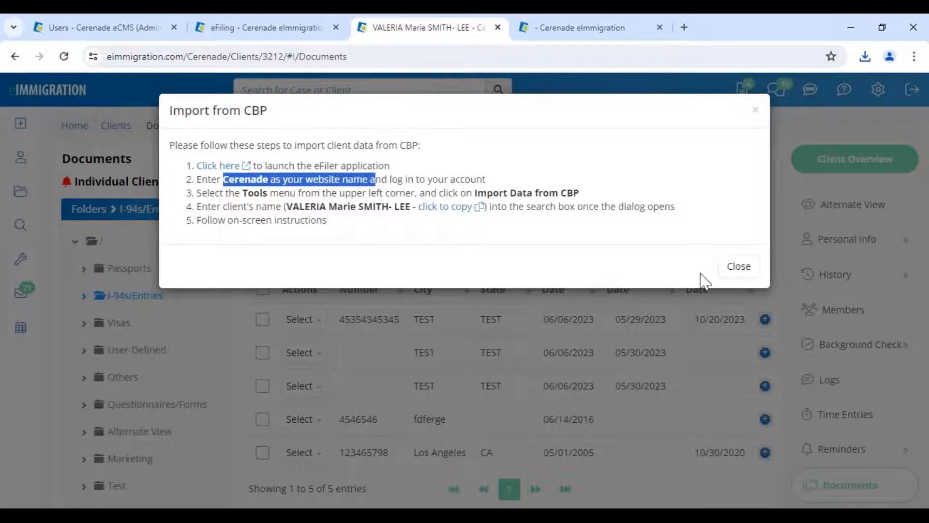
- Close the Import from CBP instructions and advance to the Document Assembly slide
{"action": "left_click", "coordinate": [739, 266]}
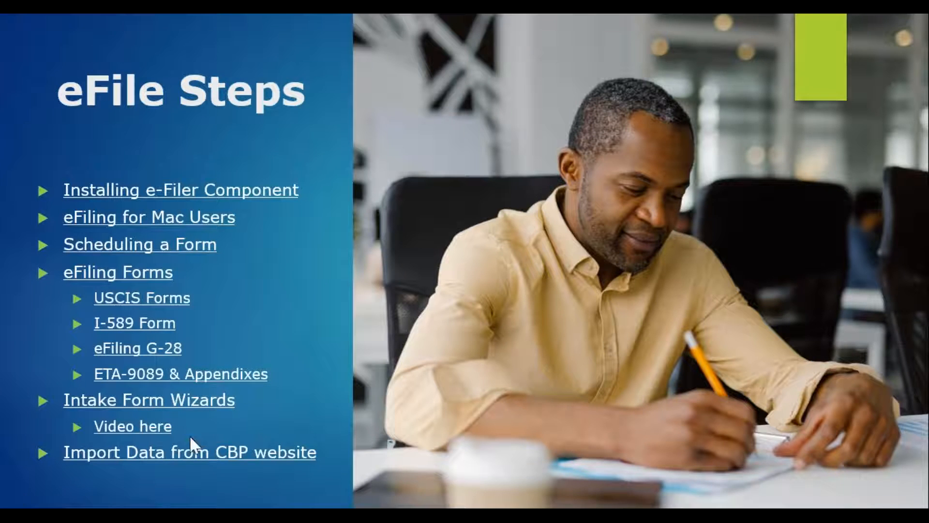
{"action": "left_click", "coordinate": [189, 435]}
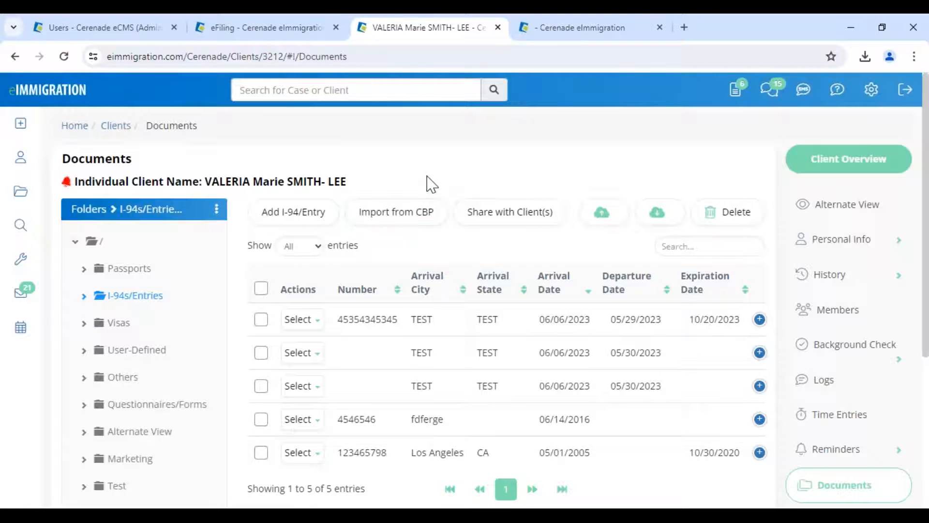
- Open naturalization case 24312's document folders and review the listed documents
{"action": "left_click", "coordinate": [336, 27]}
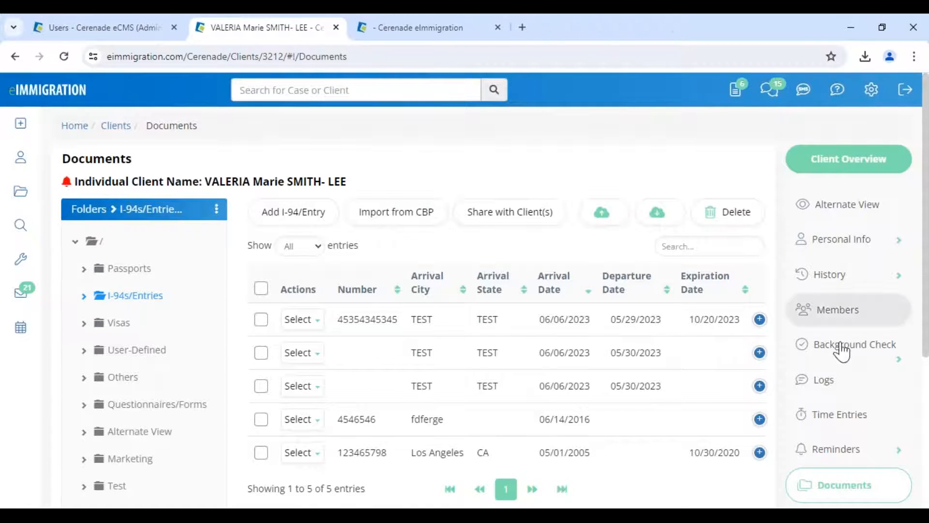
{"action": "scroll", "coordinate": [861, 446], "scroll_direction": "down", "scroll_amount": 3}
{"action": "left_click", "coordinate": [854, 418]}
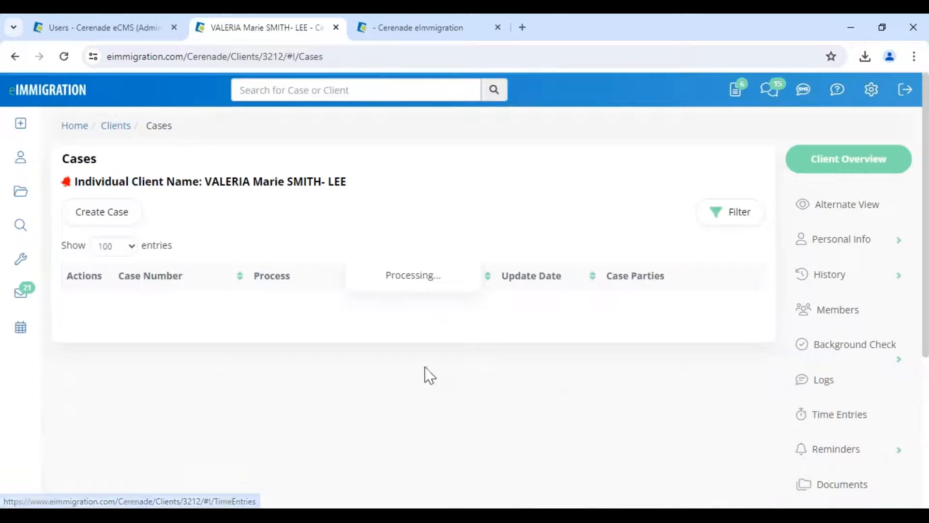
{"action": "left_click", "coordinate": [173, 329]}
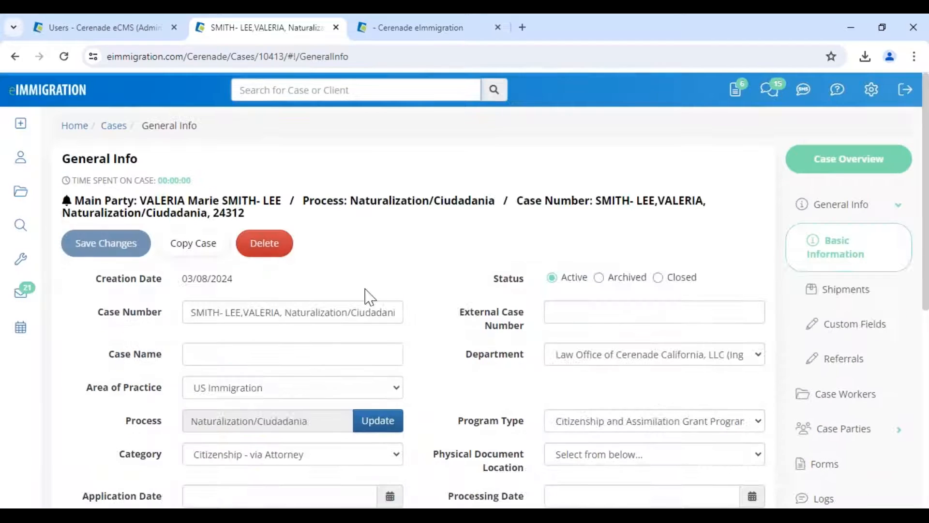
{"action": "scroll", "coordinate": [879, 460], "scroll_direction": "down", "scroll_amount": 3}
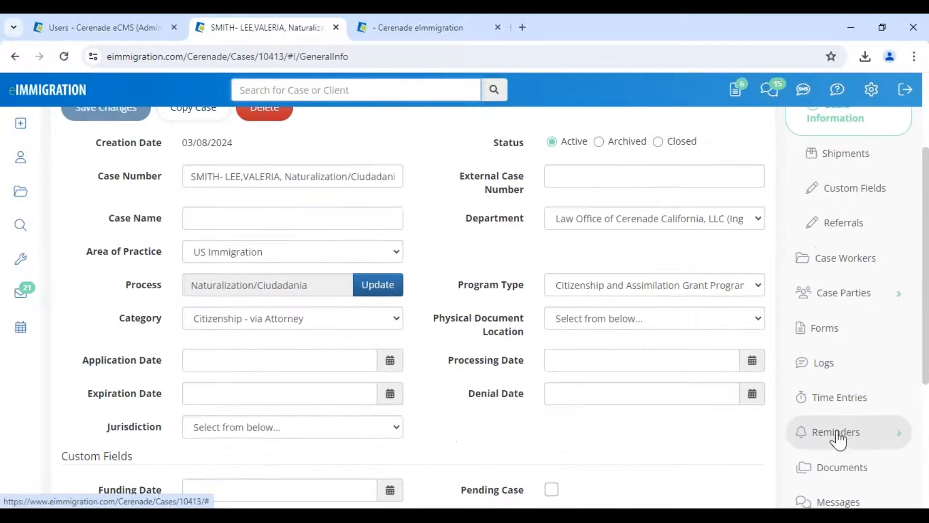
{"action": "left_click", "coordinate": [839, 468]}
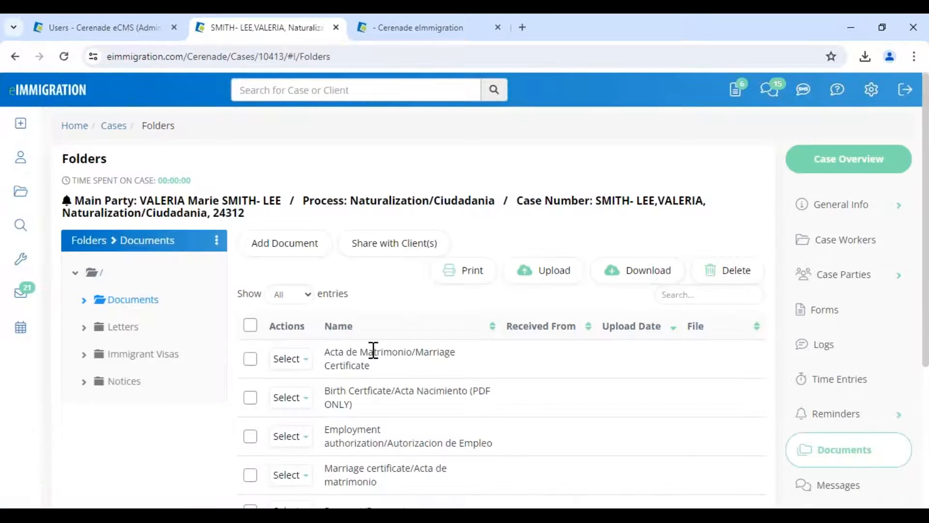
{"action": "left_click_drag", "start_coordinate": [325, 351], "coordinate": [494, 419]}
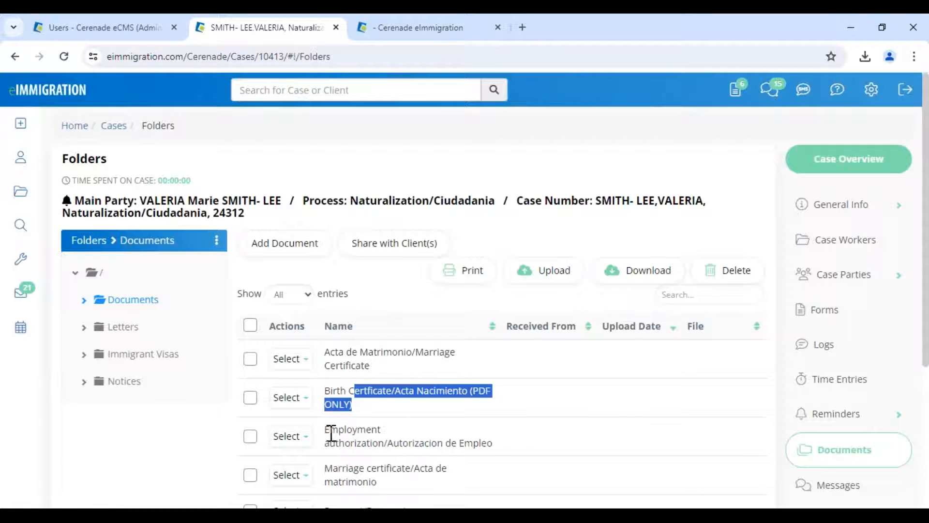
{"action": "left_click_drag", "start_coordinate": [331, 433], "coordinate": [530, 452]}
{"action": "left_click", "coordinate": [525, 448]}
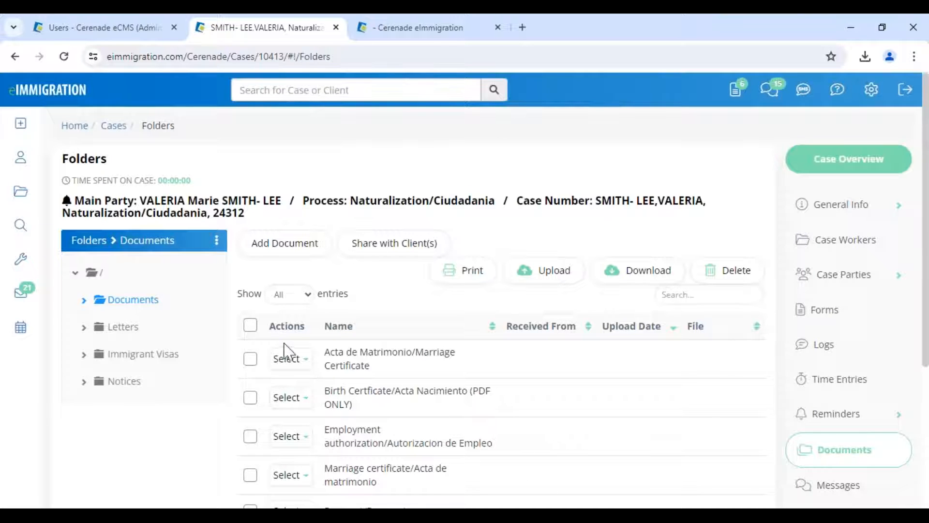
{"action": "left_click_drag", "start_coordinate": [296, 197], "coordinate": [740, 213]}
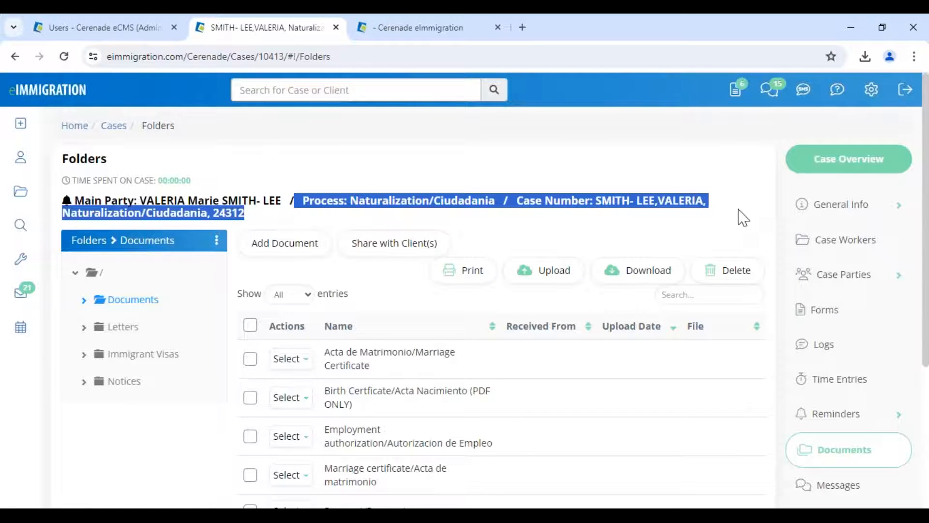
- Glance at the case's Forms, then return to Documents and select all seven documents
{"action": "left_click", "coordinate": [823, 312]}
{"action": "scroll", "coordinate": [349, 400], "scroll_direction": "down", "scroll_amount": 3}
{"action": "scroll", "coordinate": [351, 403], "scroll_direction": "up", "scroll_amount": 3}
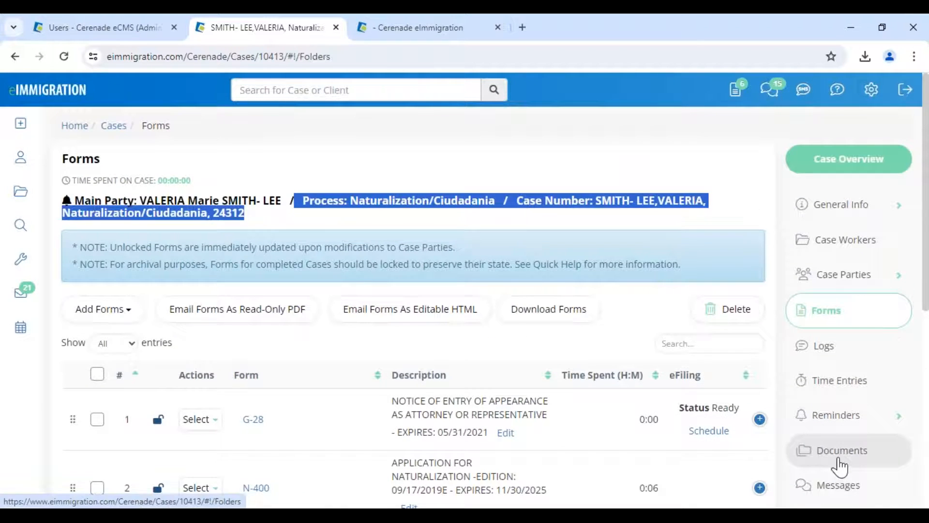
{"action": "left_click", "coordinate": [836, 463]}
{"action": "scroll", "coordinate": [376, 389], "scroll_direction": "down", "scroll_amount": 5}
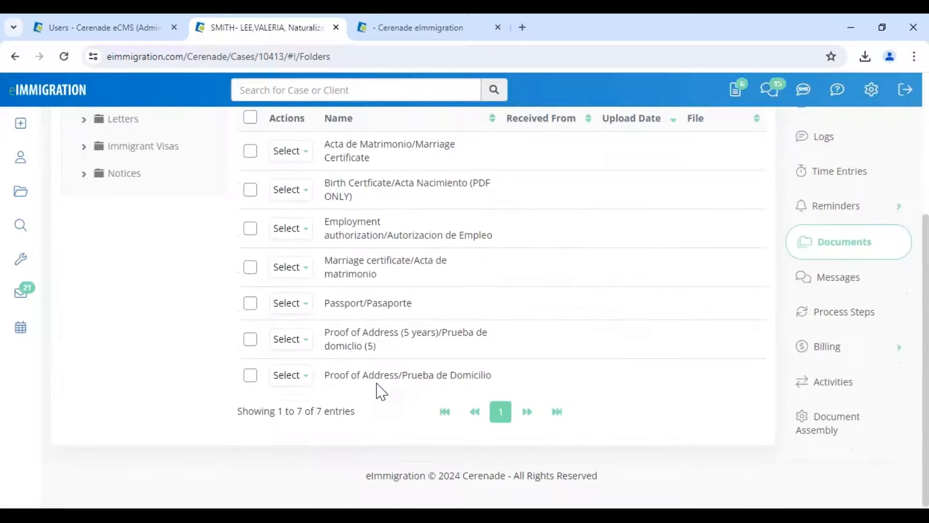
{"action": "scroll", "coordinate": [378, 390], "scroll_direction": "up", "scroll_amount": 3}
{"action": "scroll", "coordinate": [379, 391], "scroll_direction": "up", "scroll_amount": 2}
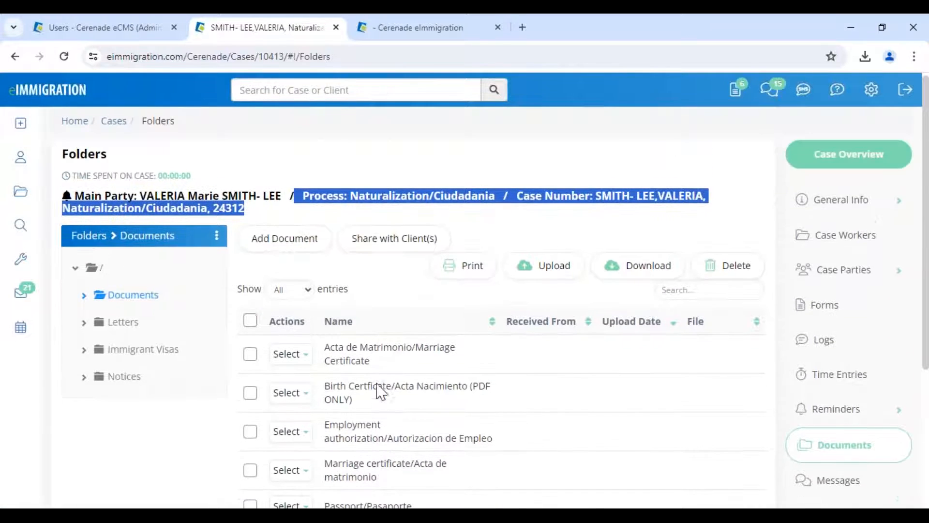
{"action": "left_click", "coordinate": [250, 320]}
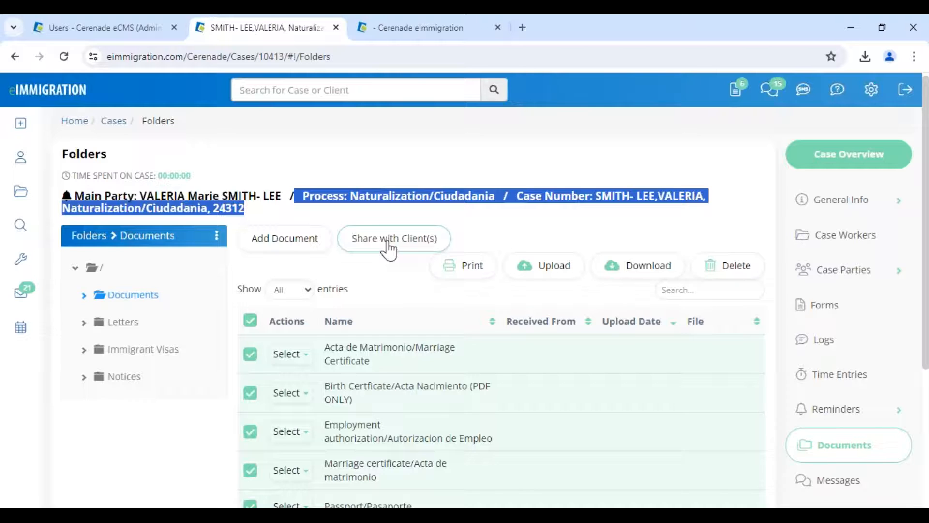
{"action": "left_click", "coordinate": [388, 284]}
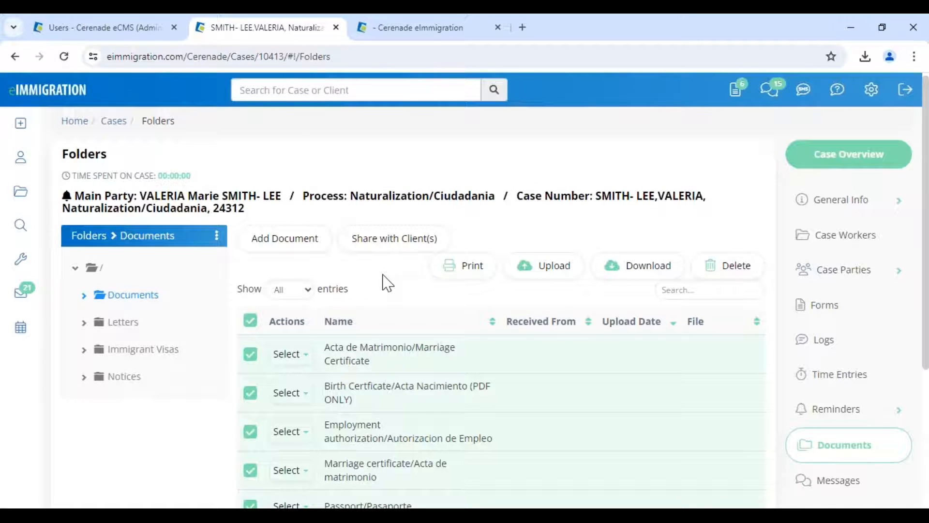
{"action": "left_click", "coordinate": [477, 267]}
{"action": "left_click_drag", "start_coordinate": [193, 107], "coordinate": [296, 122]}
{"action": "left_click", "coordinate": [305, 143]}
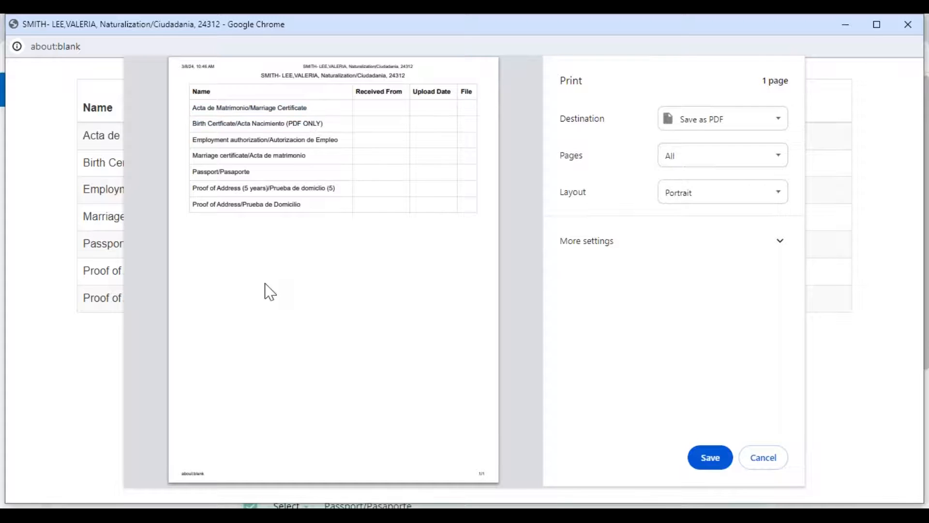
{"action": "left_click_drag", "start_coordinate": [251, 115], "coordinate": [199, 118]}
{"action": "left_click", "coordinate": [242, 159]}
{"action": "left_click", "coordinate": [758, 462]}
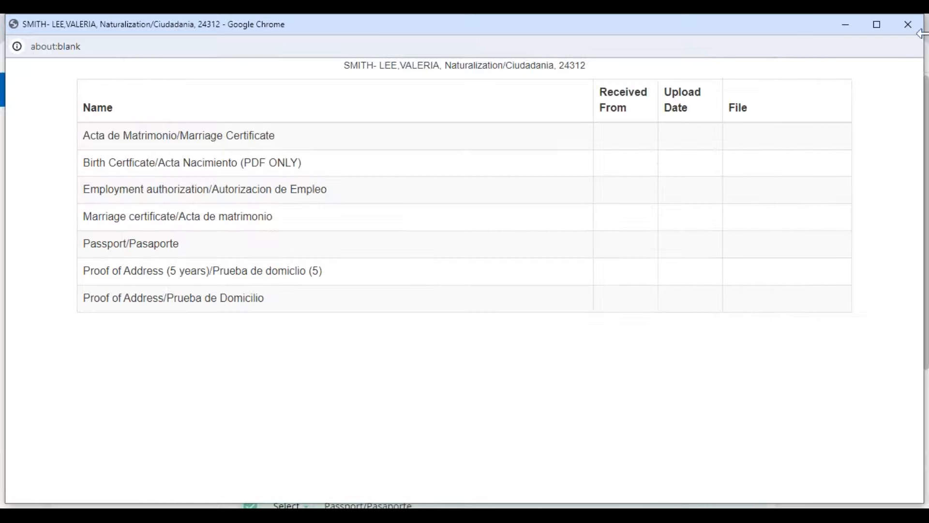
{"action": "left_click", "coordinate": [908, 25]}
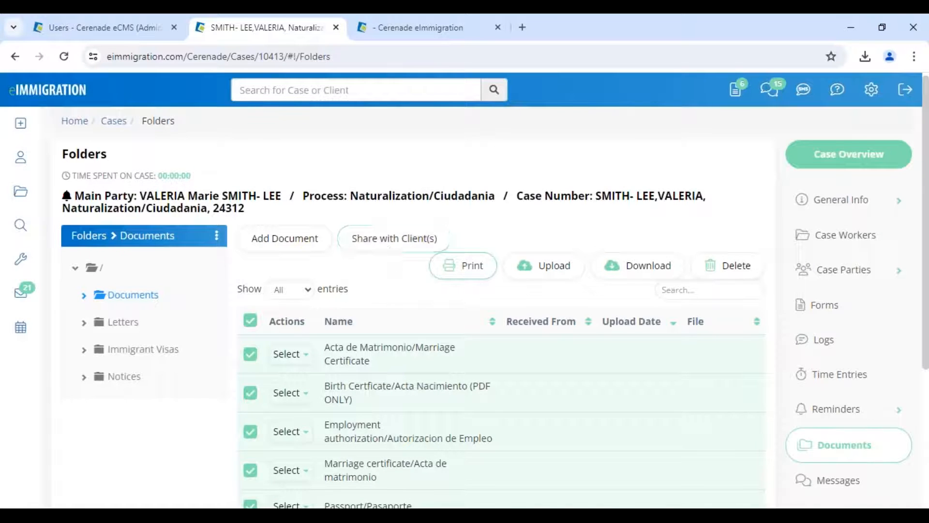
- Share the checked documents with the main client
{"action": "left_click", "coordinate": [377, 250]}
{"action": "left_click", "coordinate": [130, 237]}
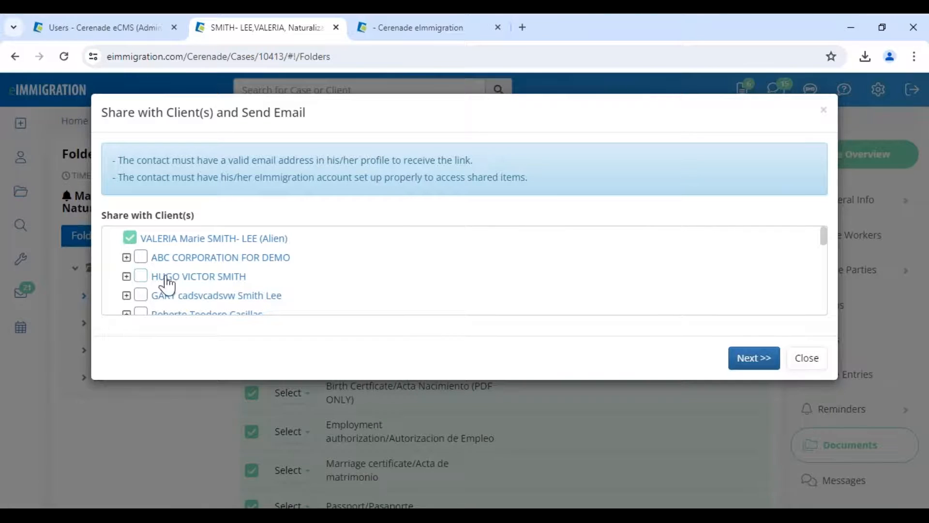
{"action": "left_click", "coordinate": [754, 358]}
- Draft a client email with subject PLEASE LOG INTO CLIENT PORTAL and the '!. Document List' template
{"action": "left_click", "coordinate": [700, 272]}
{"action": "left_click", "coordinate": [304, 153]}
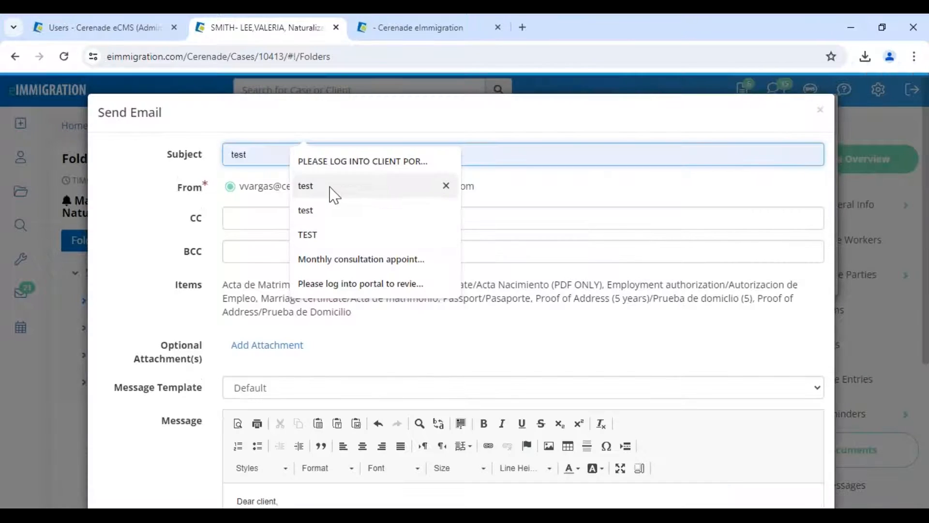
{"action": "left_click", "coordinate": [327, 161]}
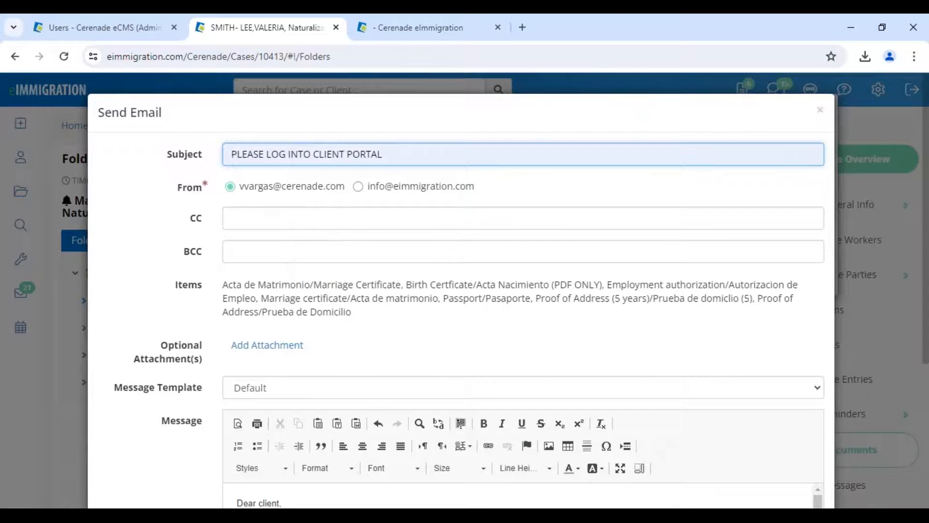
{"action": "left_click", "coordinate": [257, 399]}
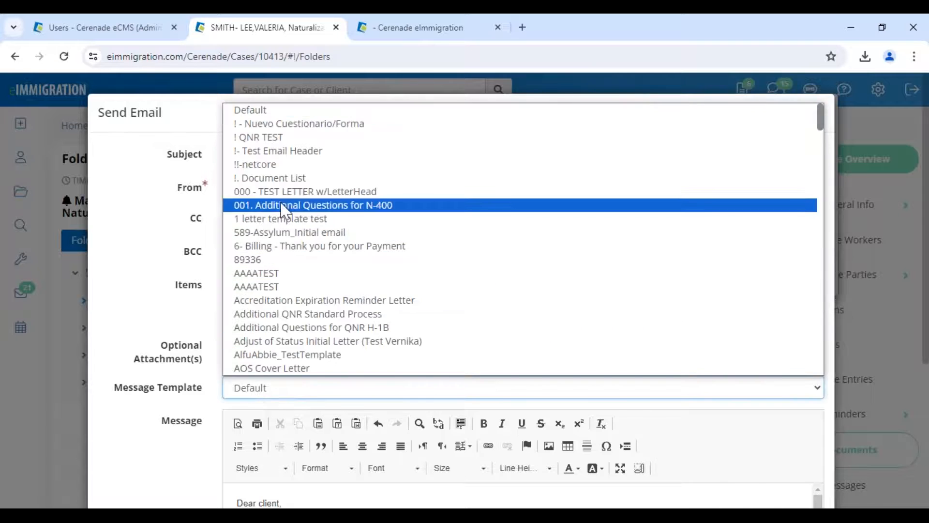
{"action": "left_click", "coordinate": [290, 181]}
{"action": "scroll", "coordinate": [301, 438], "scroll_direction": "down", "scroll_amount": 3}
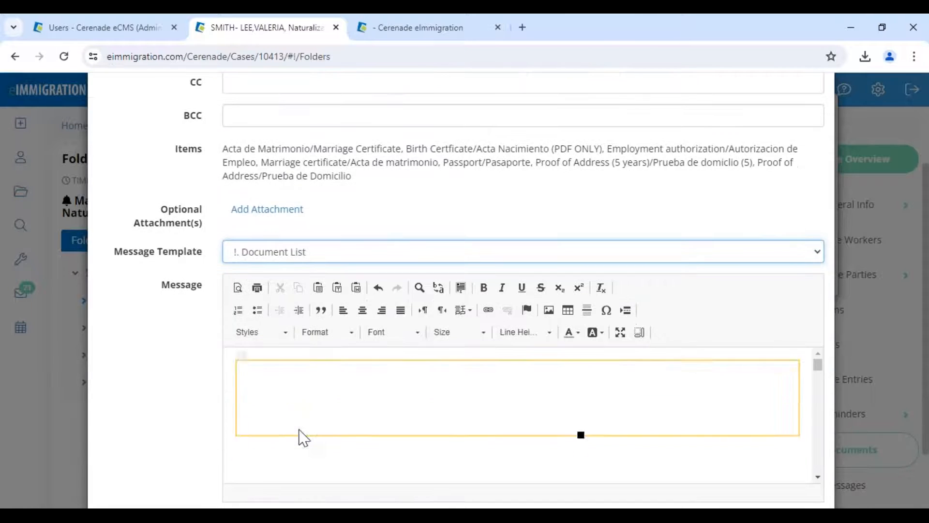
{"action": "scroll", "coordinate": [530, 413], "scroll_direction": "down", "scroll_amount": 2}
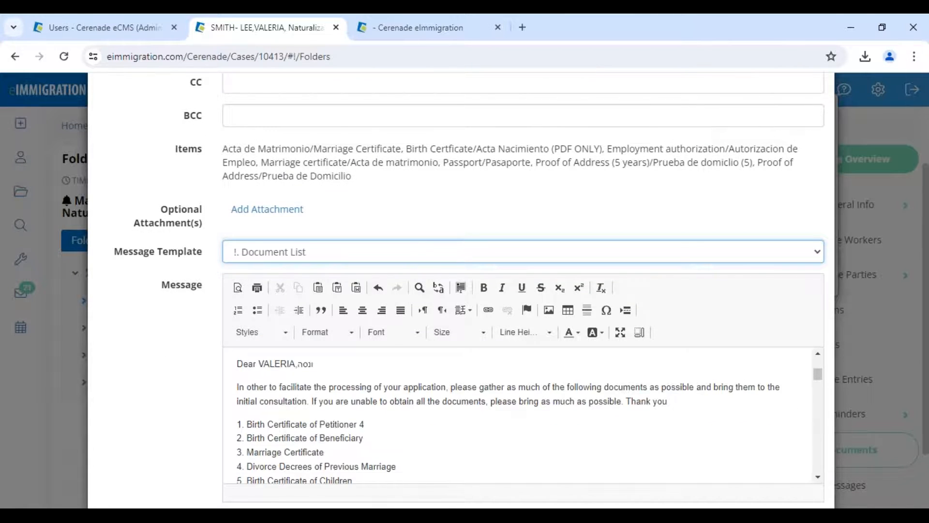
{"action": "left_click", "coordinate": [245, 254]}
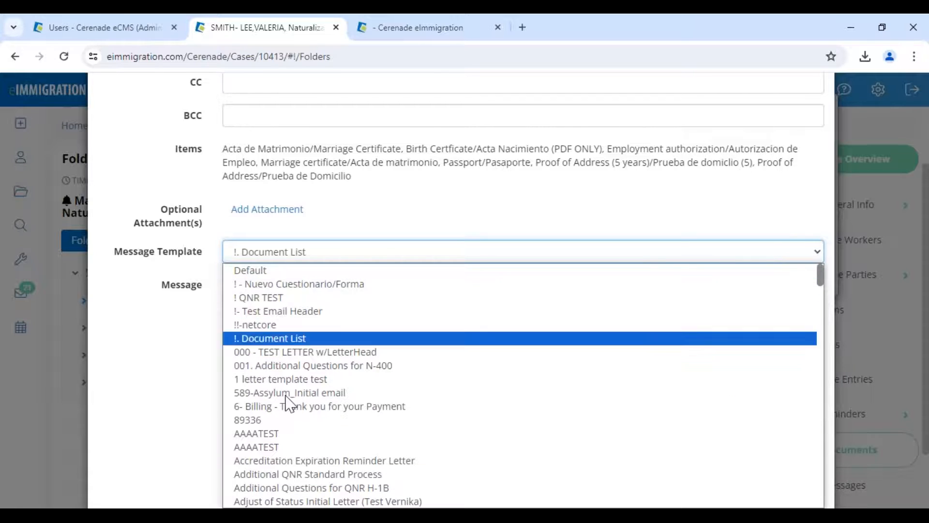
{"action": "left_click_drag", "start_coordinate": [118, 258], "coordinate": [208, 260]}
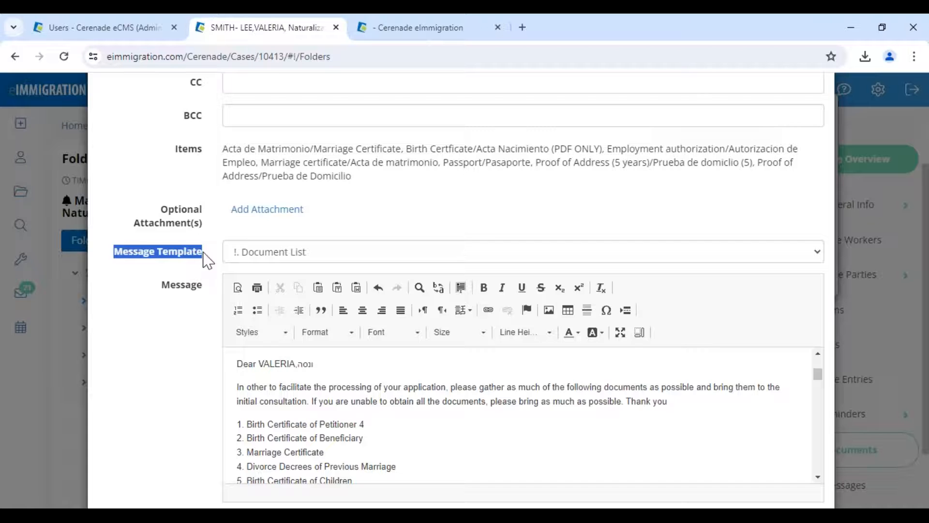
- Reload the admin Users tab and open Letter Templates from Administrator - Home
{"action": "left_click", "coordinate": [117, 26]}
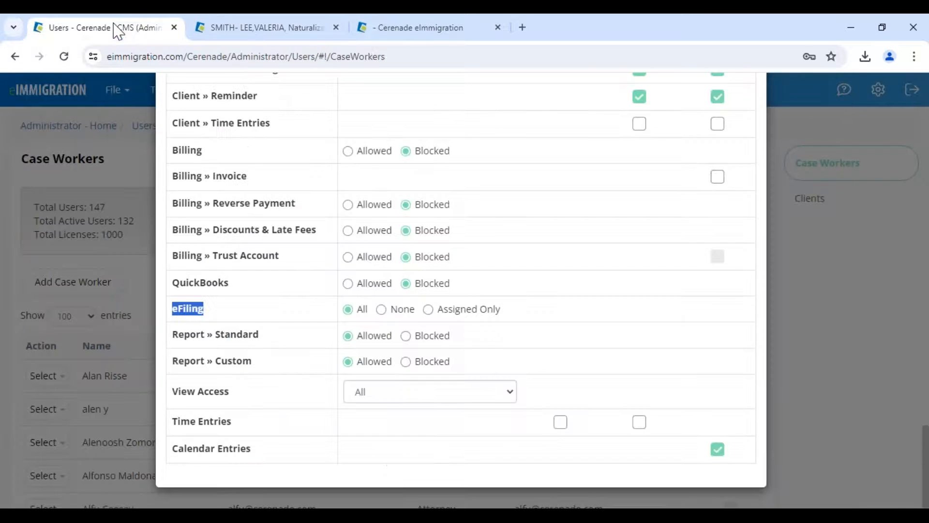
{"action": "scroll", "coordinate": [87, 81], "scroll_direction": "up", "scroll_amount": 10}
{"action": "left_click", "coordinate": [64, 56]}
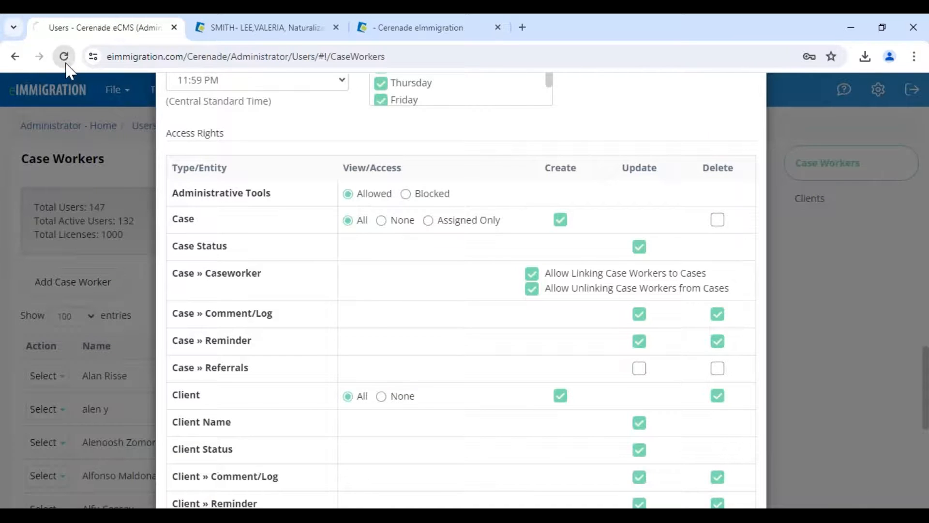
{"action": "scroll", "coordinate": [109, 185], "scroll_direction": "up", "scroll_amount": 5}
{"action": "scroll", "coordinate": [112, 194], "scroll_direction": "up", "scroll_amount": 20}
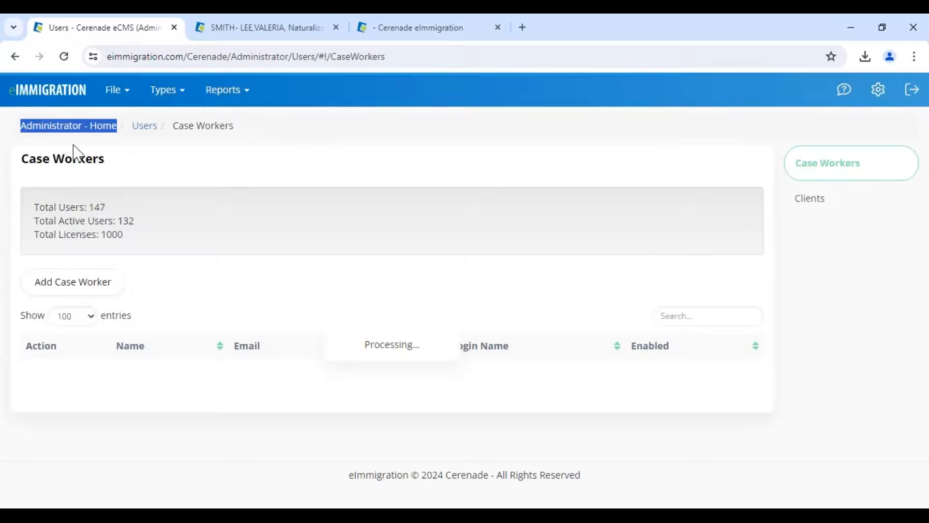
{"action": "left_click", "coordinate": [37, 128]}
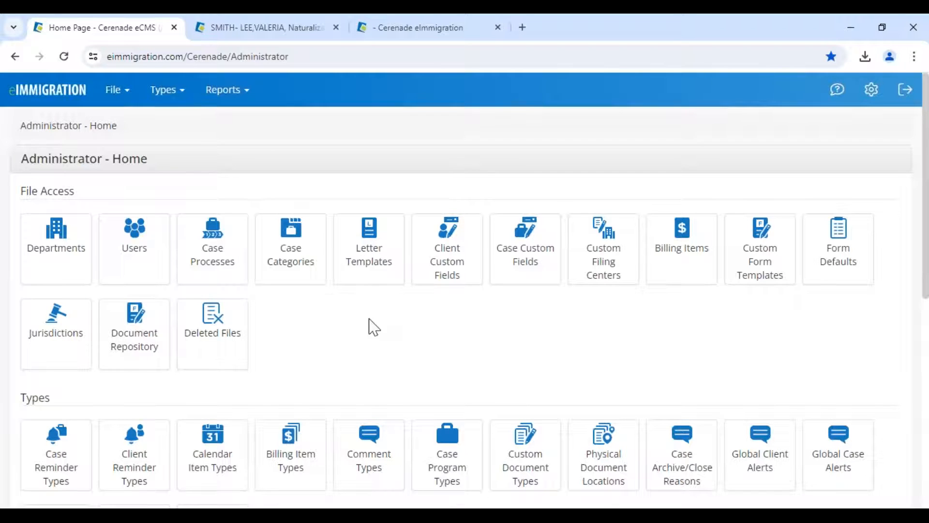
{"action": "left_click", "coordinate": [375, 257]}
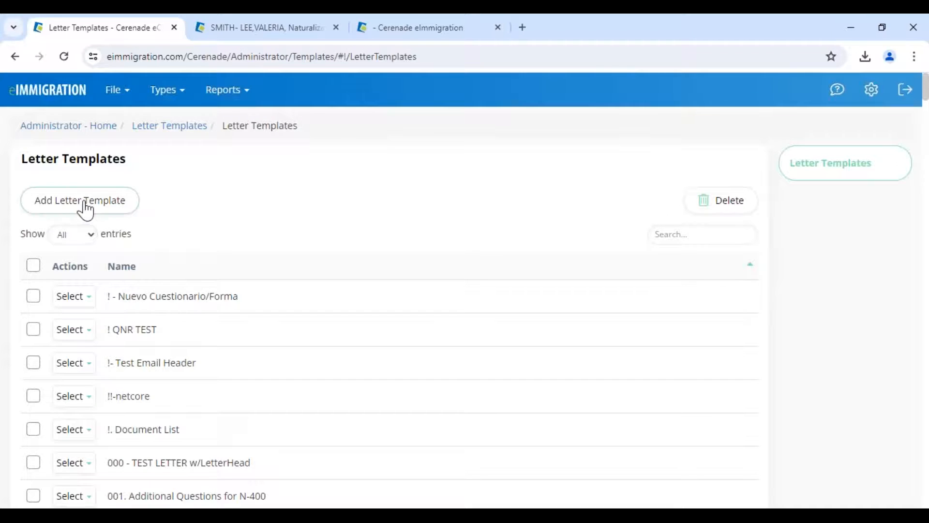
- Highlight the Letter Templates heading, then return to the client email draft
{"action": "left_click_drag", "start_coordinate": [19, 155], "coordinate": [148, 164]}
{"action": "left_click", "coordinate": [153, 168]}
{"action": "left_click_drag", "start_coordinate": [22, 160], "coordinate": [132, 169]}
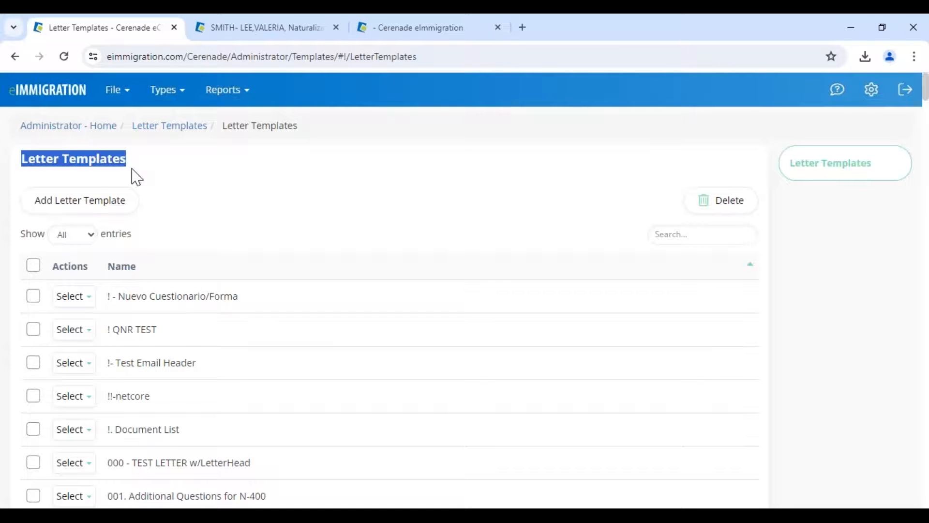
{"action": "left_click", "coordinate": [249, 30]}
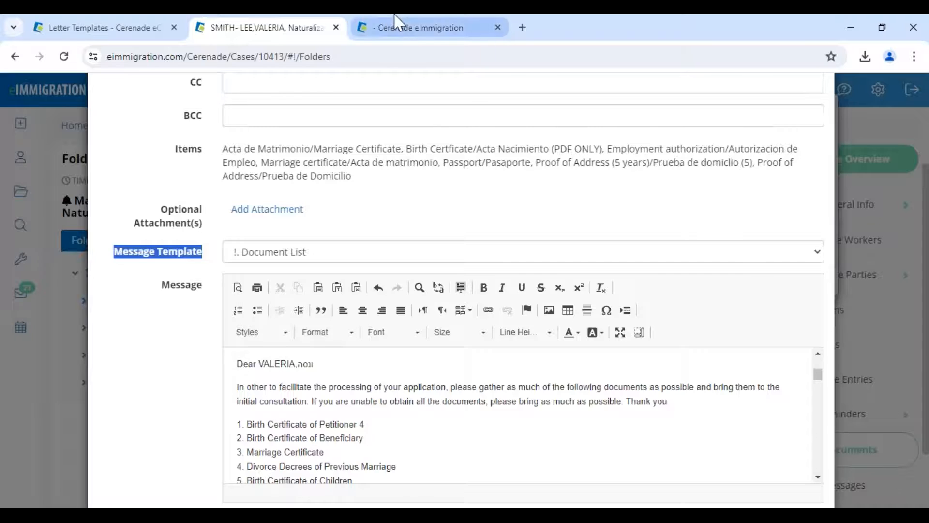
- In the Mailbox Tag Helper, filter to Individual Client tags and search 'dob'
{"action": "left_click", "coordinate": [375, 28]}
{"action": "mouse_move", "coordinate": [39, 261]}
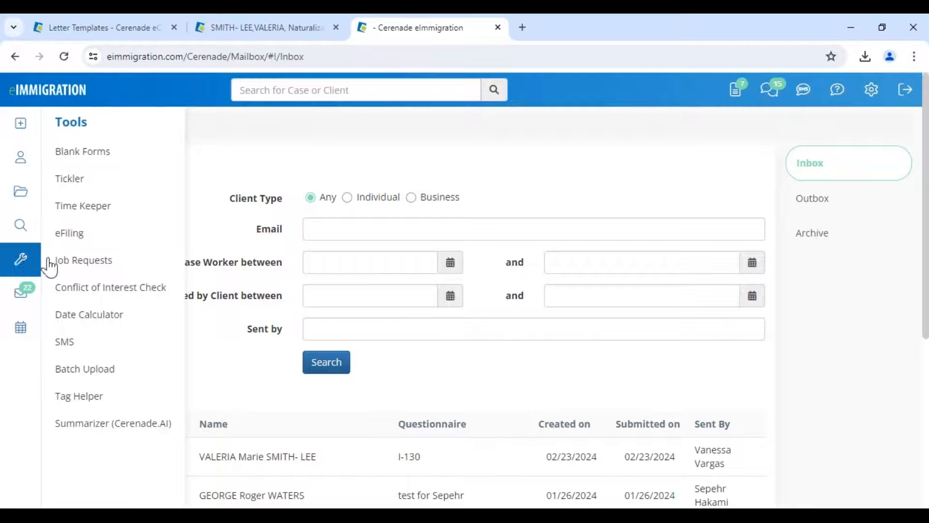
{"action": "left_click", "coordinate": [107, 406]}
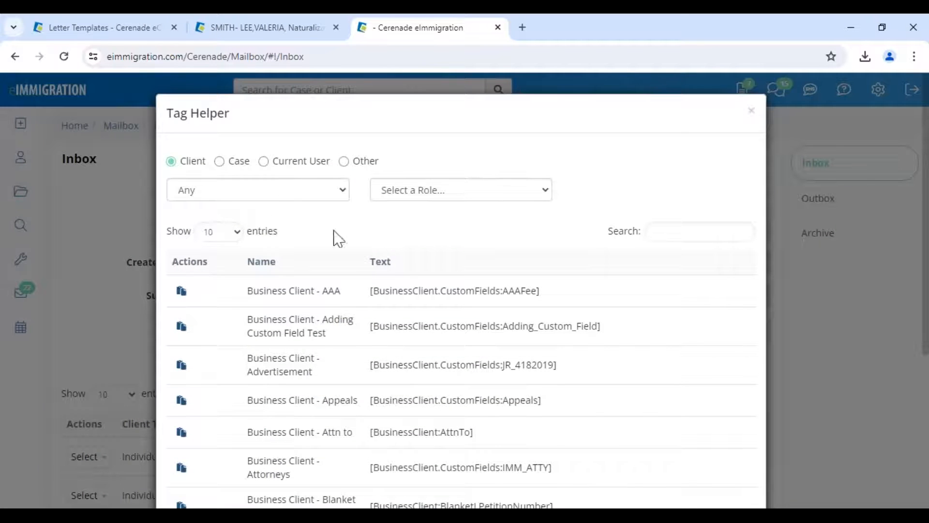
{"action": "left_click", "coordinate": [276, 196]}
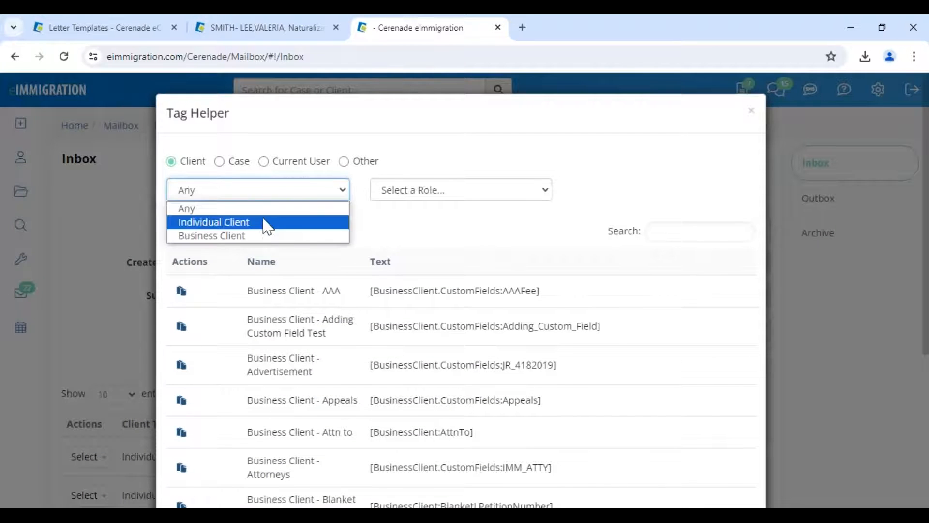
{"action": "left_click", "coordinate": [266, 221]}
{"action": "left_click", "coordinate": [693, 233]}
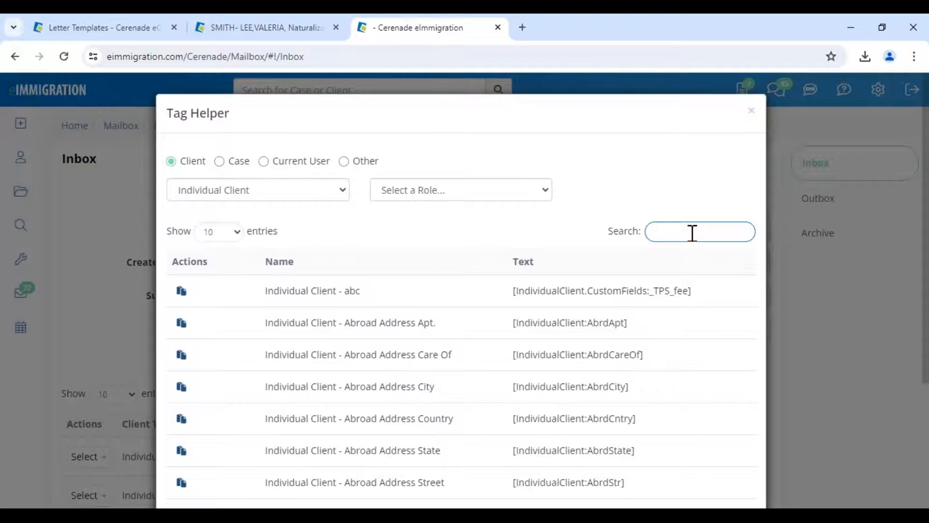
{"action": "type", "text": "dob"}
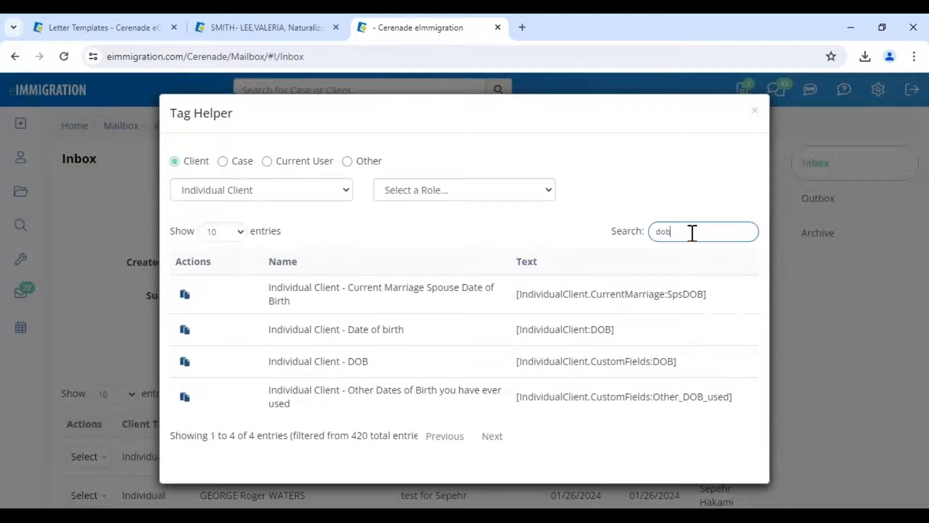
- Copy the DOB tag and edit the '! - Nuevo Cuestionario/Forma' letter template
{"action": "left_click", "coordinate": [185, 364]}
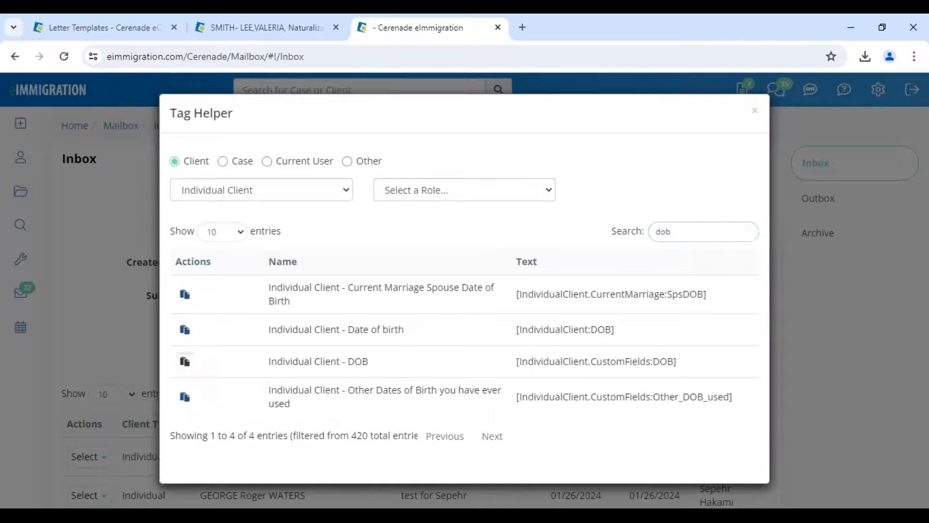
{"action": "left_click", "coordinate": [133, 28]}
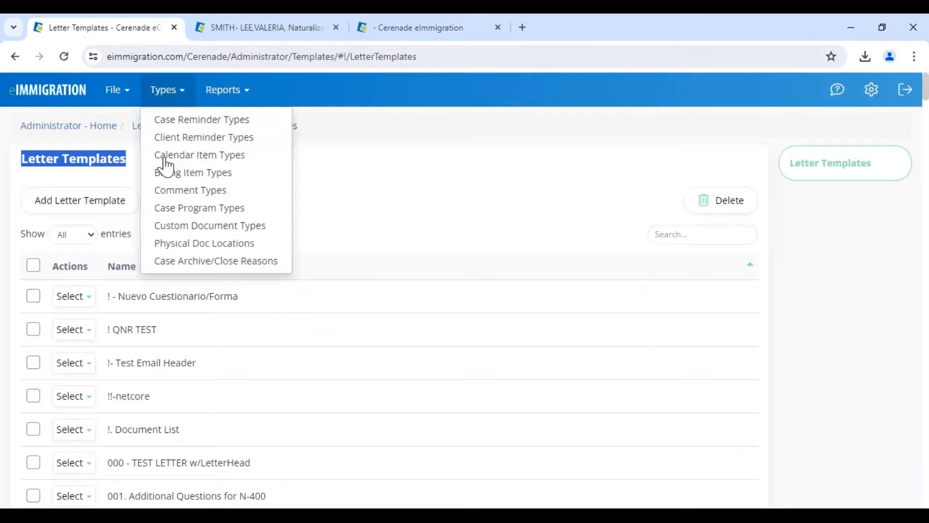
{"action": "left_click", "coordinate": [72, 330]}
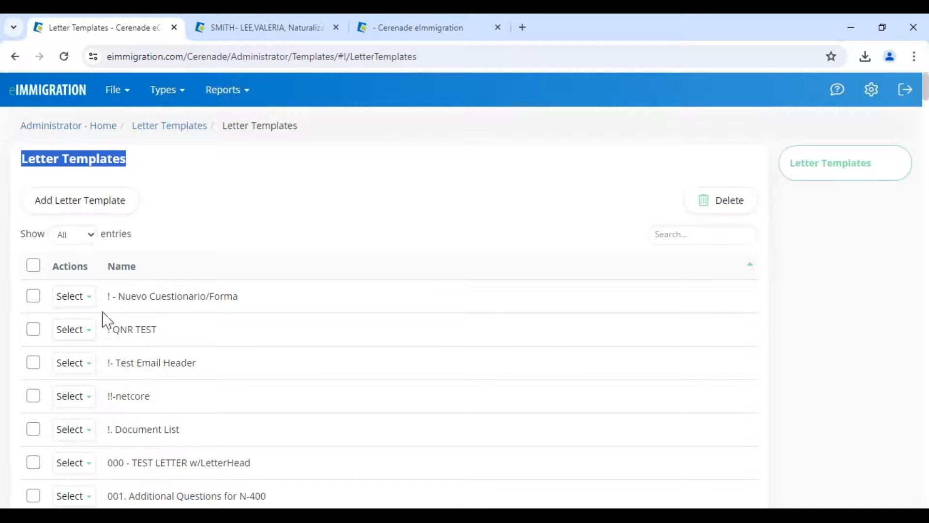
{"action": "left_click", "coordinate": [73, 296]}
{"action": "left_click", "coordinate": [92, 323]}
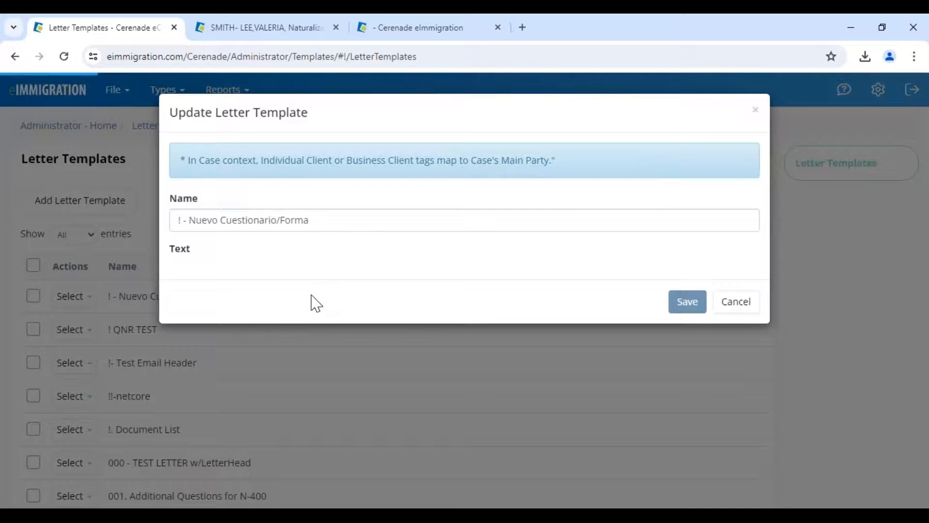
- Paste the DOB merge tag after the greeting's name tag, then delete it
{"action": "left_click", "coordinate": [339, 433]}
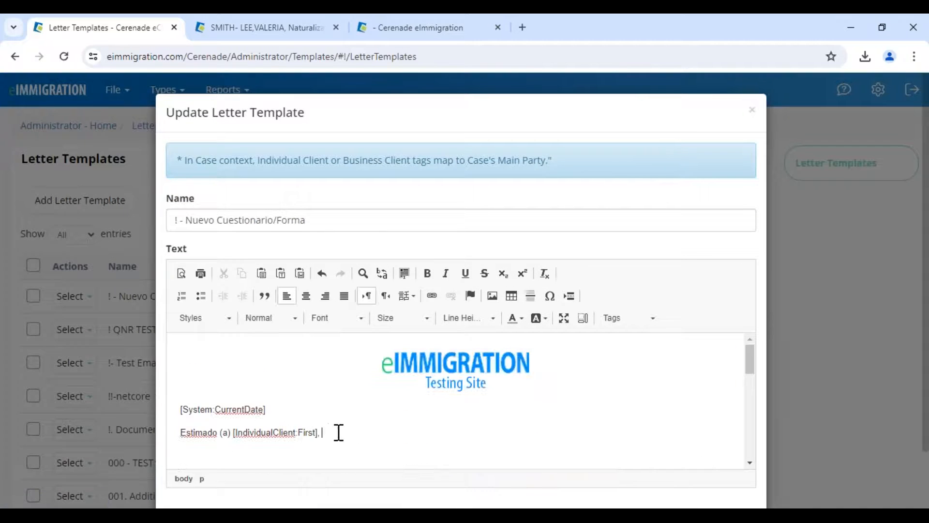
{"action": "key", "text": "ctrl+v"}
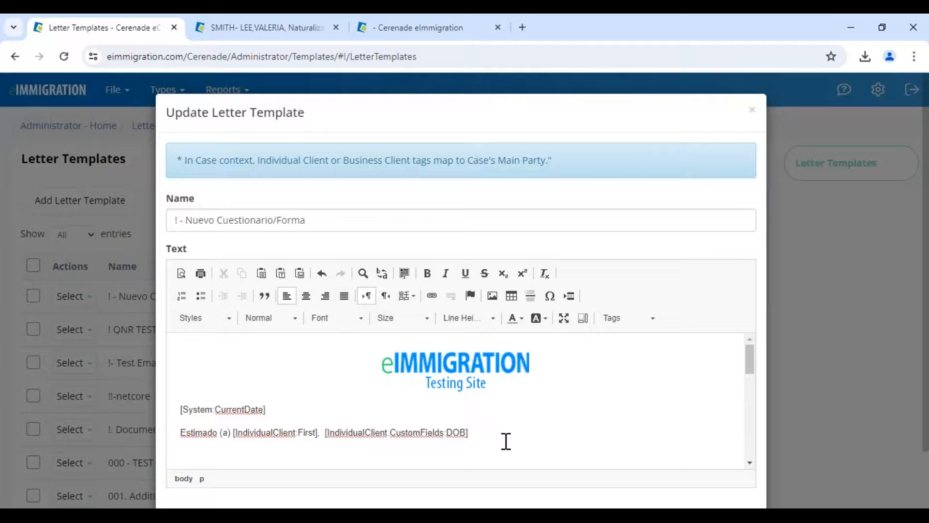
{"action": "left_click_drag", "start_coordinate": [464, 431], "coordinate": [233, 436]}
{"action": "key", "text": "Delete"}
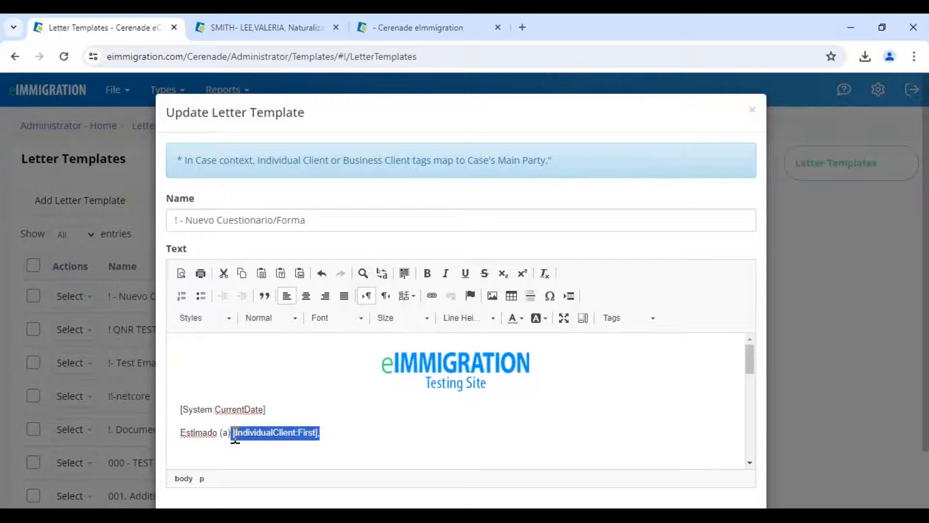
{"action": "left_click", "coordinate": [329, 438]}
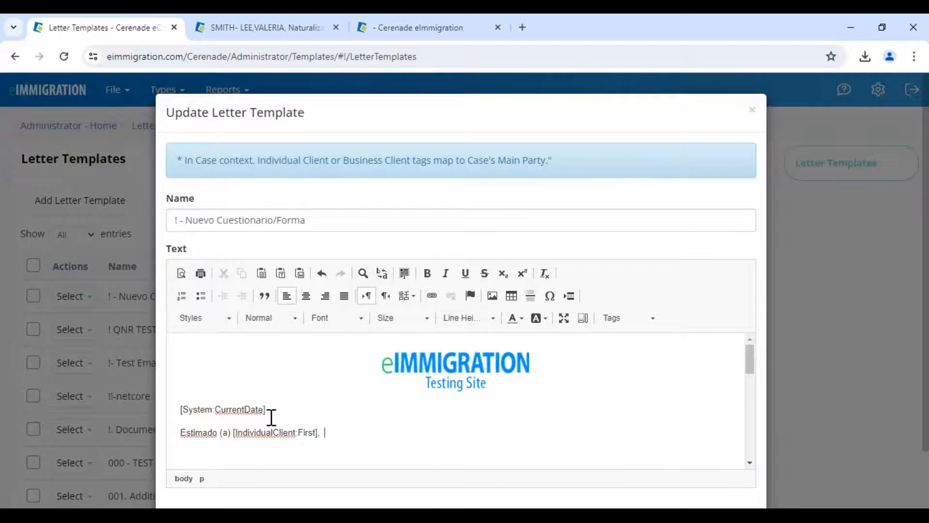
- Review the current-date and current-user signature tags, then close the template without saving
{"action": "left_click_drag", "start_coordinate": [264, 410], "coordinate": [187, 413]}
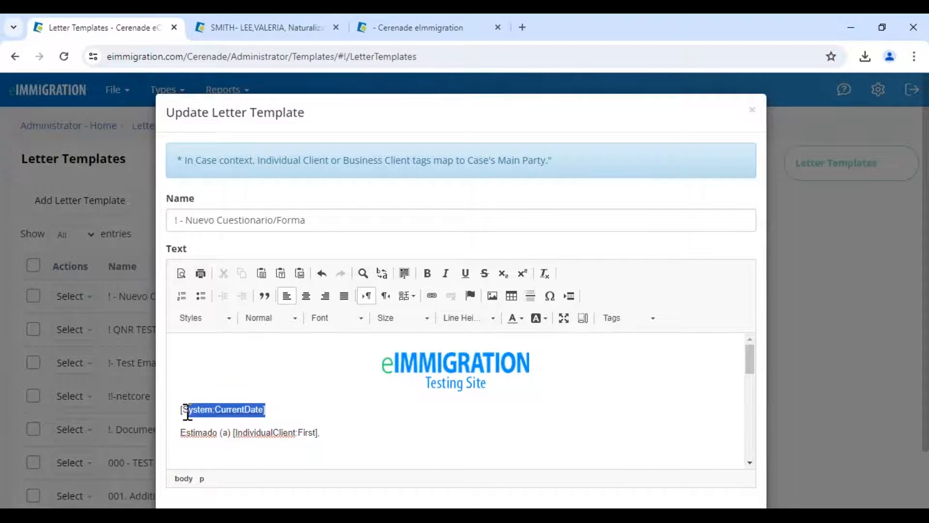
{"action": "left_click", "coordinate": [322, 438]}
{"action": "scroll", "coordinate": [323, 437], "scroll_direction": "down", "scroll_amount": 10}
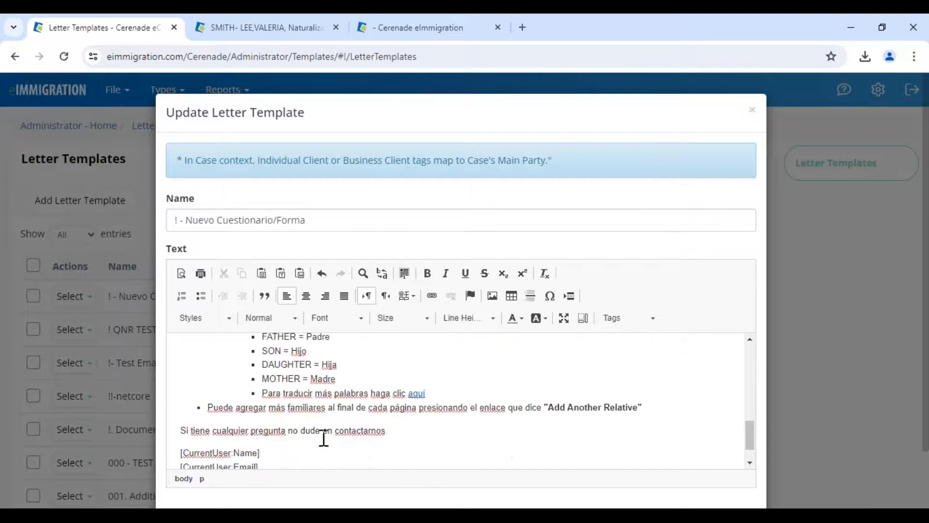
{"action": "scroll", "coordinate": [324, 438], "scroll_direction": "down", "scroll_amount": 1}
{"action": "left_click_drag", "start_coordinate": [280, 443], "coordinate": [174, 415]}
{"action": "left_click", "coordinate": [282, 434]}
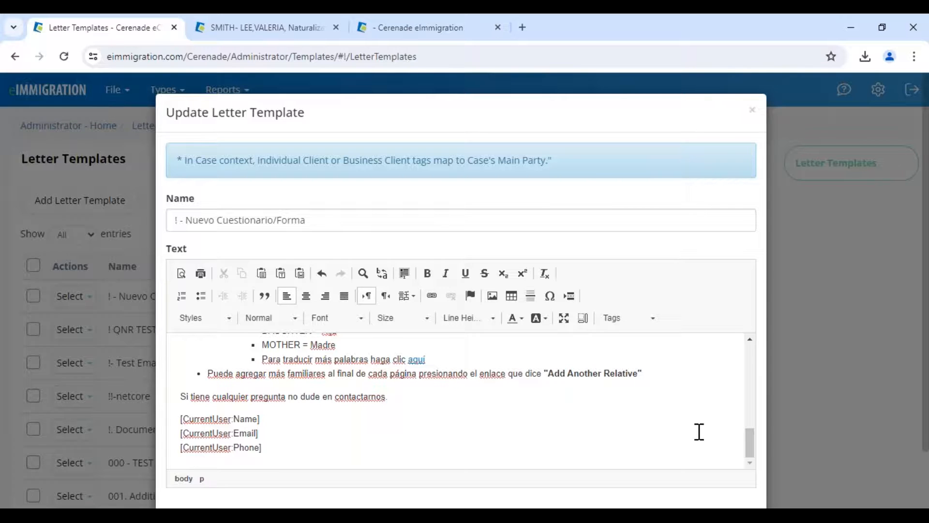
{"action": "left_click", "coordinate": [753, 115]}
- Back on the case email form, set Message Template to '!. Document List'
{"action": "left_click", "coordinate": [100, 129]}
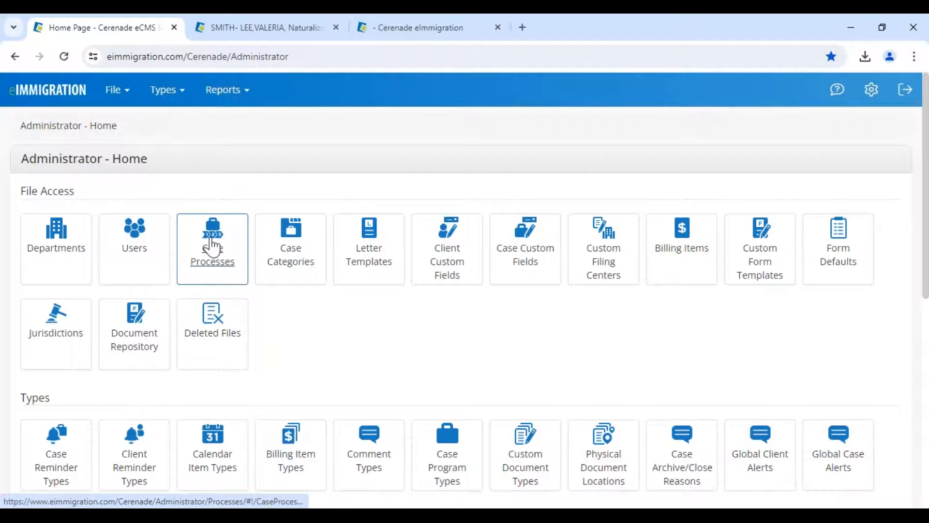
{"action": "left_click", "coordinate": [269, 30]}
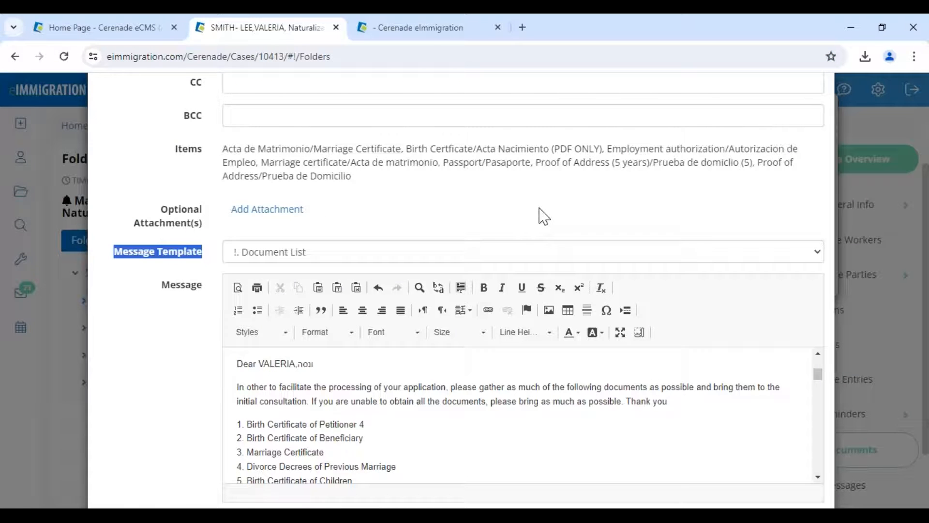
{"action": "left_click", "coordinate": [157, 250]}
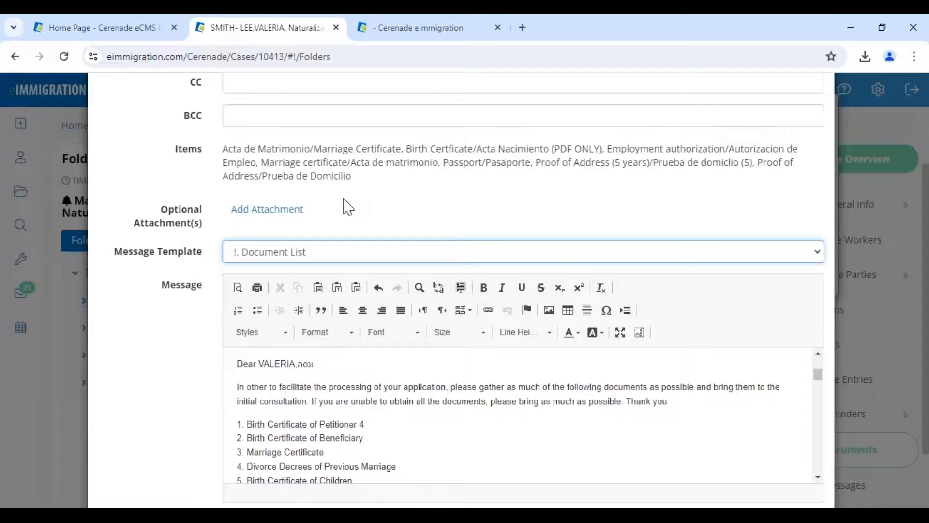
{"action": "left_click", "coordinate": [293, 258]}
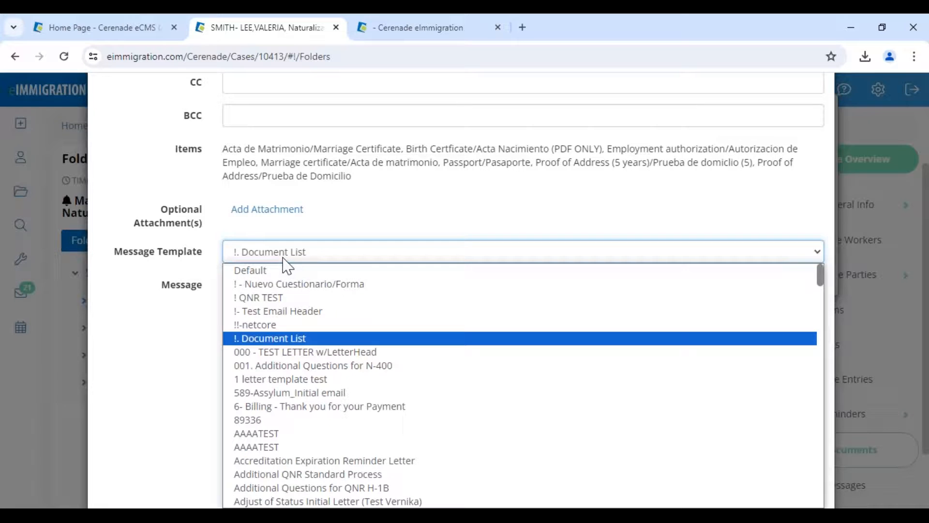
{"action": "left_click", "coordinate": [261, 271]}
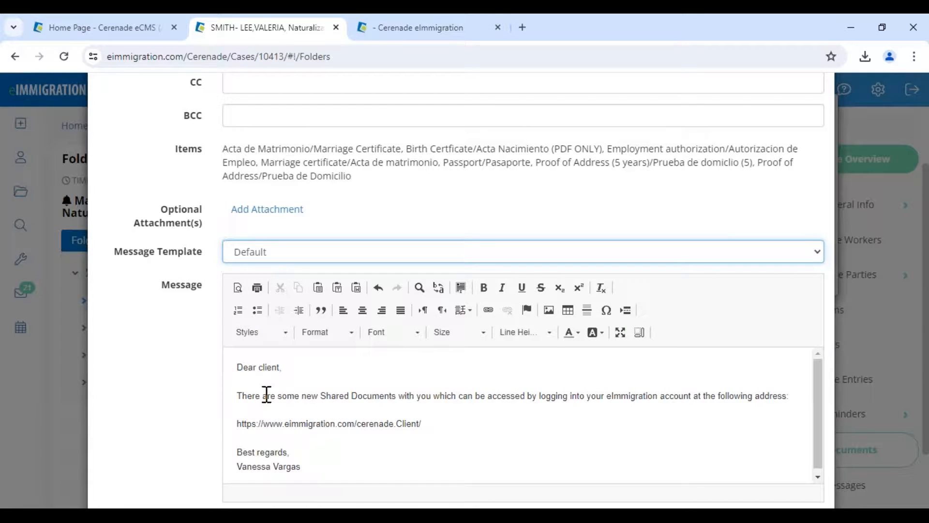
{"action": "left_click", "coordinate": [269, 254]}
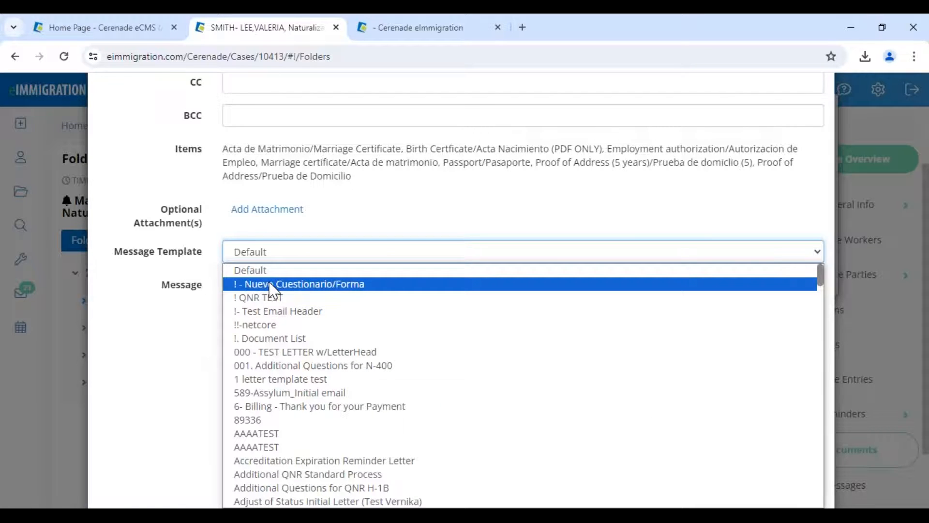
{"action": "left_click", "coordinate": [270, 339]}
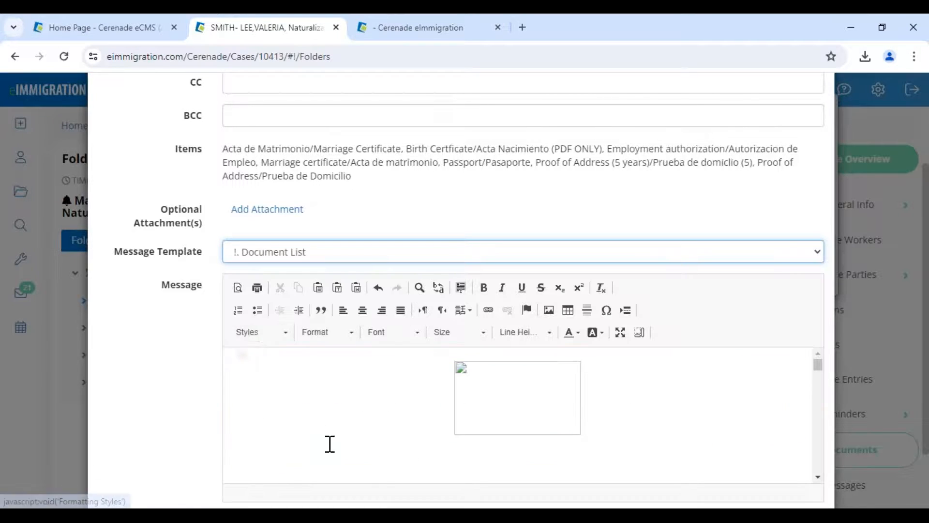
- Send the Document List email to the client and close the sharing status summary
{"action": "scroll", "coordinate": [330, 443], "scroll_direction": "down", "scroll_amount": 10}
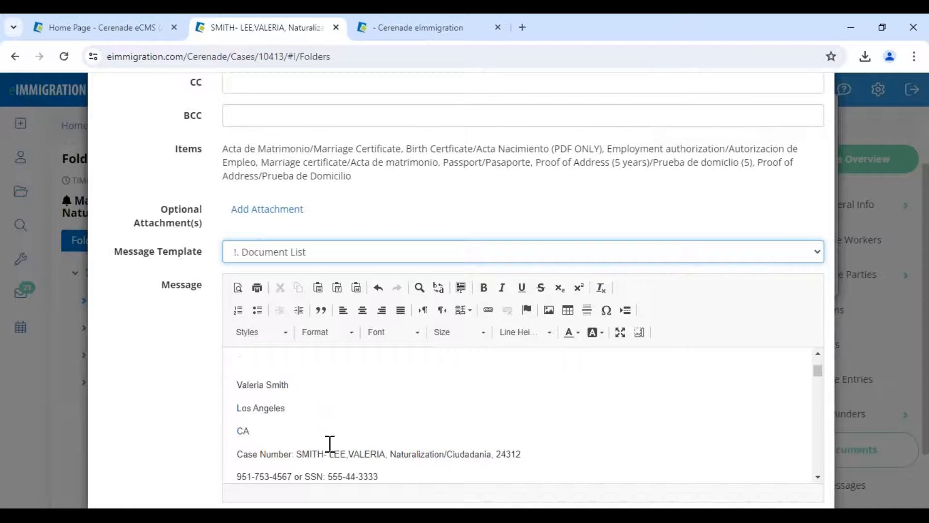
{"action": "scroll", "coordinate": [290, 431], "scroll_direction": "up", "scroll_amount": 1}
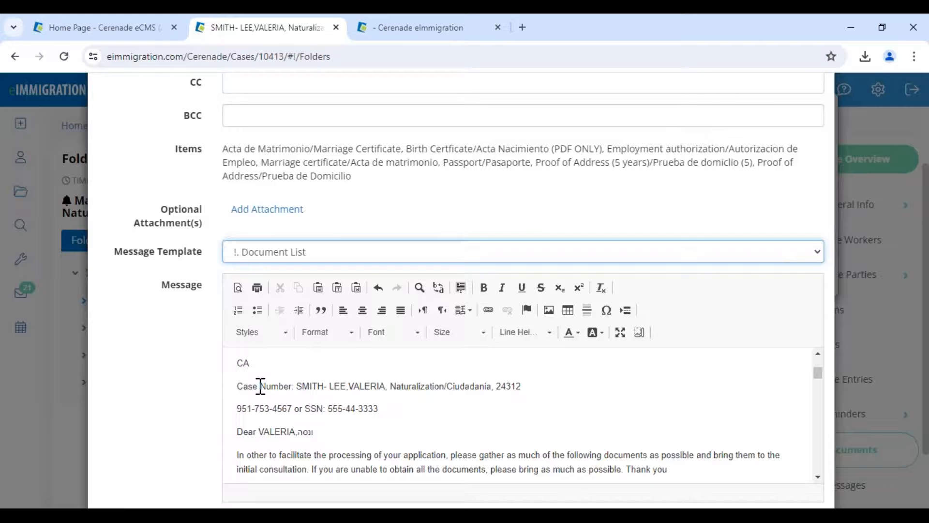
{"action": "scroll", "coordinate": [272, 394], "scroll_direction": "up", "scroll_amount": 3}
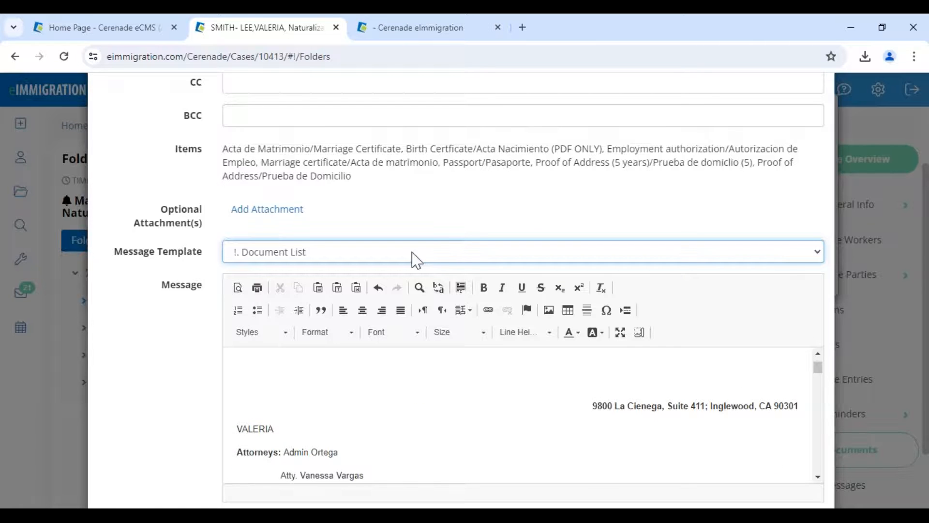
{"action": "scroll", "coordinate": [676, 375], "scroll_direction": "down", "scroll_amount": 1}
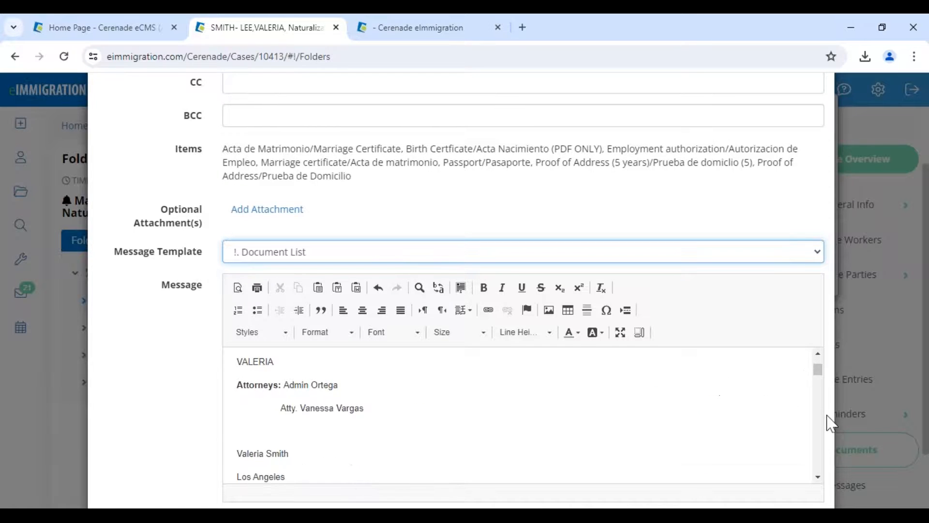
{"action": "scroll", "coordinate": [828, 421], "scroll_direction": "down", "scroll_amount": 3}
{"action": "left_click", "coordinate": [689, 439]}
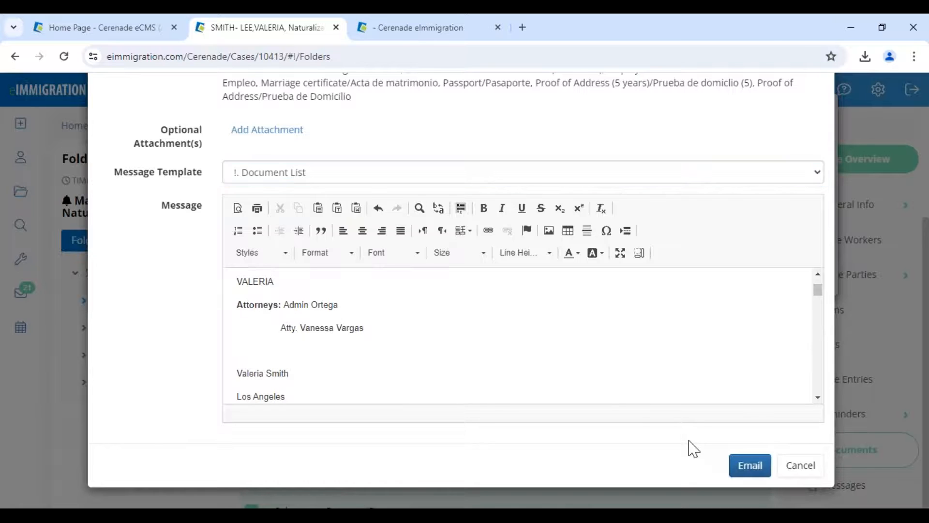
{"action": "left_click", "coordinate": [758, 476]}
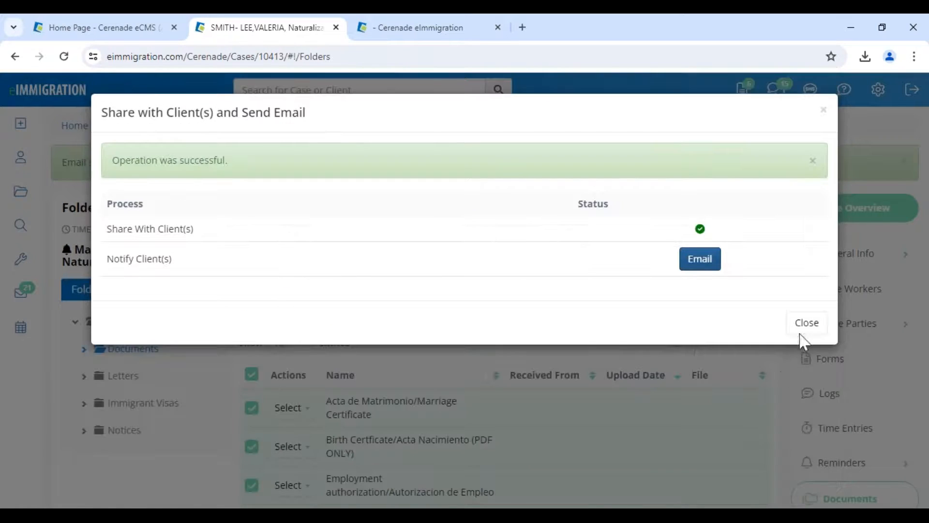
{"action": "left_click", "coordinate": [804, 323]}
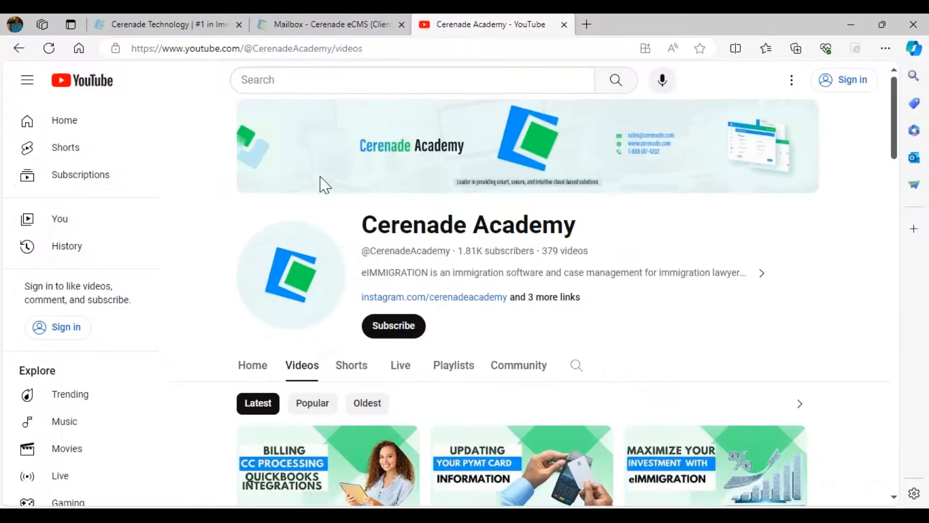
- Log out of the client portal and log back in
{"action": "left_click", "coordinate": [301, 28]}
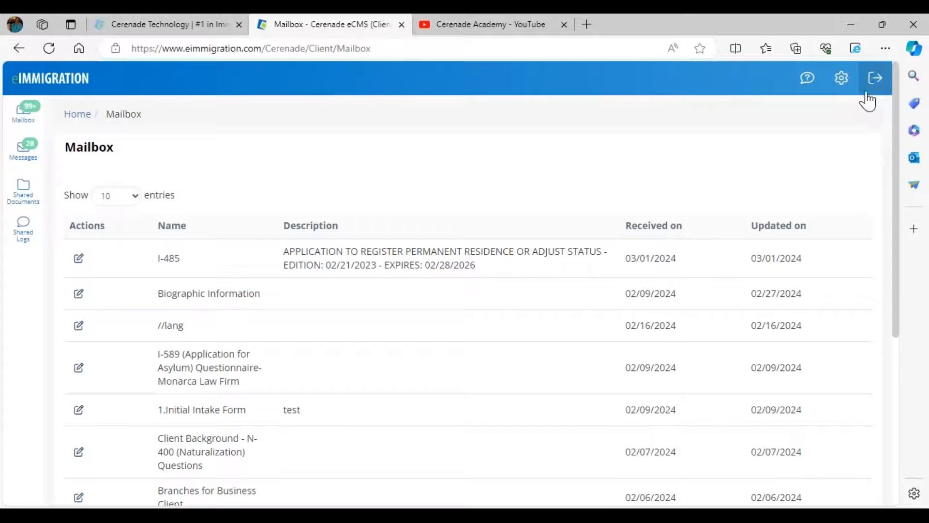
{"action": "left_click", "coordinate": [873, 79]}
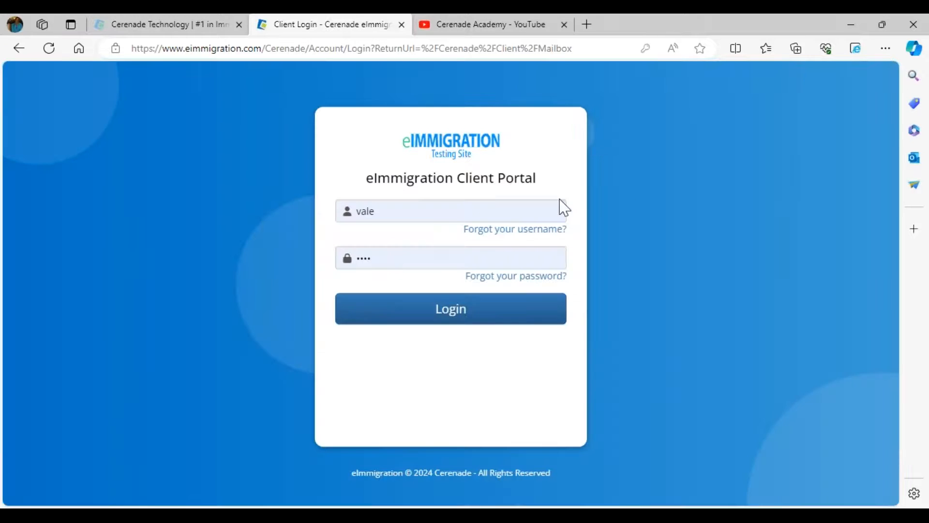
{"action": "left_click_drag", "start_coordinate": [445, 180], "coordinate": [535, 187]}
{"action": "left_click", "coordinate": [444, 317]}
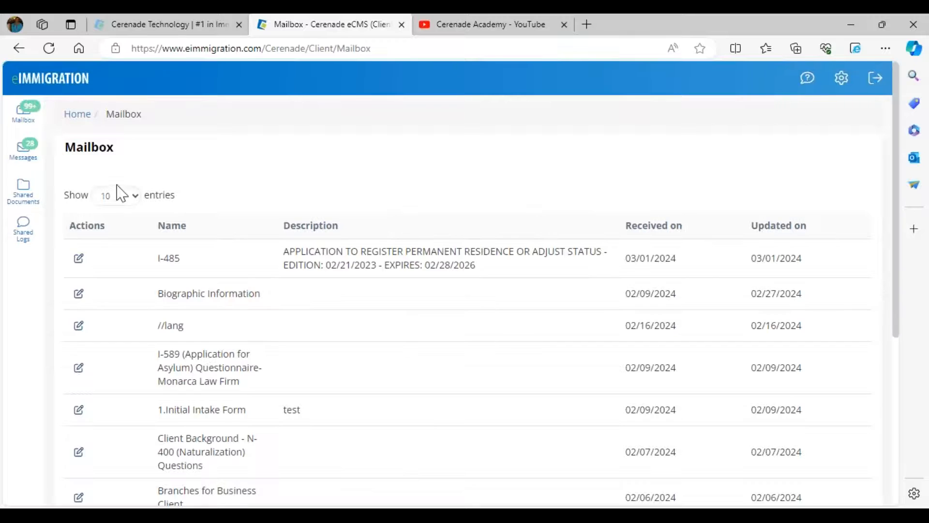
- Open the client's shared documents and look over the College diploma test vv entry
{"action": "left_click", "coordinate": [28, 204]}
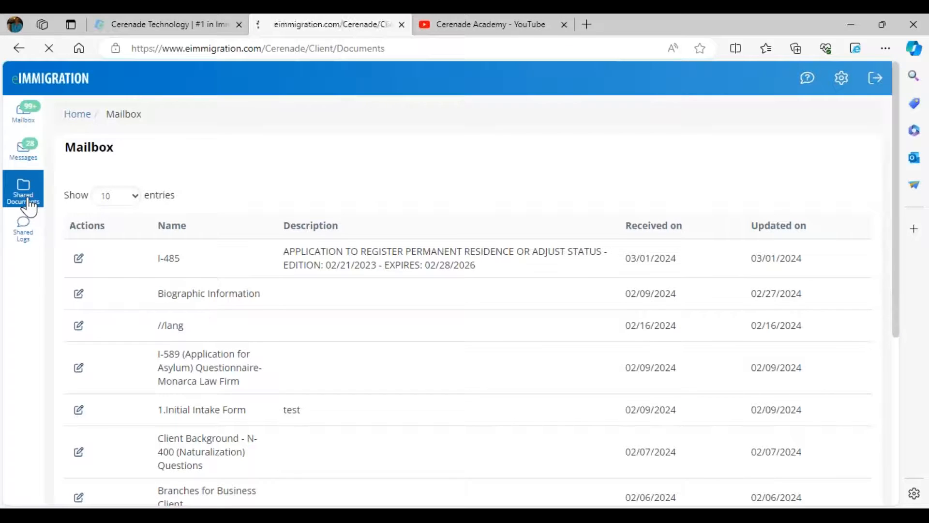
{"action": "left_click_drag", "start_coordinate": [194, 342], "coordinate": [236, 356]}
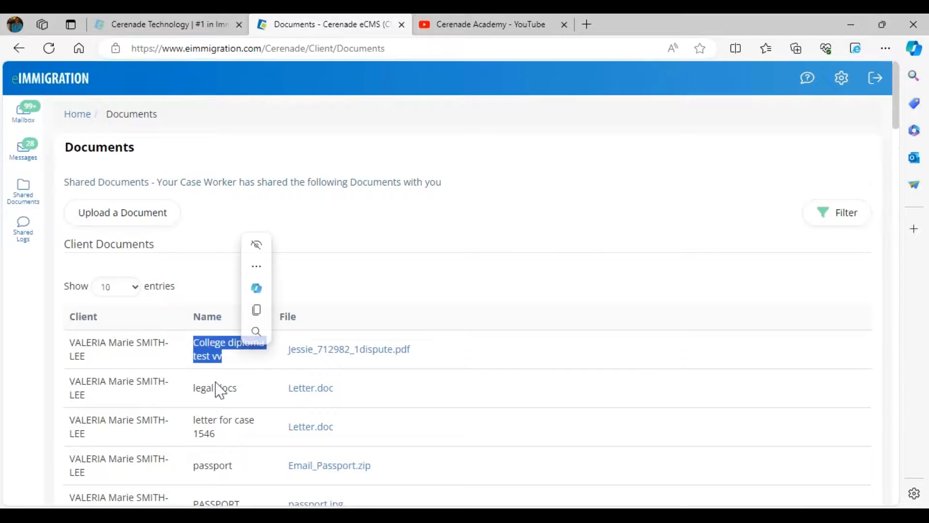
{"action": "left_click_drag", "start_coordinate": [193, 467], "coordinate": [264, 473]}
{"action": "scroll", "coordinate": [239, 435], "scroll_direction": "down", "scroll_amount": 3}
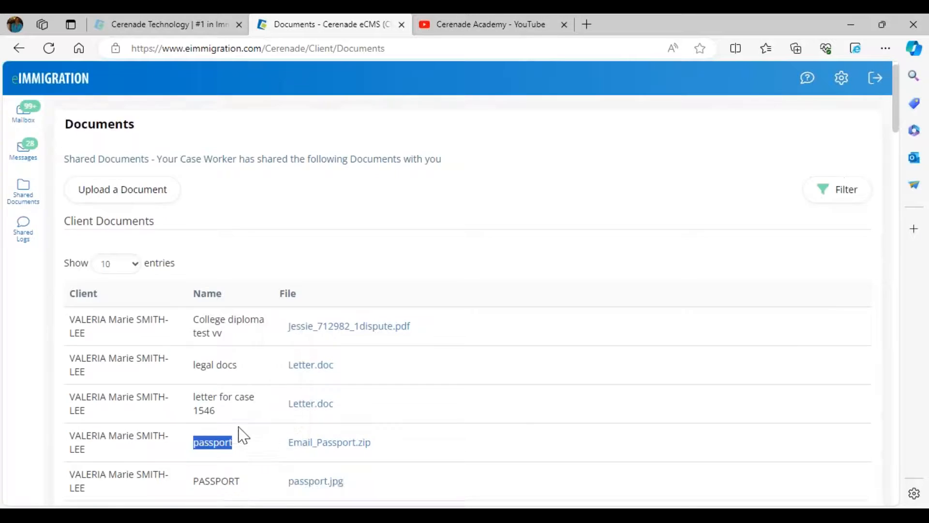
{"action": "scroll", "coordinate": [217, 449], "scroll_direction": "down", "scroll_amount": 3}
{"action": "scroll", "coordinate": [217, 448], "scroll_direction": "up", "scroll_amount": 6}
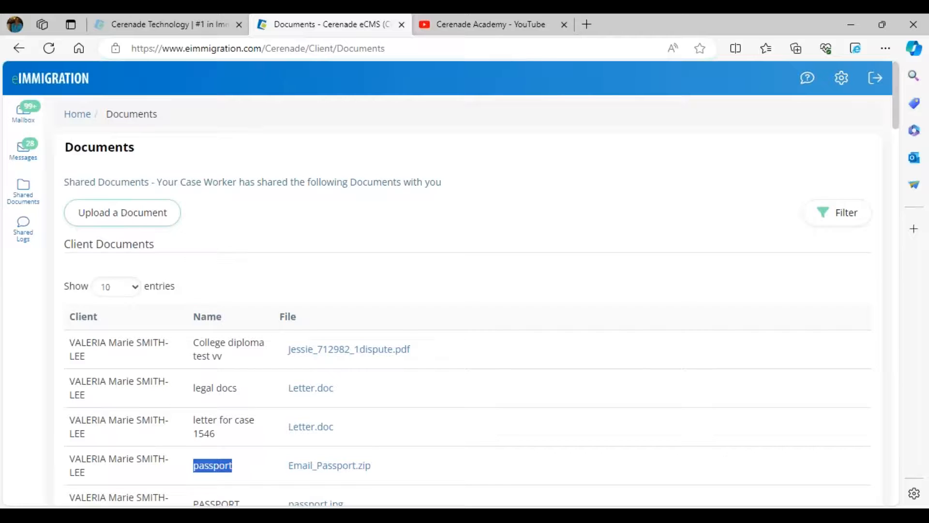
- Open the Upload a Document to your Case Worker dialog, then close it without uploading
{"action": "left_click", "coordinate": [106, 217]}
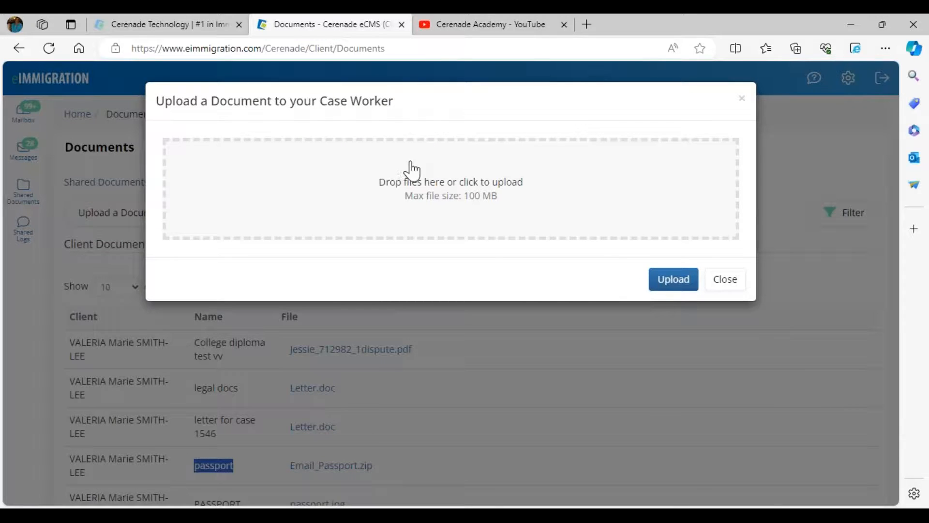
{"action": "left_click", "coordinate": [726, 284]}
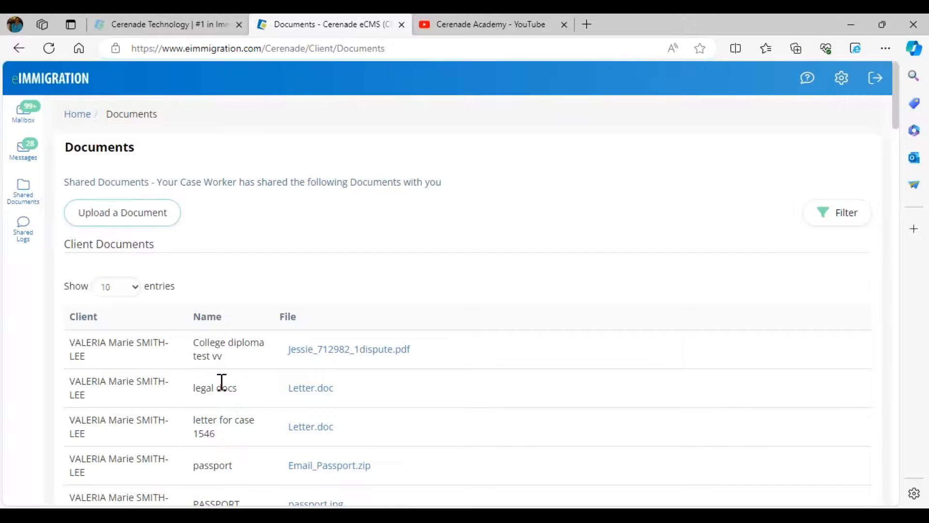
{"action": "mouse_move", "coordinate": [150, 514]}
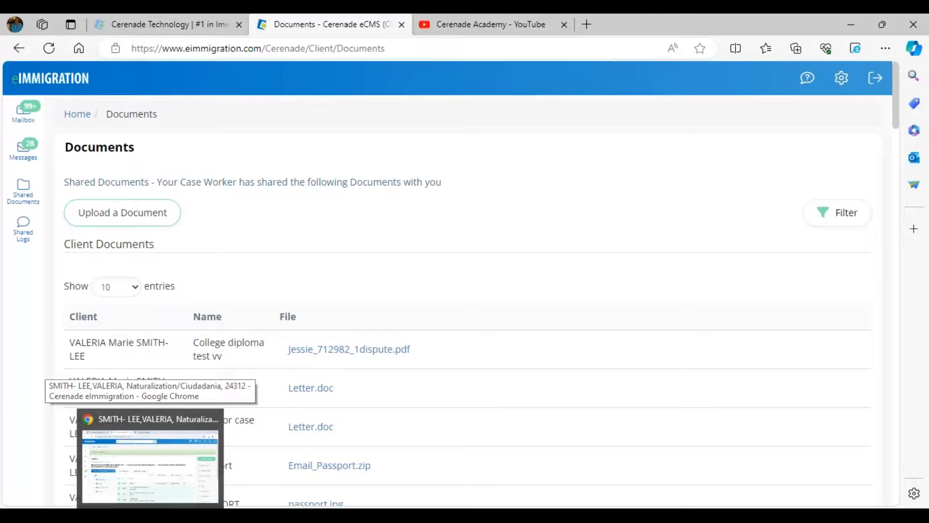
- In the case management window, highlight the Acta de Matrimonio/Marriage Certificate document name
{"action": "left_click", "coordinate": [155, 496]}
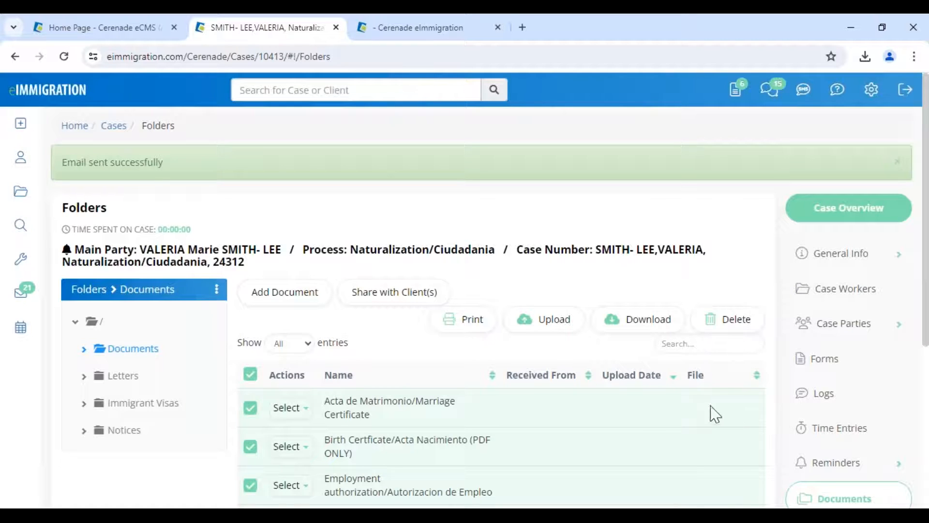
{"action": "left_click_drag", "start_coordinate": [324, 401], "coordinate": [387, 420]}
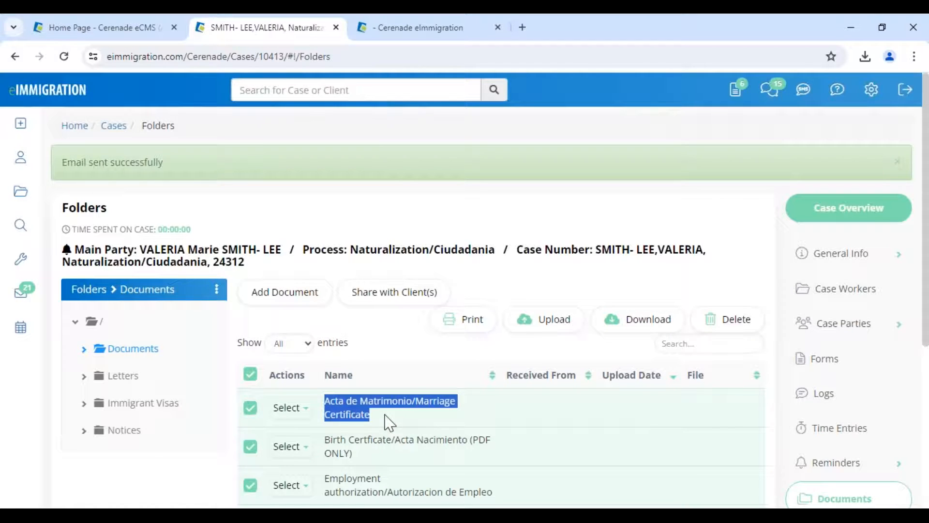
{"action": "left_click", "coordinate": [387, 422]}
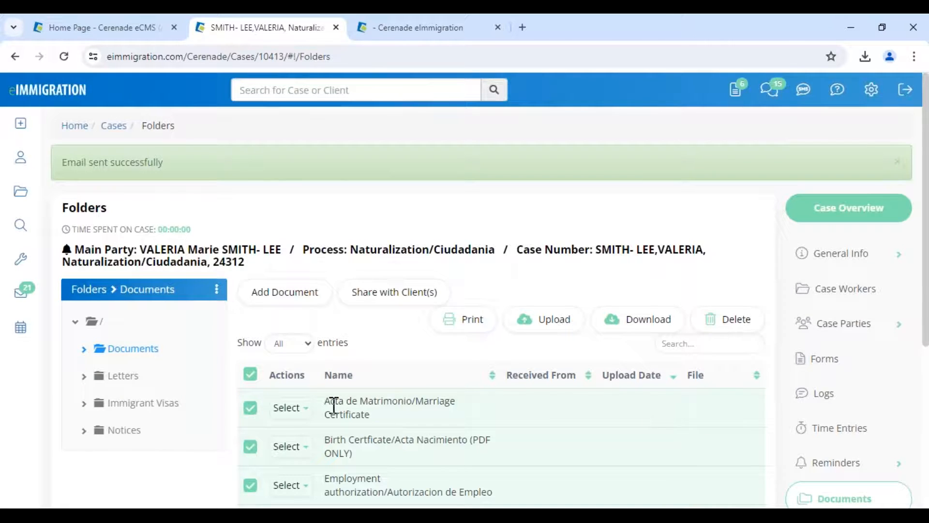
{"action": "left_click_drag", "start_coordinate": [327, 406], "coordinate": [371, 416]}
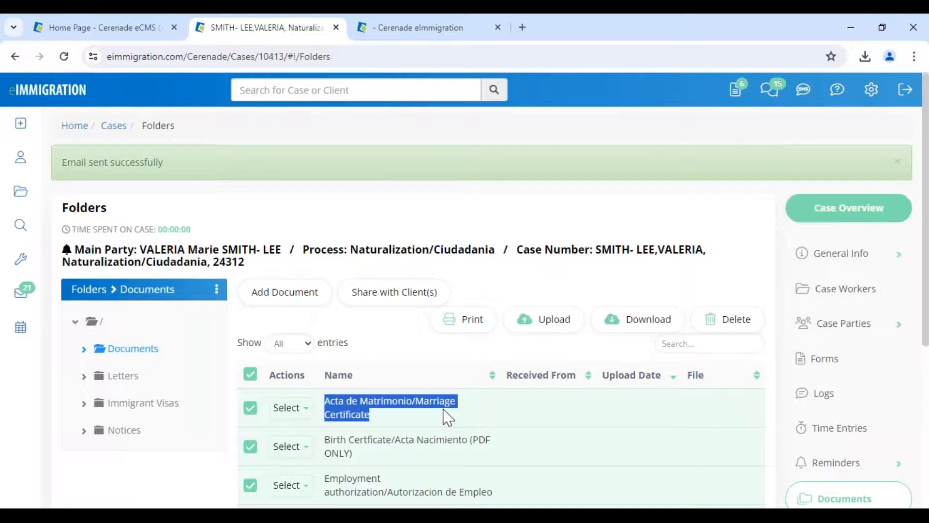
- Go to the Administrator - Home page and scroll down to its Tools
{"action": "left_click", "coordinate": [100, 31]}
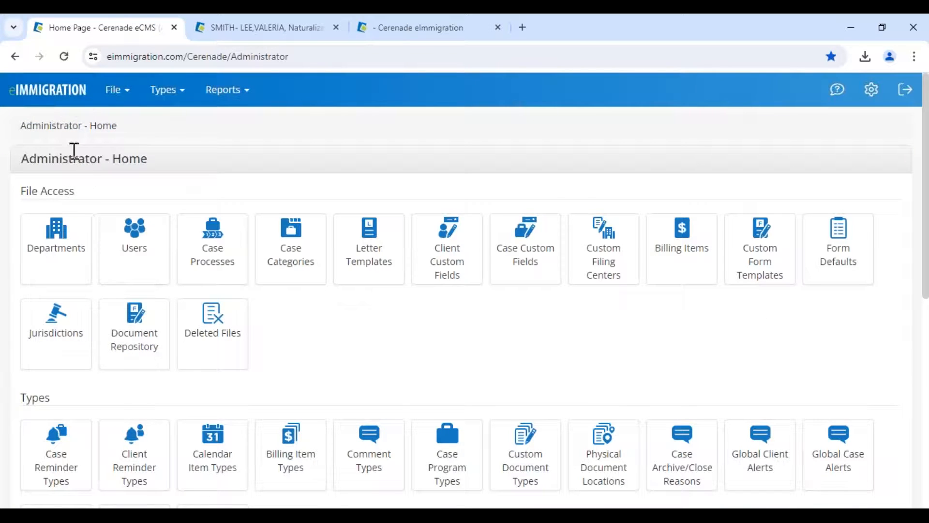
{"action": "left_click_drag", "start_coordinate": [23, 159], "coordinate": [176, 170]}
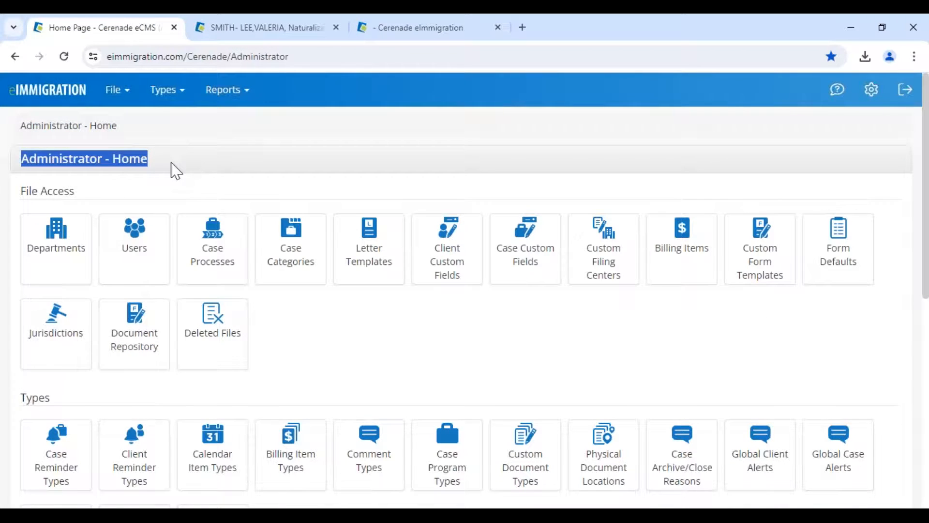
{"action": "scroll", "coordinate": [108, 353], "scroll_direction": "down", "scroll_amount": 10}
- Confirm Auto Convert Uploaded Images to PDF in Application Settings, then return to the case folders
{"action": "left_click", "coordinate": [56, 404]}
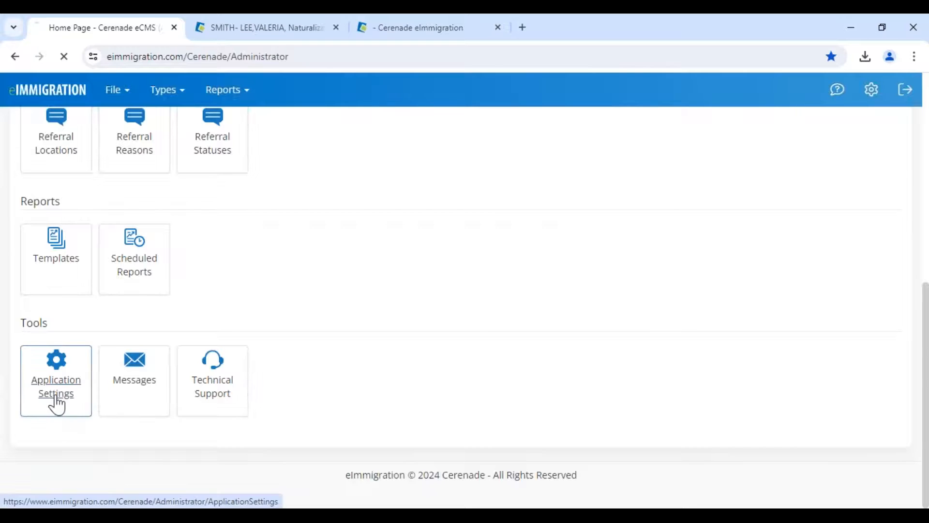
{"action": "scroll", "coordinate": [523, 380], "scroll_direction": "down", "scroll_amount": 5}
{"action": "left_click_drag", "start_coordinate": [542, 261], "coordinate": [718, 267]}
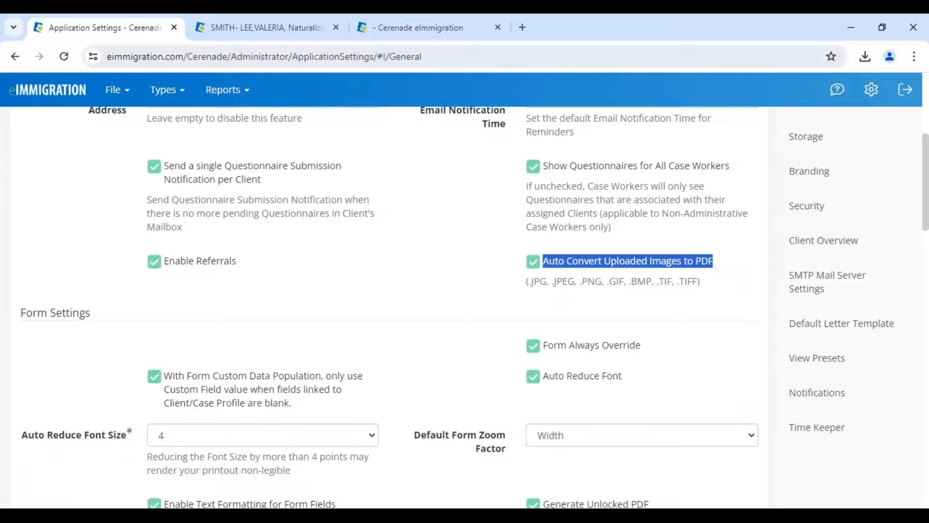
{"action": "left_click", "coordinate": [286, 27]}
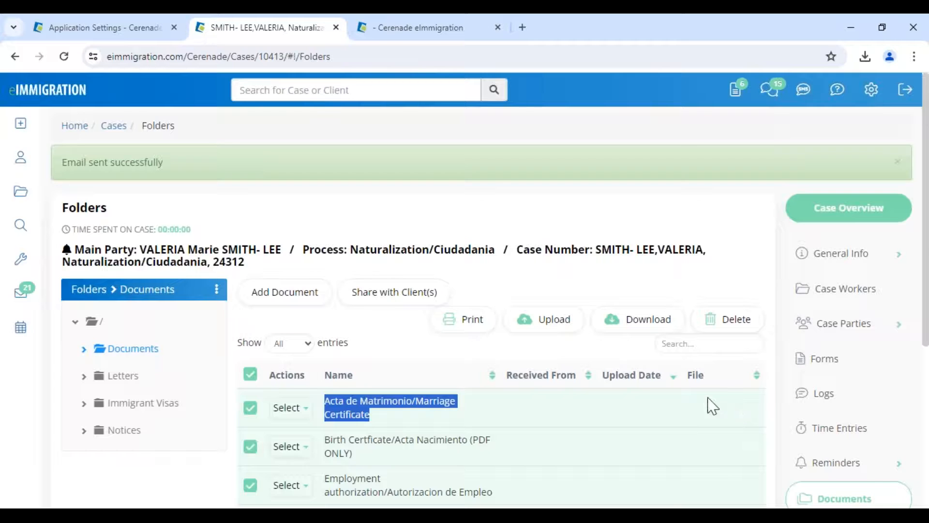
{"action": "left_click", "coordinate": [681, 406]}
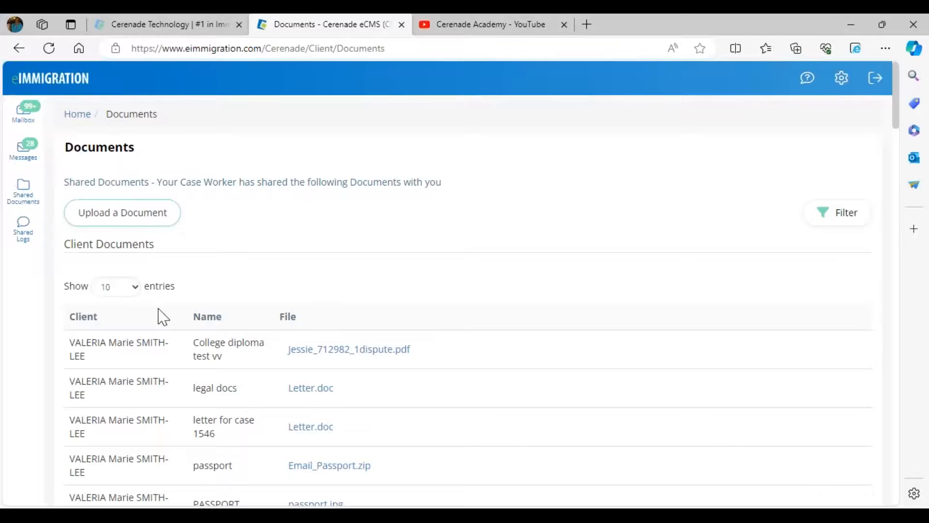
- Drop mexican-passport.jpg into the Upload a Document dialog's upload area
{"action": "left_click", "coordinate": [113, 212]}
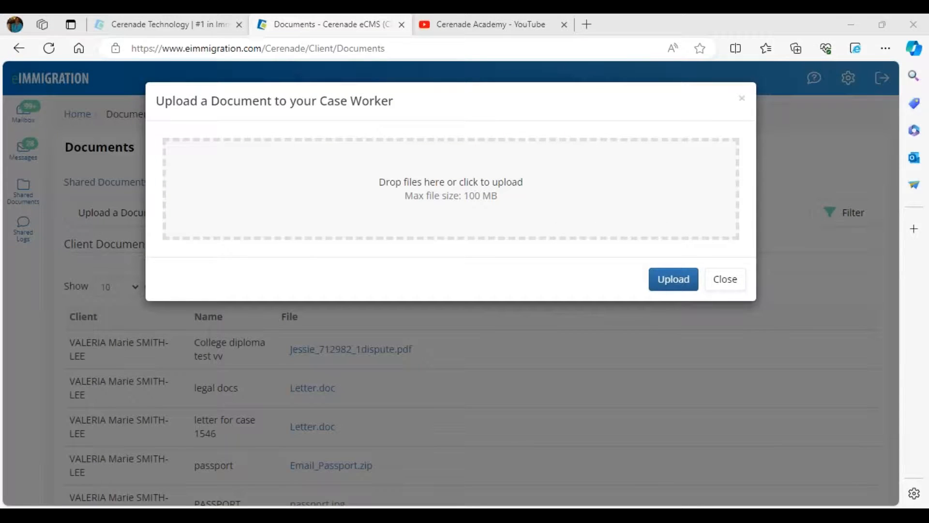
{"action": "left_click_drag", "start_coordinate": [72, 285], "coordinate": [349, 266]}
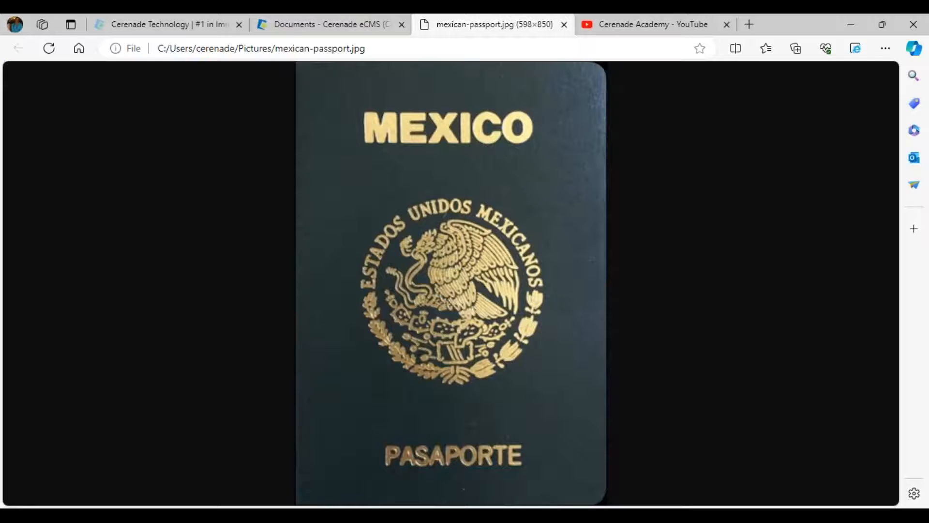
{"action": "left_click", "coordinate": [564, 24]}
{"action": "left_click_drag", "start_coordinate": [2, 252], "coordinate": [276, 226]}
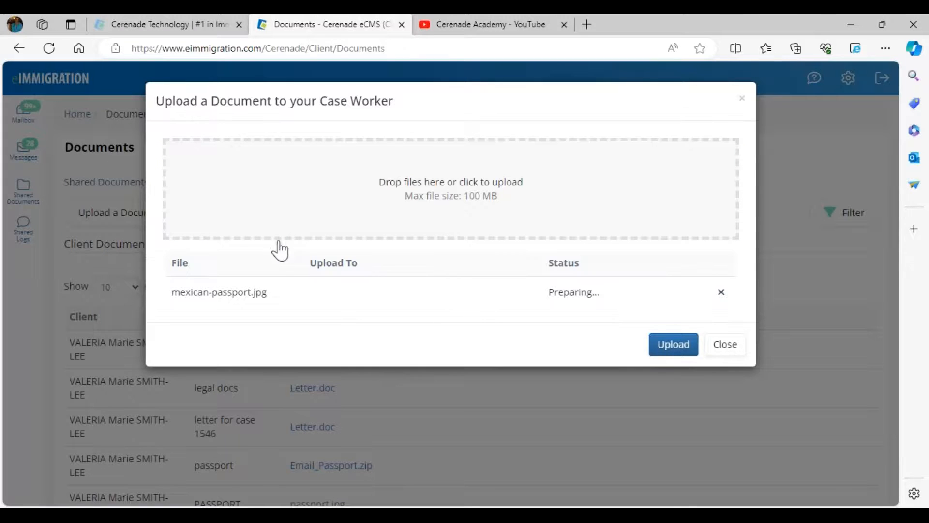
{"action": "left_click_drag", "start_coordinate": [253, 292], "coordinate": [280, 303]}
- Set the destination to the IV & AOS case's Passport and upload the image
{"action": "left_click", "coordinate": [339, 304]}
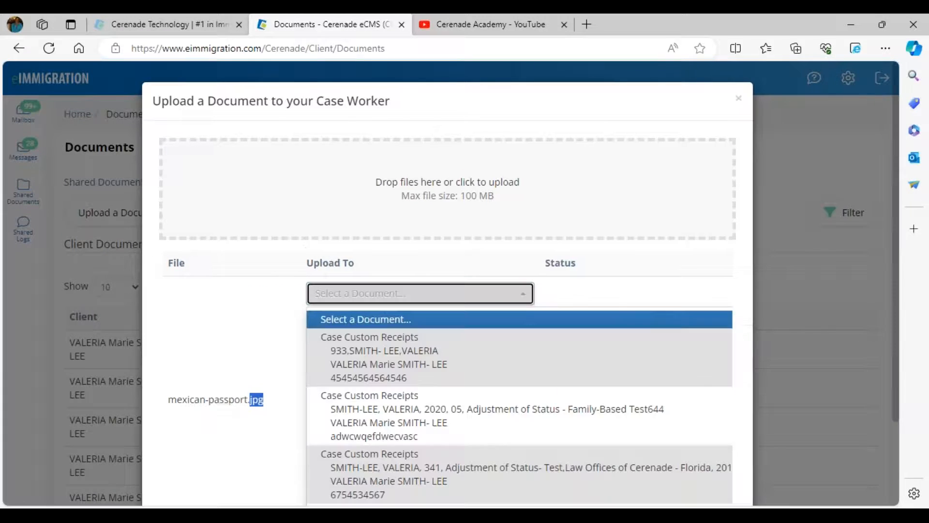
{"action": "scroll", "coordinate": [412, 427], "scroll_direction": "down", "scroll_amount": 3}
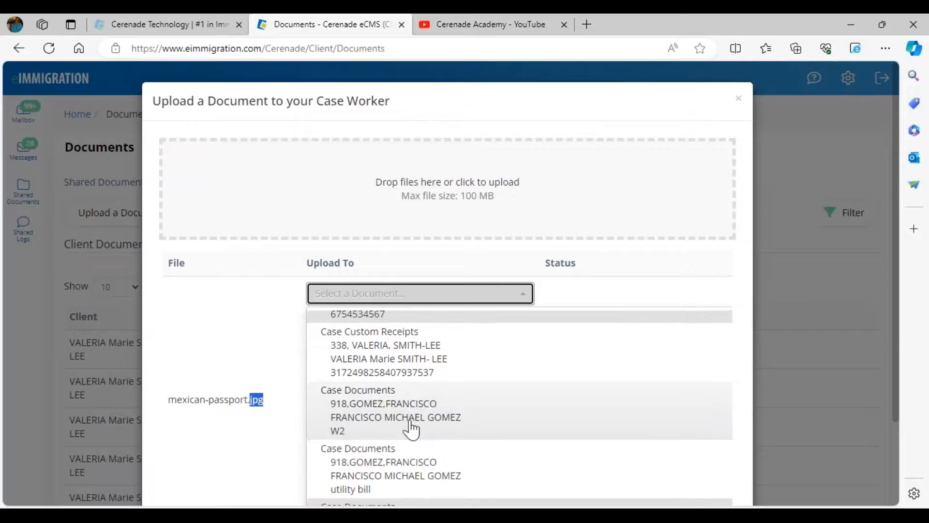
{"action": "scroll", "coordinate": [412, 428], "scroll_direction": "down", "scroll_amount": 3}
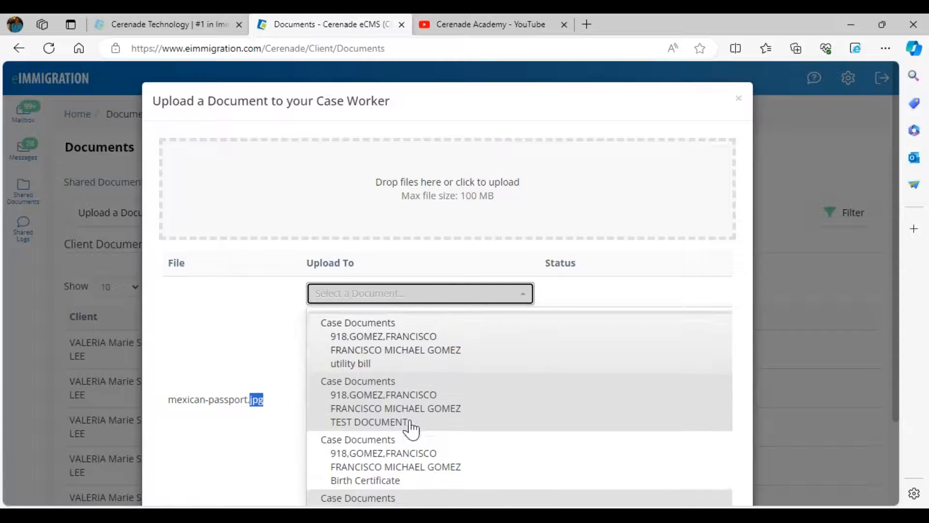
{"action": "scroll", "coordinate": [412, 428], "scroll_direction": "down", "scroll_amount": 10}
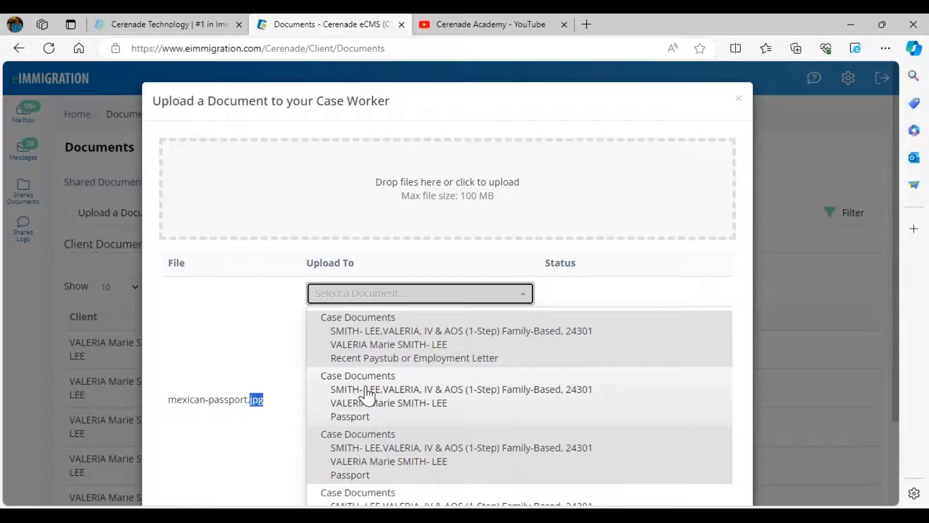
{"action": "left_click", "coordinate": [367, 392]}
{"action": "left_click", "coordinate": [685, 400]}
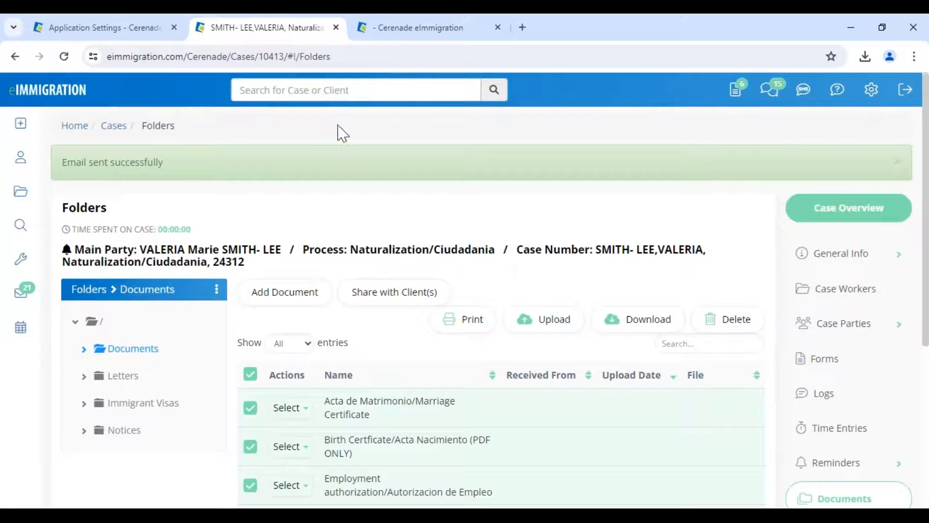
- Search for case 243 and open its document folders
{"action": "left_click", "coordinate": [355, 91]}
{"action": "type", "text": "24301"}
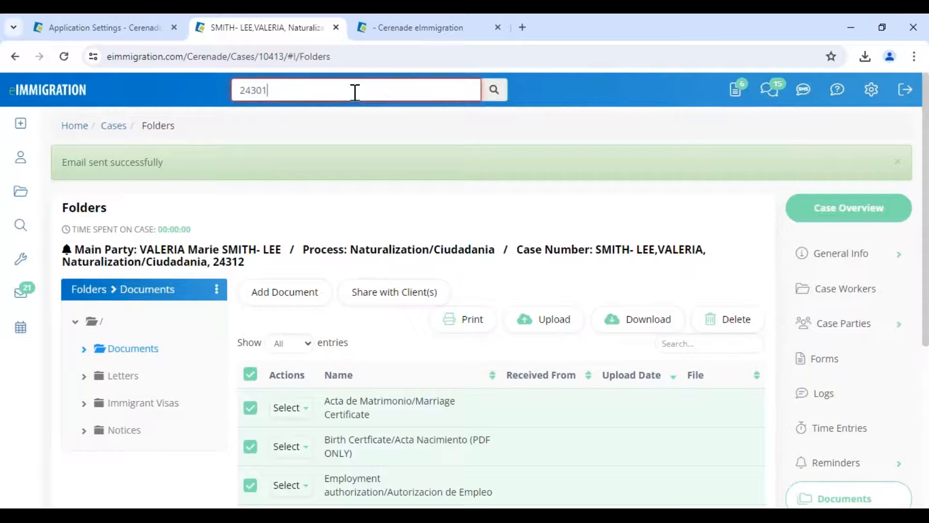
{"action": "key", "text": "Return"}
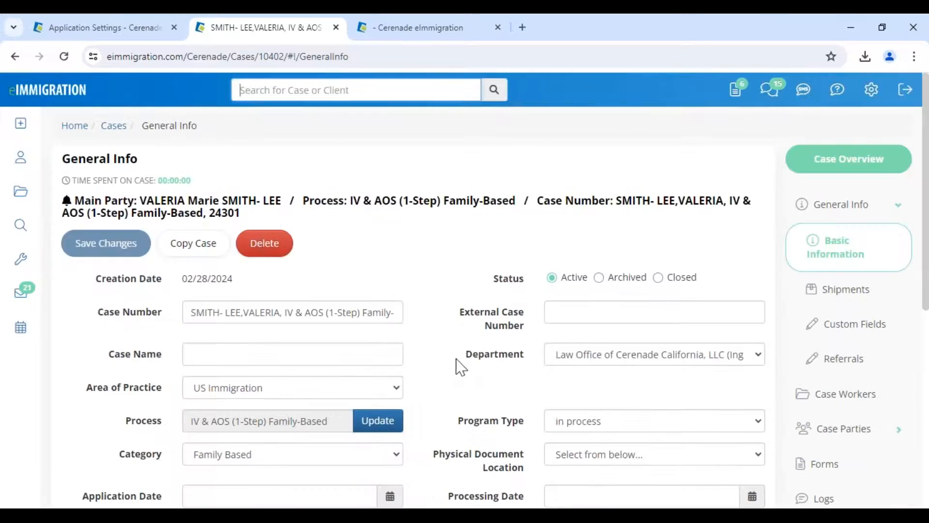
{"action": "scroll", "coordinate": [798, 370], "scroll_direction": "down", "scroll_amount": 3}
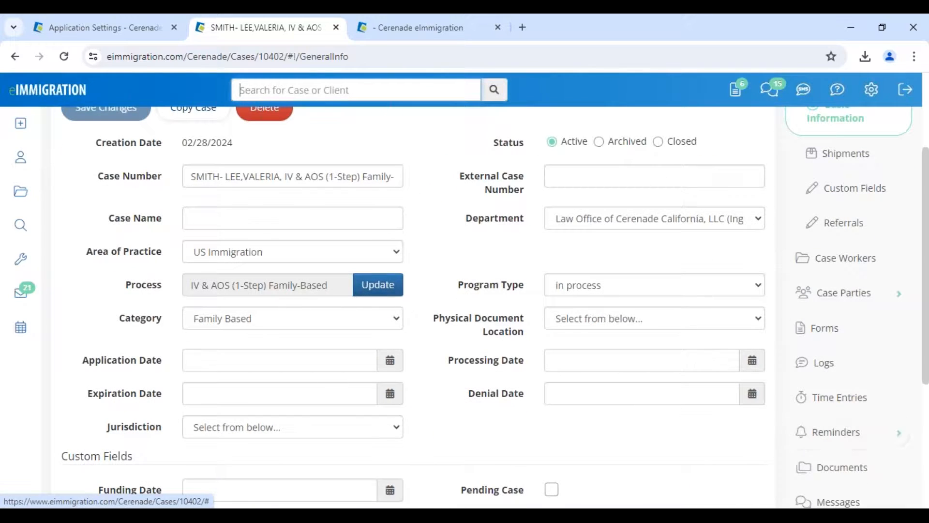
{"action": "left_click", "coordinate": [817, 466]}
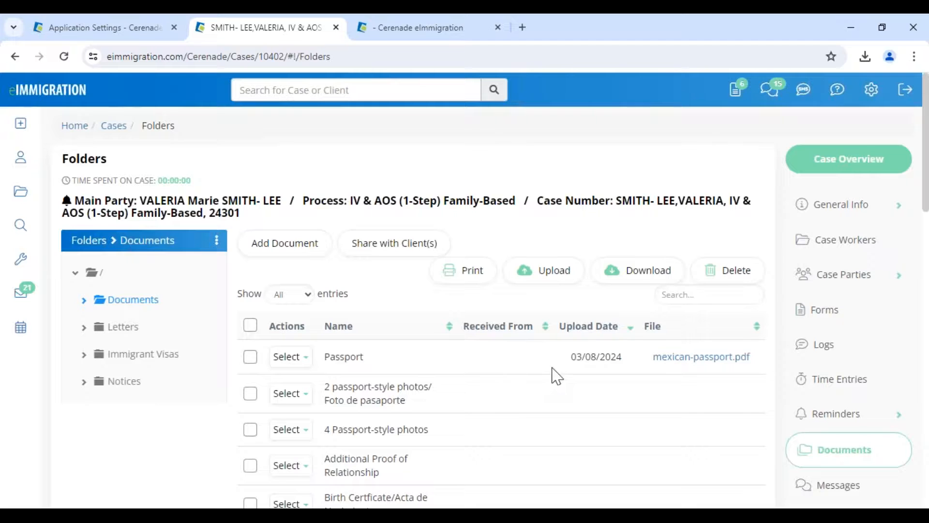
- View the Passport row's mexican-passport.pdf, uploaded 03/08/2024, and close the viewer
{"action": "left_click_drag", "start_coordinate": [627, 360], "coordinate": [577, 369]}
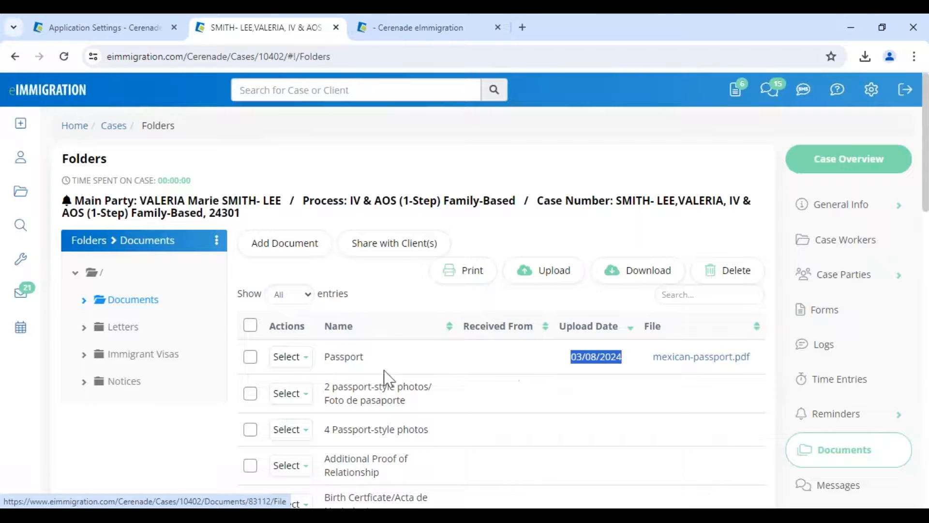
{"action": "left_click", "coordinate": [298, 362]}
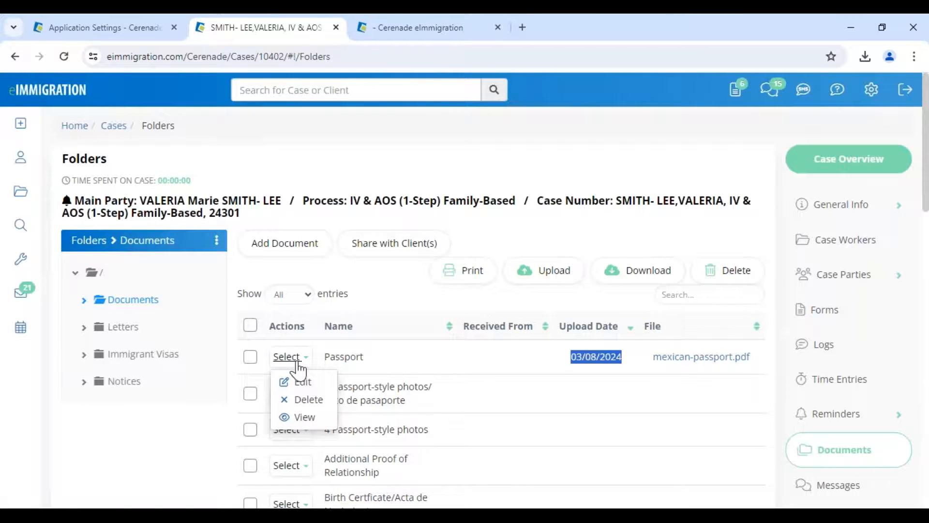
{"action": "left_click", "coordinate": [303, 415]}
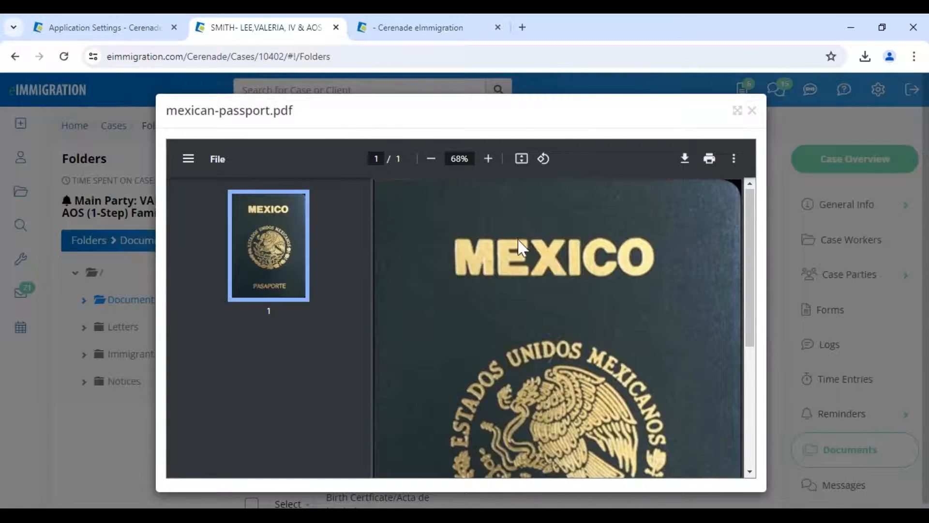
{"action": "scroll", "coordinate": [521, 248], "scroll_direction": "down", "scroll_amount": 5}
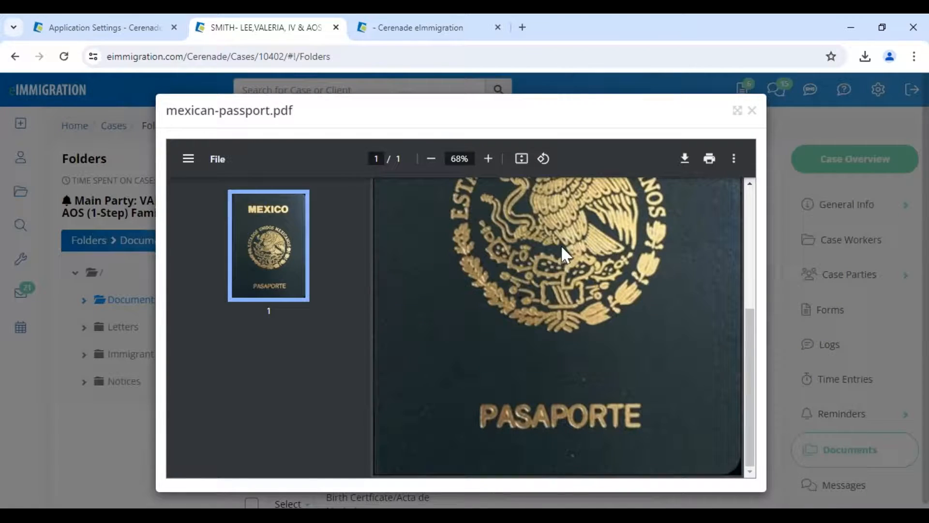
{"action": "left_click", "coordinate": [752, 111]}
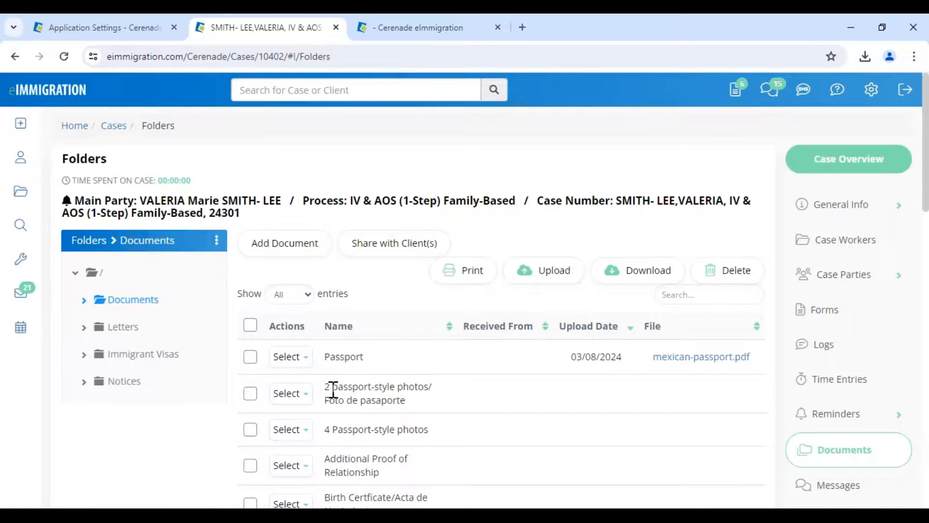
{"action": "left_click_drag", "start_coordinate": [332, 387], "coordinate": [405, 400]}
{"action": "left_click", "coordinate": [621, 396]}
{"action": "left_click_drag", "start_coordinate": [571, 358], "coordinate": [619, 359]}
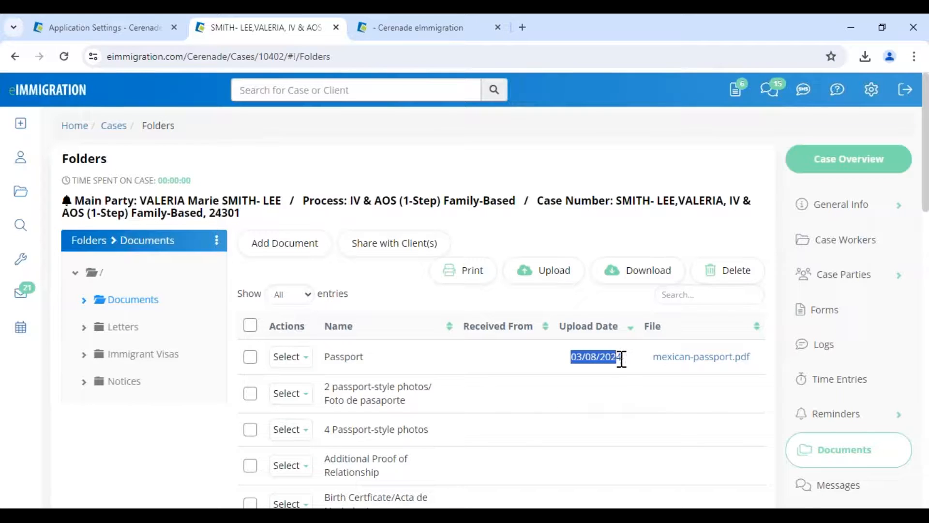
{"action": "left_click", "coordinate": [607, 398]}
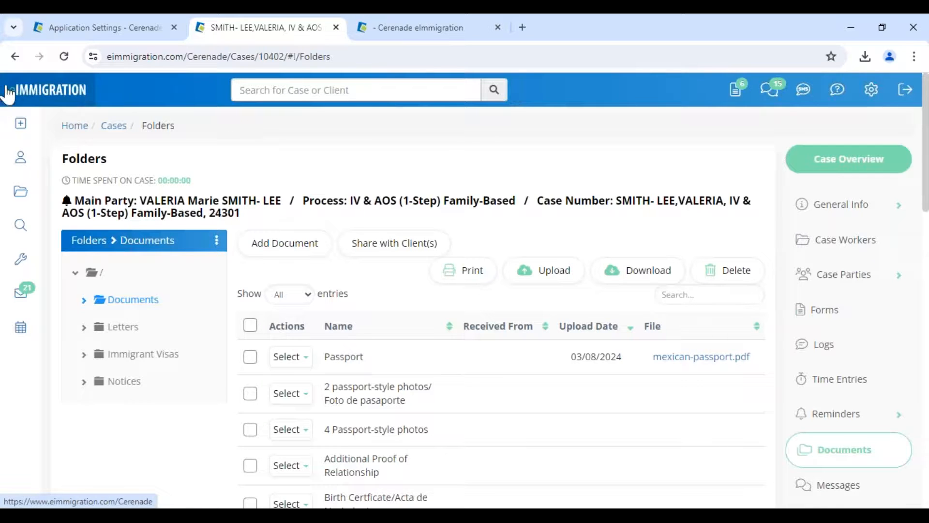
{"action": "left_click", "coordinate": [15, 58]}
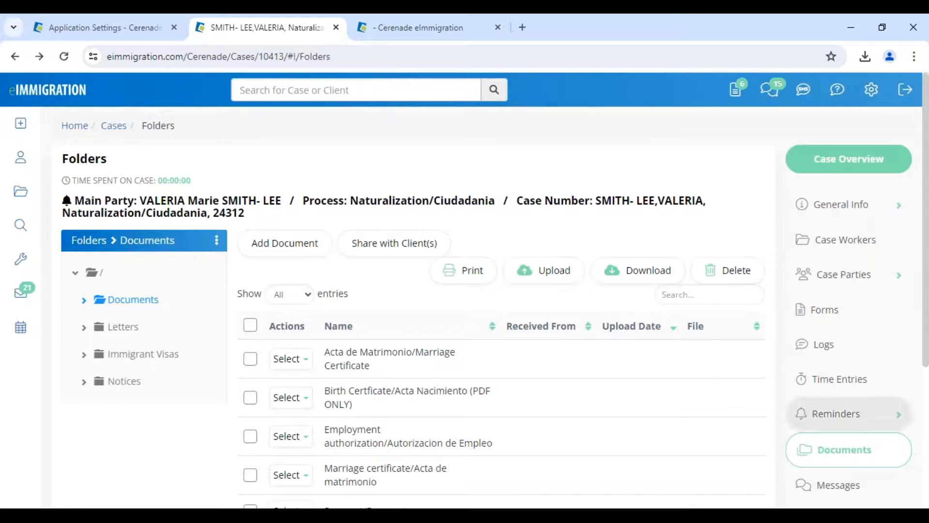
{"action": "left_click", "coordinate": [829, 311]}
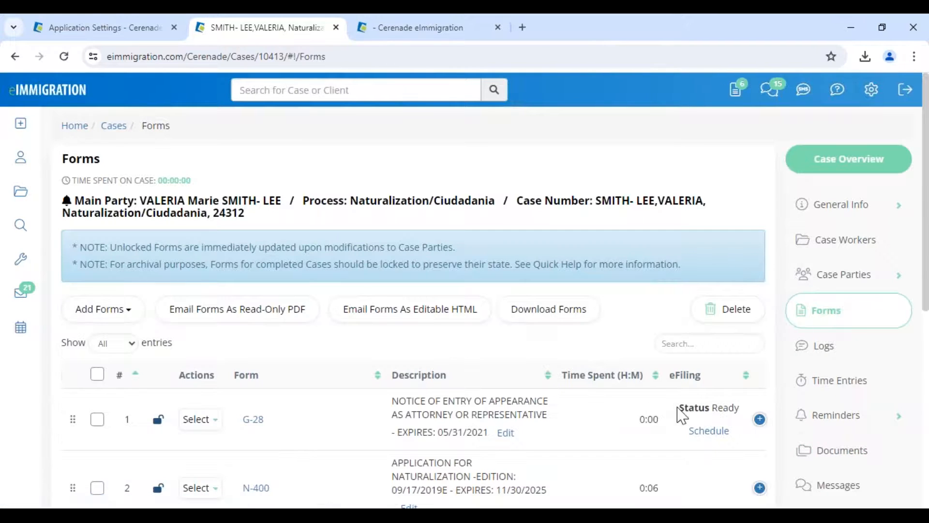
{"action": "left_click", "coordinate": [825, 454]}
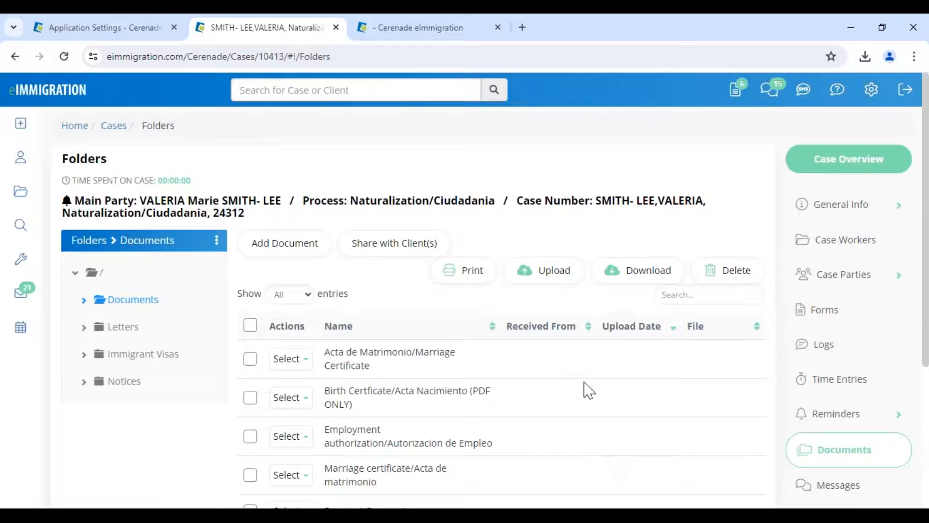
{"action": "left_click", "coordinate": [369, 93]}
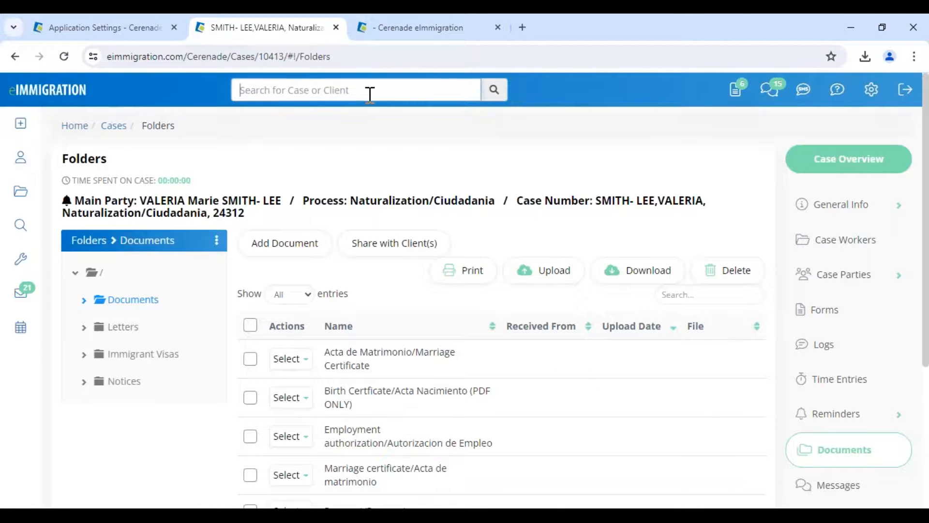
{"action": "type", "text": "240"}
{"action": "key", "text": "BackSpace"}
{"action": "type", "text": "301"}
{"action": "key", "text": "Return"}
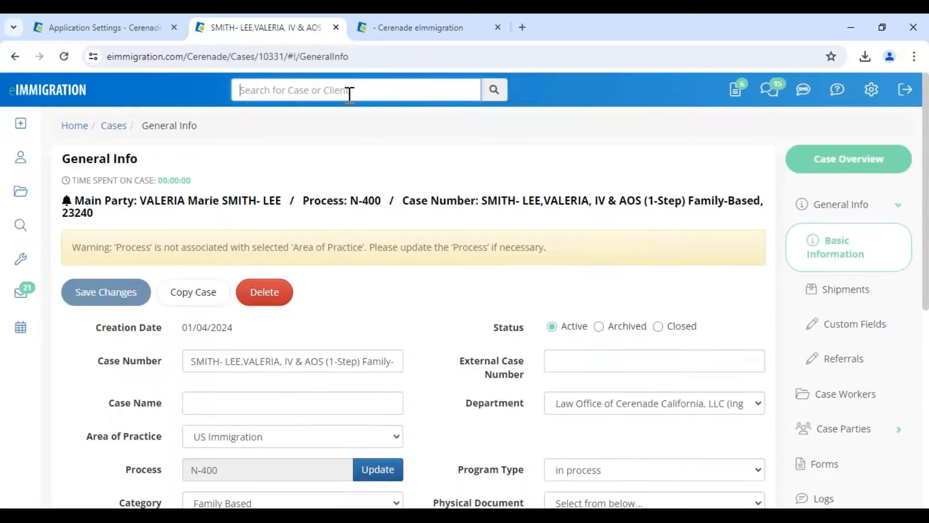
{"action": "left_click", "coordinate": [349, 94]}
{"action": "type", "text": "24301"}
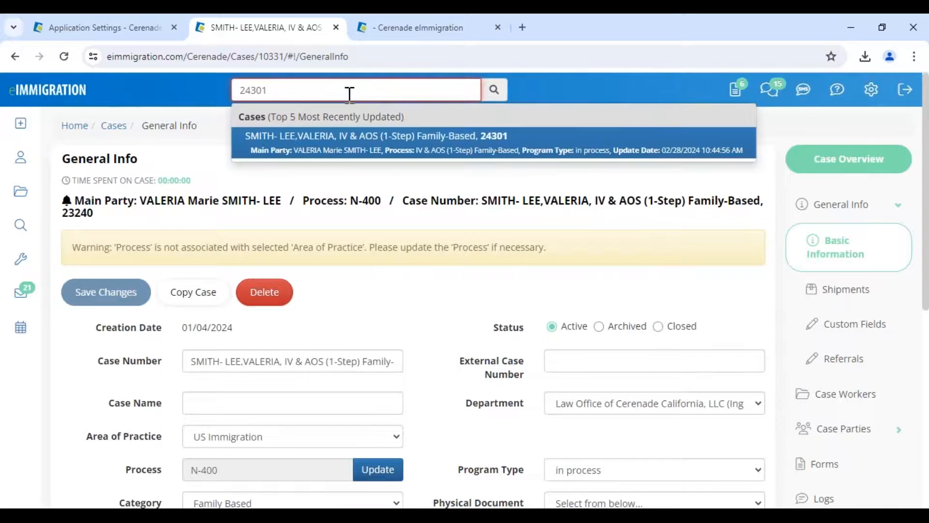
{"action": "left_click", "coordinate": [348, 148]}
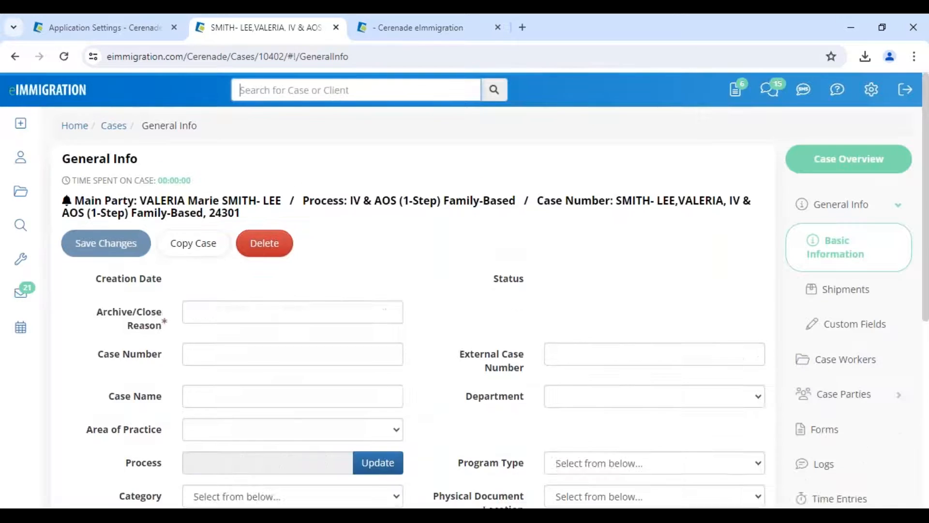
{"action": "scroll", "coordinate": [861, 446], "scroll_direction": "down", "scroll_amount": 3}
{"action": "left_click", "coordinate": [841, 470]}
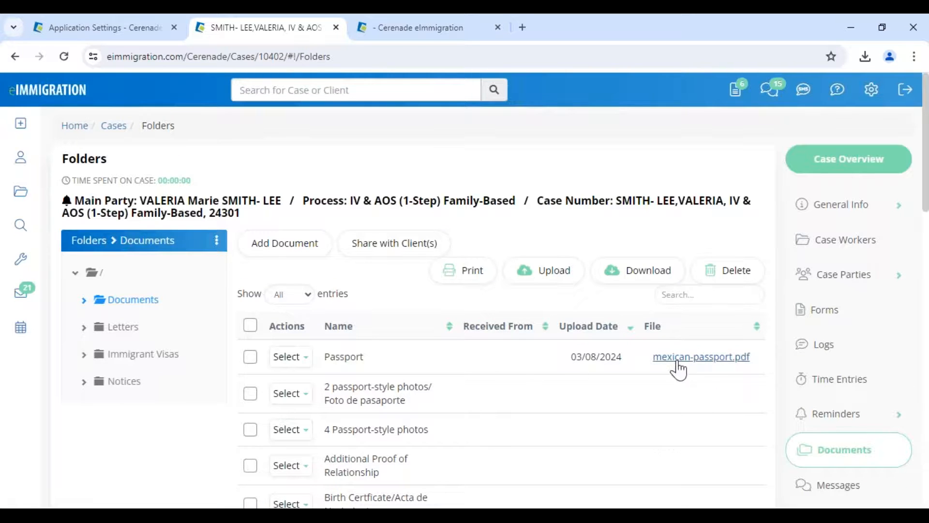
- In the Letters folder, open the AOS Cover Letter and Nuevo Cuestionario for editing, closing both unsaved
{"action": "left_click", "coordinate": [127, 328]}
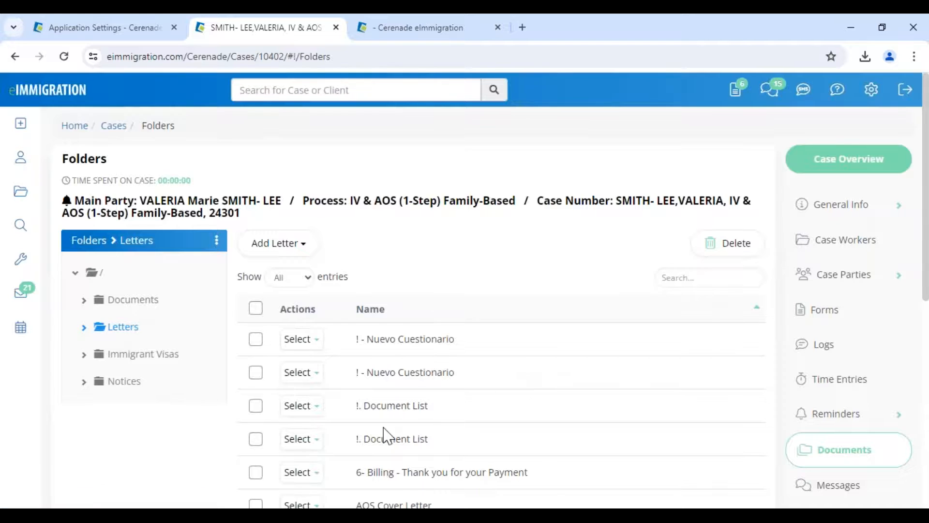
{"action": "scroll", "coordinate": [388, 435], "scroll_direction": "down", "scroll_amount": 3}
{"action": "left_click_drag", "start_coordinate": [363, 371], "coordinate": [460, 386]}
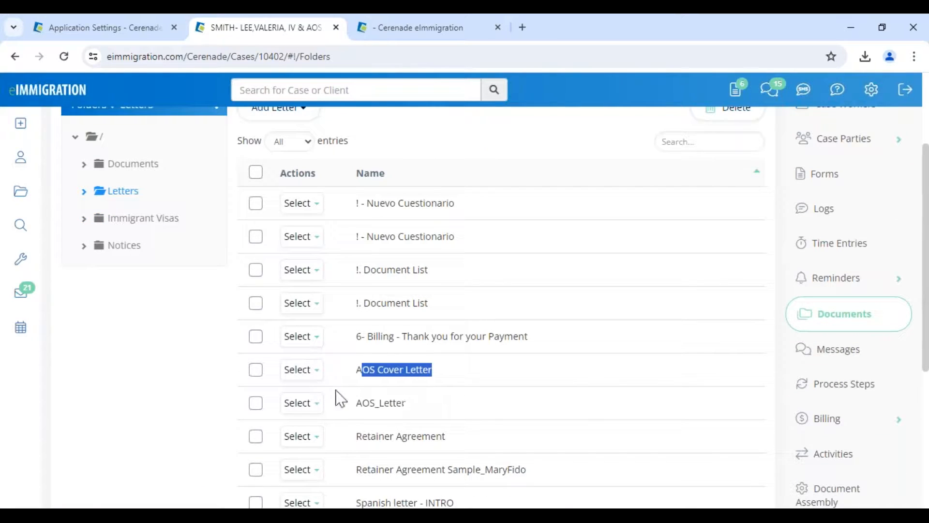
{"action": "mouse_move", "coordinate": [303, 372]}
{"action": "left_click", "coordinate": [312, 395]}
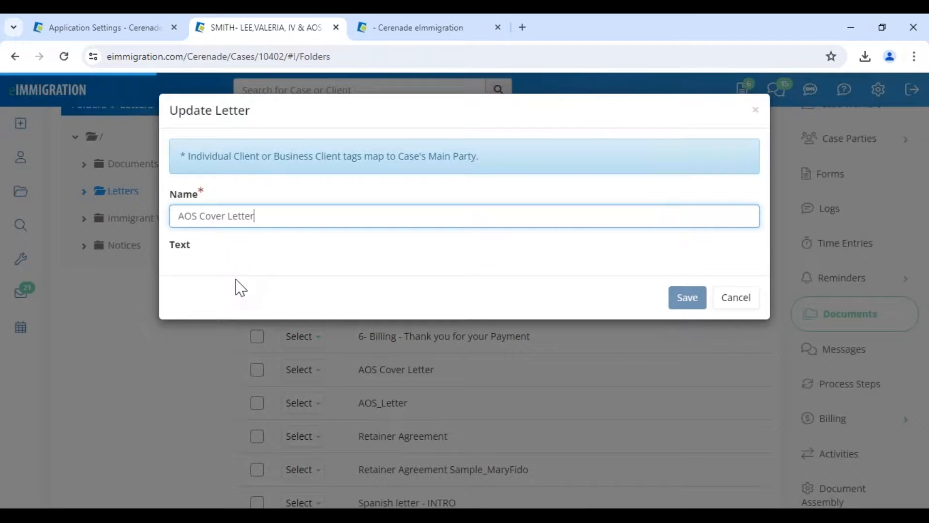
{"action": "left_click", "coordinate": [739, 305]}
{"action": "mouse_move", "coordinate": [303, 236]}
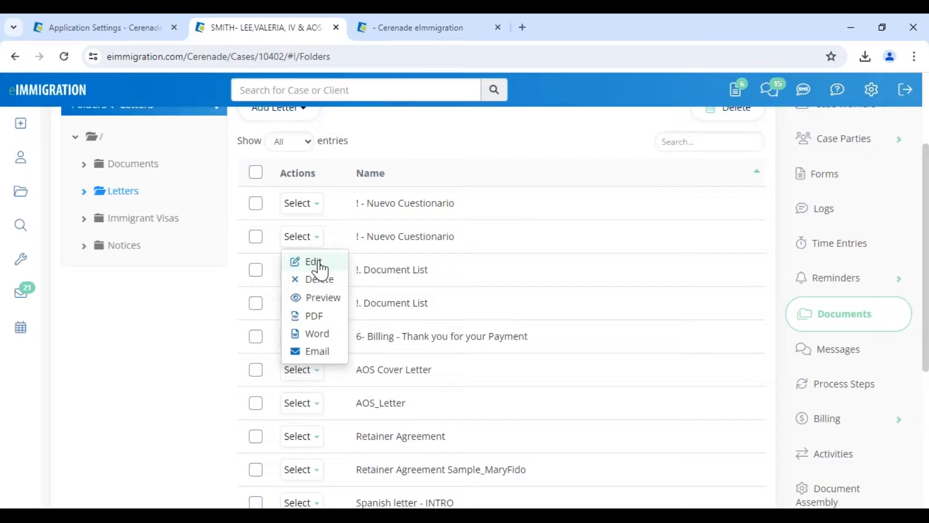
{"action": "left_click", "coordinate": [314, 261]}
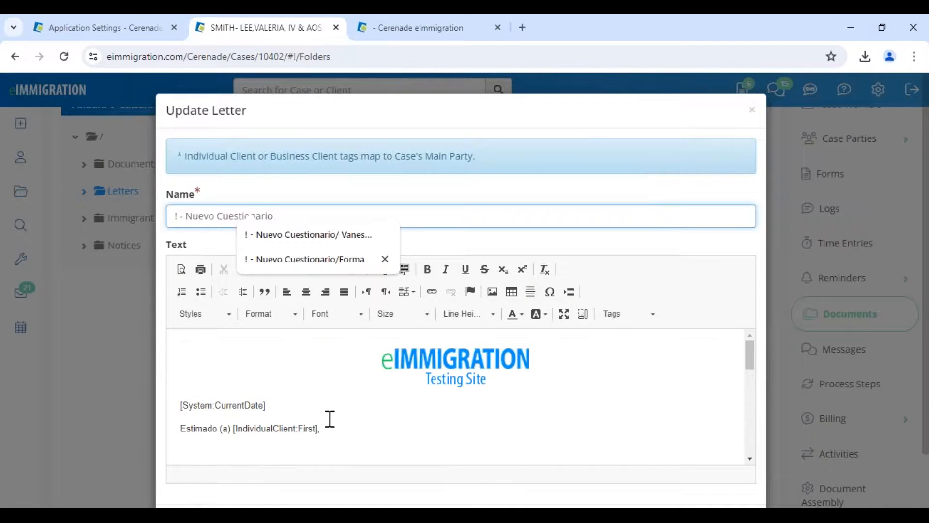
{"action": "scroll", "coordinate": [328, 429], "scroll_direction": "down", "scroll_amount": 5}
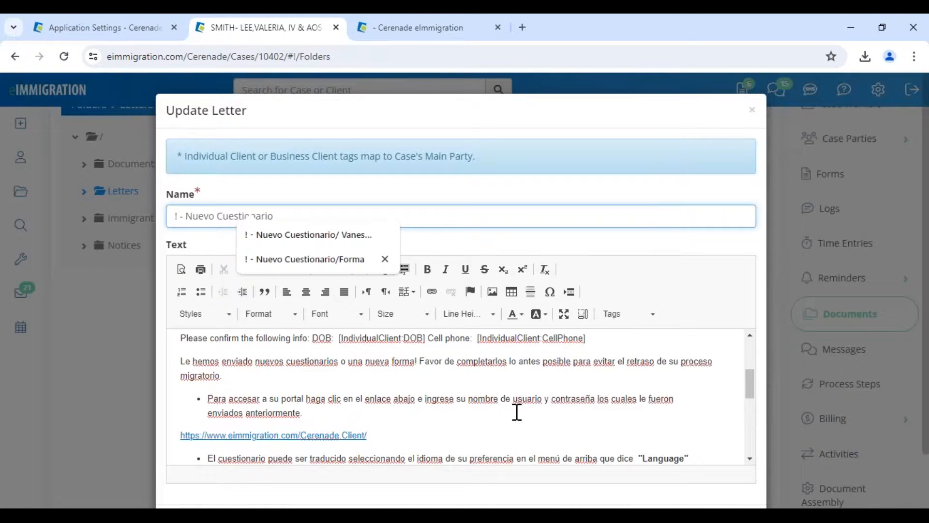
{"action": "left_click", "coordinate": [752, 110]}
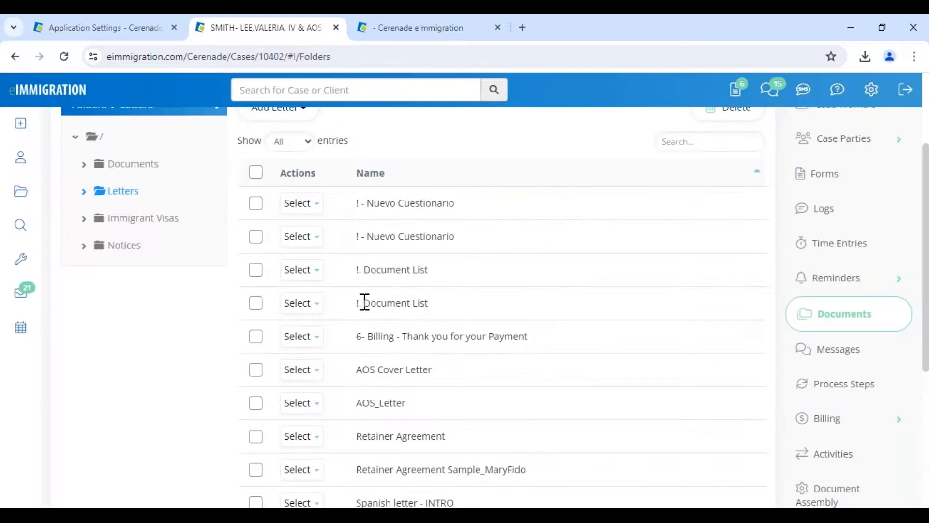
- Preview Nuevo Cuestionario and check the client's name, birth date and phone are filled in
{"action": "mouse_move", "coordinate": [312, 203]}
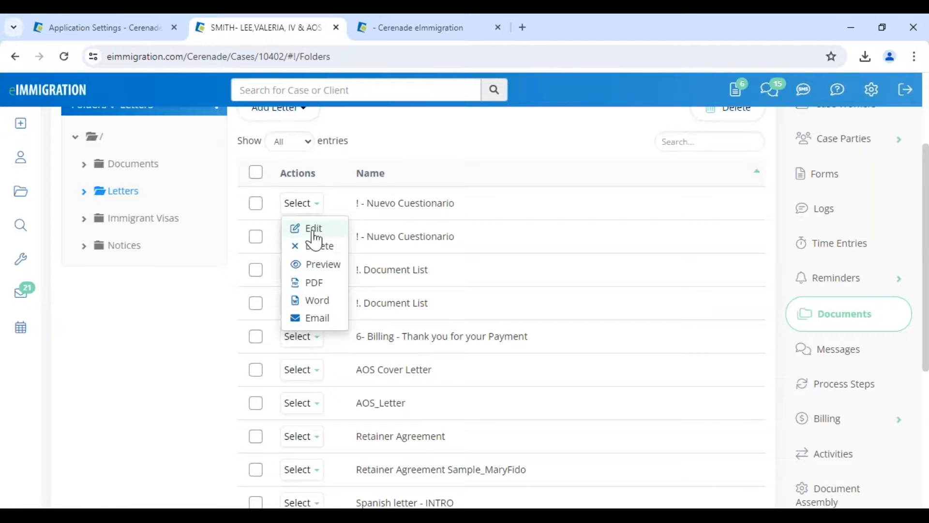
{"action": "left_click", "coordinate": [324, 264]}
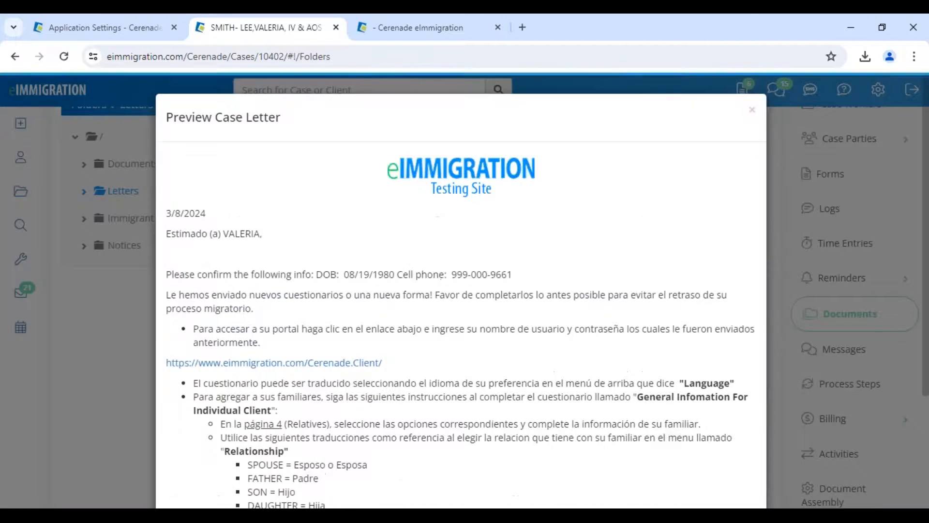
{"action": "left_click_drag", "start_coordinate": [228, 235], "coordinate": [263, 236]}
{"action": "left_click_drag", "start_coordinate": [312, 276], "coordinate": [537, 285]}
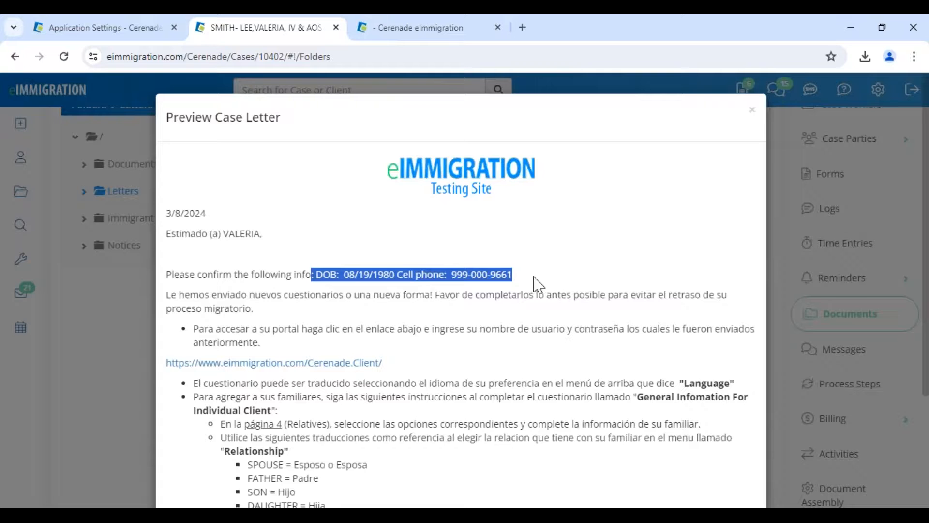
{"action": "left_click", "coordinate": [751, 110]}
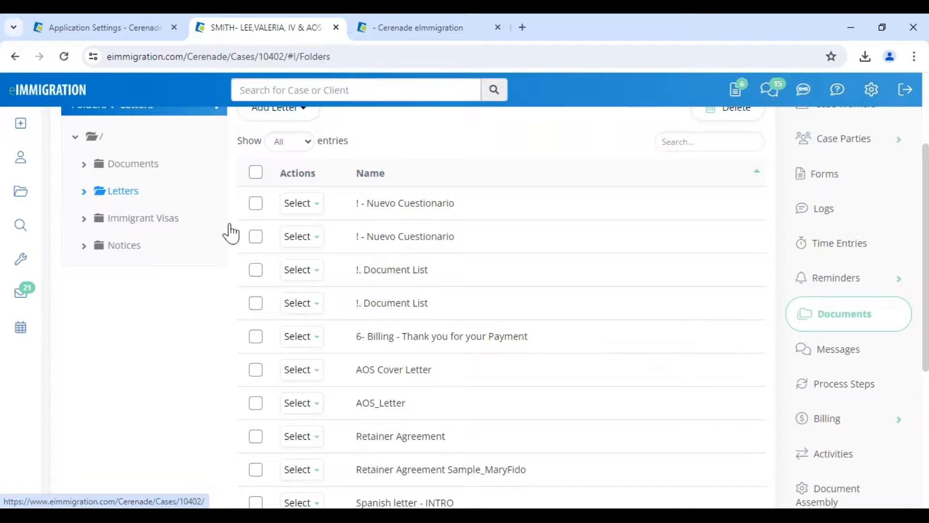
{"action": "scroll", "coordinate": [798, 416], "scroll_direction": "down", "scroll_amount": 1}
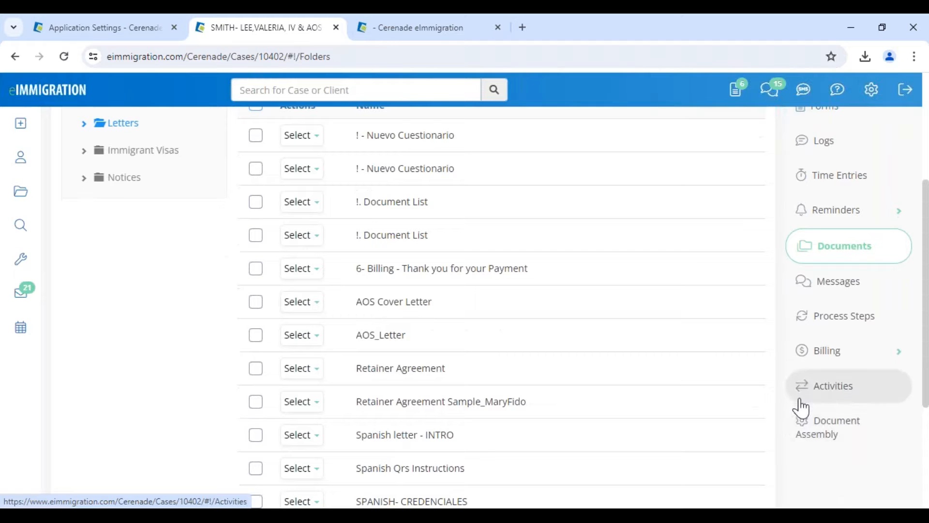
- Create and save a new document assembly named AOS -VV
{"action": "left_click", "coordinate": [845, 438]}
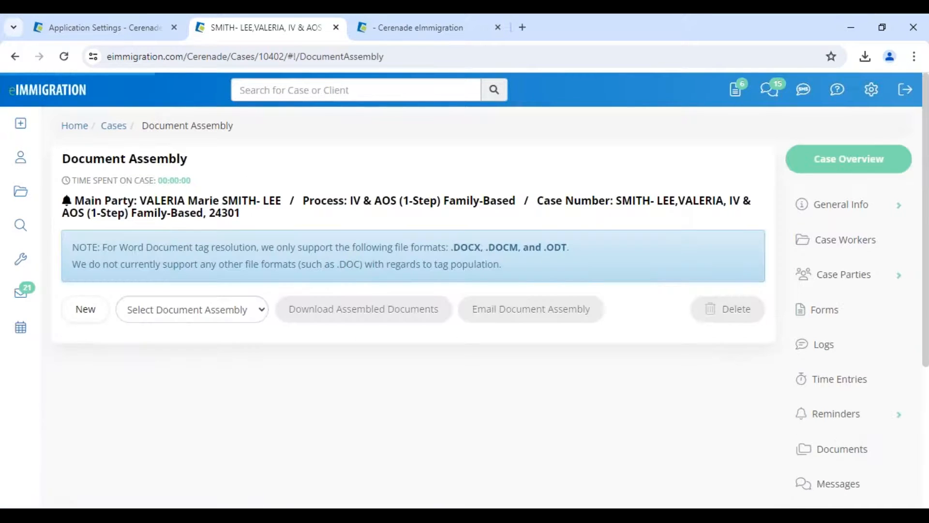
{"action": "left_click", "coordinate": [80, 315]}
{"action": "left_click", "coordinate": [495, 166]}
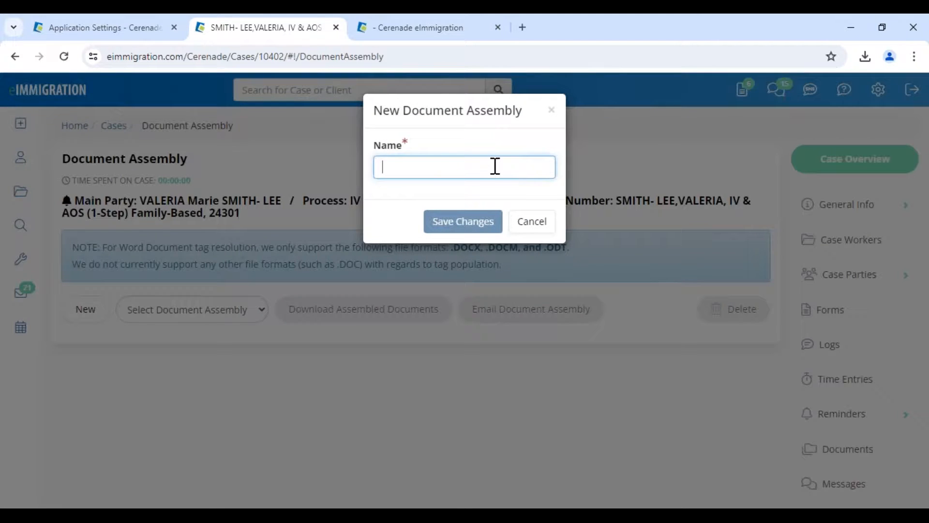
{"action": "type", "text": "AOS -V"}
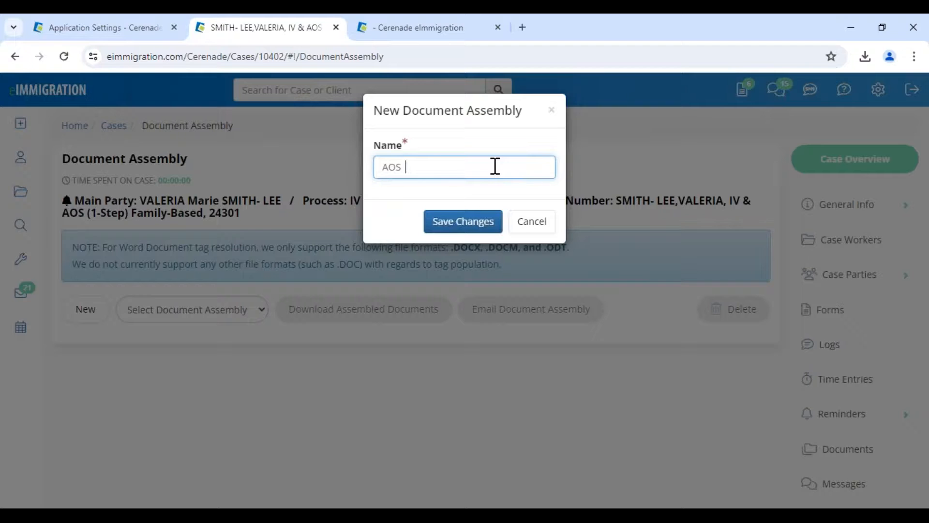
{"action": "left_click", "coordinate": [457, 235]}
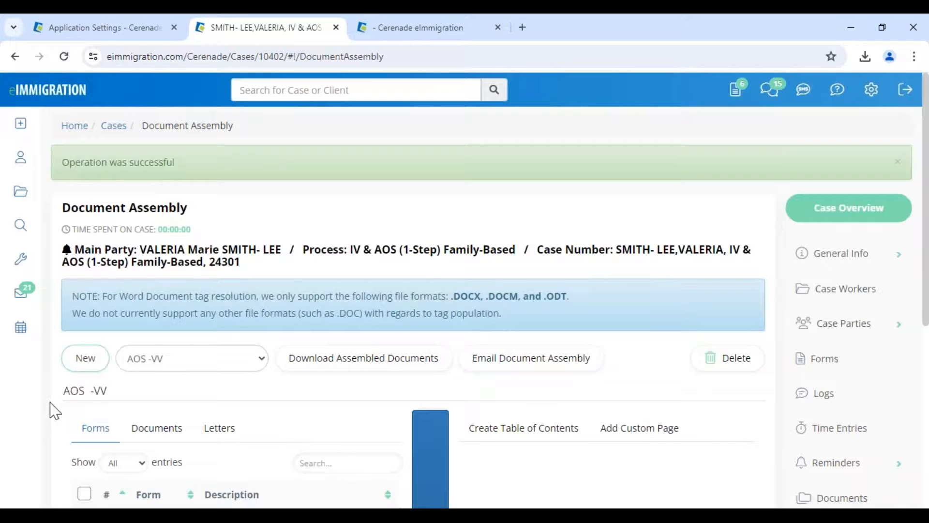
- Add all of the case's forms, I-130 through I-693, to the assembly
{"action": "scroll", "coordinate": [53, 409], "scroll_direction": "down", "scroll_amount": 4}
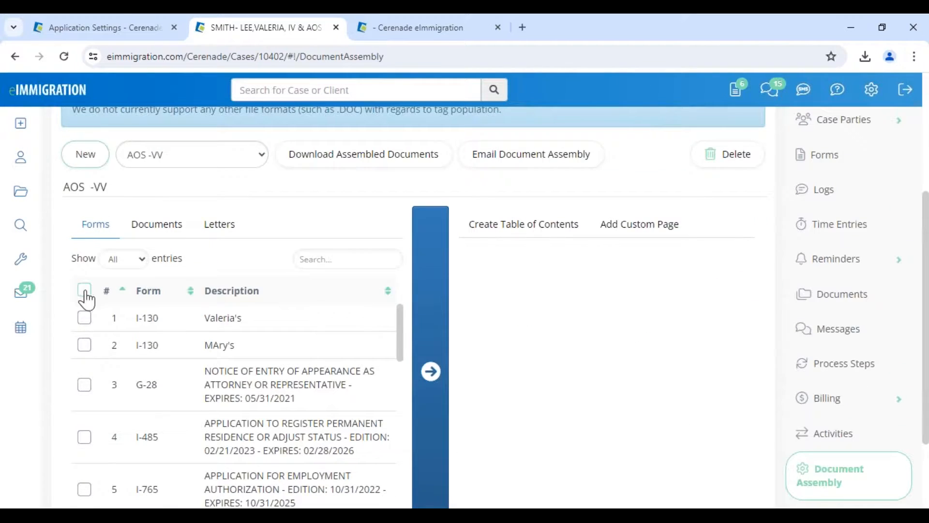
{"action": "left_click", "coordinate": [85, 293]}
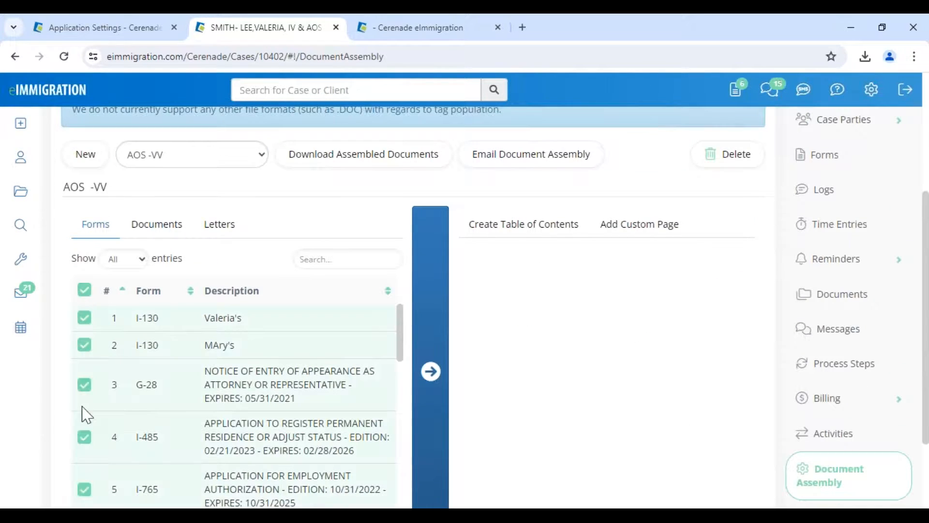
{"action": "left_click", "coordinate": [430, 371]}
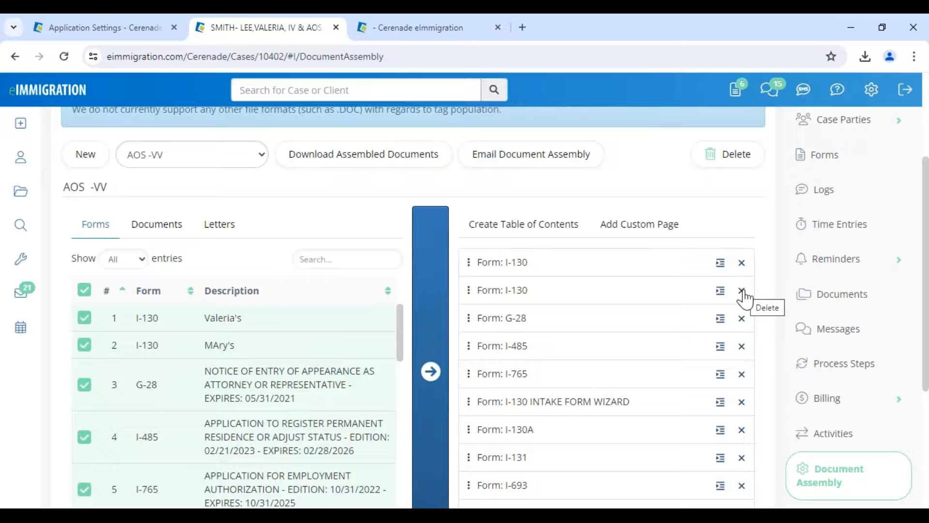
- Add the Passport document and all of the case's letters to the assembly
{"action": "left_click", "coordinate": [155, 224]}
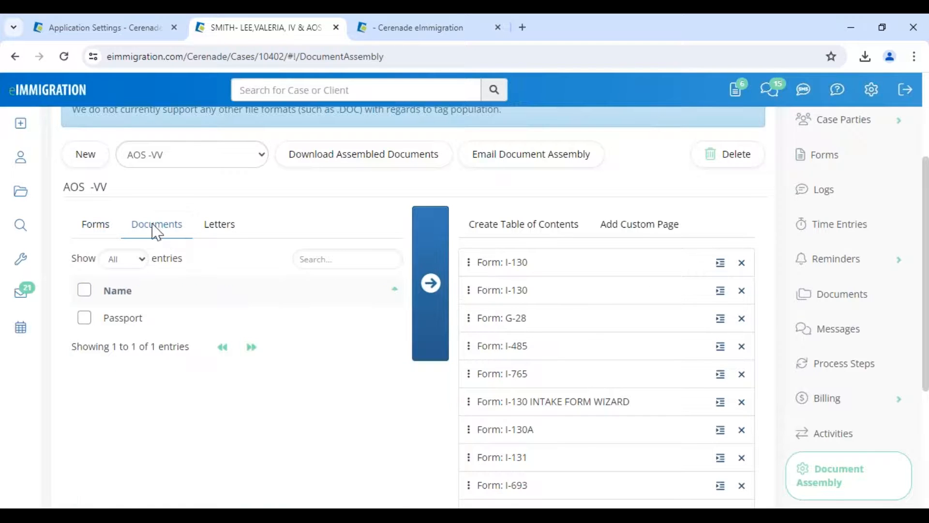
{"action": "left_click", "coordinate": [83, 291]}
{"action": "left_click", "coordinate": [429, 296]}
{"action": "left_click", "coordinate": [220, 225]}
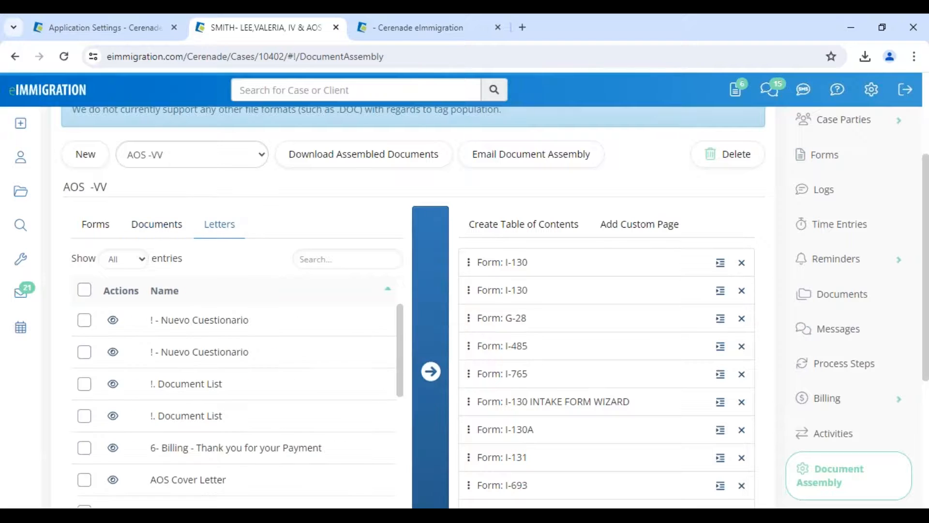
{"action": "left_click", "coordinate": [83, 291]}
{"action": "left_click", "coordinate": [430, 371]}
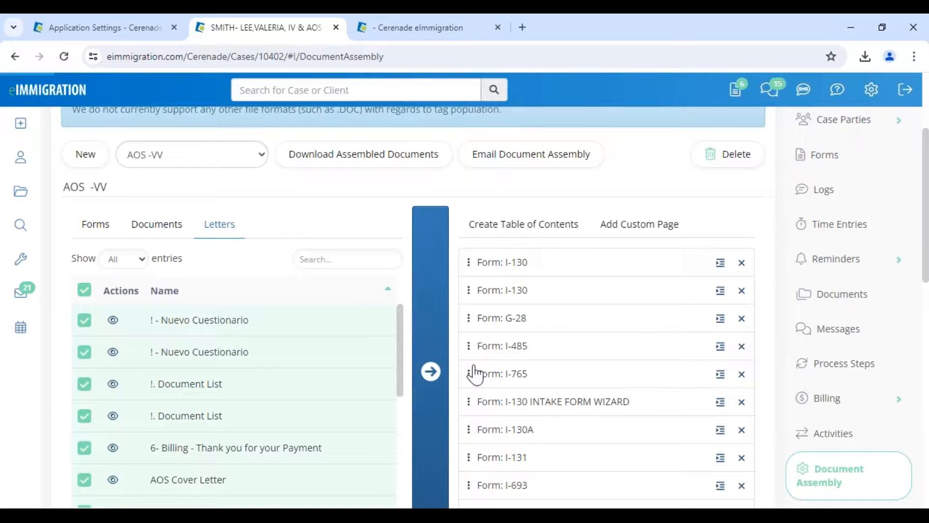
- Move Passport after the second I-130, then the Spanish INTRO letter, and I-864A below G-28
{"action": "scroll", "coordinate": [515, 462], "scroll_direction": "down", "scroll_amount": 8}
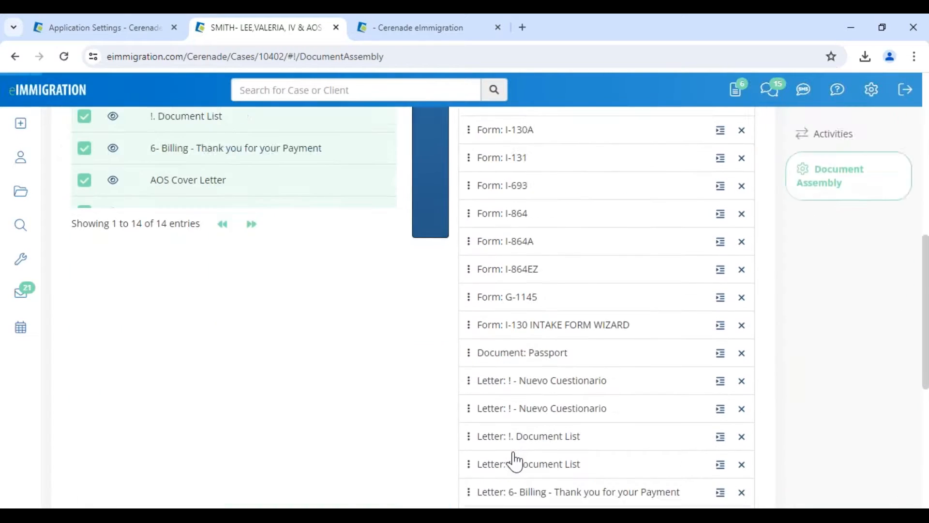
{"action": "scroll", "coordinate": [515, 462], "scroll_direction": "down", "scroll_amount": 2}
{"action": "left_click_drag", "start_coordinate": [513, 182], "coordinate": [508, 126]}
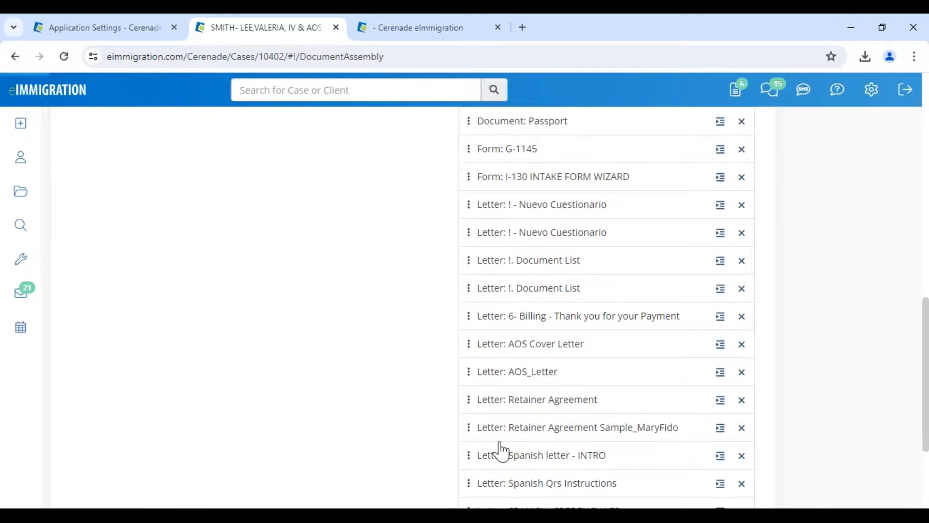
{"action": "left_click_drag", "start_coordinate": [508, 455], "coordinate": [510, 145]}
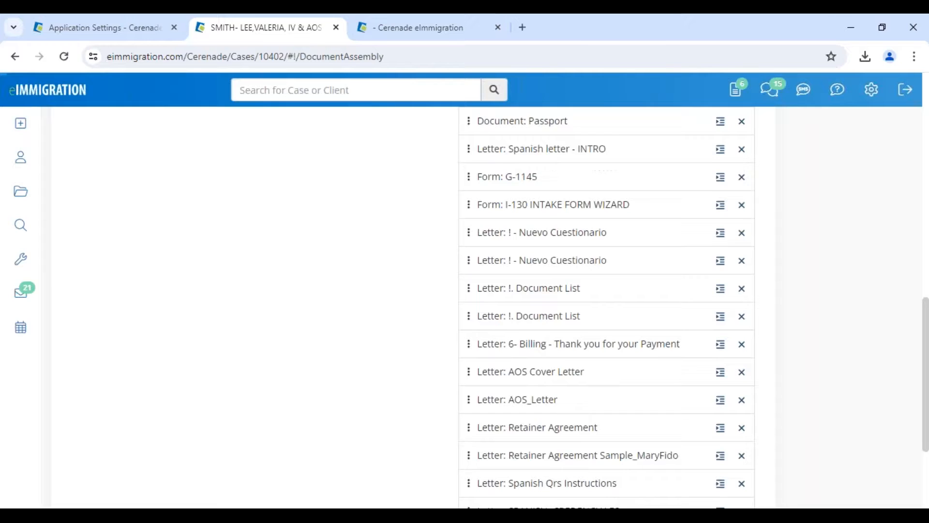
{"action": "scroll", "coordinate": [503, 450], "scroll_direction": "up", "scroll_amount": 7}
{"action": "left_click_drag", "start_coordinate": [501, 463], "coordinate": [512, 155]}
{"action": "left_click_drag", "start_coordinate": [491, 498], "coordinate": [508, 232]}
{"action": "left_click_drag", "start_coordinate": [501, 472], "coordinate": [515, 272]}
{"action": "scroll", "coordinate": [515, 272], "scroll_direction": "up", "scroll_amount": 4}
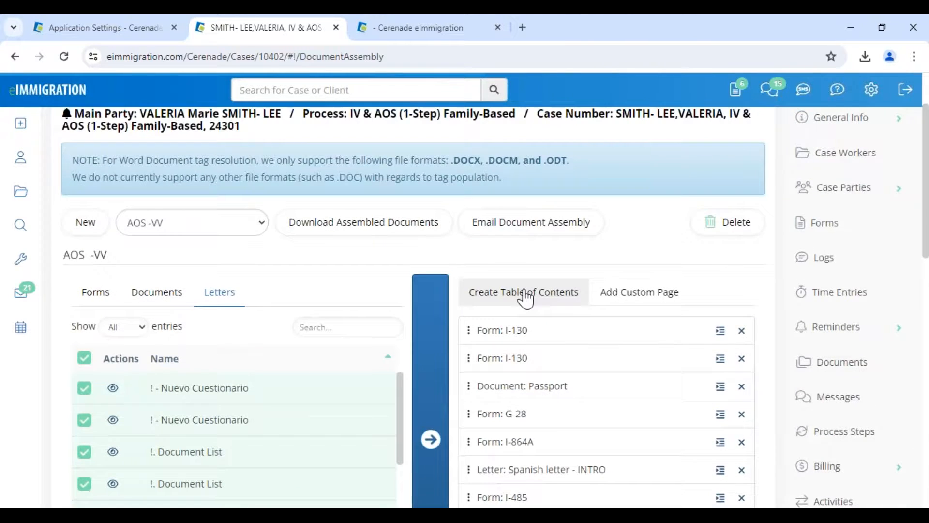
- Generate a Table of Contents indexing all 30 assembled items and save it
{"action": "left_click", "coordinate": [526, 295]}
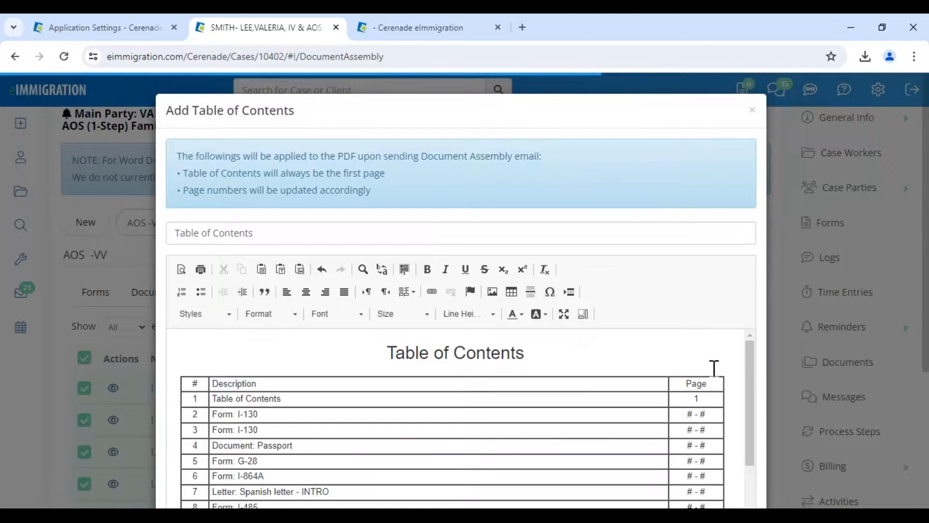
{"action": "scroll", "coordinate": [723, 387], "scroll_direction": "down", "scroll_amount": 5}
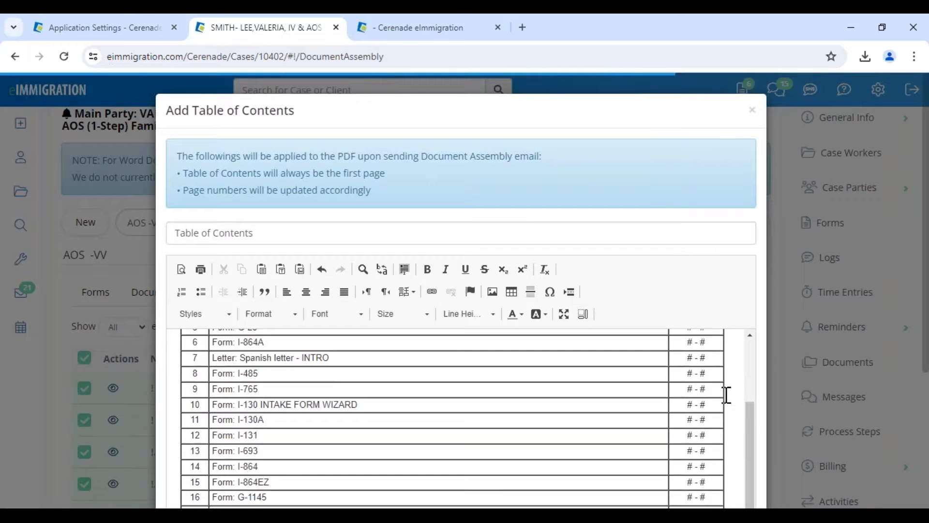
{"action": "scroll", "coordinate": [732, 418], "scroll_direction": "down", "scroll_amount": 5}
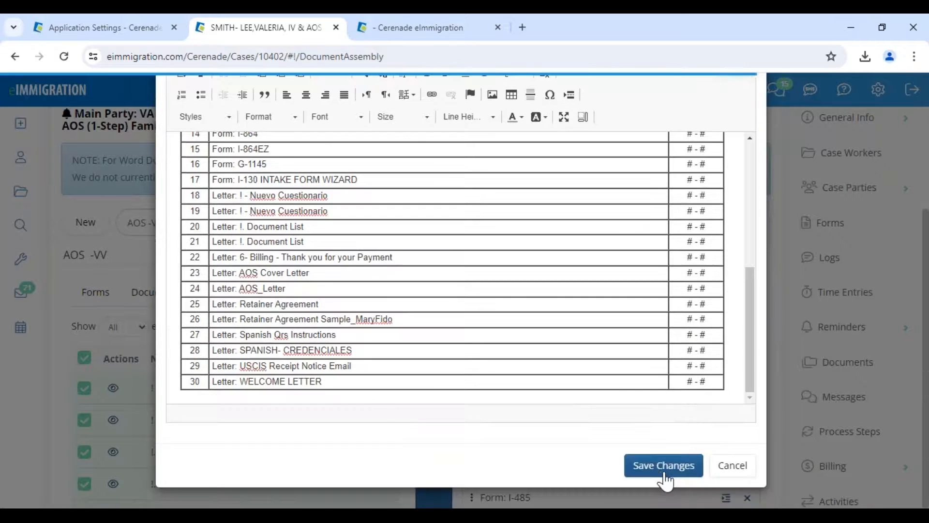
{"action": "left_click", "coordinate": [662, 465]}
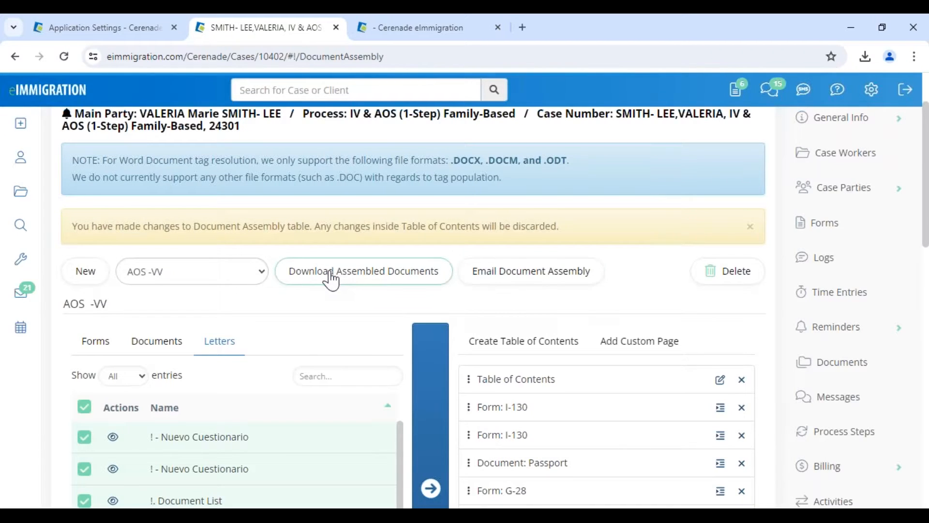
- Fill the Email Document Assembly form with AOS VV caption and page numbering, then close without sending
{"action": "left_click", "coordinate": [508, 282]}
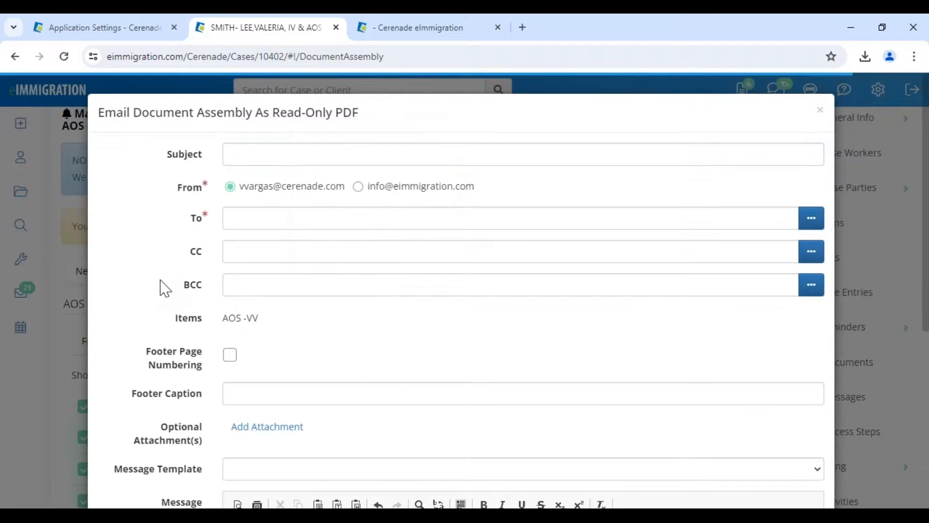
{"action": "left_click", "coordinate": [228, 357]}
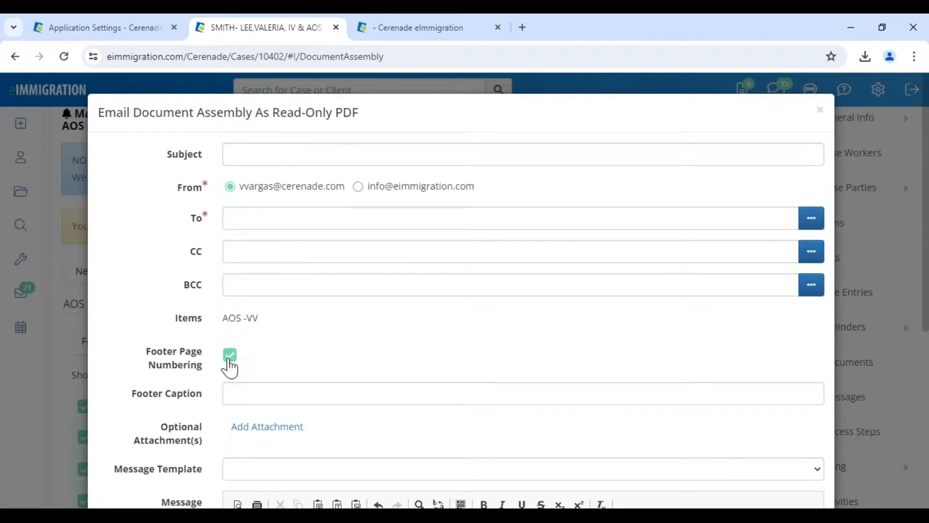
{"action": "left_click", "coordinate": [235, 388]}
{"action": "left_click", "coordinate": [312, 375]}
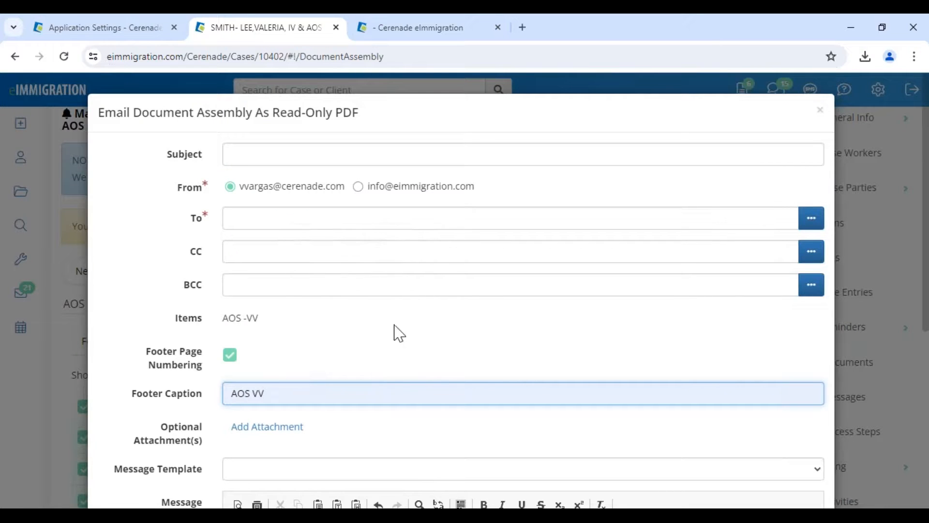
{"action": "left_click", "coordinate": [819, 112]}
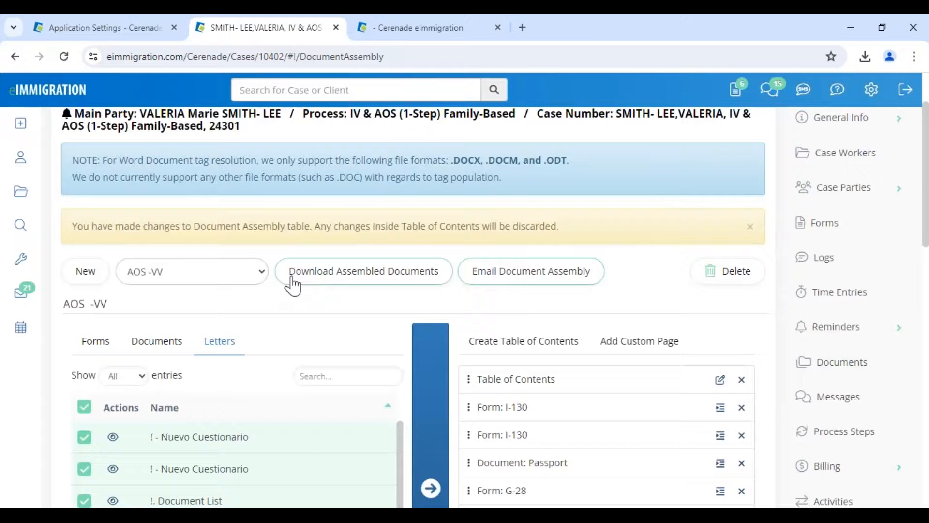
- Set up a Download request with AOS VV footer caption and page numbering, then cancel it
{"action": "left_click", "coordinate": [325, 280]}
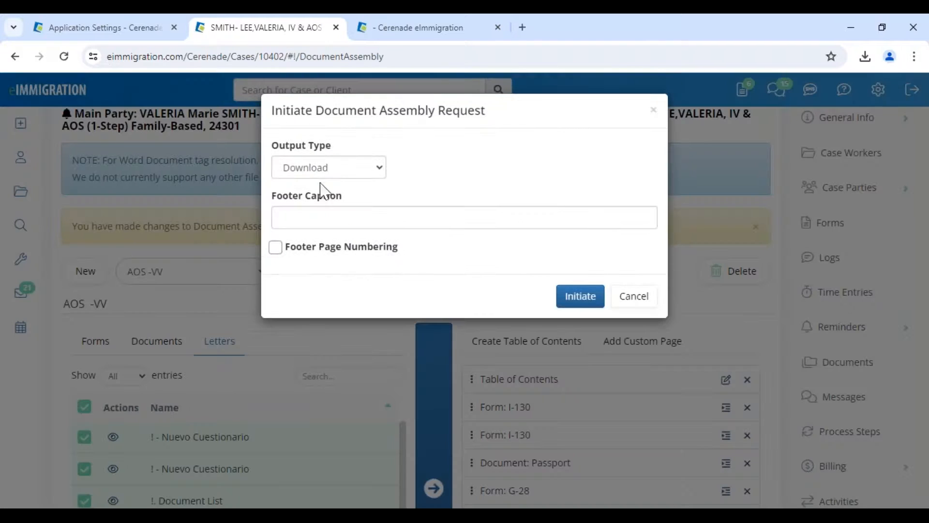
{"action": "left_click", "coordinate": [325, 169]}
{"action": "left_click", "coordinate": [321, 171]}
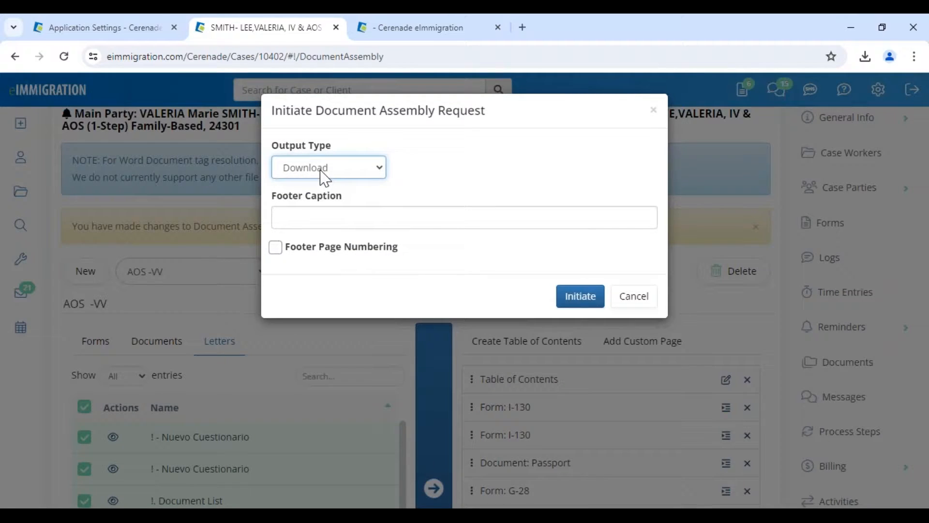
{"action": "left_click", "coordinate": [318, 213]}
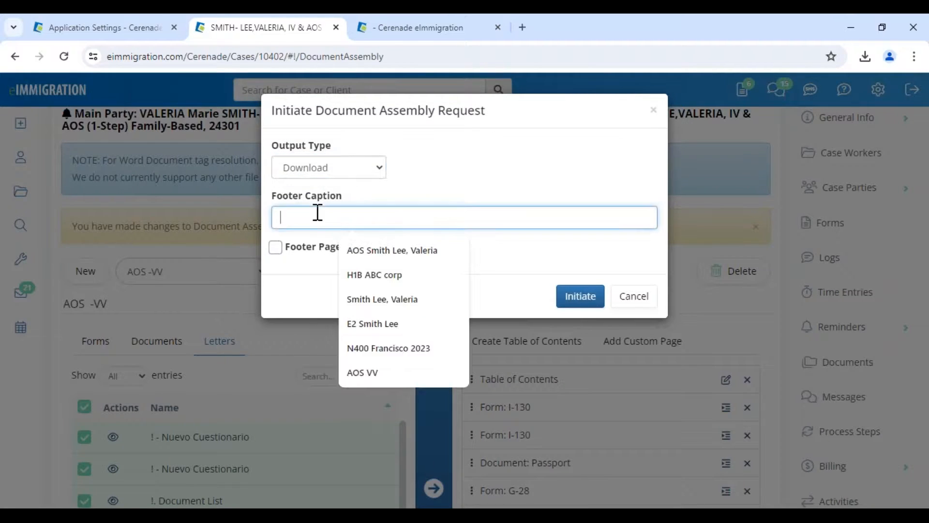
{"action": "left_click", "coordinate": [363, 372]}
{"action": "left_click", "coordinate": [276, 248]}
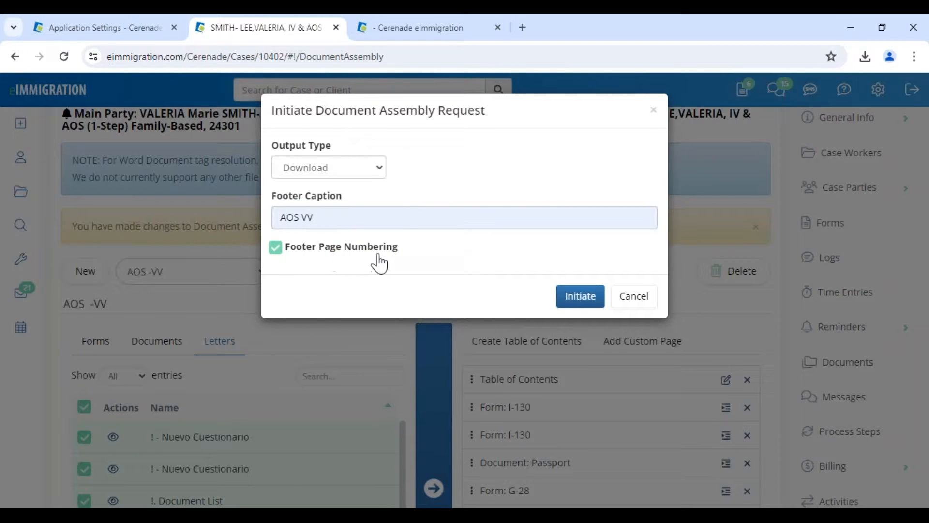
{"action": "left_click", "coordinate": [634, 302]}
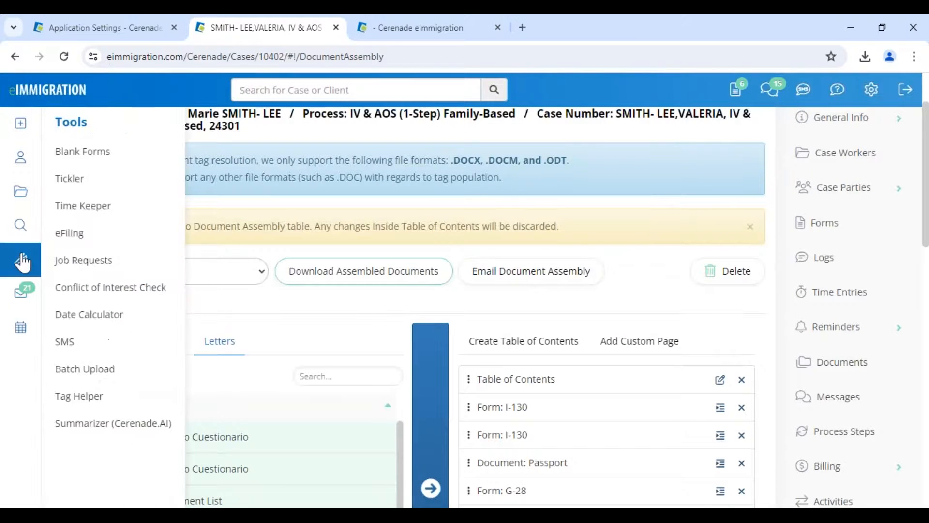
- Submit the download request with the client-named footer caption and footer page numbering, then view Job Requests
{"action": "left_click", "coordinate": [359, 274]}
{"action": "left_click", "coordinate": [305, 218]}
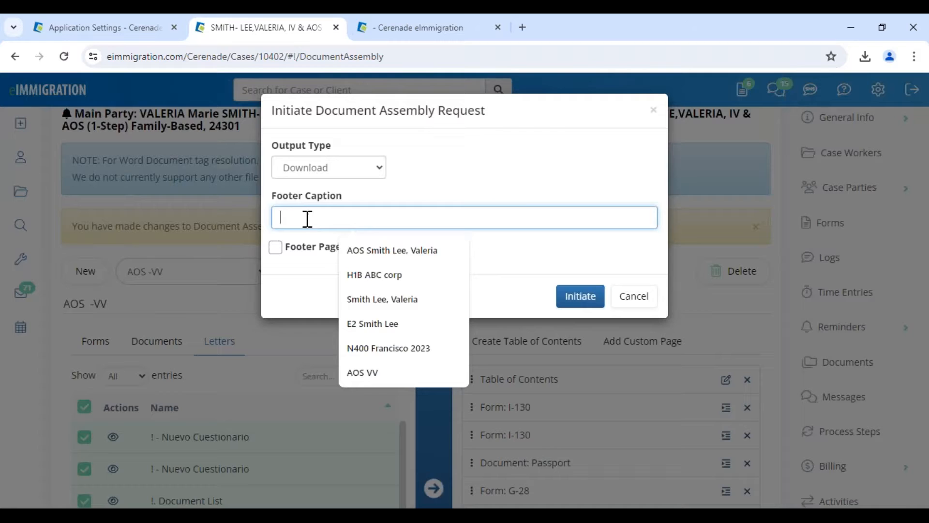
{"action": "left_click", "coordinate": [392, 252]}
{"action": "left_click", "coordinate": [276, 248]}
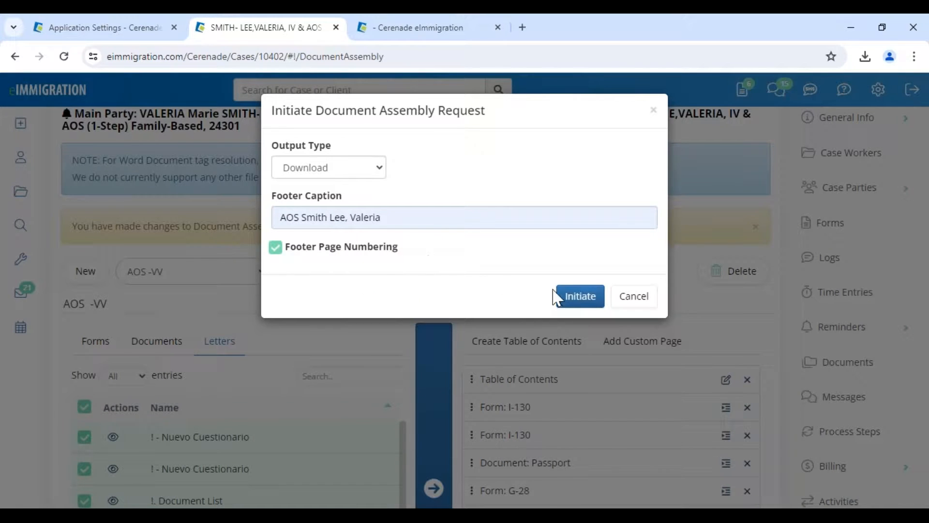
{"action": "left_click", "coordinate": [565, 303]}
{"action": "left_click", "coordinate": [440, 220]}
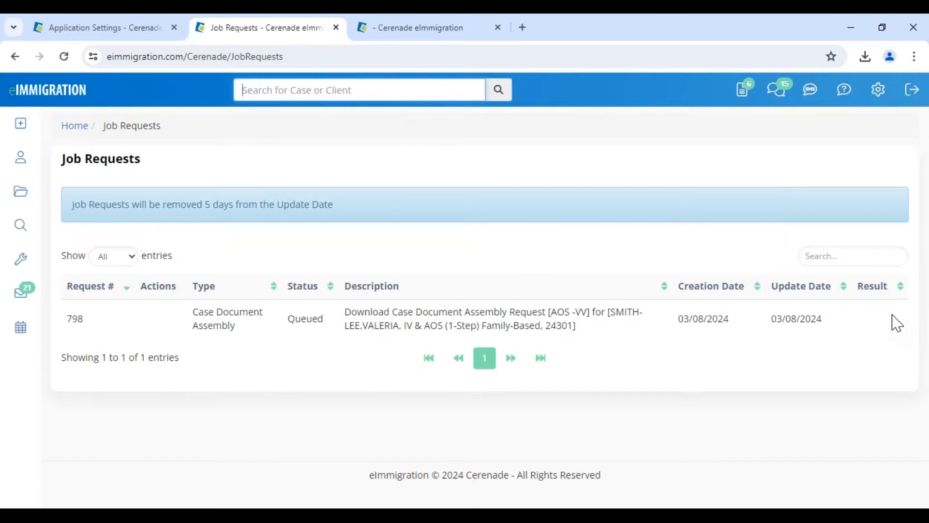
- Highlight the 5-day removal note and request 798's update date, then return to the slideshow
{"action": "left_click_drag", "start_coordinate": [76, 203], "coordinate": [355, 215]}
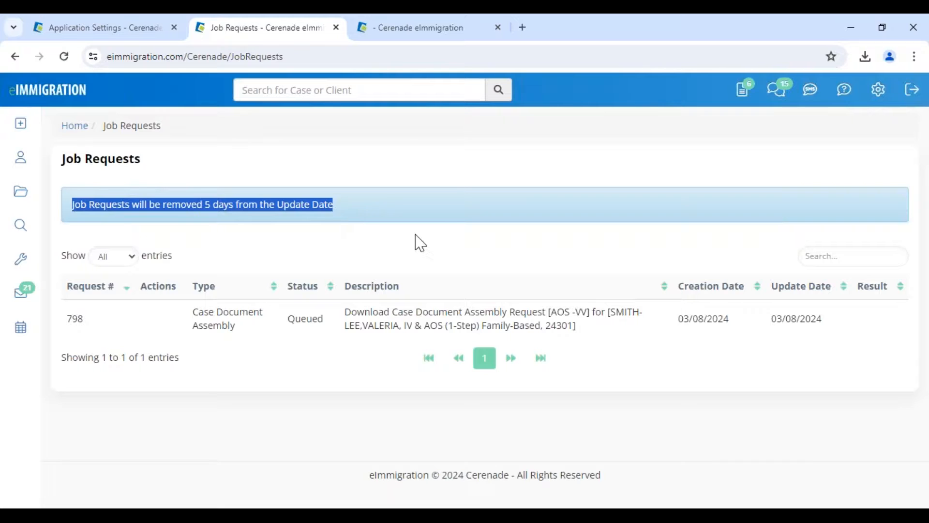
{"action": "left_click_drag", "start_coordinate": [771, 319], "coordinate": [824, 320]}
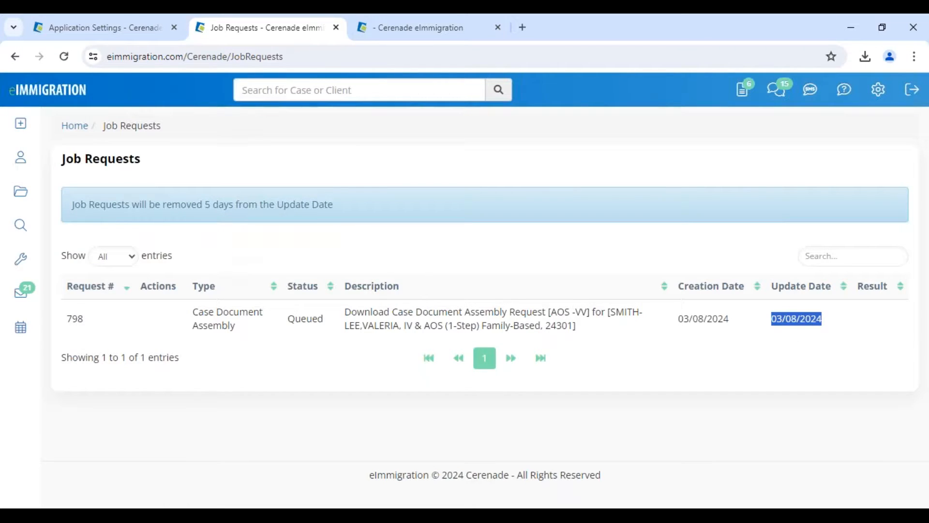
{"action": "key", "text": "alt+Tab"}
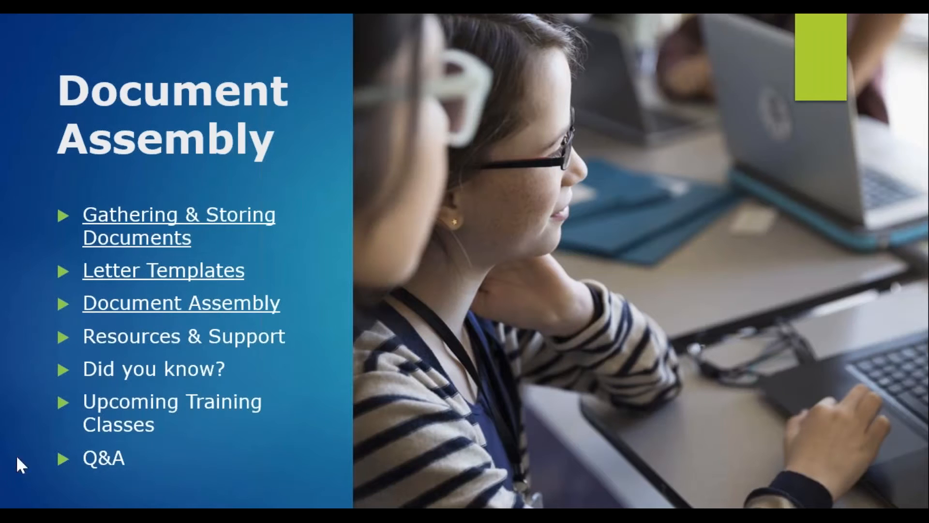
- Show the Resources & Support slide's bullets: phone support M-F 8-5 PM PST except holidays, and Email 24/7
{"action": "key", "text": "Right"}
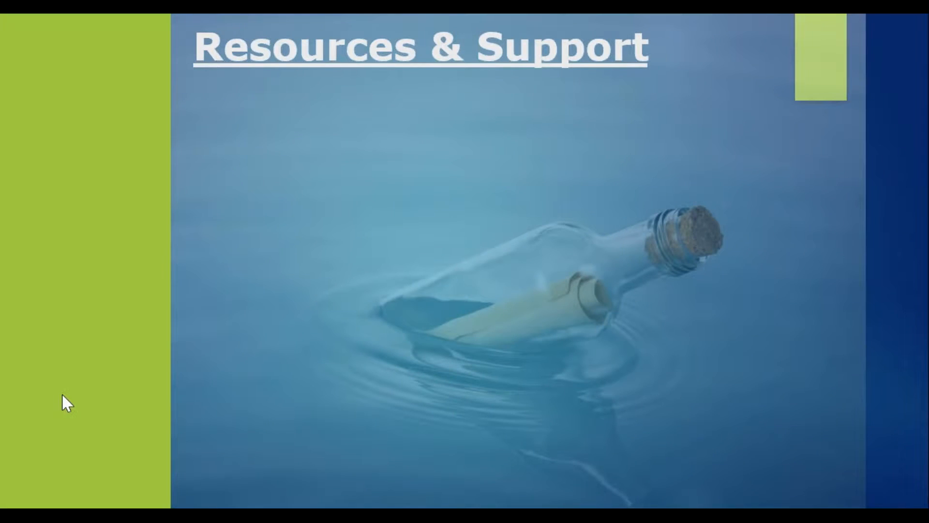
{"action": "key", "text": "Right"}
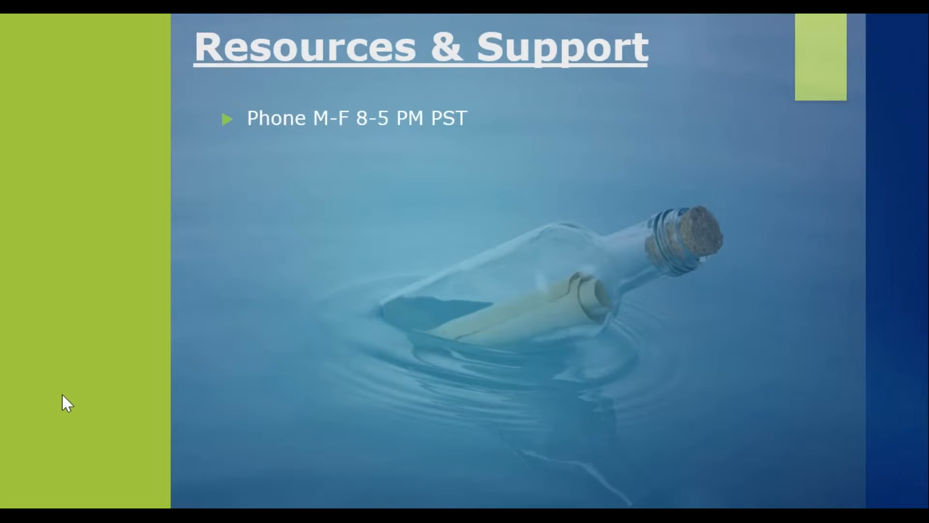
{"action": "key", "text": "Right"}
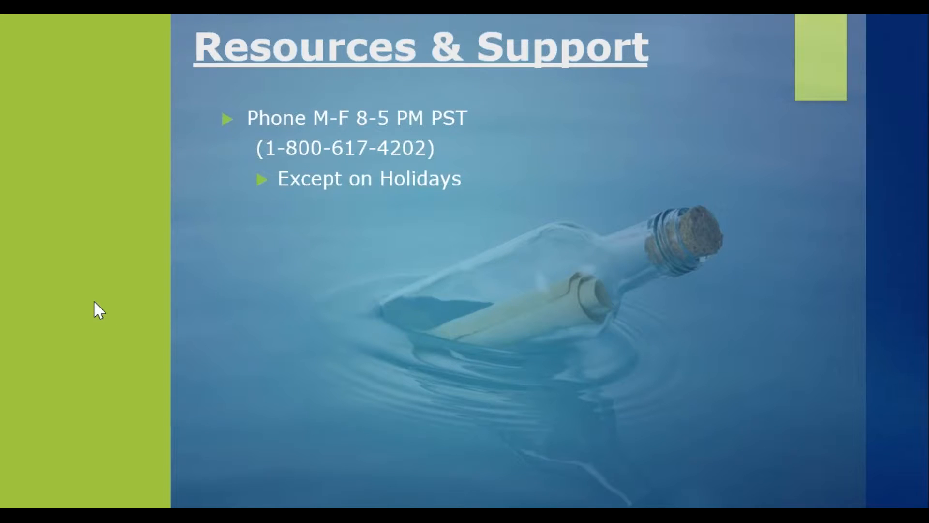
{"action": "key", "text": "Right"}
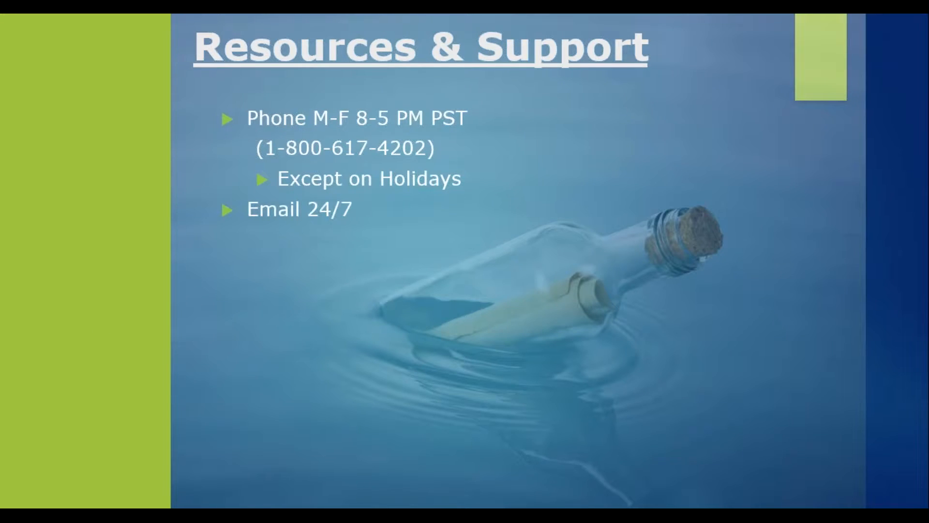
{"action": "key", "text": "Right"}
{"action": "key", "text": "Right"}
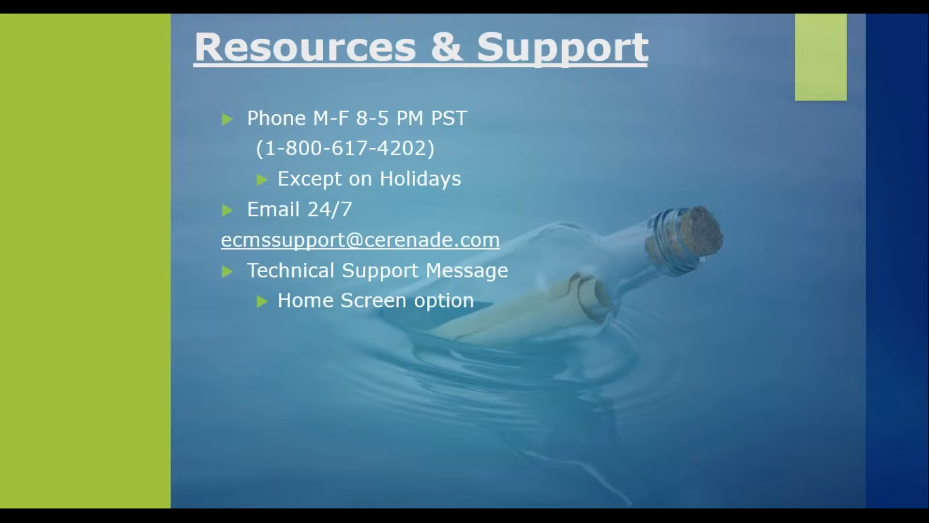